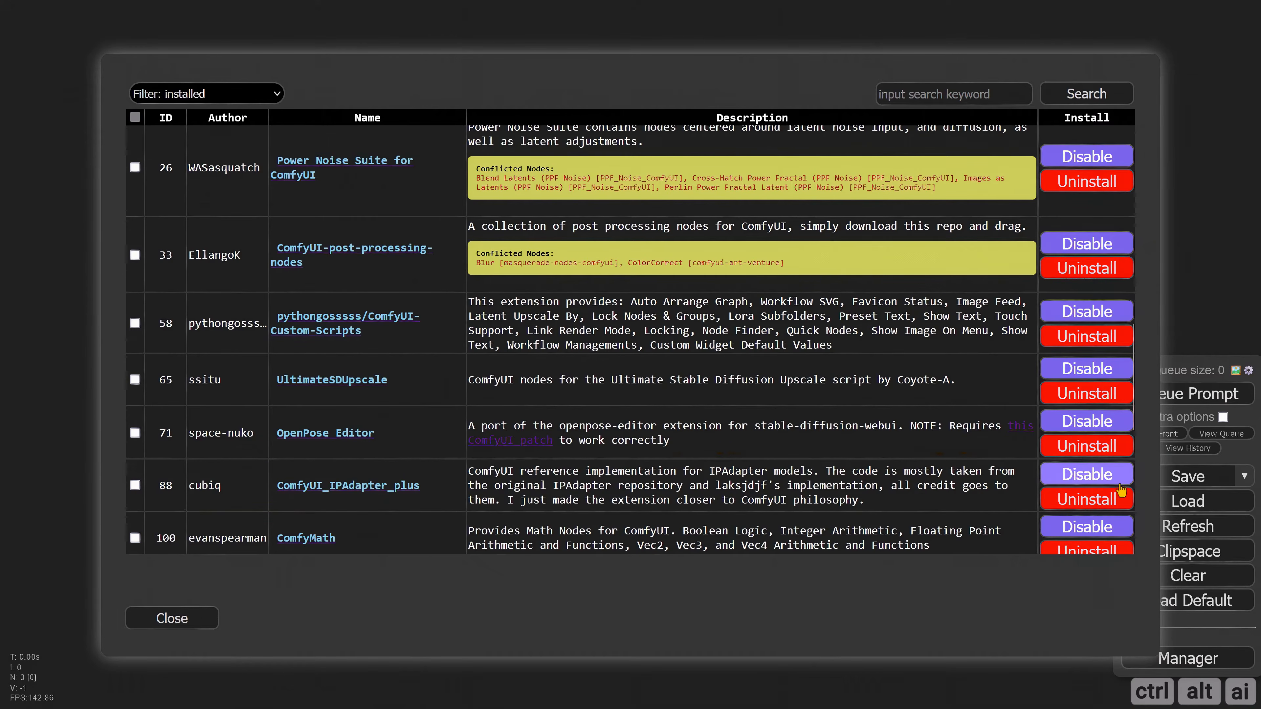
Step: Review the rest of the installed custom nodes list down to Image Resize for ComfyUI, and close it
scroll(1127, 492, down, 7)
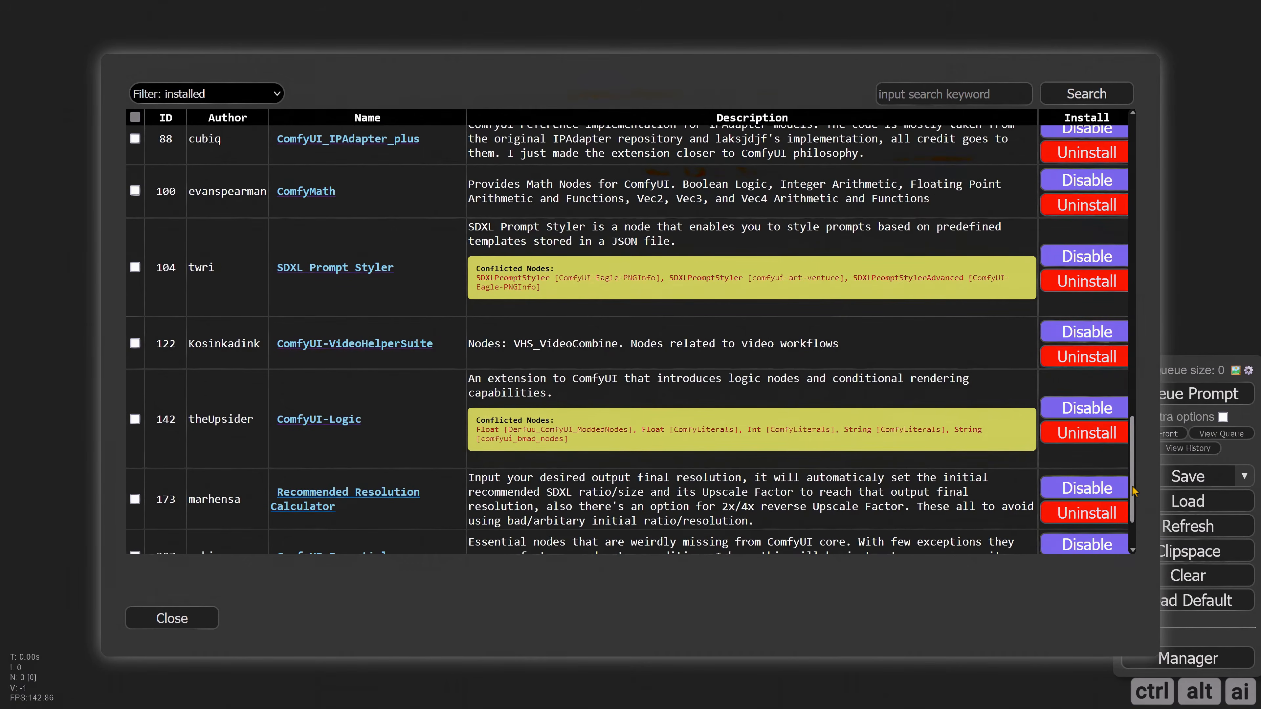
scroll(1133, 491, down, 2)
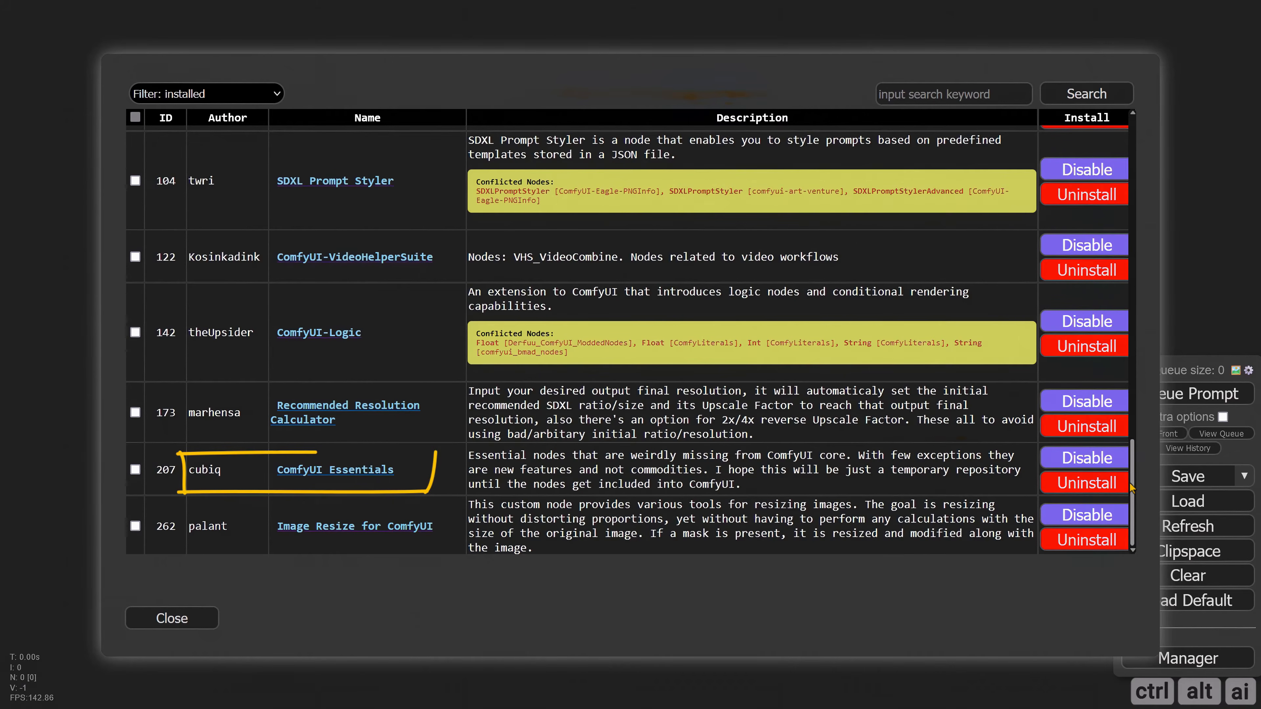
scroll(1135, 489, down, 1)
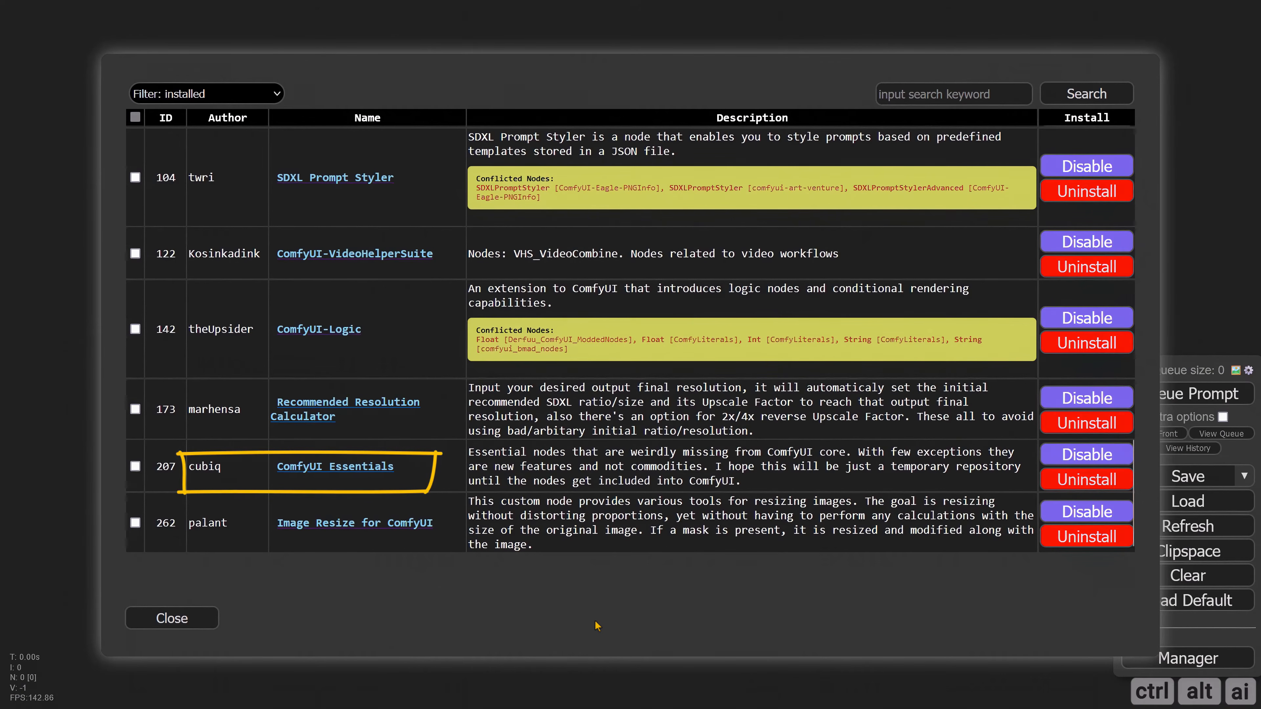
click(172, 619)
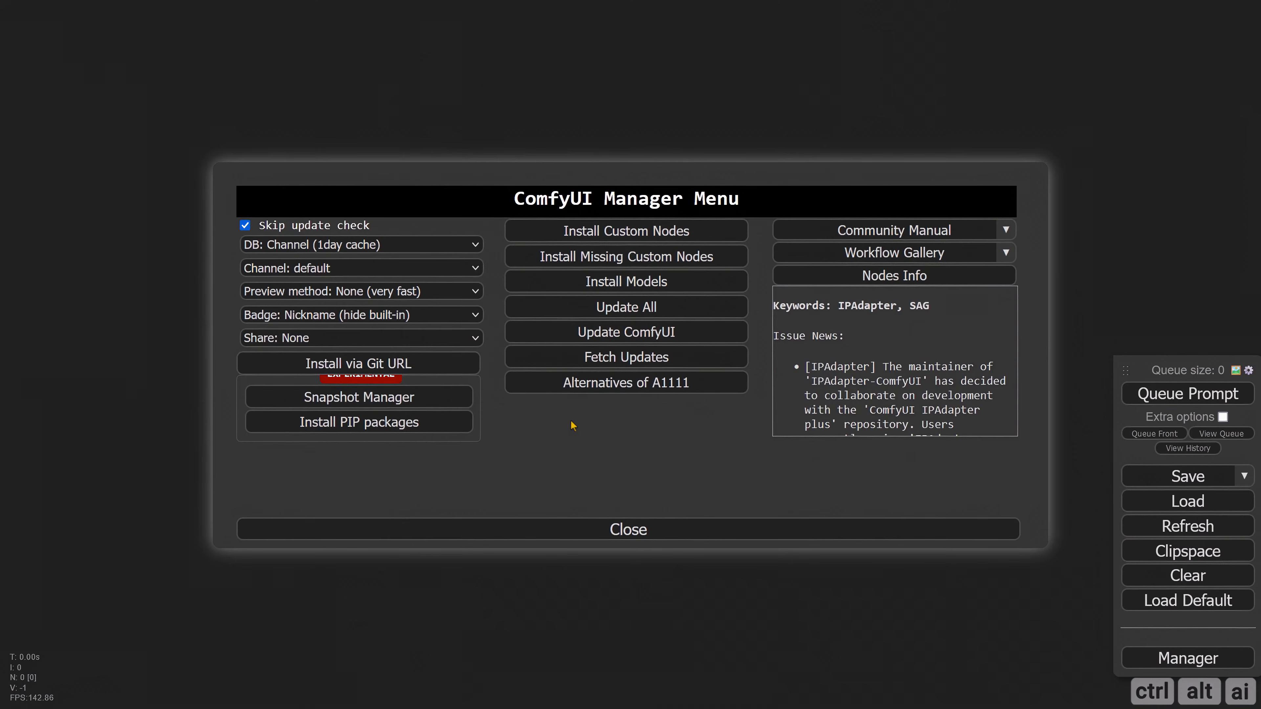
Step: Open the model installer in ComfyUI Manager and search it for "clipvision"
click(646, 282)
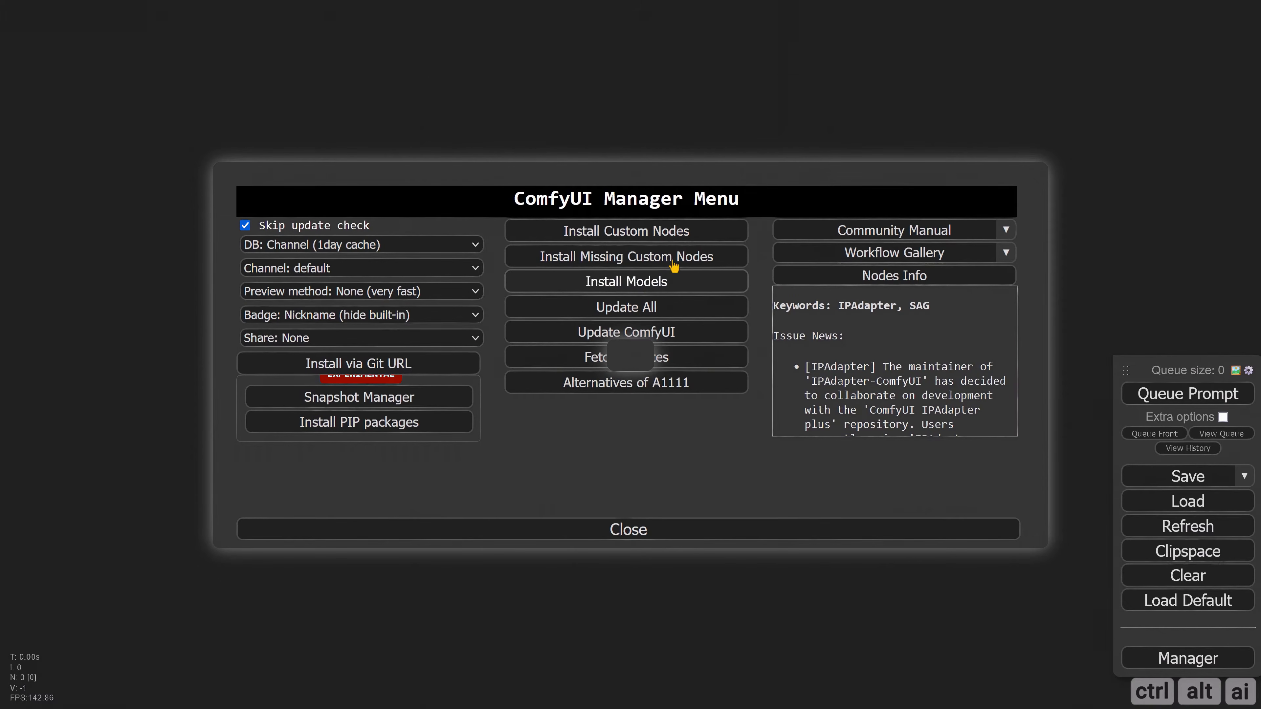
click(901, 92)
text(clip)
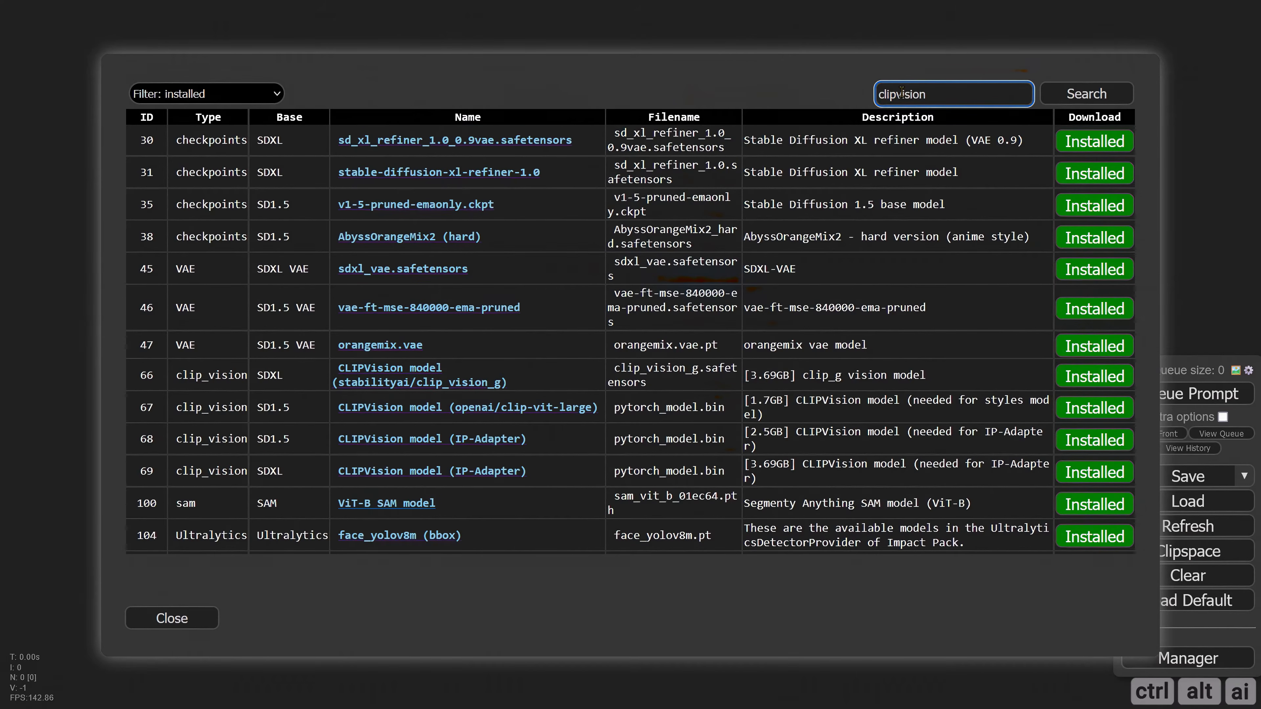
text(vision)
key(Return)
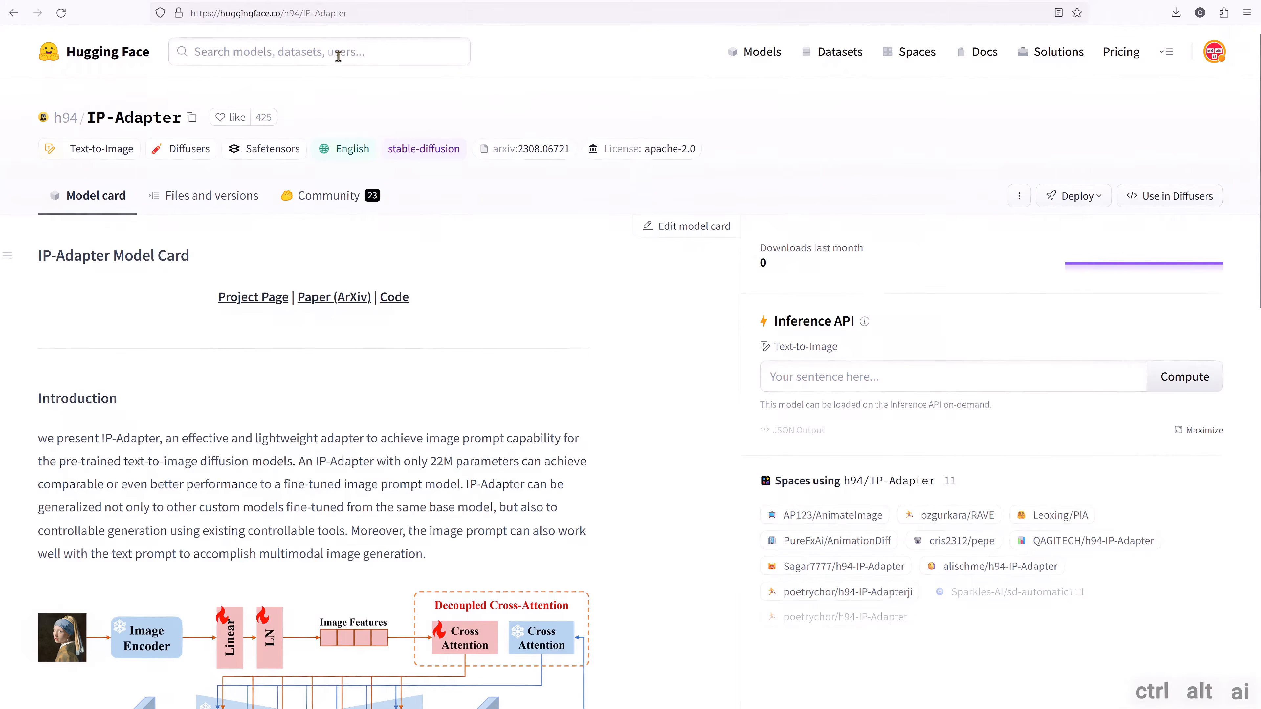
Step: In the browser, examine the files in the models and sdxl_models folders of Hugging Face's h94/IP-Adapter repository
click(365, 17)
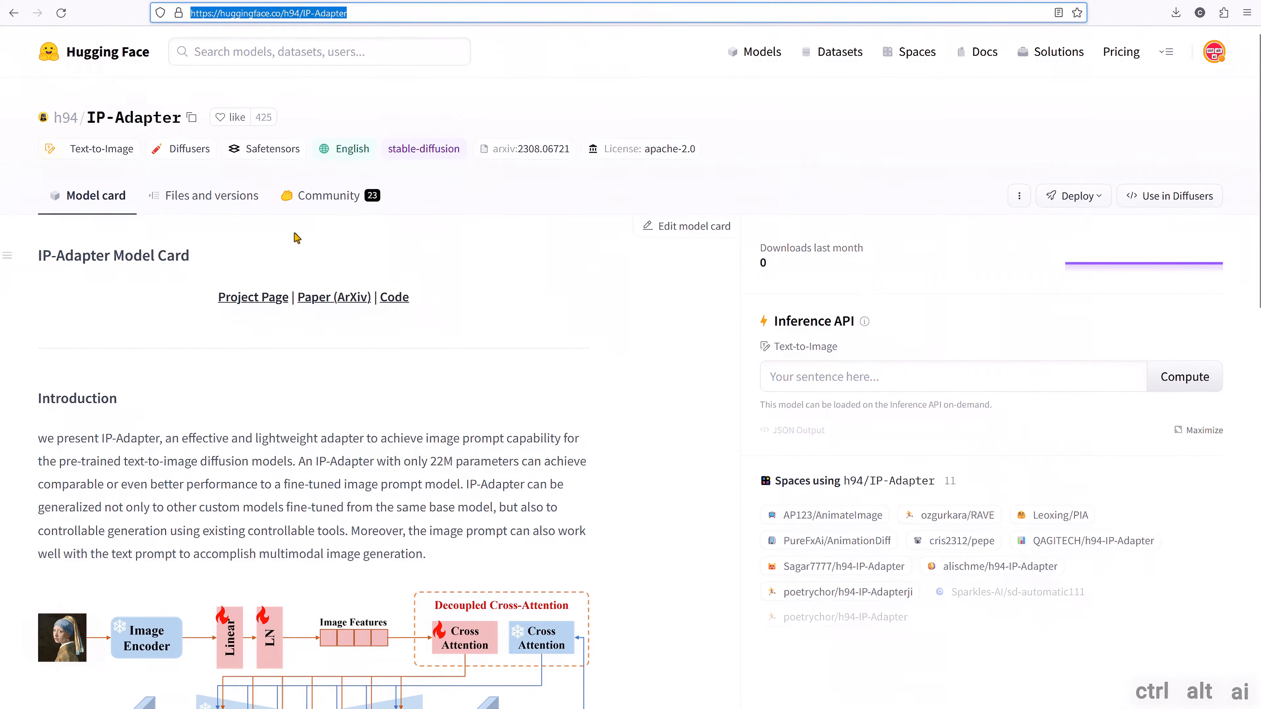
click(225, 203)
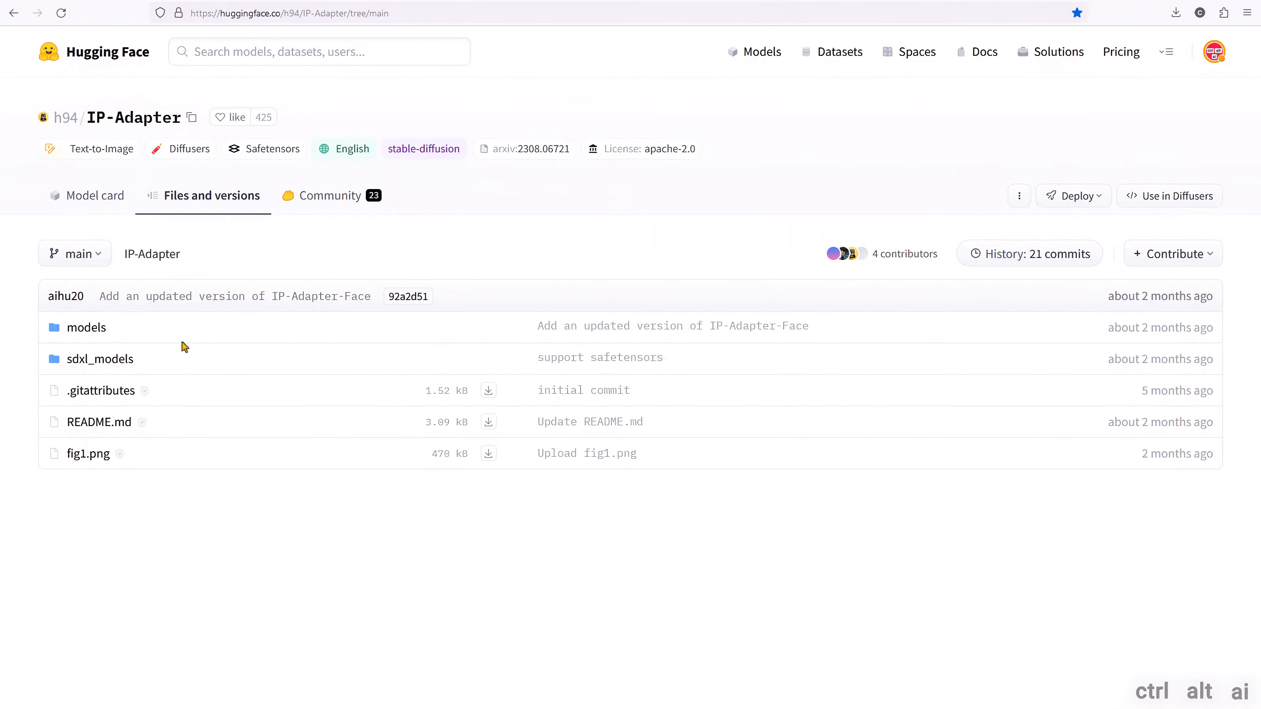
click(85, 336)
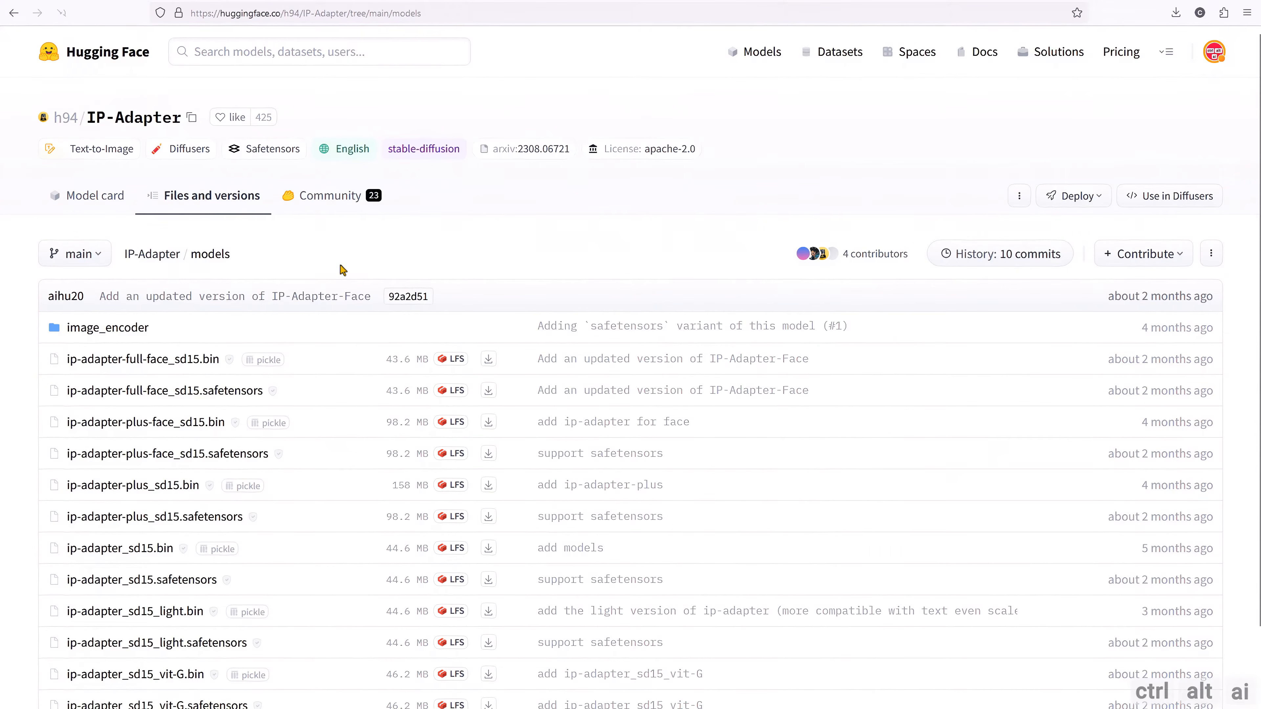
scroll(340, 349, down, 2)
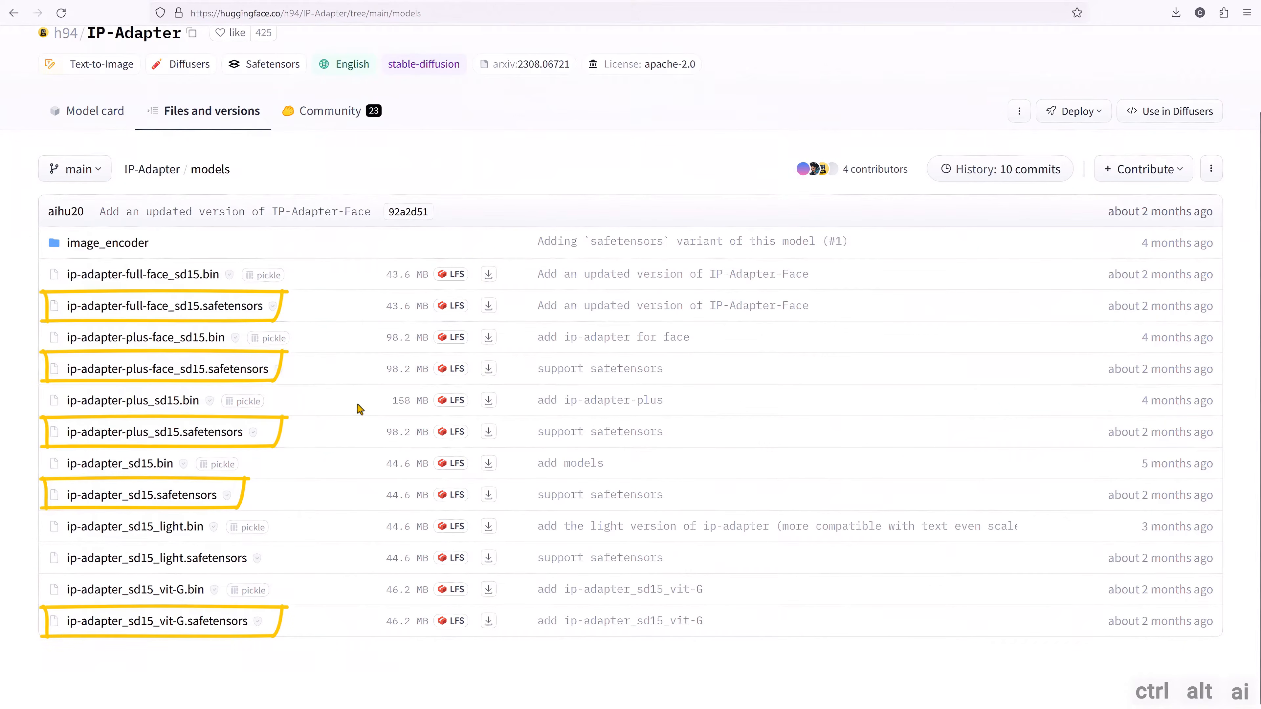
scroll(357, 403, up, 2)
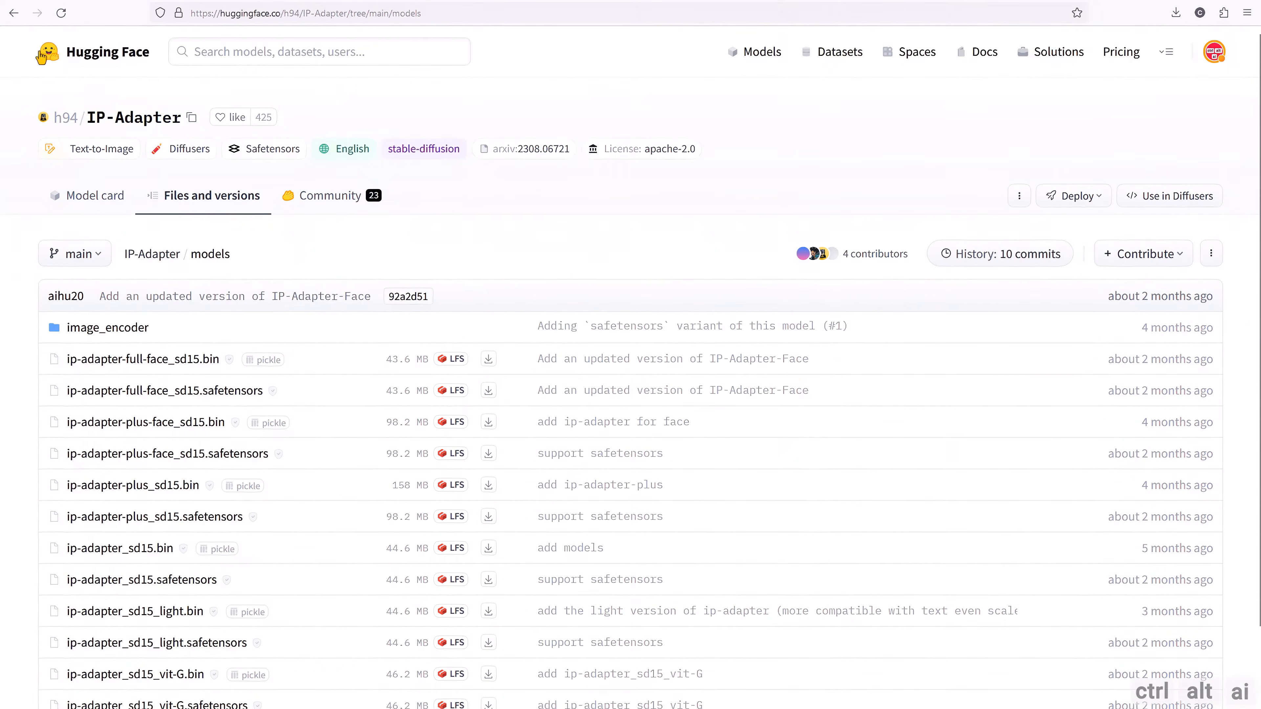
click(16, 16)
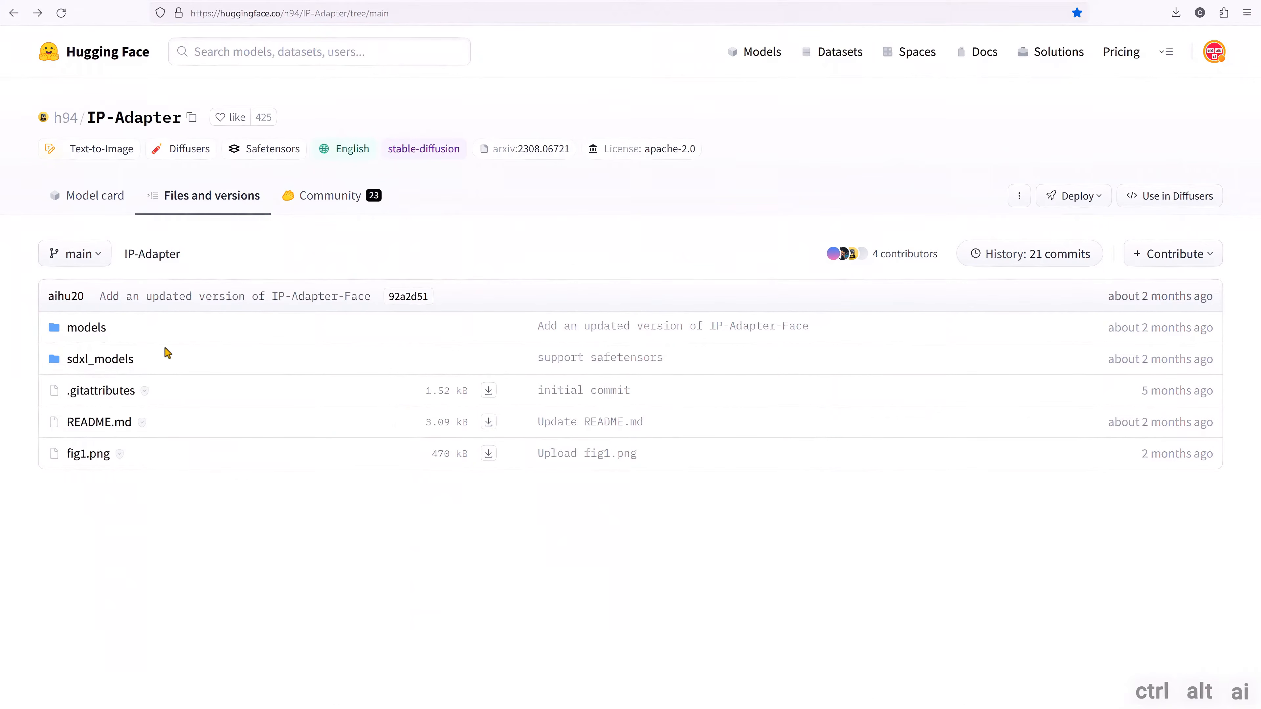
click(355, 371)
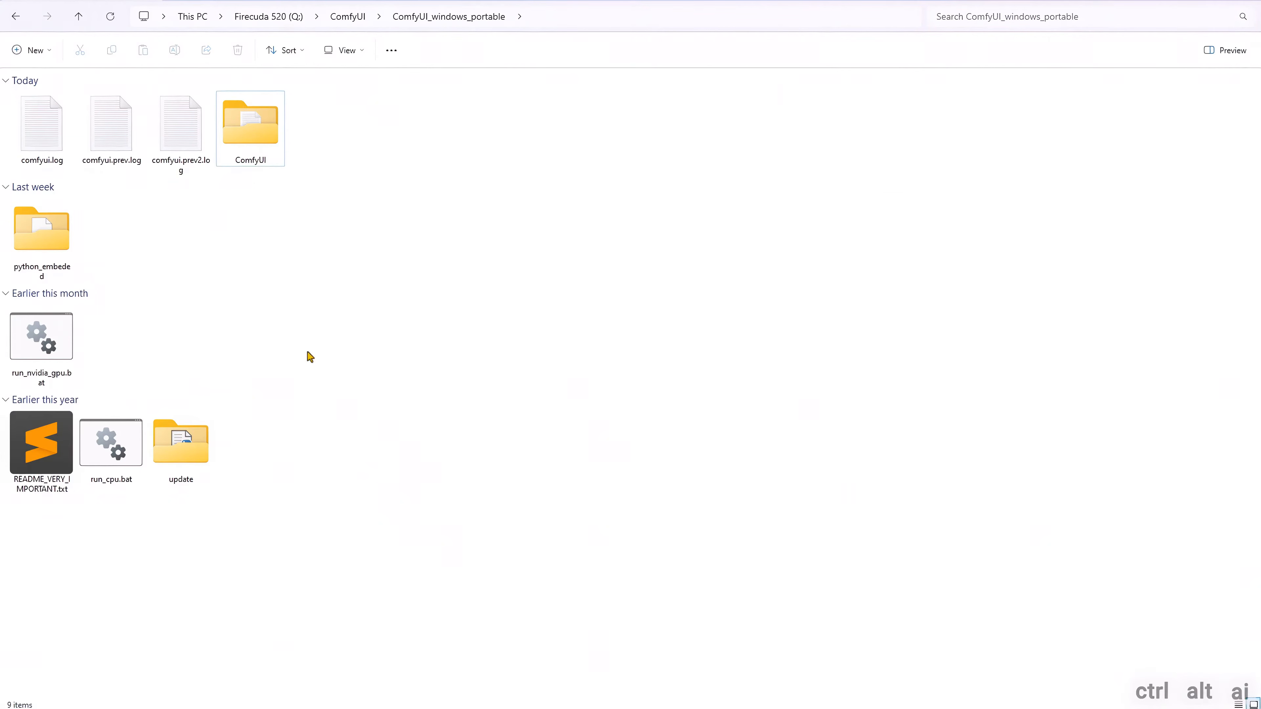
Step: Switch to File Explorer and find the ipadapter folder inside ComfyUI's models folder, where the IP-Adapter models are stored
double_click(251, 130)
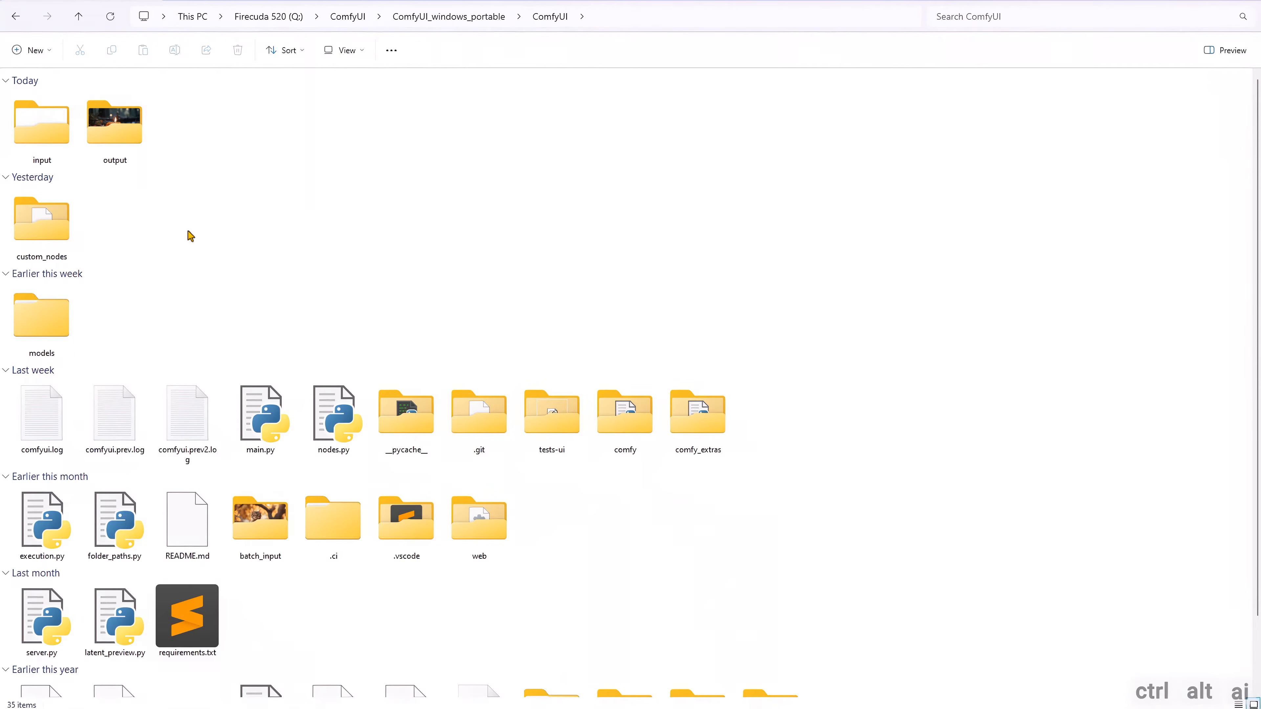
double_click(50, 326)
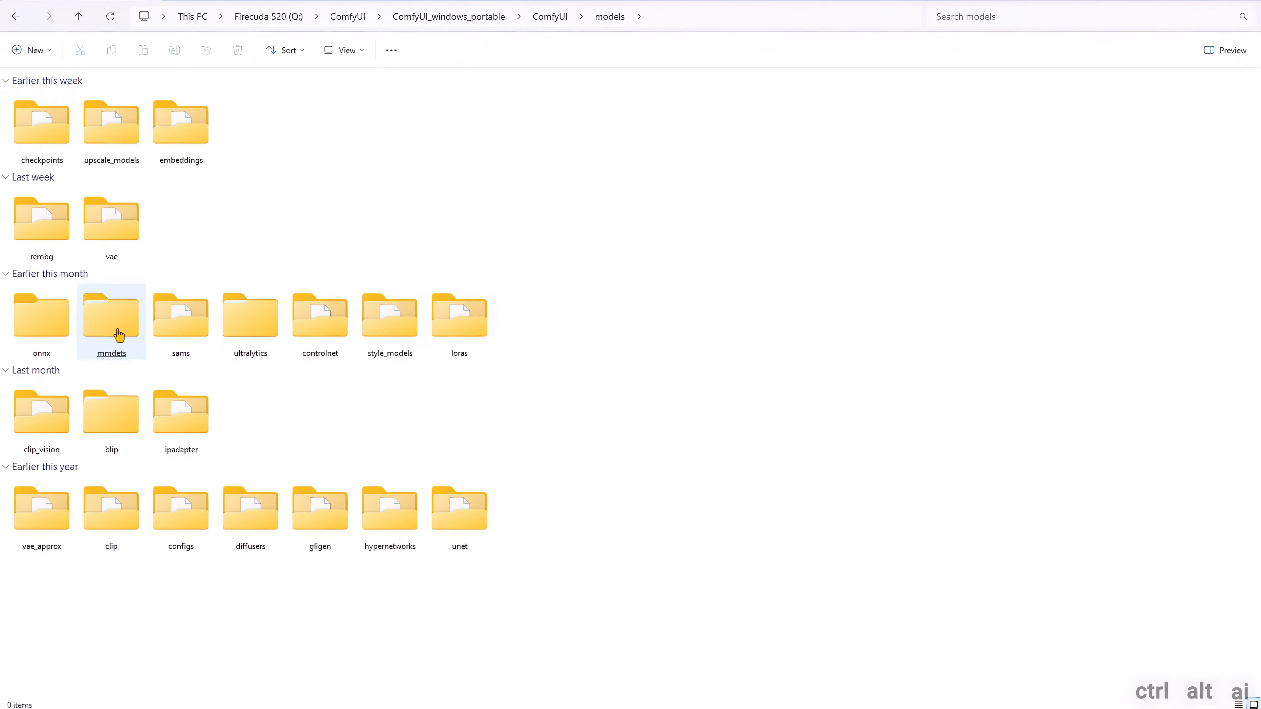
double_click(183, 429)
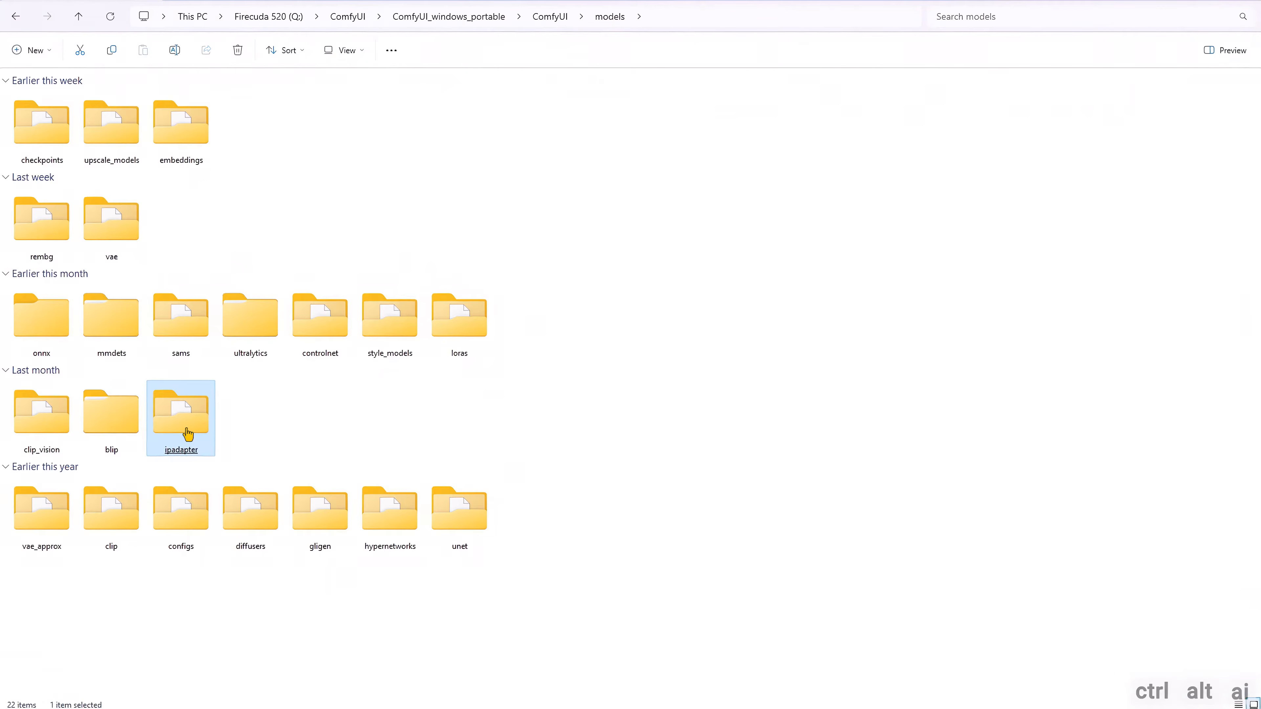
click(730, 24)
drag(533, 21, 150, 15)
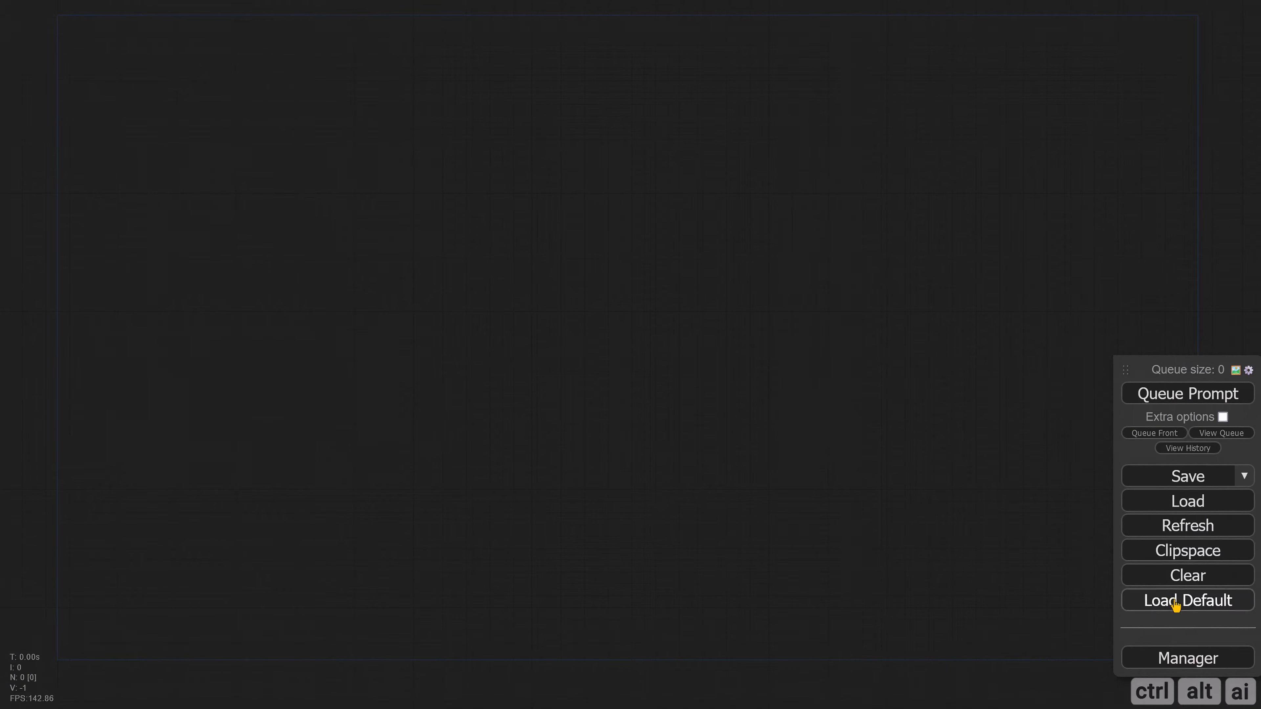
Step: Load the default ComfyUI workflow onto the empty canvas
click(1141, 599)
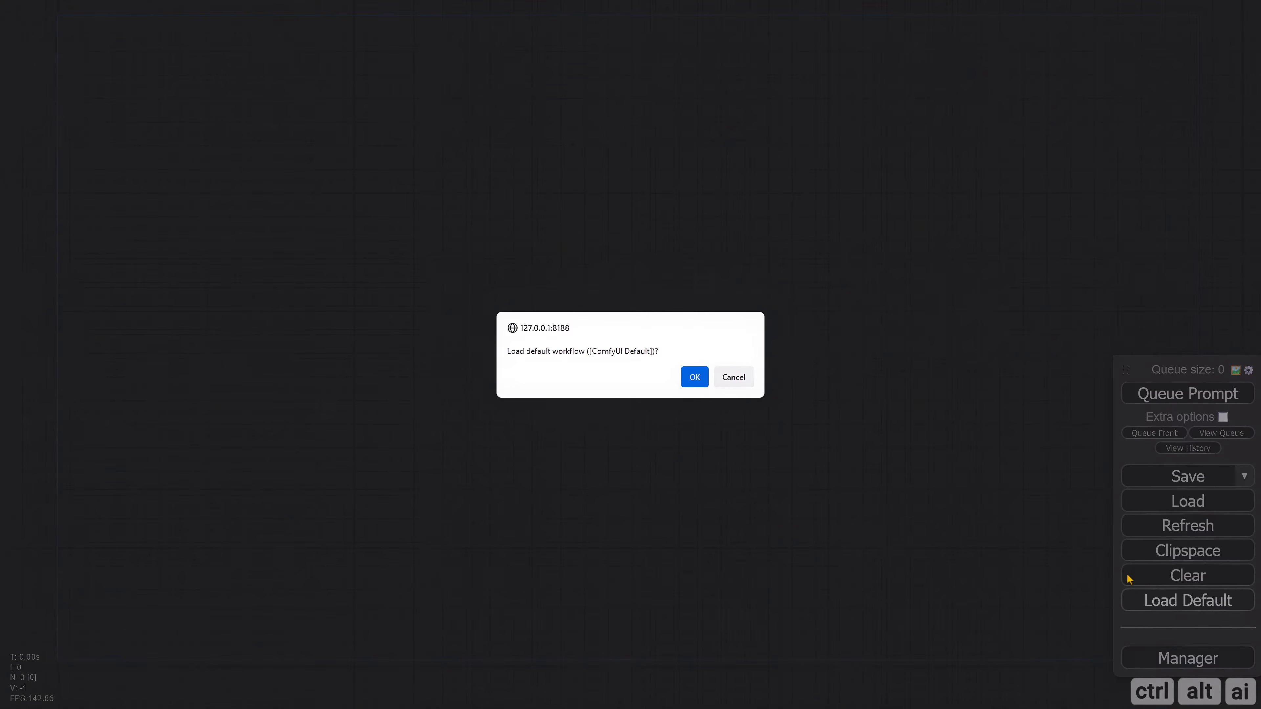
click(694, 377)
scroll(664, 444, up, 5)
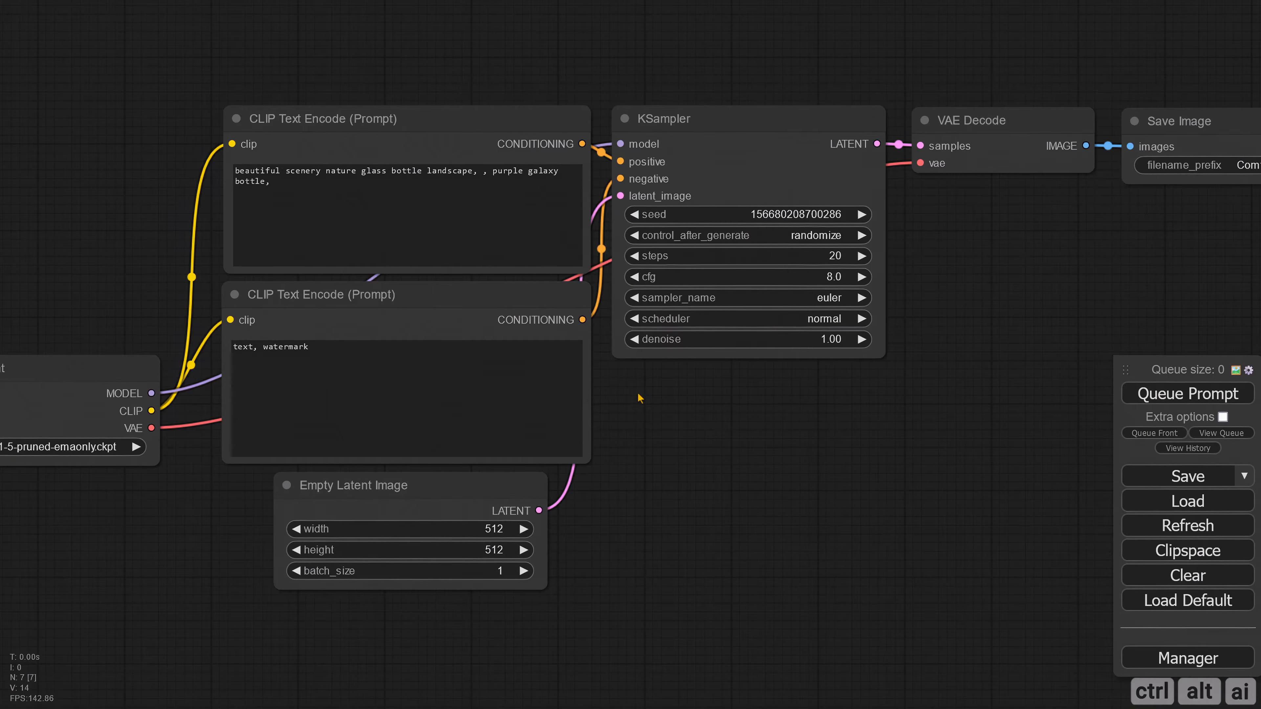
Step: Color the positive CLIP Text Encode (Prompt) node green and the negative one red
drag(627, 390, 707, 420)
right_click(412, 182)
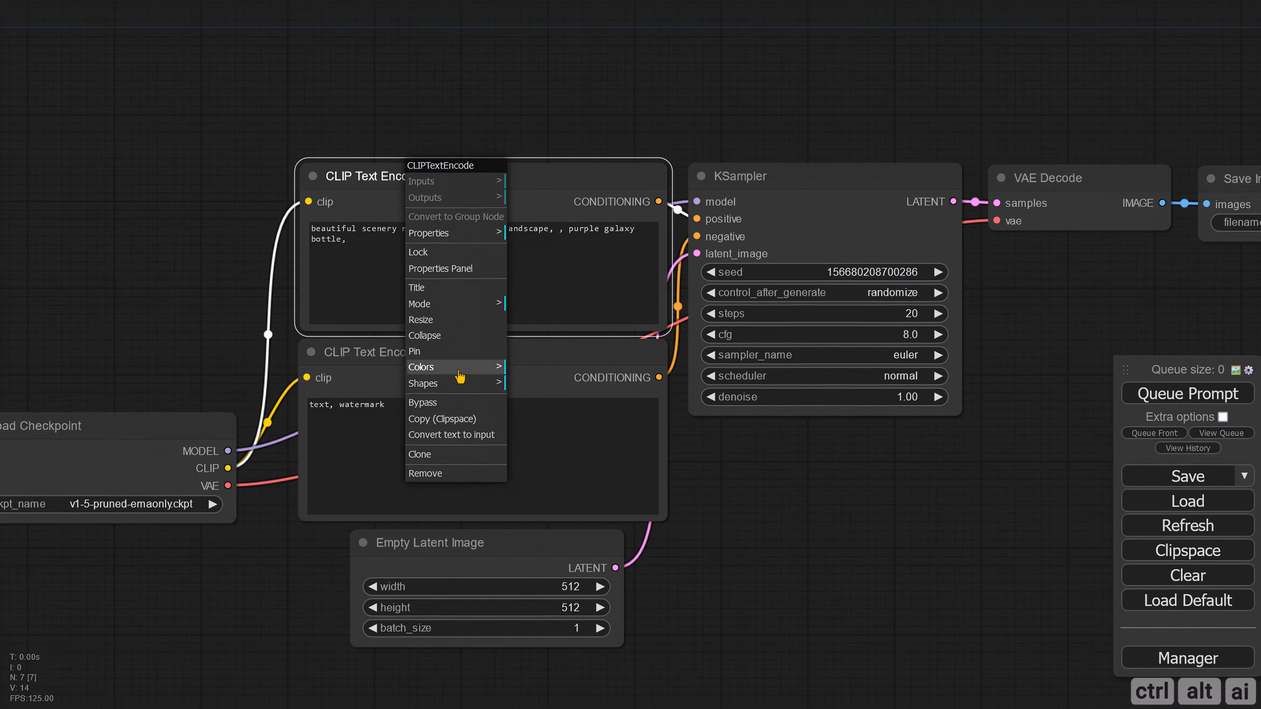
click(447, 366)
click(544, 419)
right_click(445, 386)
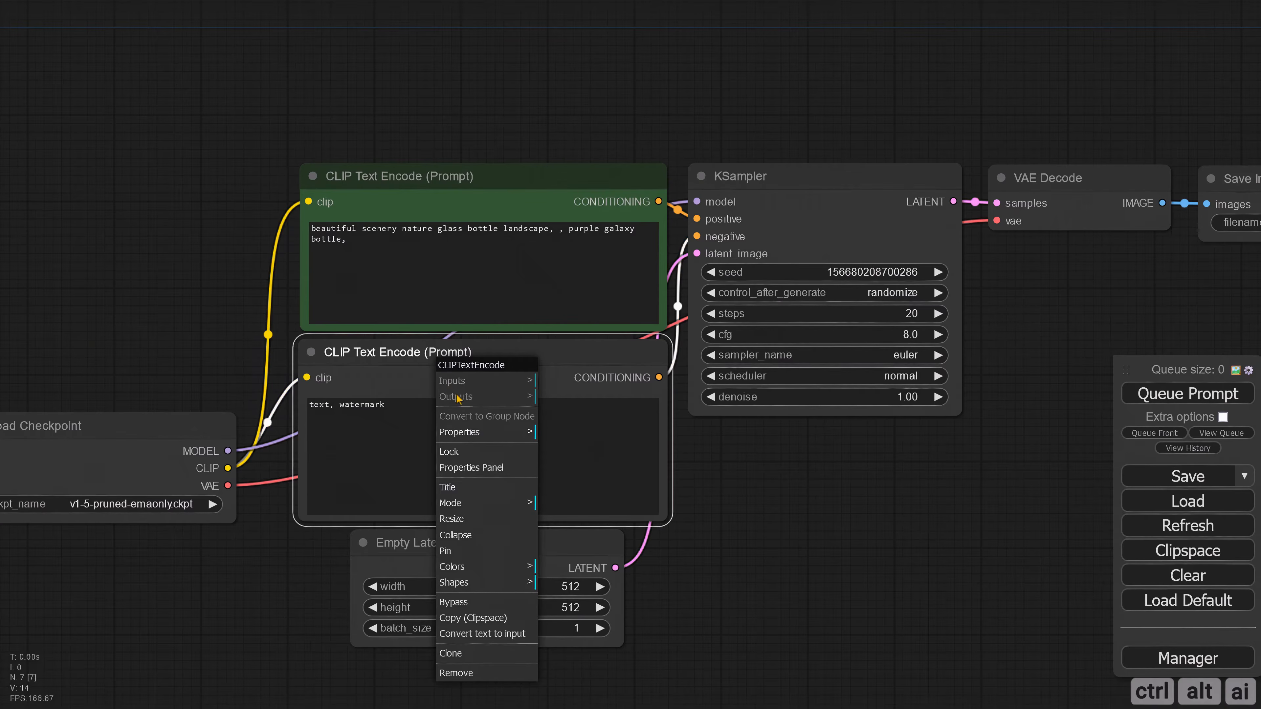
click(482, 569)
click(564, 576)
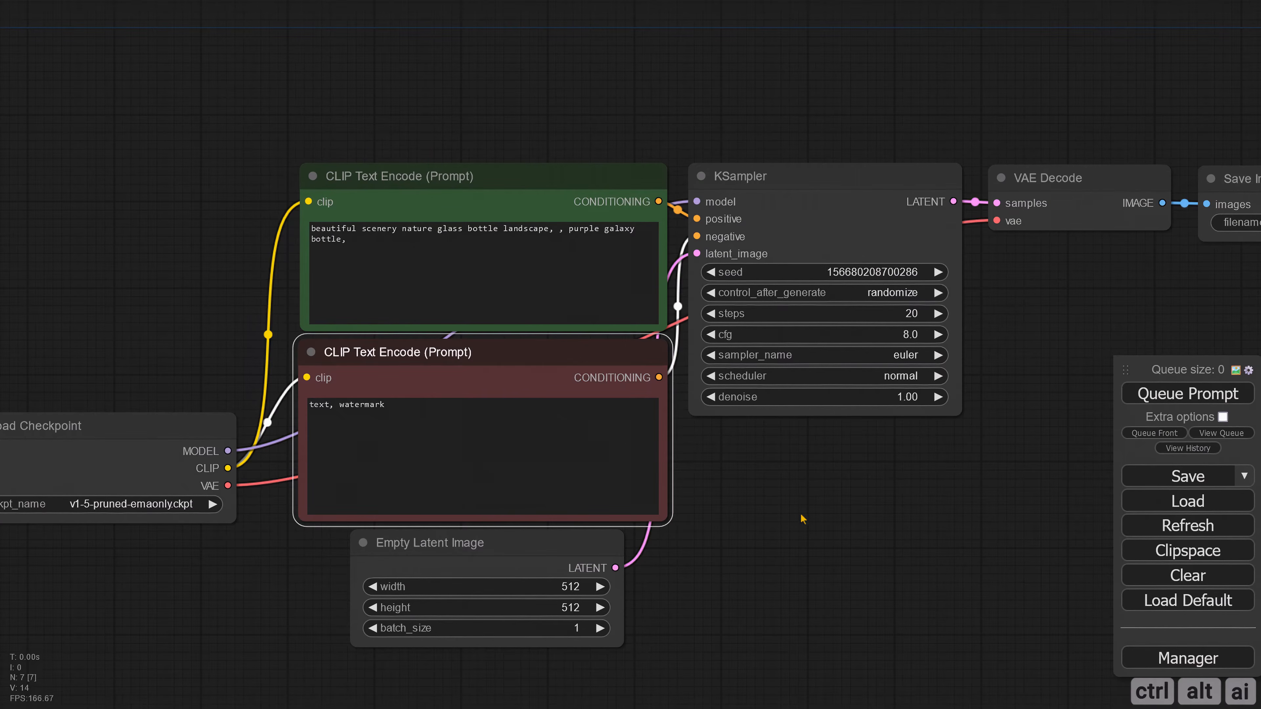
Step: Add an Apply IPAdapter node and place it above the positive prompt node
scroll(767, 504, down, 4)
drag(765, 501, 773, 536)
drag(489, 179, 541, 242)
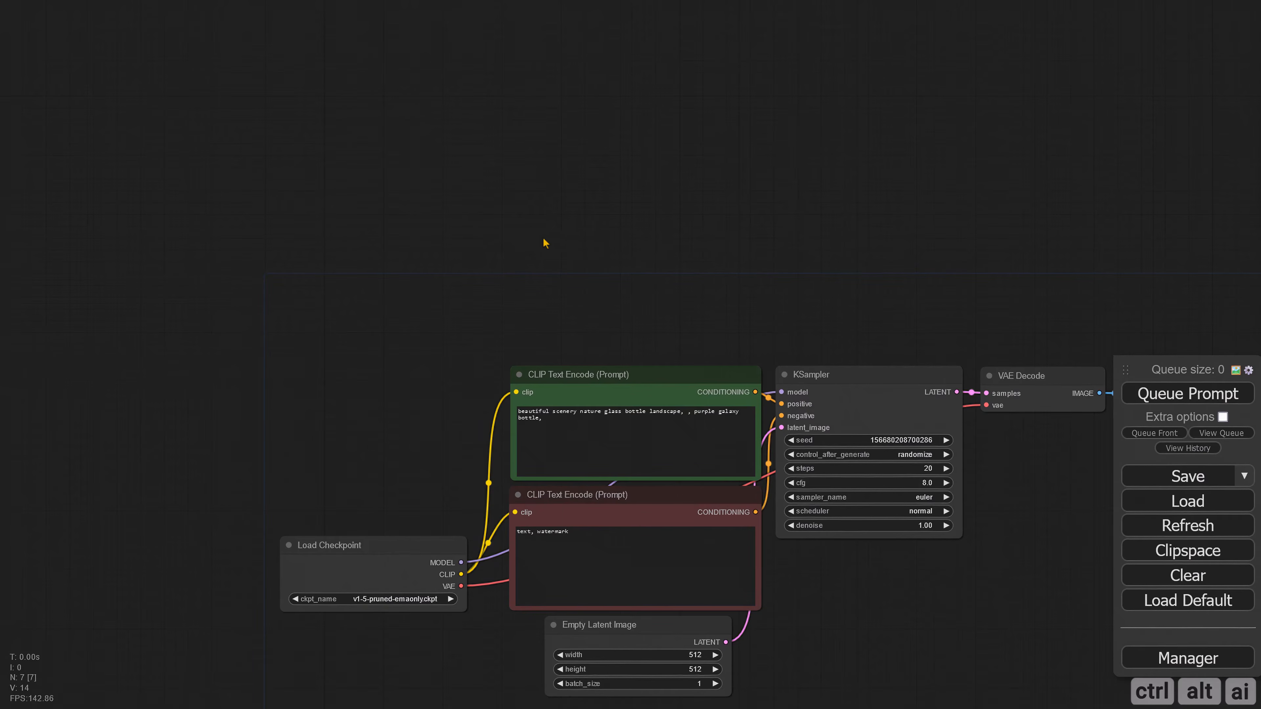
double_click(533, 205)
text(ipad)
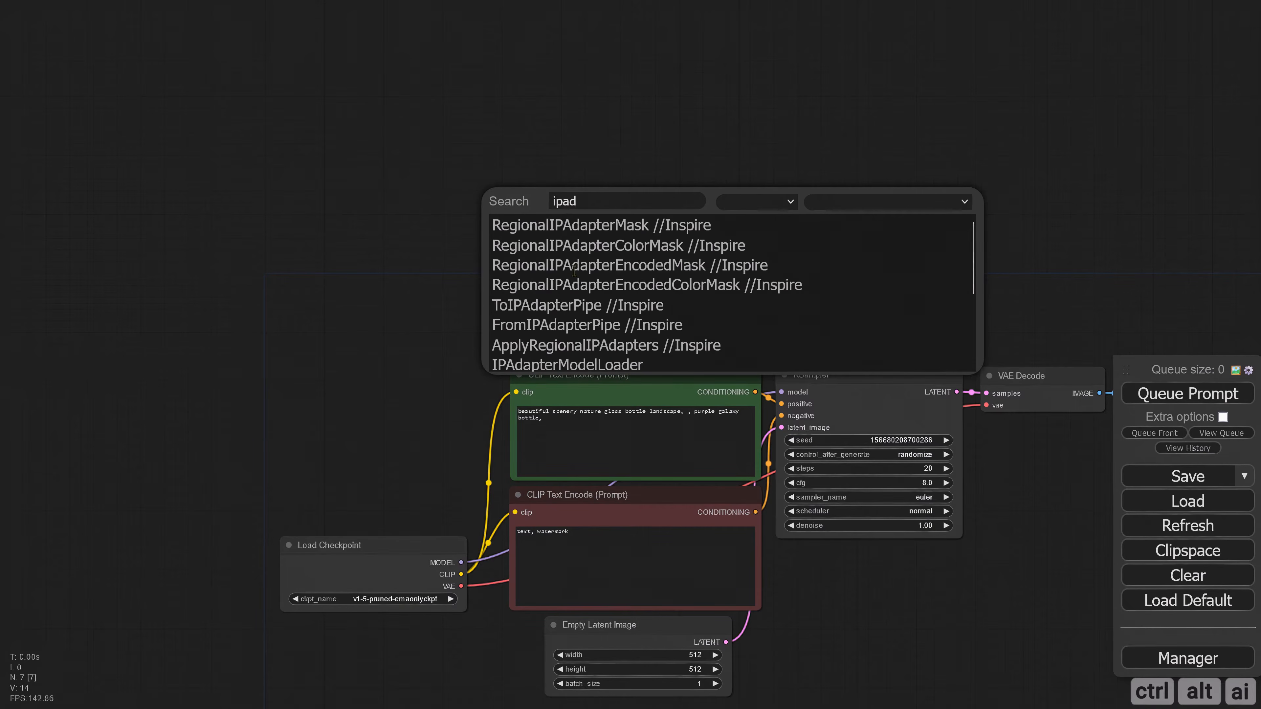
scroll(578, 282, down, 2)
click(576, 282)
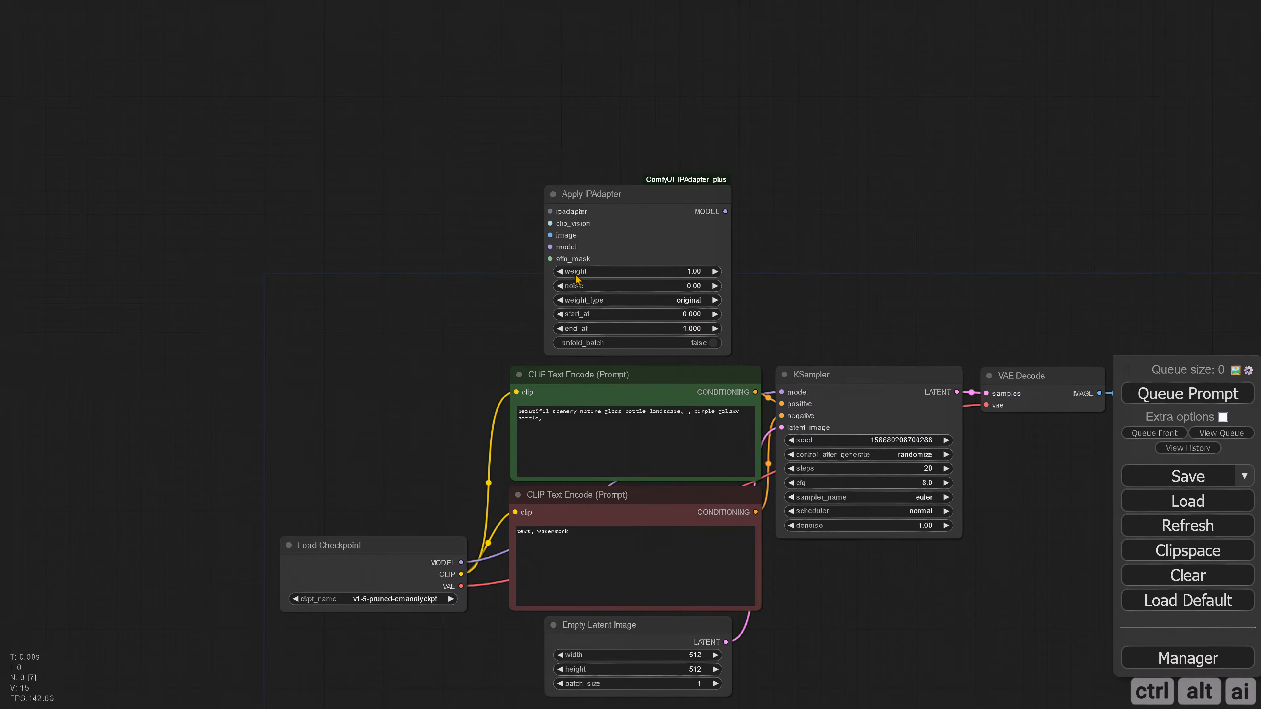
drag(614, 200, 605, 186)
click(748, 213)
Step: Add a LoadImage node and place it well to the left of the Apply IPAdapter node
drag(465, 222, 576, 243)
double_click(290, 228)
text(loadim)
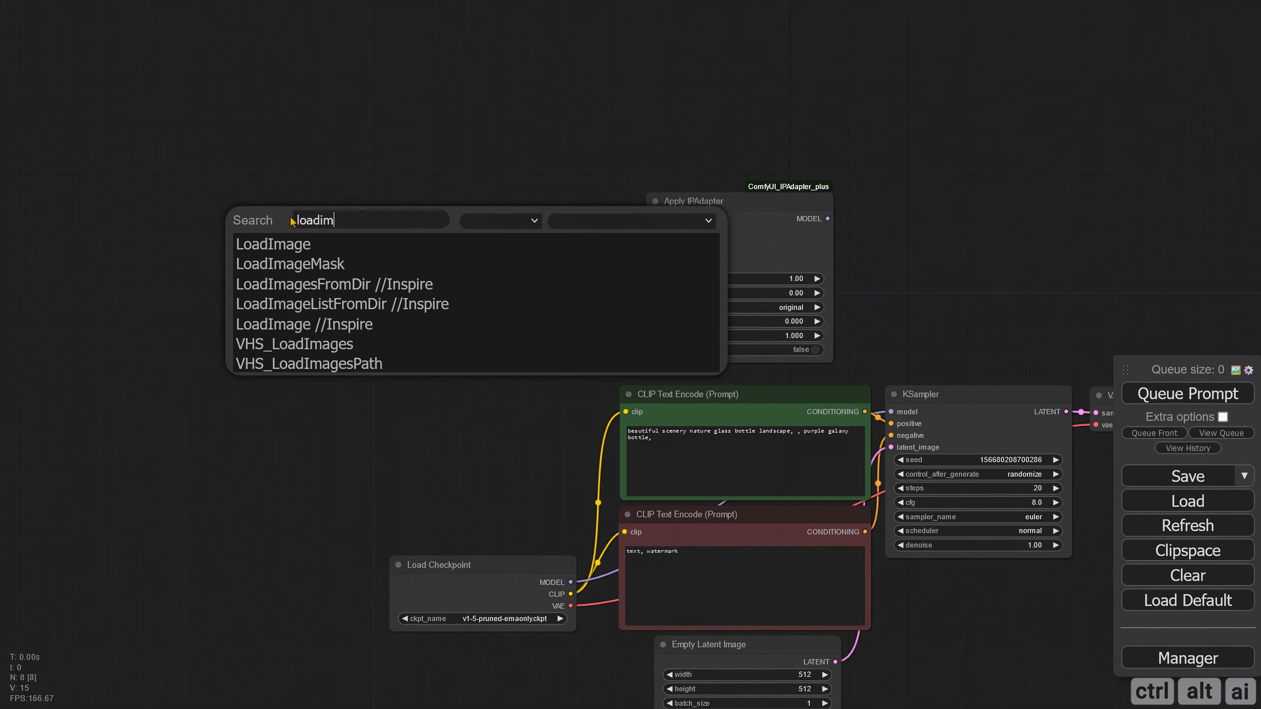
click(313, 244)
drag(510, 245, 470, 282)
drag(302, 270, 217, 271)
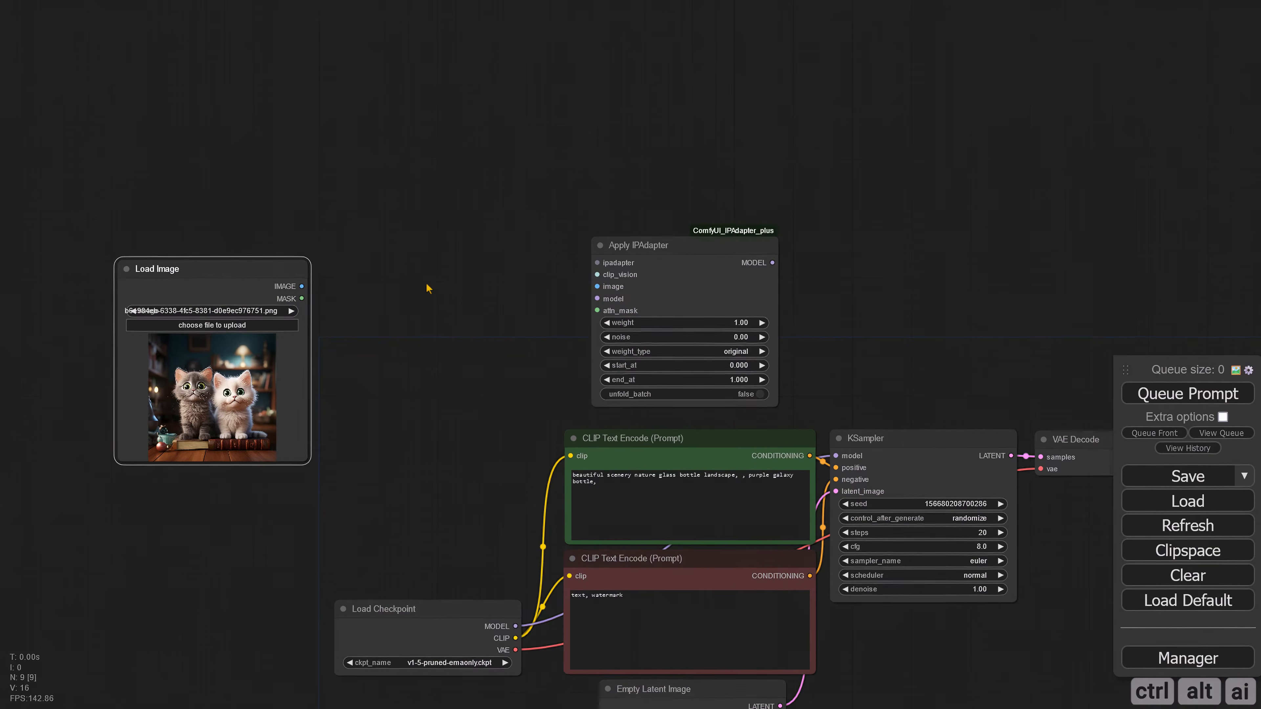
Step: Add an IPAdapterModelLoader node connected to Apply IPAdapter's ipadapter input, and arrange it between the shifted Load Image node and Apply IPAdapter
drag(422, 285, 526, 308)
drag(701, 286, 493, 190)
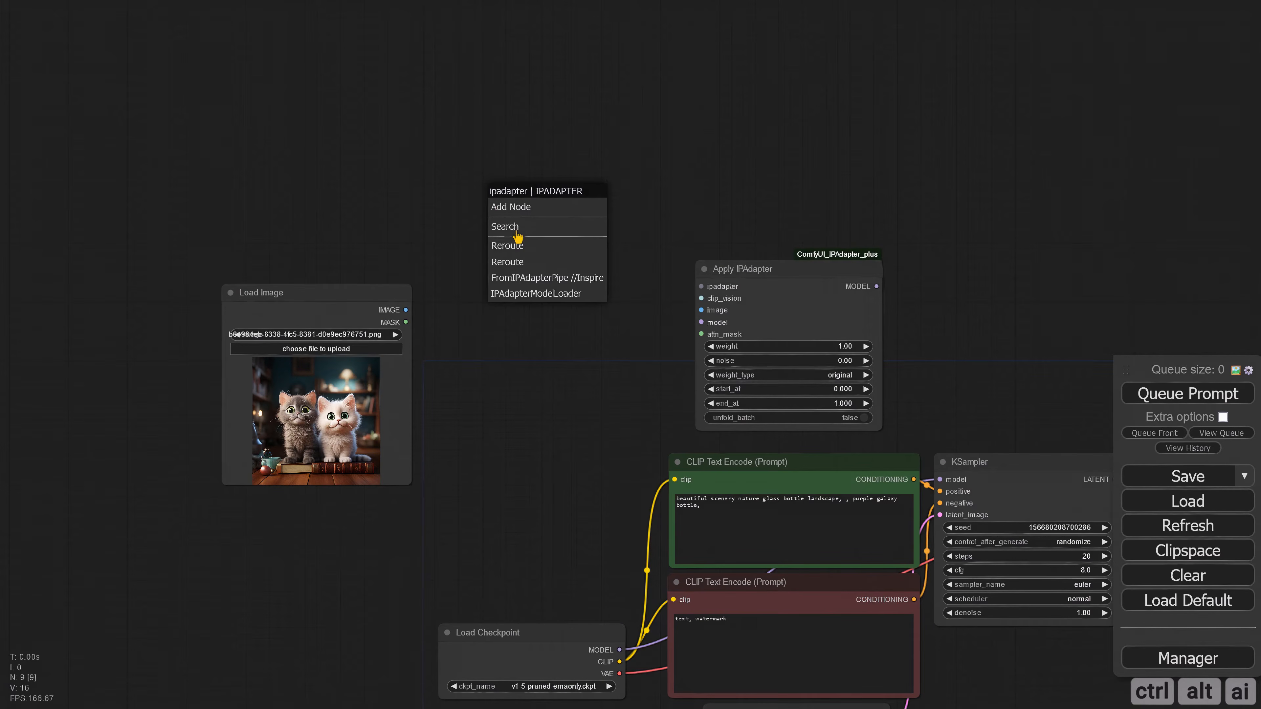
click(530, 295)
drag(568, 203, 681, 227)
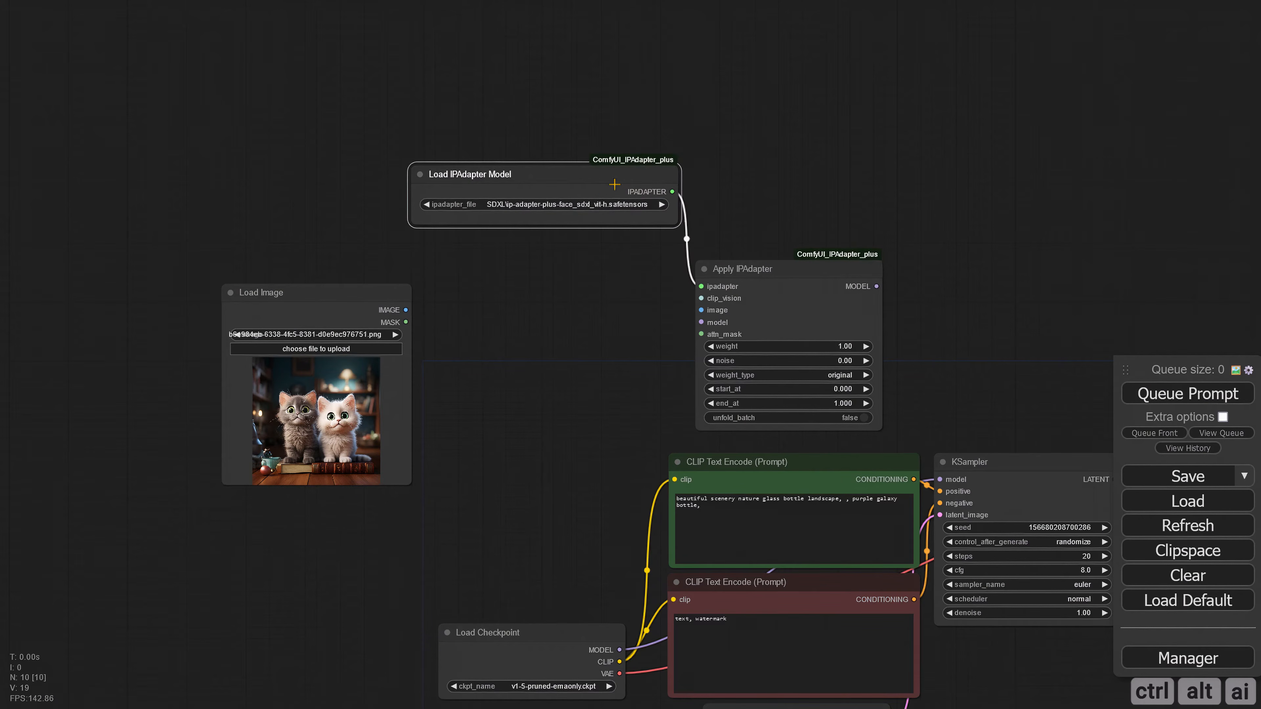
drag(375, 296, 309, 291)
drag(496, 174, 460, 387)
Step: Set the Load IPAdapter Model node's ipadapter_file to SDXL\ip-adapter_sdxl.safetensors
scroll(527, 469, up, 4)
click(541, 396)
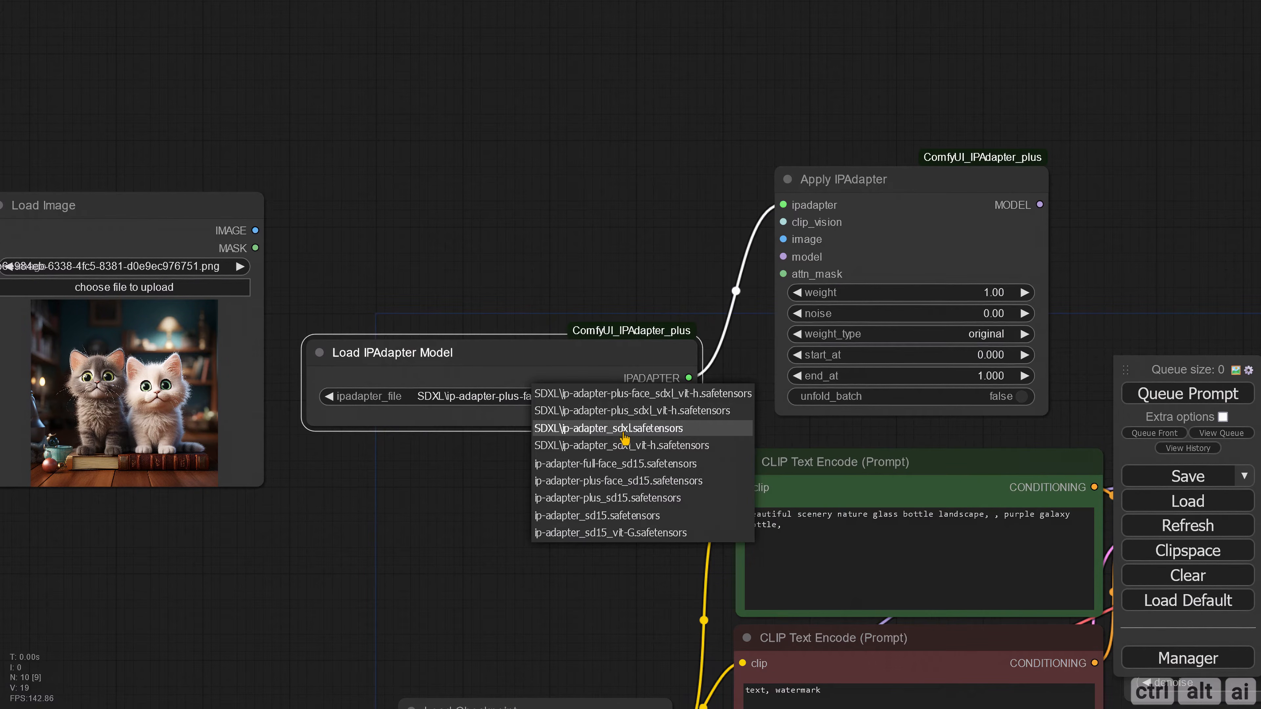
click(622, 429)
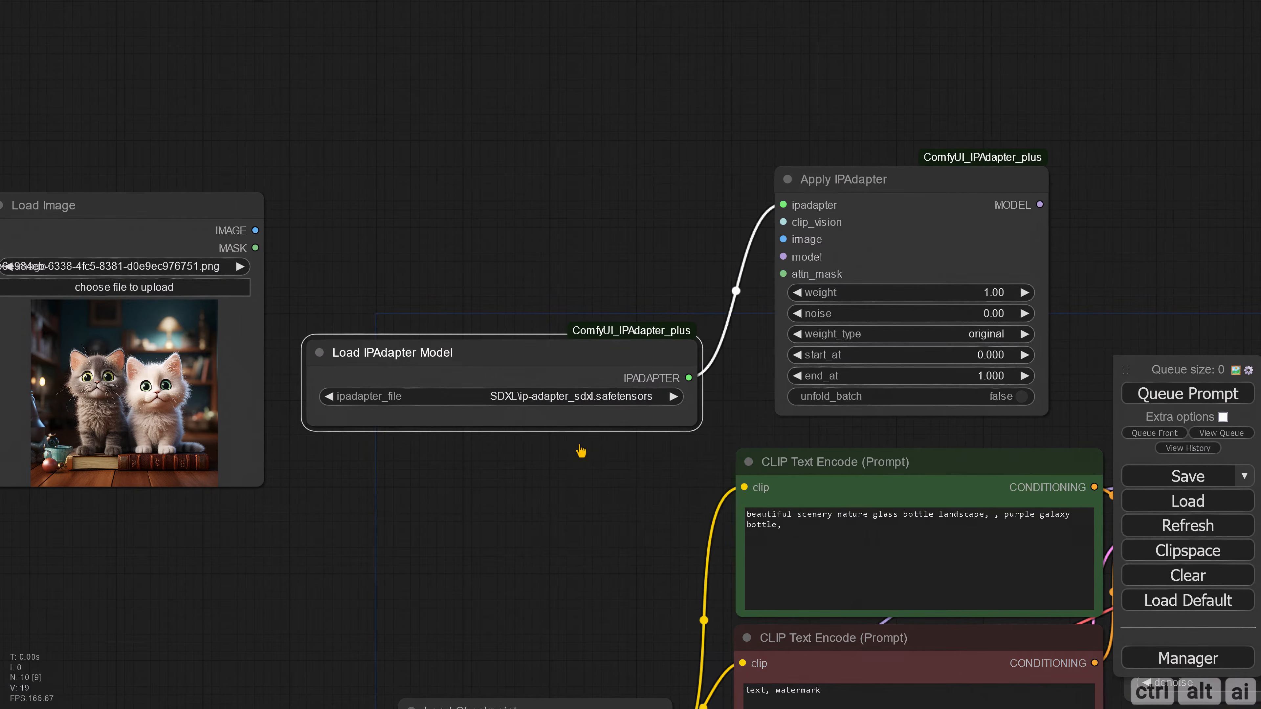
Step: Add a Load CLIP Vision node connected to Apply IPAdapter's clip_vision input, above the Load IPAdapter Model node
scroll(621, 430, down, 5)
drag(583, 285, 591, 329)
drag(723, 341, 518, 200)
click(521, 273)
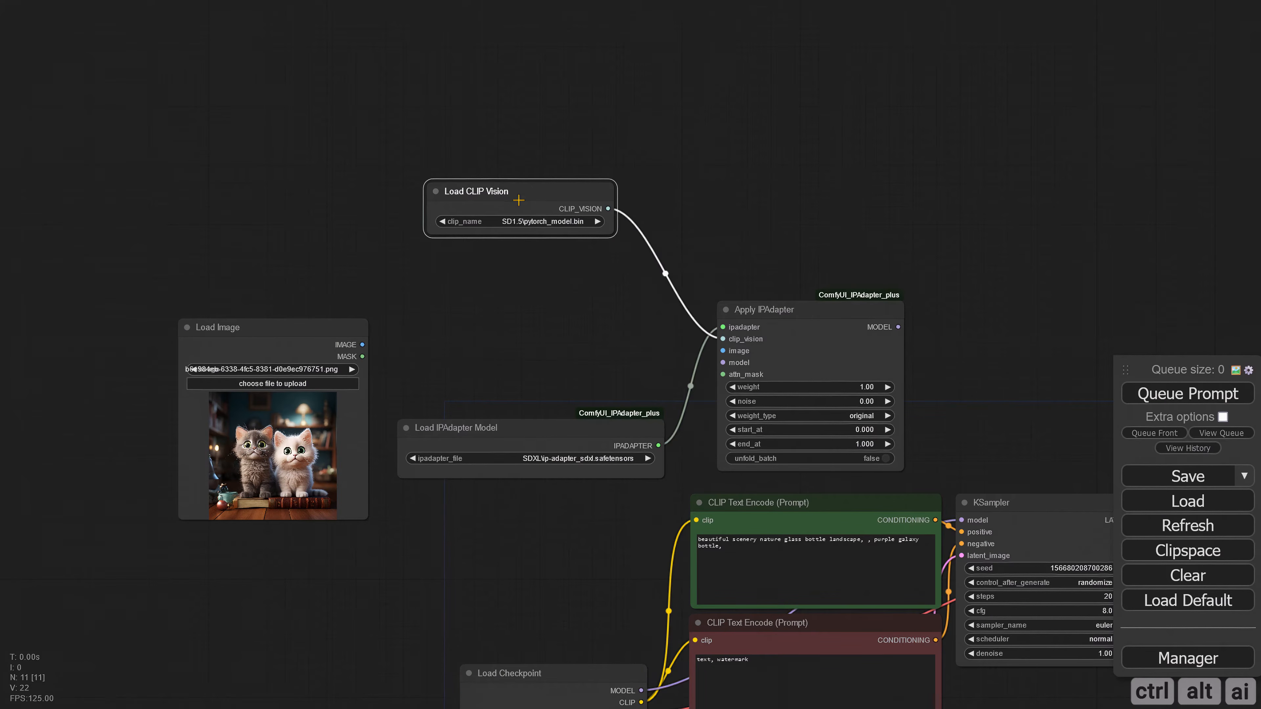
drag(542, 266, 515, 324)
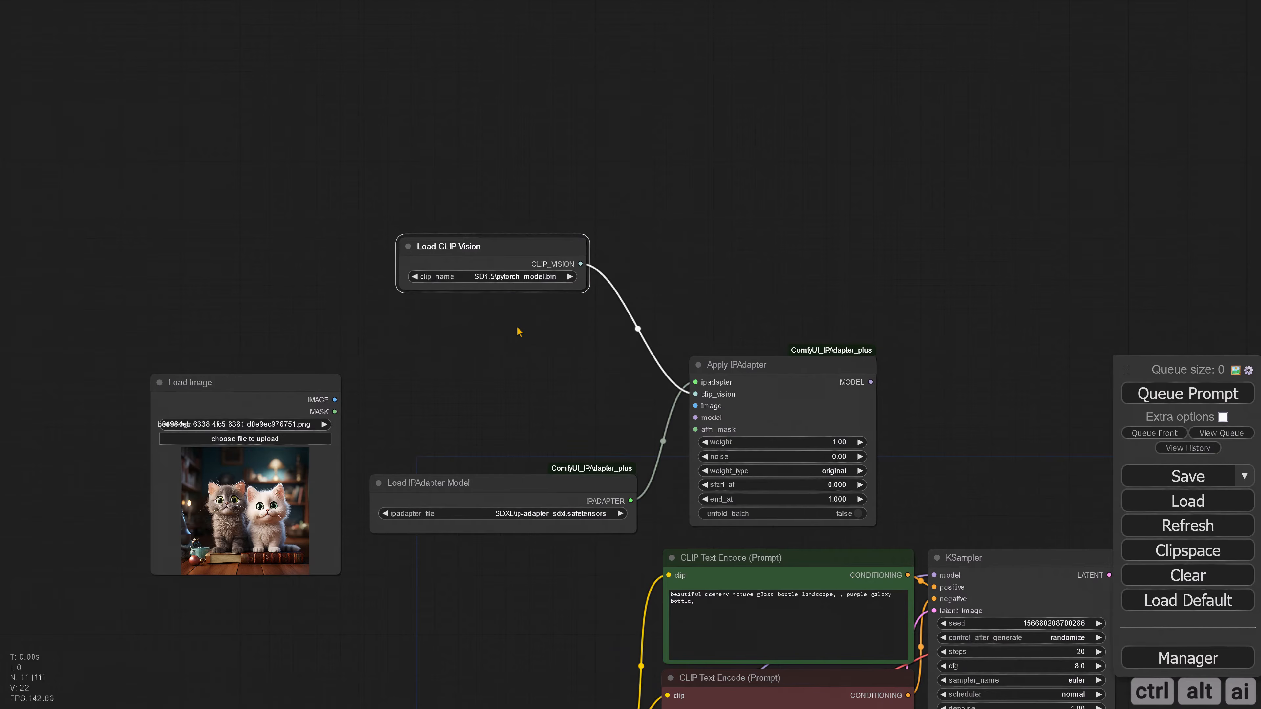
Step: Set the Load CLIP Vision node's clip_name to SDXL\pytorch_model.bin
scroll(489, 346, up, 5)
click(463, 277)
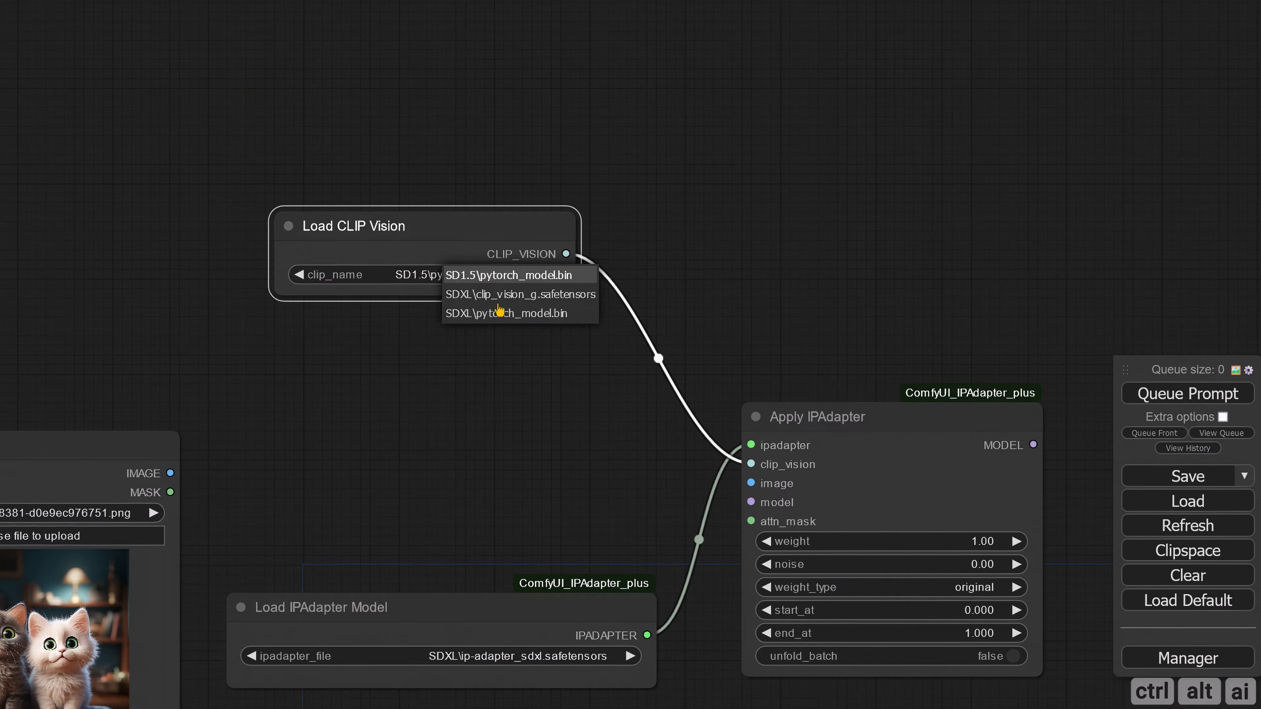
click(566, 314)
click(498, 381)
scroll(522, 412, down, 3)
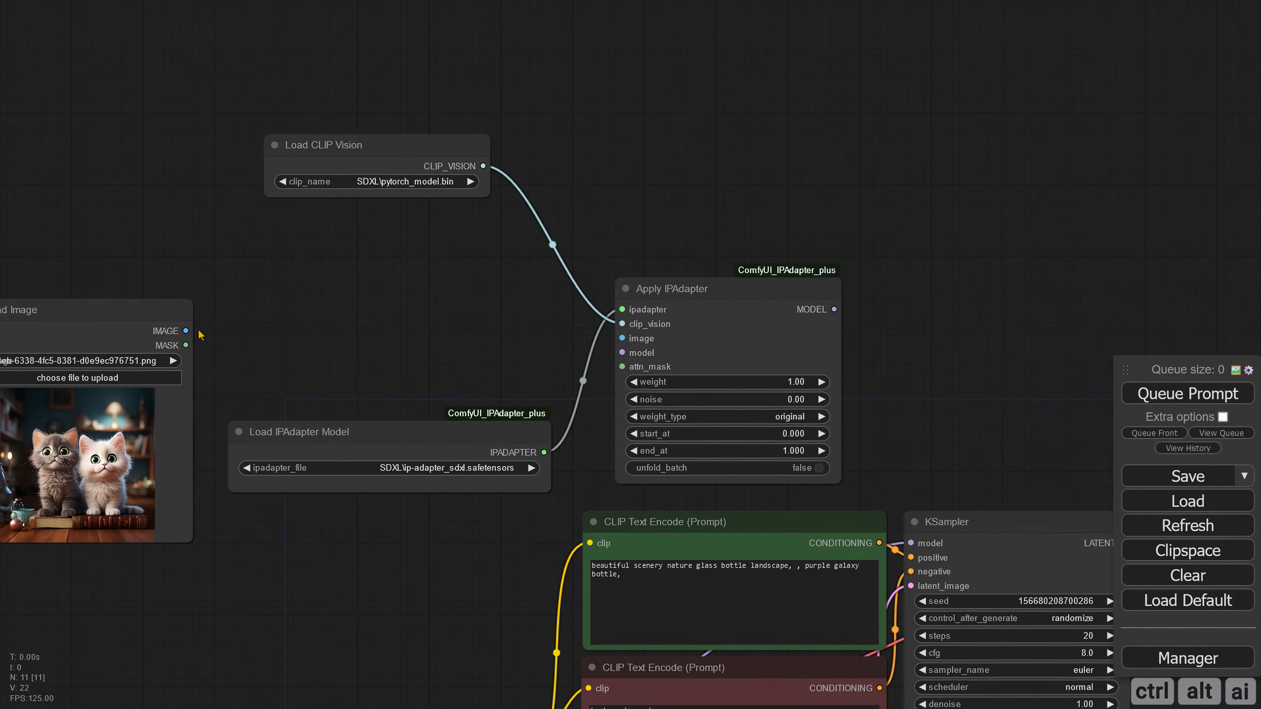
Step: Connect Load Image to Apply IPAdapter's image input, and route Load Checkpoint's MODEL through Apply IPAdapter to the KSampler
drag(188, 331, 622, 338)
scroll(453, 360, down, 3)
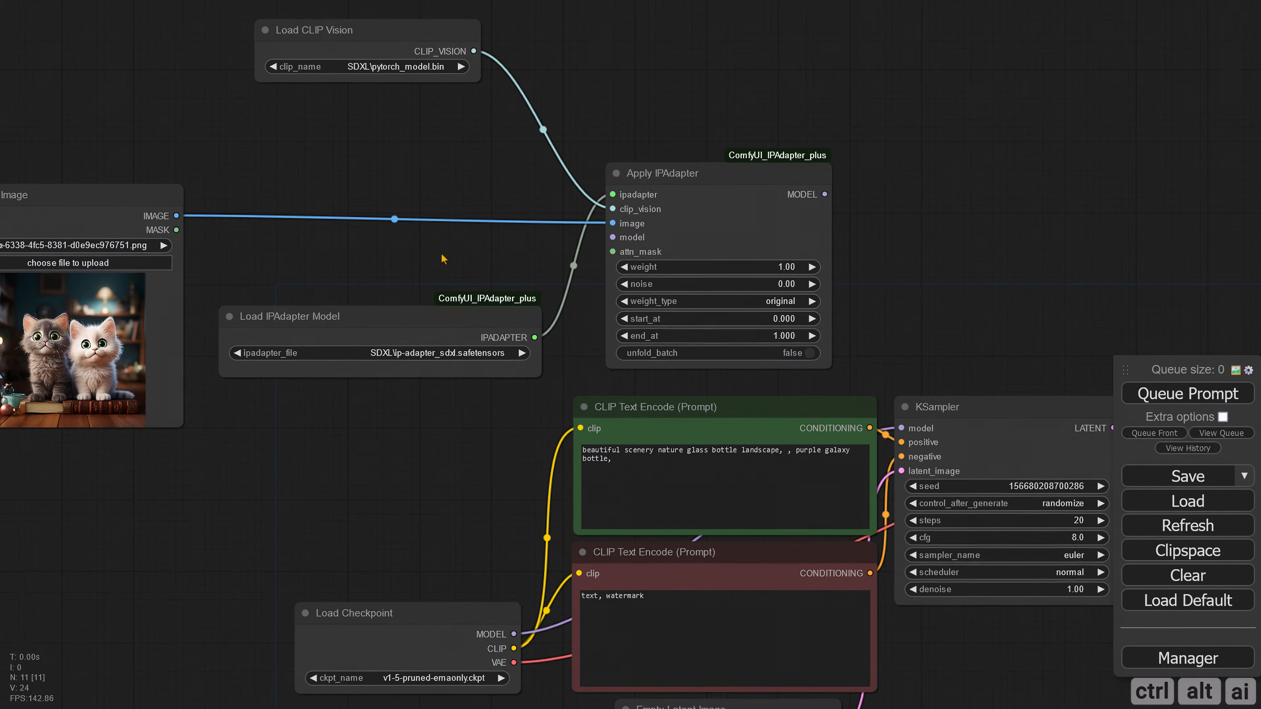
drag(458, 446, 388, 421)
drag(444, 528, 518, 231)
drag(738, 260, 622, 232)
drag(562, 170, 619, 344)
Step: Shift Save Image up and out of the way, and add an enlarged Preview Image node fed by VAE Decode's IMAGE output
drag(671, 294, 641, 285)
drag(849, 419, 704, 407)
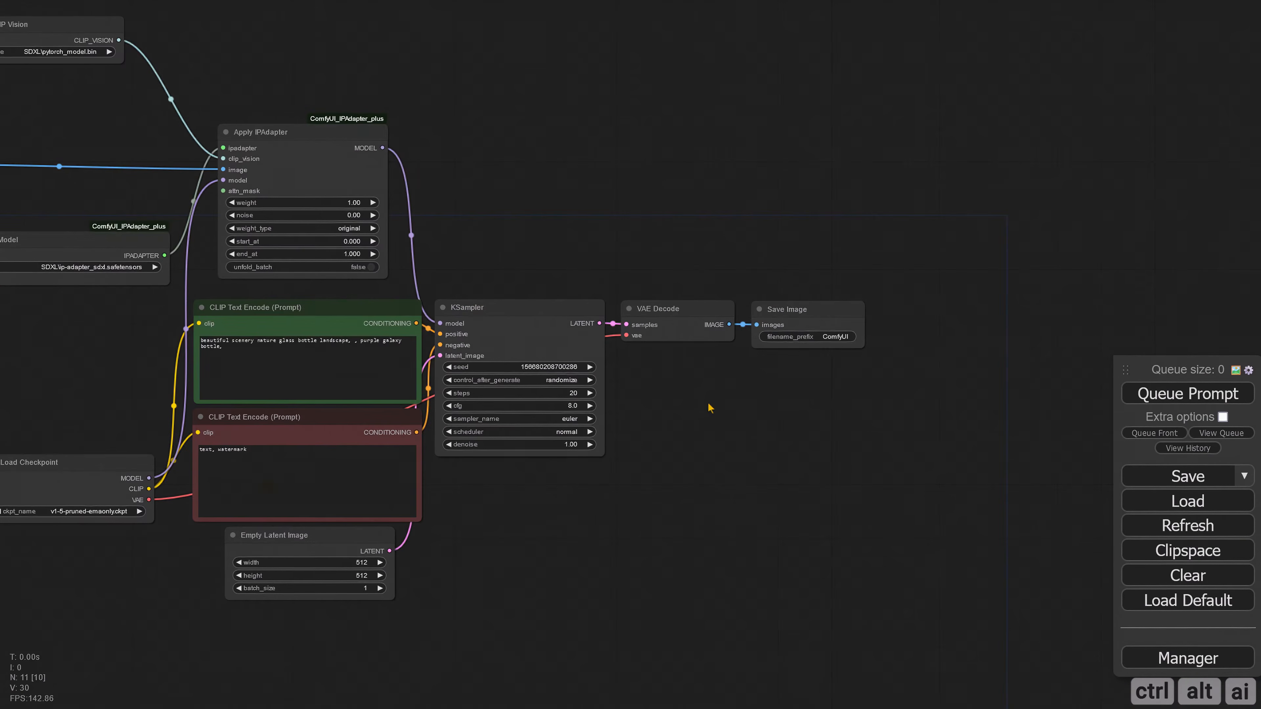
drag(776, 324, 851, 282)
drag(746, 423, 576, 421)
drag(560, 321, 636, 362)
click(724, 489)
drag(712, 377, 878, 558)
drag(723, 340, 733, 367)
Step: Convert Save Image's filename_prefix to an input and feed it from a new Primitive node
right_click(673, 284)
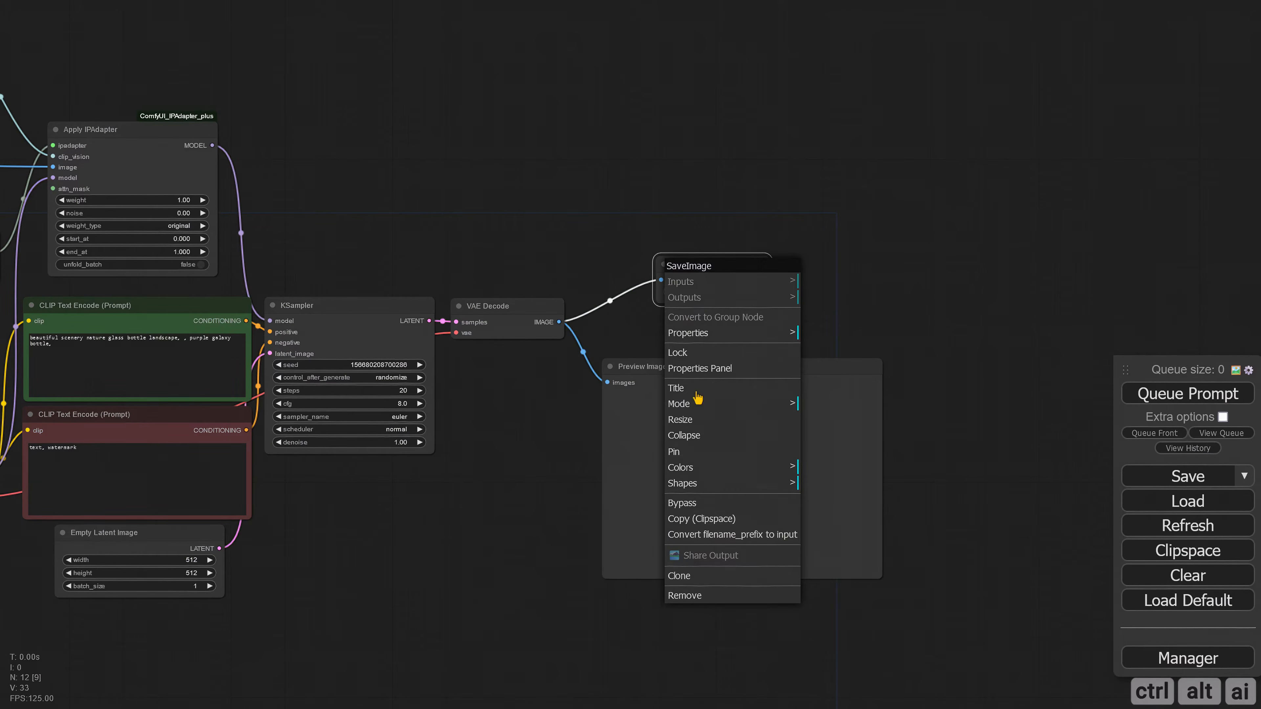
click(715, 532)
drag(662, 291, 571, 233)
click(613, 253)
click(700, 248)
click(761, 292)
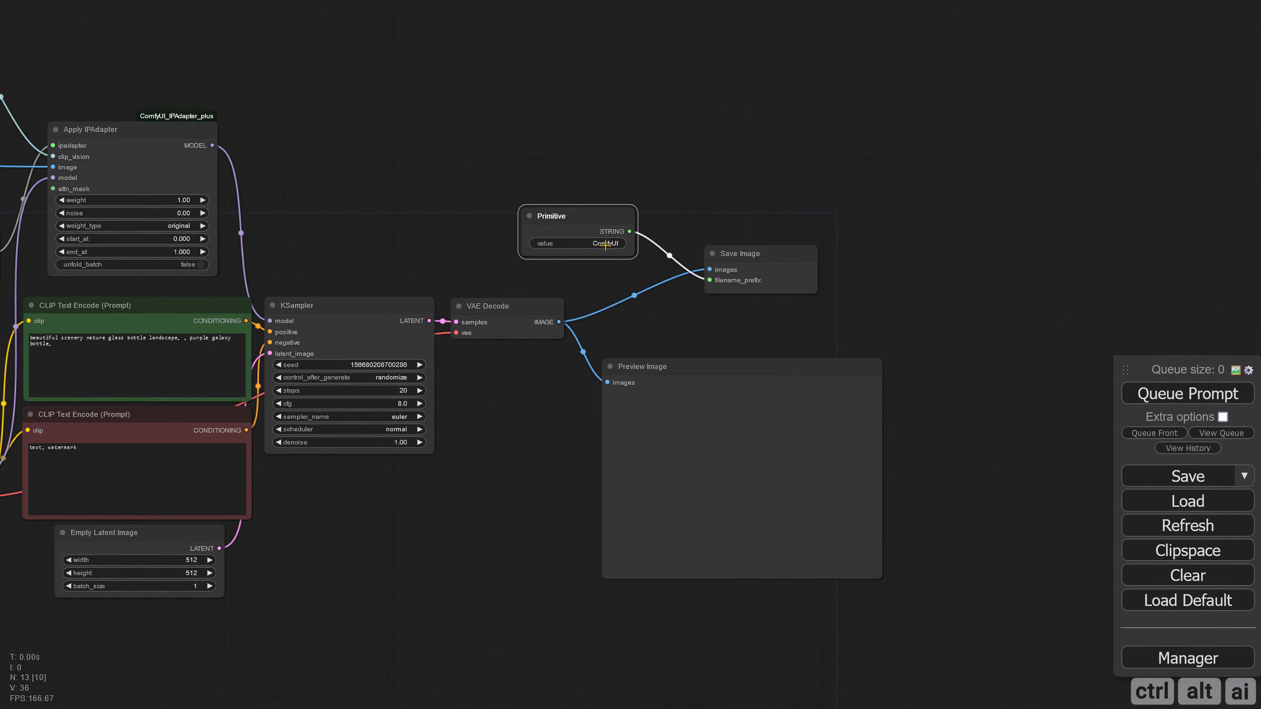
Step: Replace the Primitive node's value with the copied filename prefix
click(585, 238)
key(ctrl+a)
text(%KSampler (Advanced).noise_seed%)
click(849, 242)
Step: Collapse the Primitive and Save Image nodes and line them up above a slightly taller Preview Image node
click(529, 217)
drag(546, 218, 657, 281)
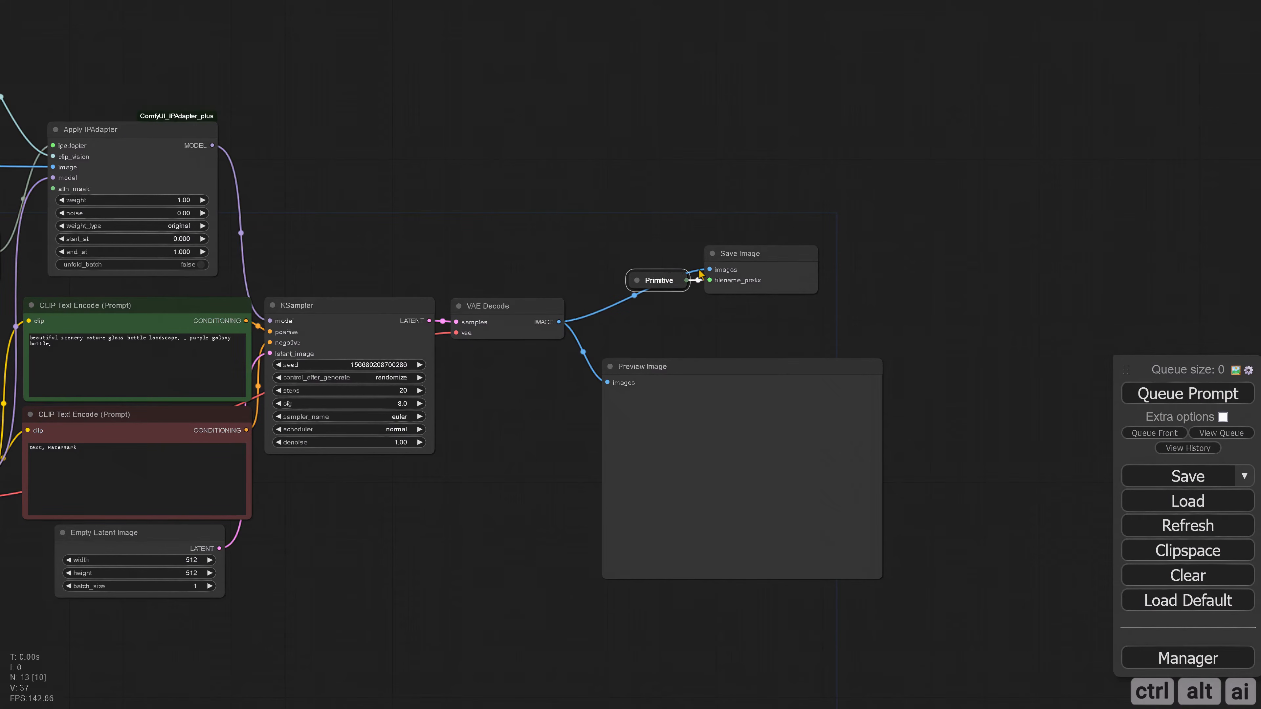
click(712, 254)
drag(748, 259, 817, 319)
drag(657, 281, 715, 312)
drag(721, 369, 721, 358)
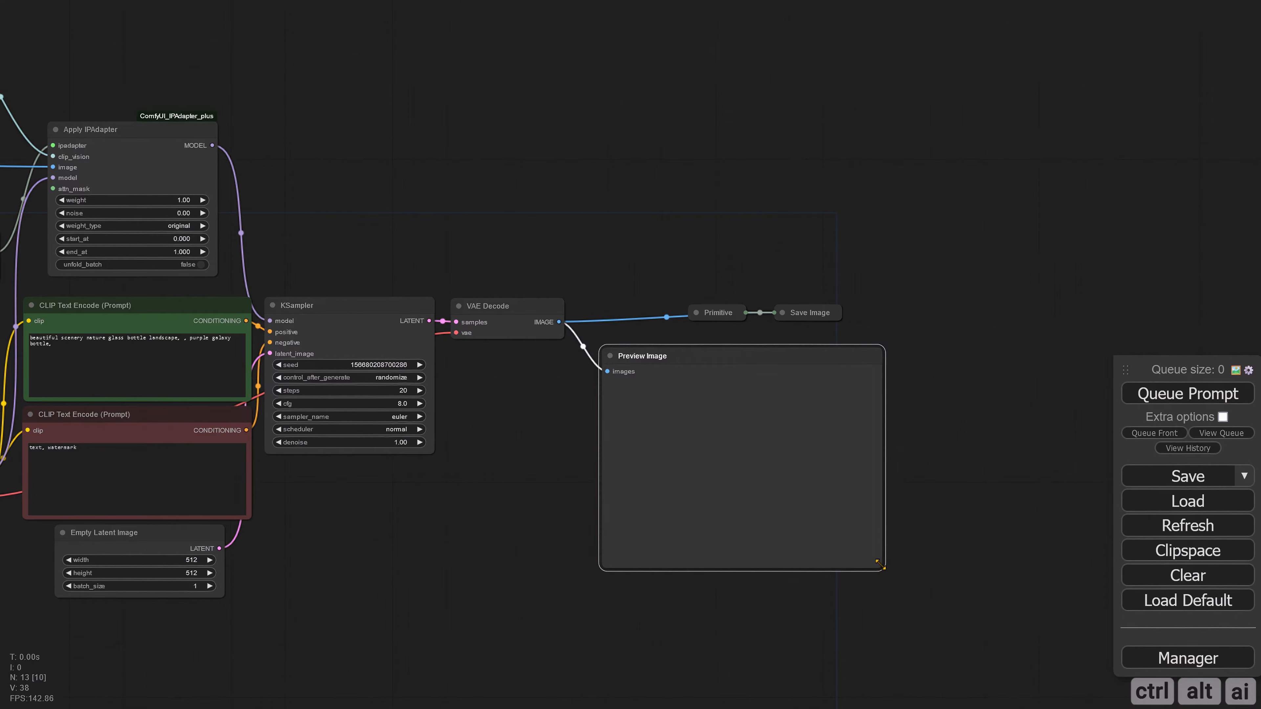
drag(880, 565, 885, 603)
Step: Set Load Checkpoint's ckpt_name to juggernautXL_v7FP16VAEFix.safetensors, and shift and widen the node to fit the name
drag(273, 567, 723, 535)
scroll(469, 587, up, 4)
click(263, 412)
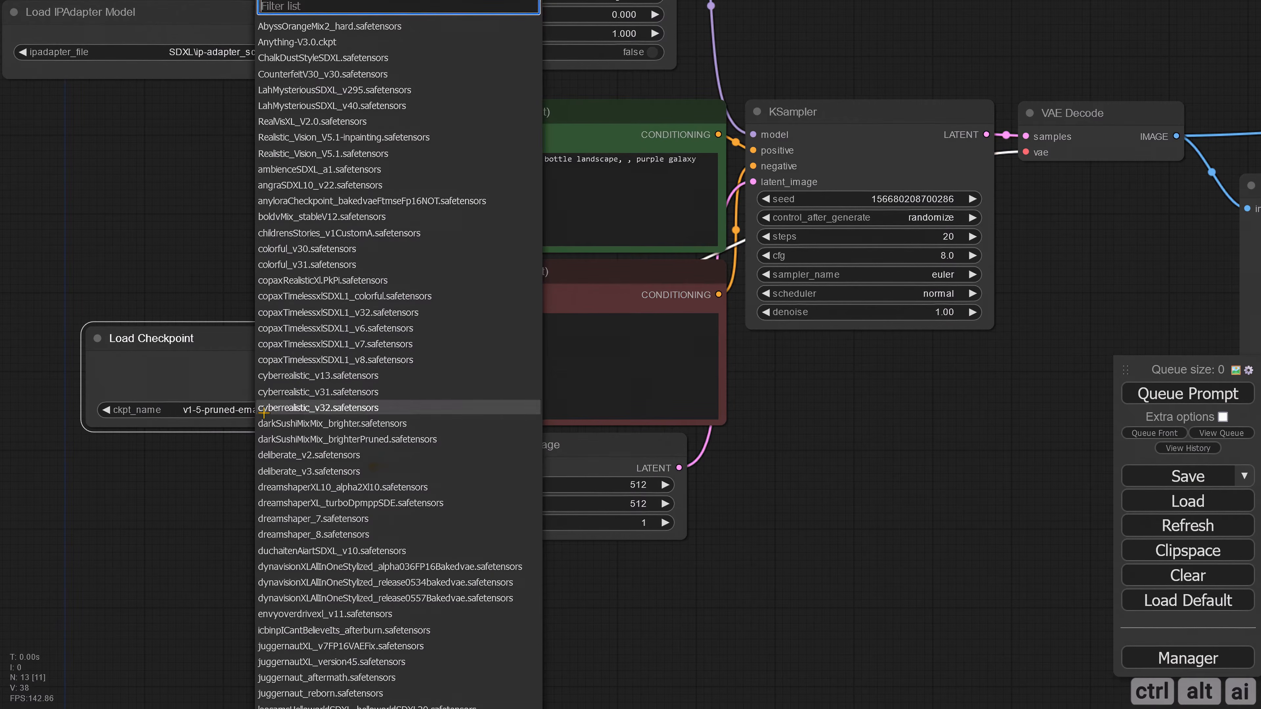
text(j)
click(298, 436)
drag(150, 349, 83, 346)
drag(265, 424, 333, 423)
drag(326, 476, 328, 474)
Step: Set the Empty Latent Image node's width and height to 1024
click(652, 482)
key(BackSpace)
key(BackSpace)
key(BackSpace)
text(1024)
key(Return)
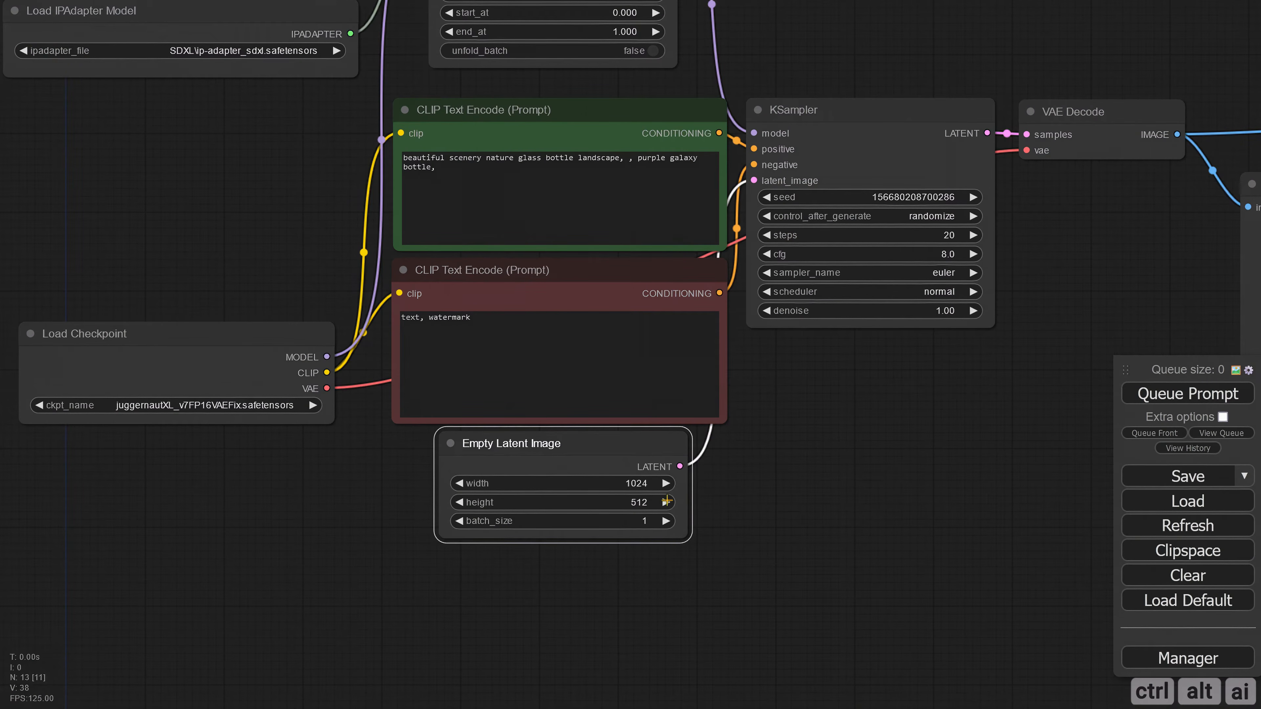
click(654, 502)
text(1024)
key(Return)
Step: Replace the negative prompt with the copied text beginning "(worst quality, low quality, normal quality, lowres, low details, grayscale, bw, bad photo"
scroll(783, 467, down, 4)
click(426, 408)
key(ctrl+a)
text((worst quality, low quality, normal quality, lowres, low details, grayscale, bw, bad photo, bad photography, bad art:1.4), (watermark, signature, text font, username, error, logo, words, letters, digits, autograph, trademark, name:1.2), (blur, blurry, grainy), morbid, ugly, asymmetrical, poorly lit, bad shadow, draft, cropped, out of frame, cut off, censored, jpeg artifacts, out of focus, glitch, duplicate, (airbrushed, amateur:1.3))
Step: Set the positive prompt to "cute kitten, colorful, clutter, ultra detailed, mysterious, perfect environment, children bedroom, night, cinematic lighting, Christmas, unreal engine, 8K"
drag(236, 306, 385, 345)
scroll(208, 317, up, 4)
drag(273, 347, 417, 408)
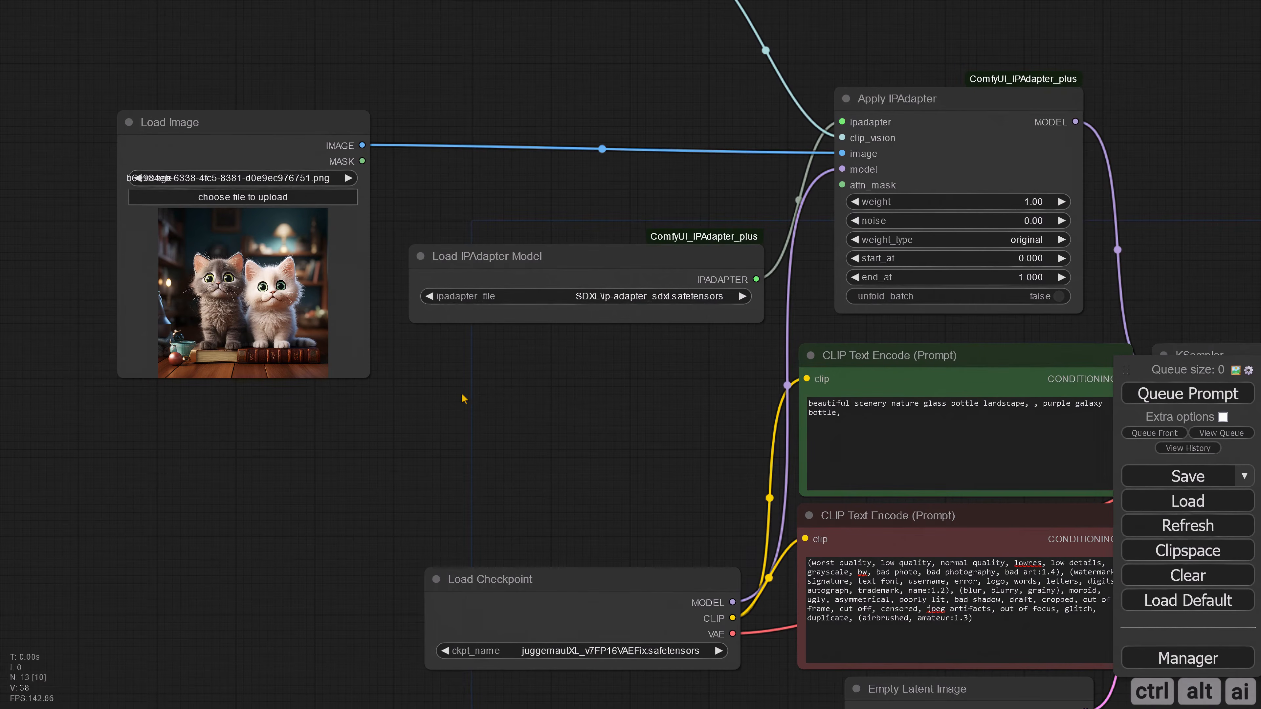
drag(572, 432, 161, 381)
scroll(219, 374, up, 3)
drag(521, 365, 392, 324)
text(cute kitten, colorful, clutter, ultra detailed, mysterious, perfect environment, children bedroom, night, cinematic lighting, Christmas, unreal engine, 8K)
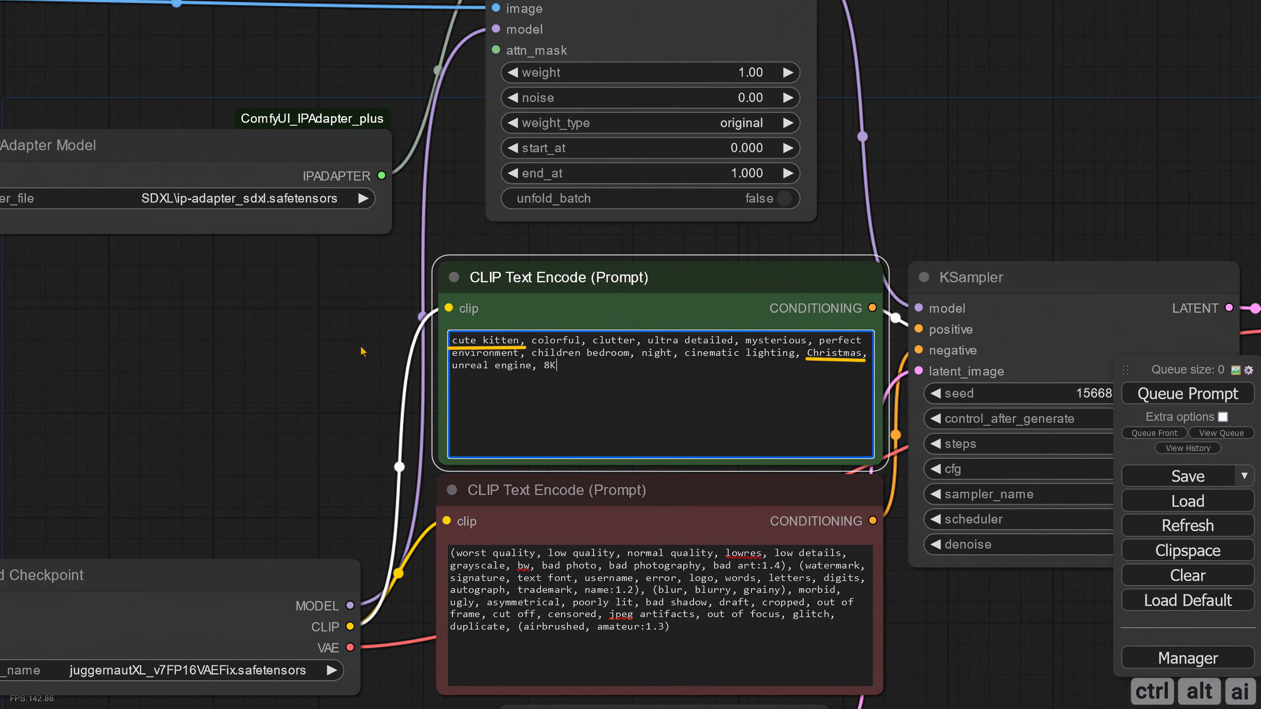
scroll(340, 334, down, 3)
drag(312, 337, 450, 364)
drag(814, 201, 452, 119)
click(713, 340)
click(736, 344)
click(726, 321)
key(ctrl+v)
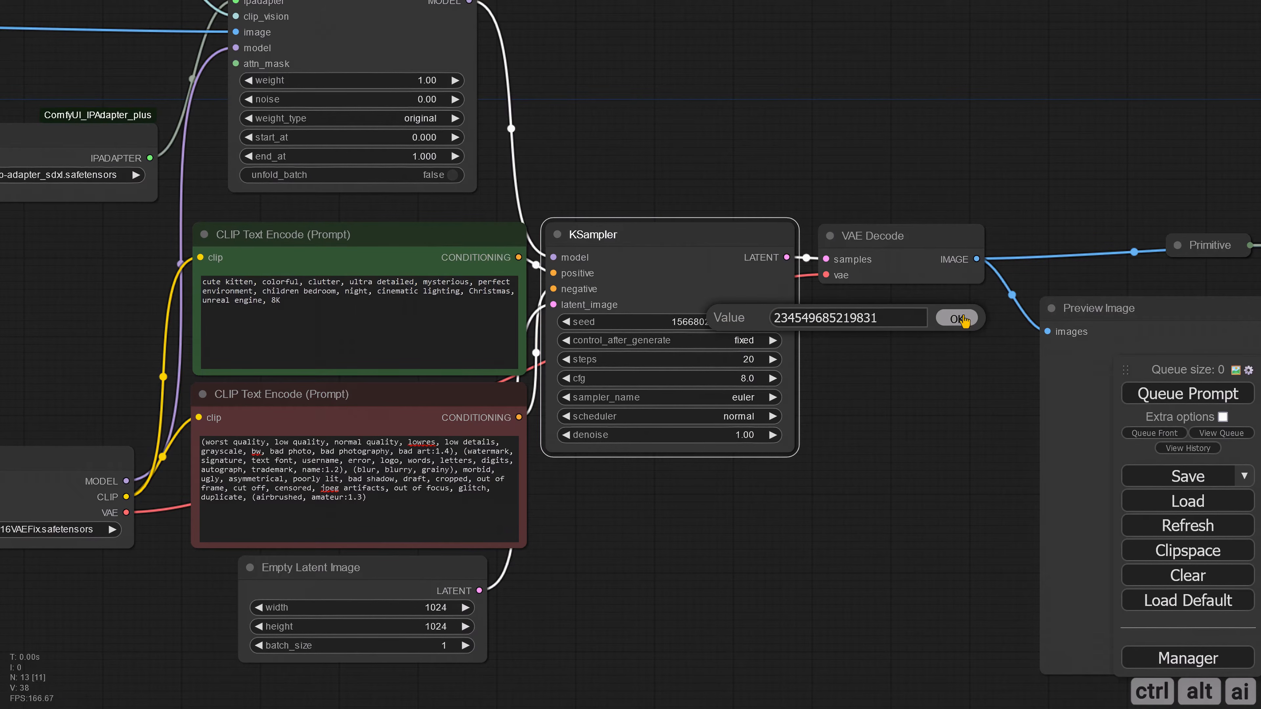
click(956, 318)
Step: Set the KSampler's steps to 30, sampler_name to dpmpp_2m_sde_gpu and scheduler to karras
click(754, 359)
text(30)
key(Return)
click(747, 397)
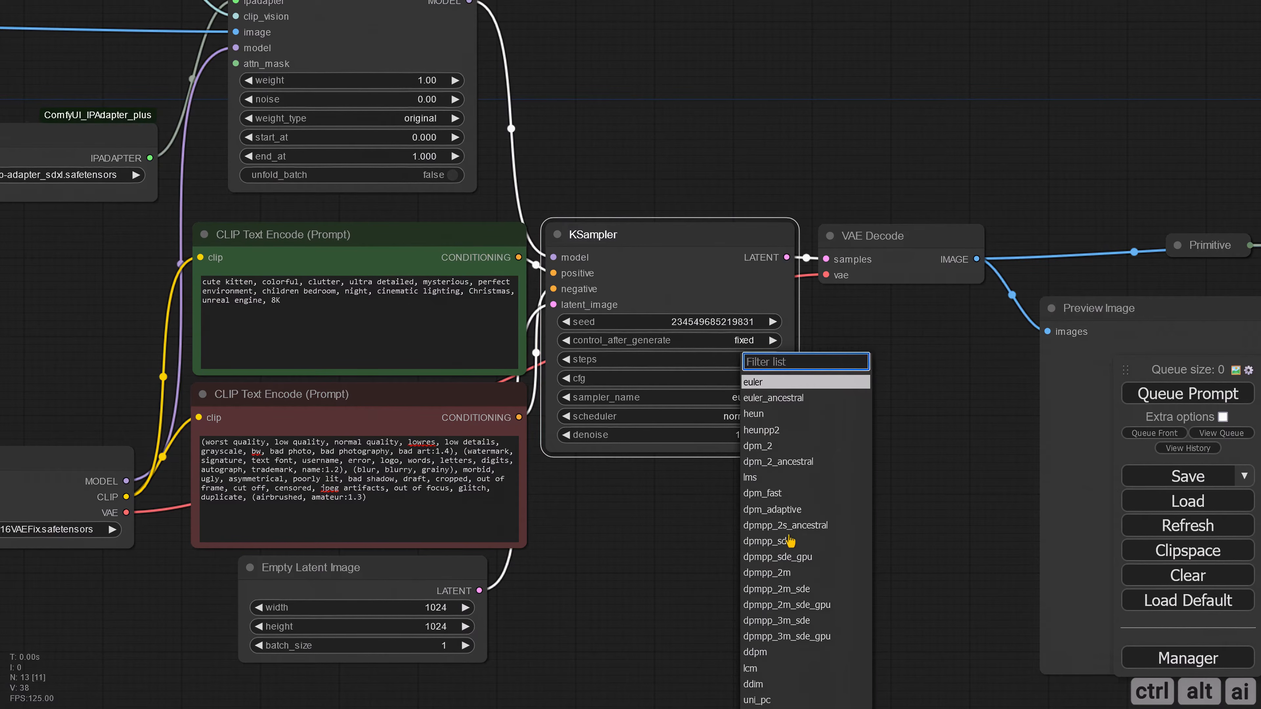
click(800, 622)
click(747, 418)
click(768, 435)
click(770, 486)
Step: Queue the prompt to generate the image, and reposition and enlarge the output Preview Image node
scroll(737, 492, down, 4)
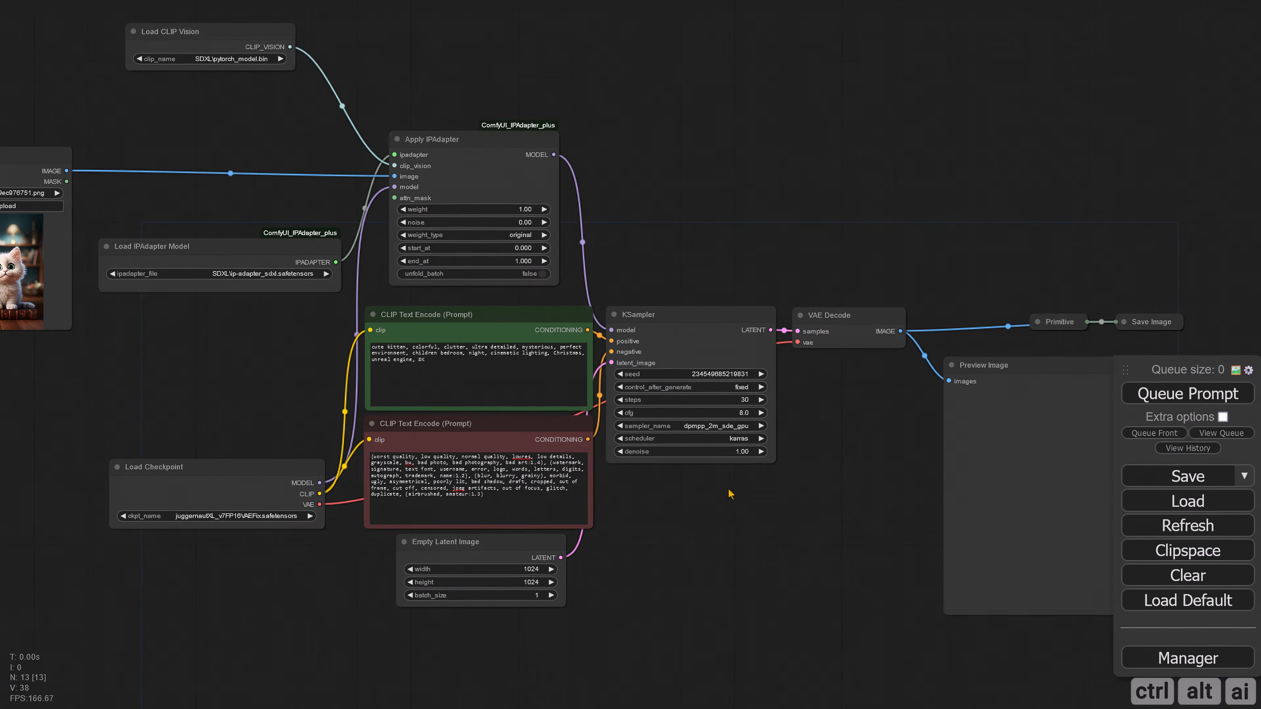
scroll(655, 237, down, 3)
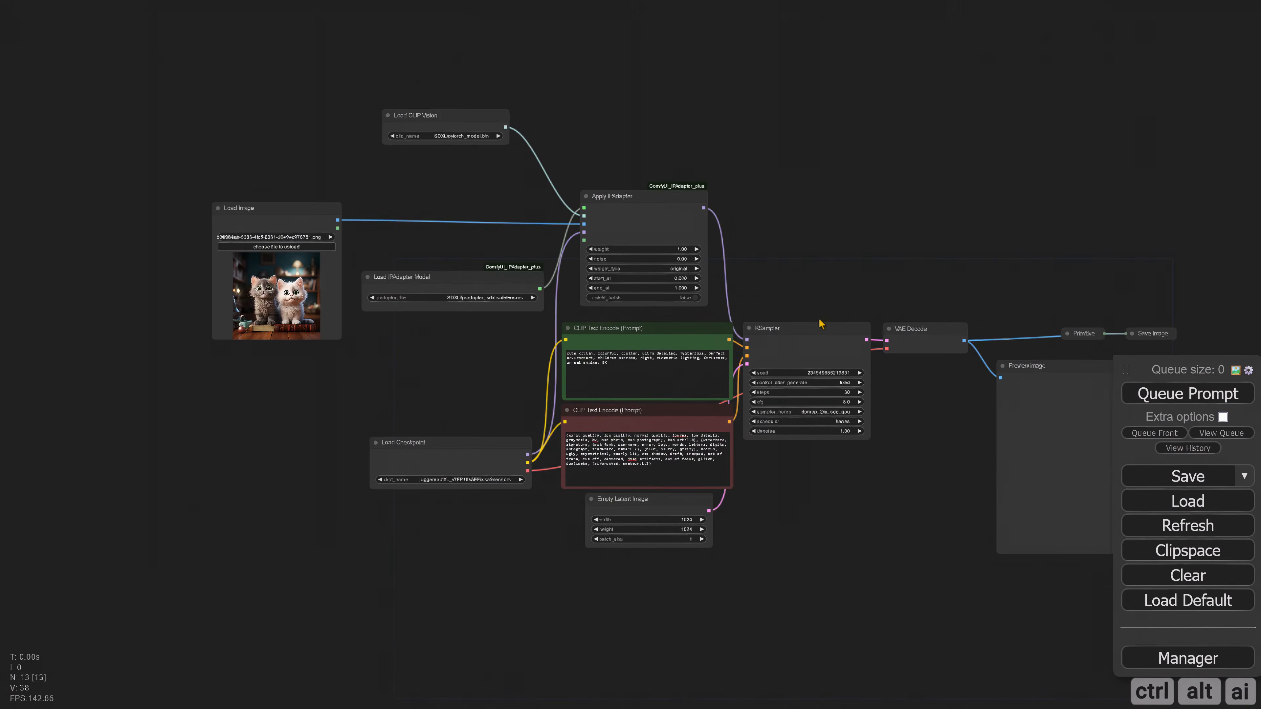
click(1152, 394)
drag(822, 451, 265, 338)
scroll(771, 470, up, 5)
scroll(434, 472, down, 3)
drag(481, 175, 439, 210)
drag(669, 481, 790, 656)
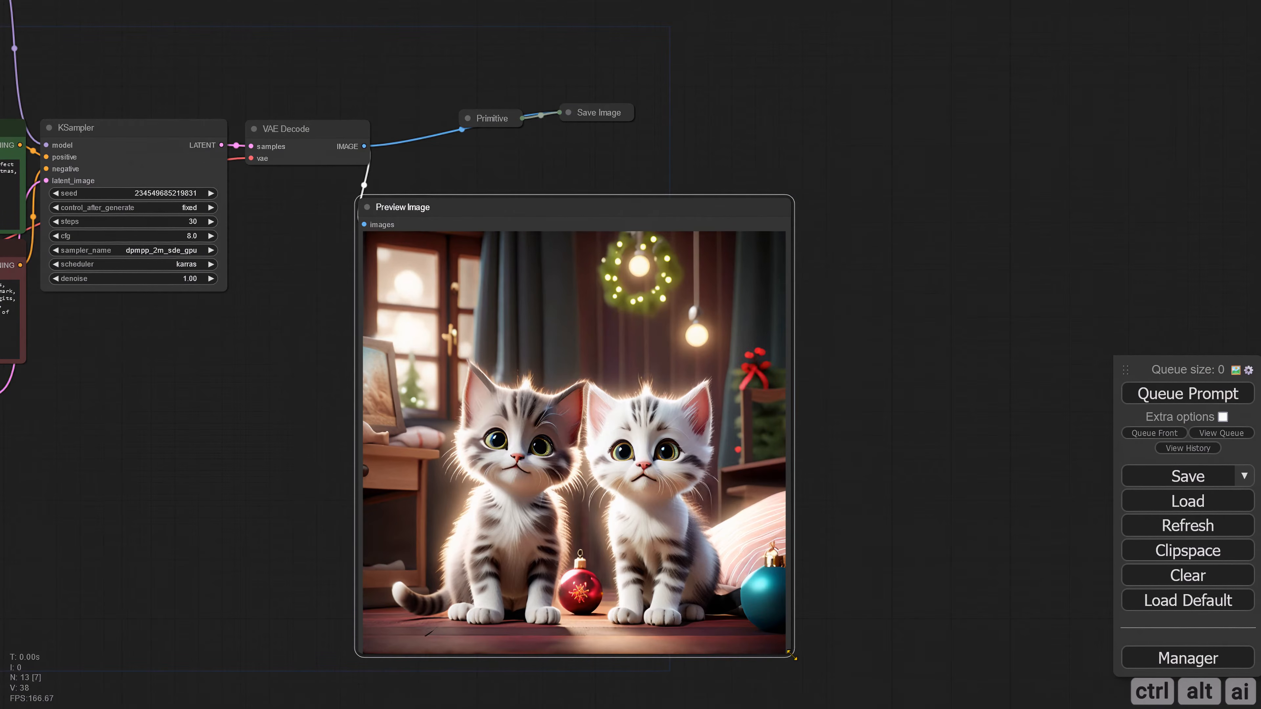
drag(351, 276, 621, 303)
scroll(428, 470, down, 2)
drag(428, 471, 678, 526)
scroll(604, 499, up, 2)
scroll(422, 413, down, 3)
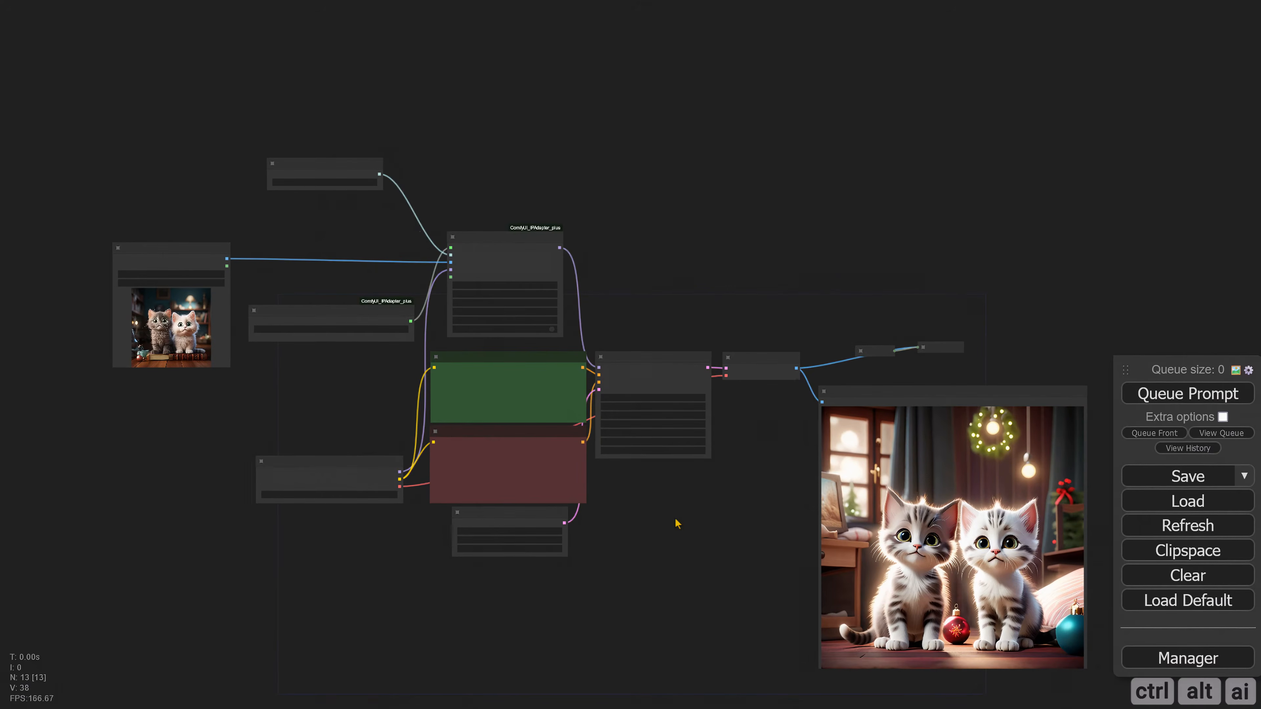
Step: Add a PrepImageForClipVision node between Load Image and Apply IPAdapter
scroll(318, 386, up, 4)
drag(318, 386, 461, 495)
scroll(412, 388, up, 3)
drag(379, 327, 372, 385)
double_click(355, 255)
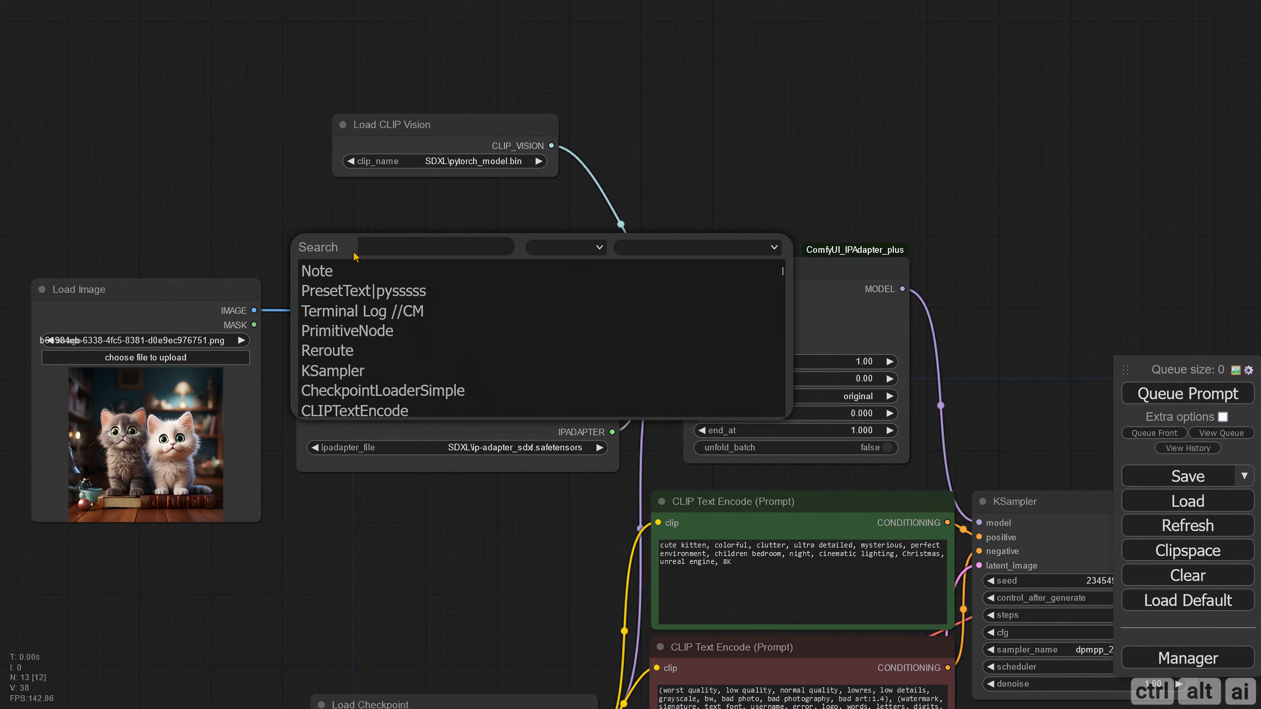
text(imagefor)
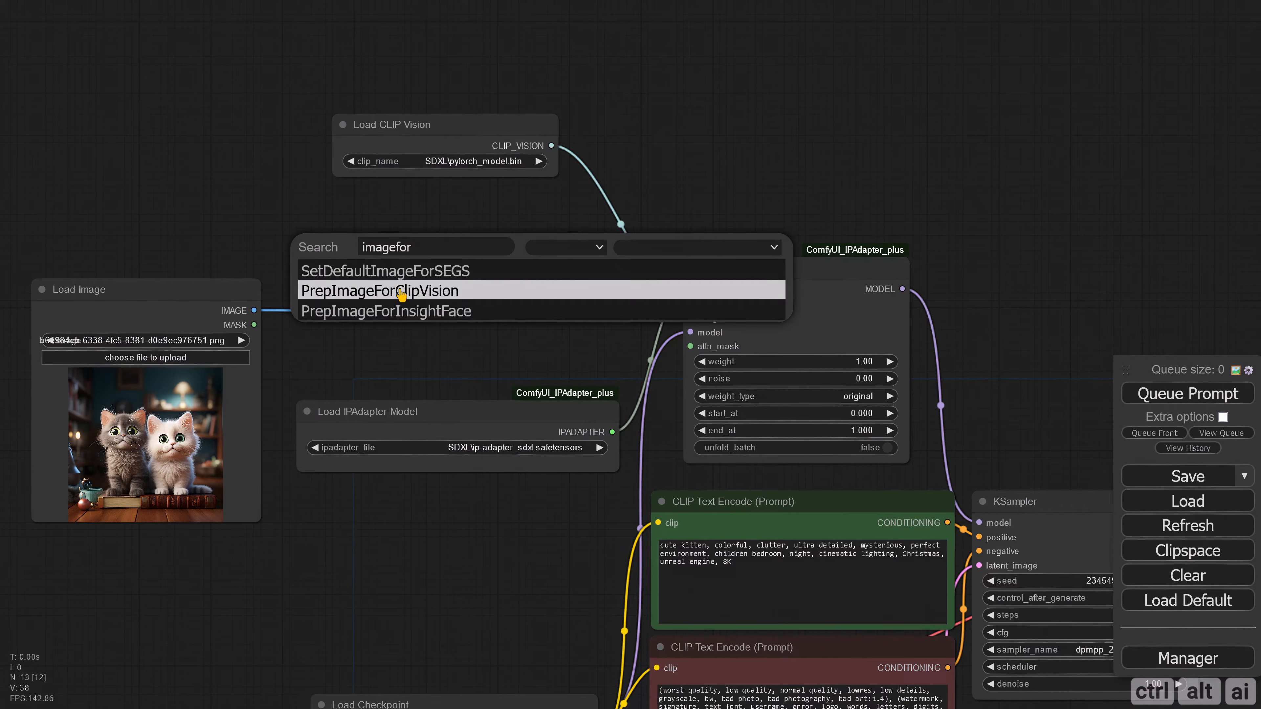
click(422, 290)
drag(489, 250, 493, 264)
click(671, 184)
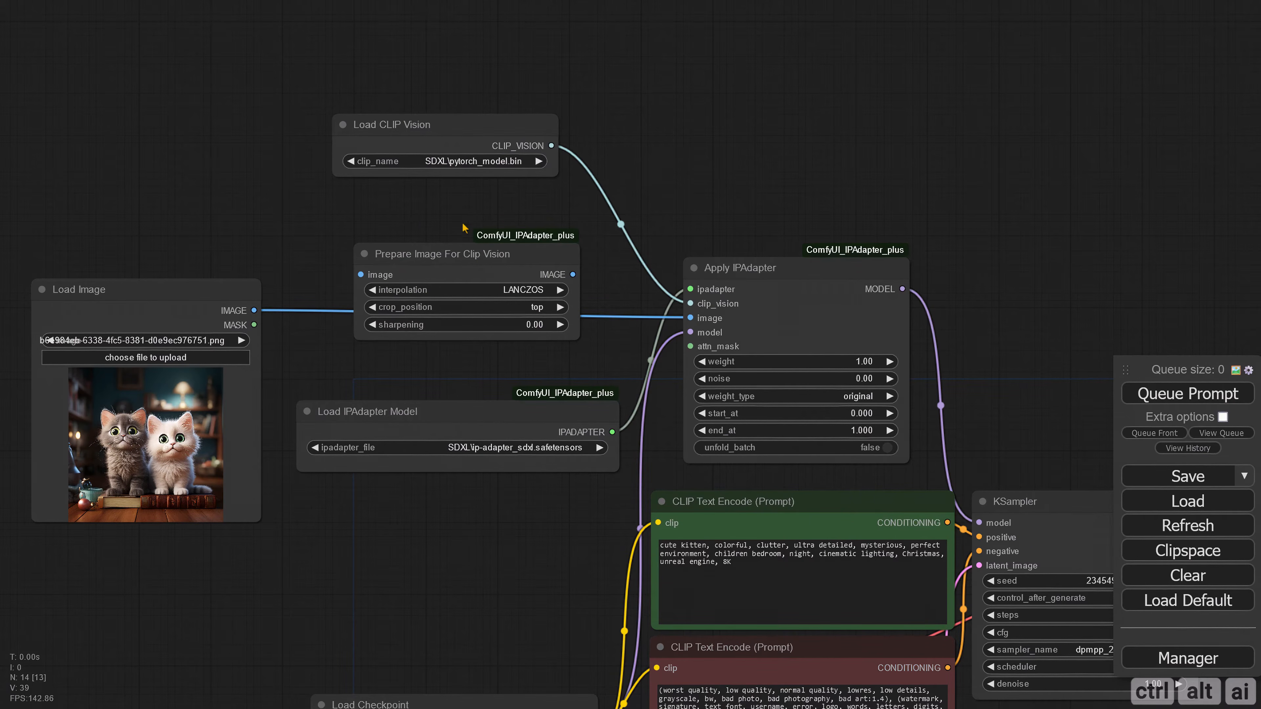
Step: Route Load Image's IMAGE through Prepare Image For Clip Vision into Apply IPAdapter's image input
drag(419, 223, 384, 220)
drag(220, 309, 326, 272)
drag(539, 272, 655, 315)
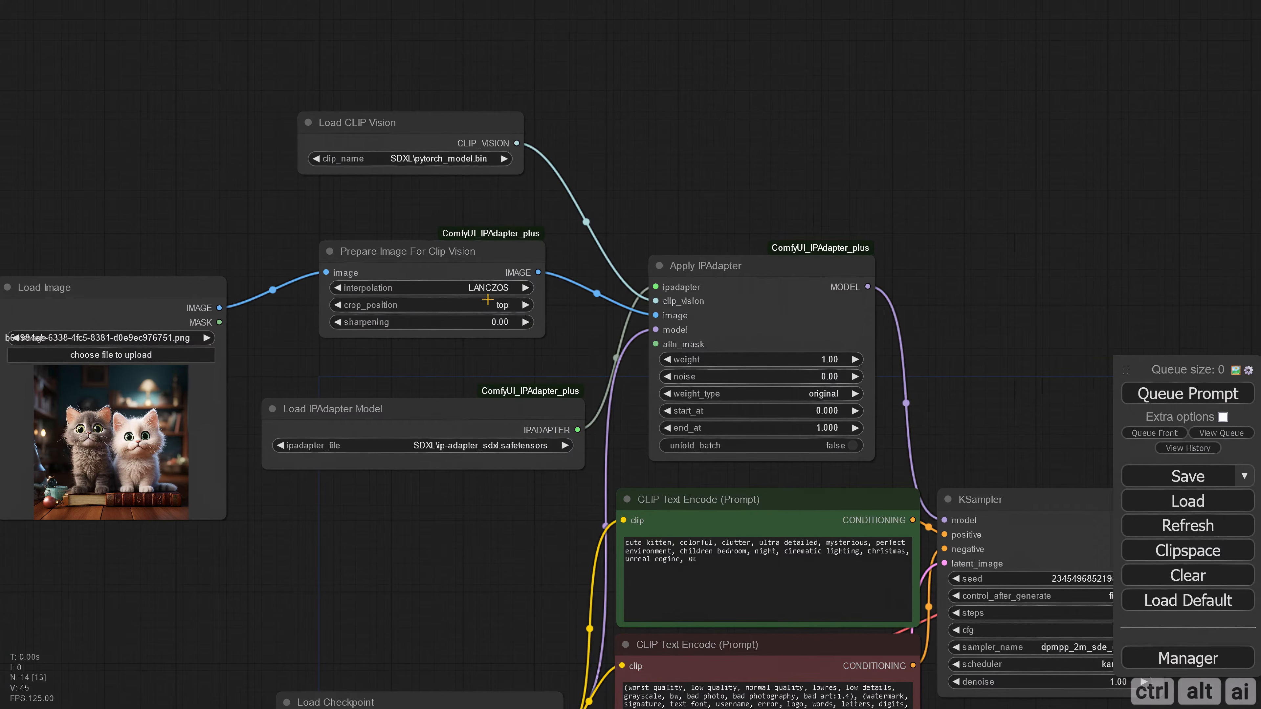
Step: Add a Preview Image node to Prepare Image For Clip Vision's output and queue the prompt to preview the prepared image
drag(566, 265, 866, 318)
click(862, 489)
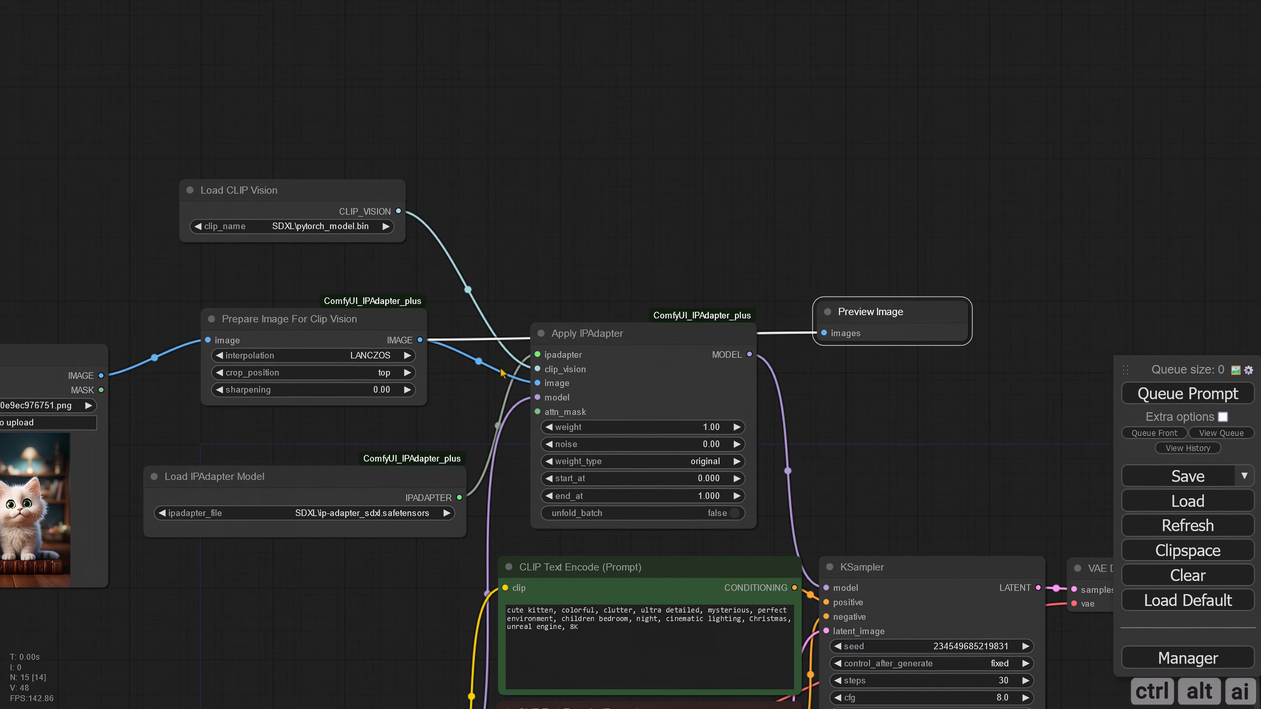
click(1207, 394)
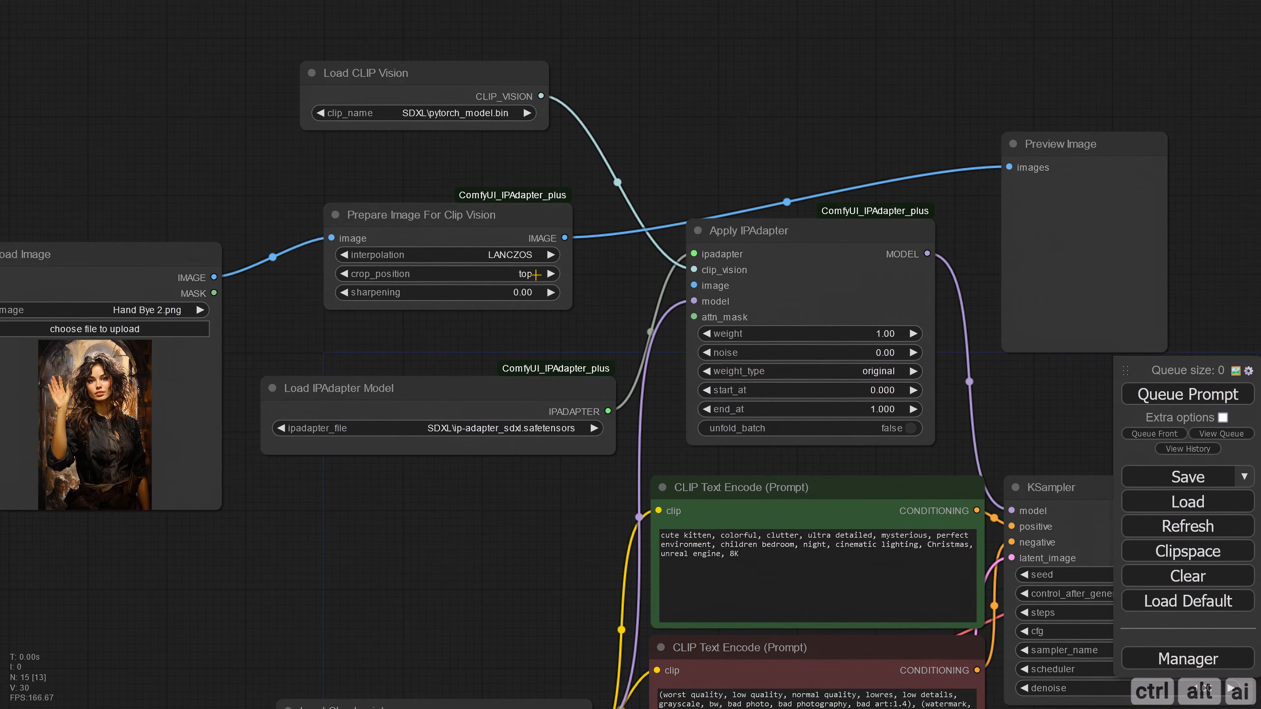
Step: Set crop_position to center for the Hand Bye 2.png portrait and queue the prompt
click(534, 274)
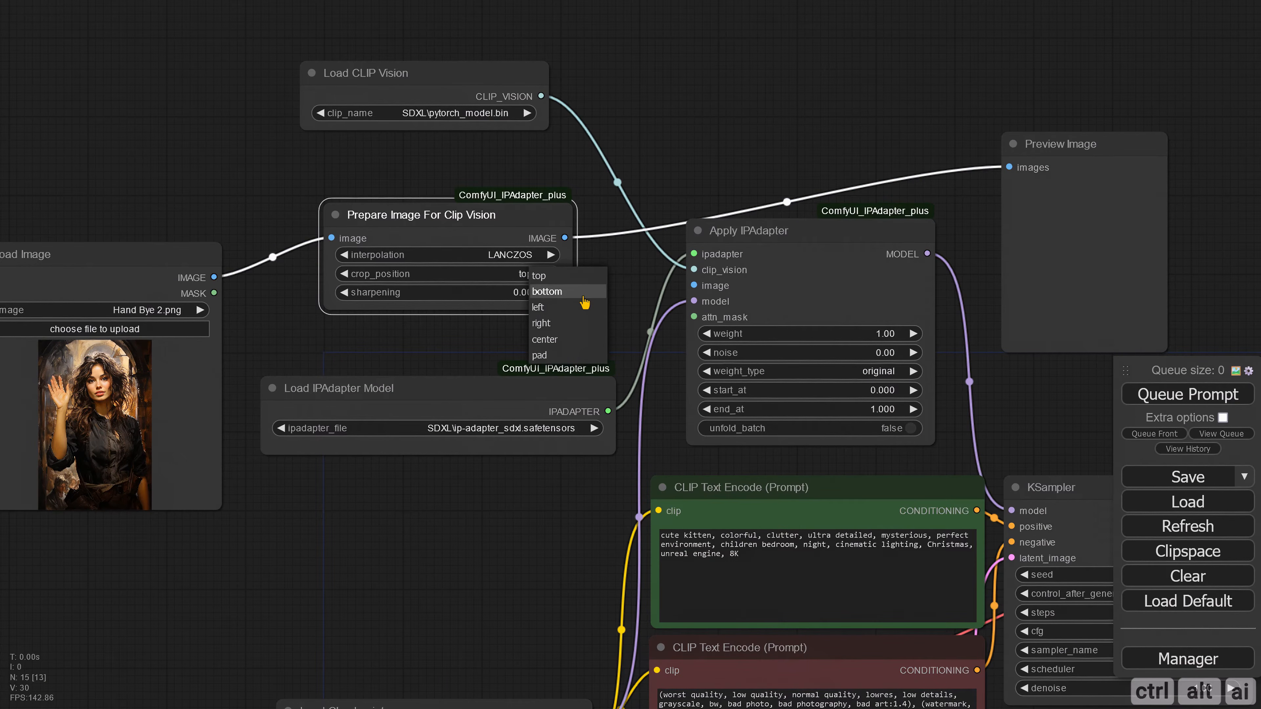
click(569, 340)
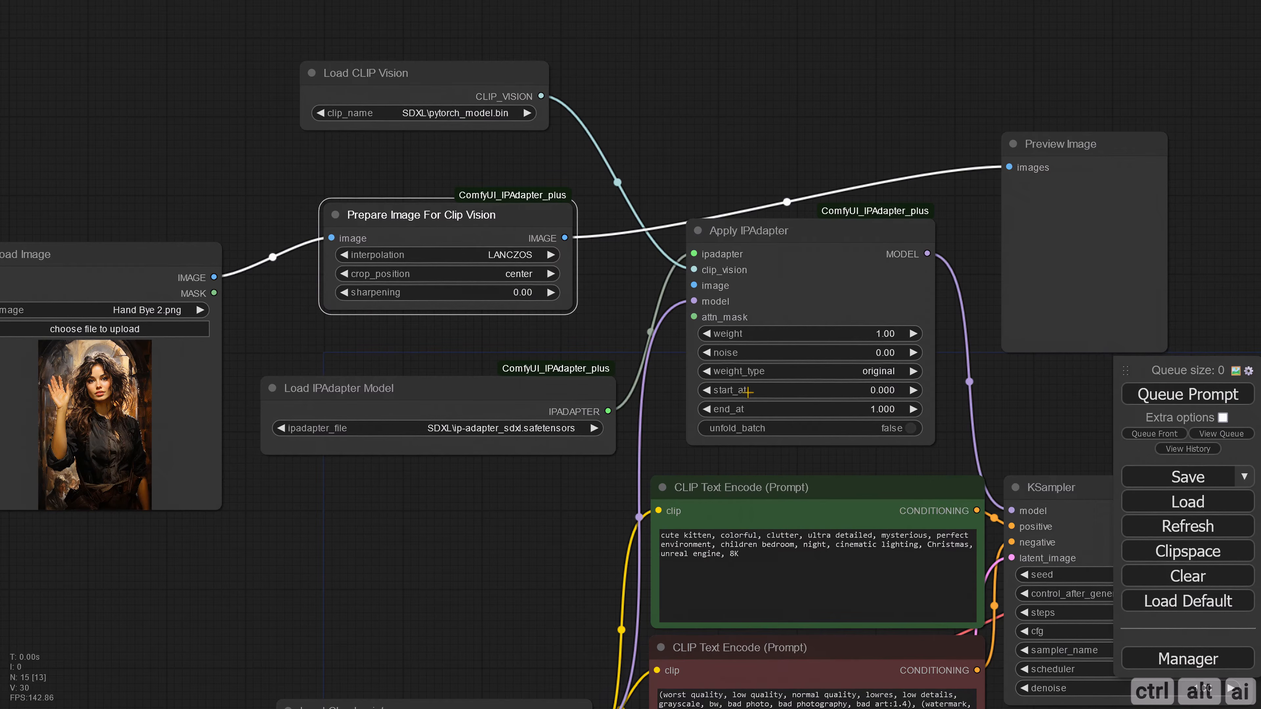
click(1162, 394)
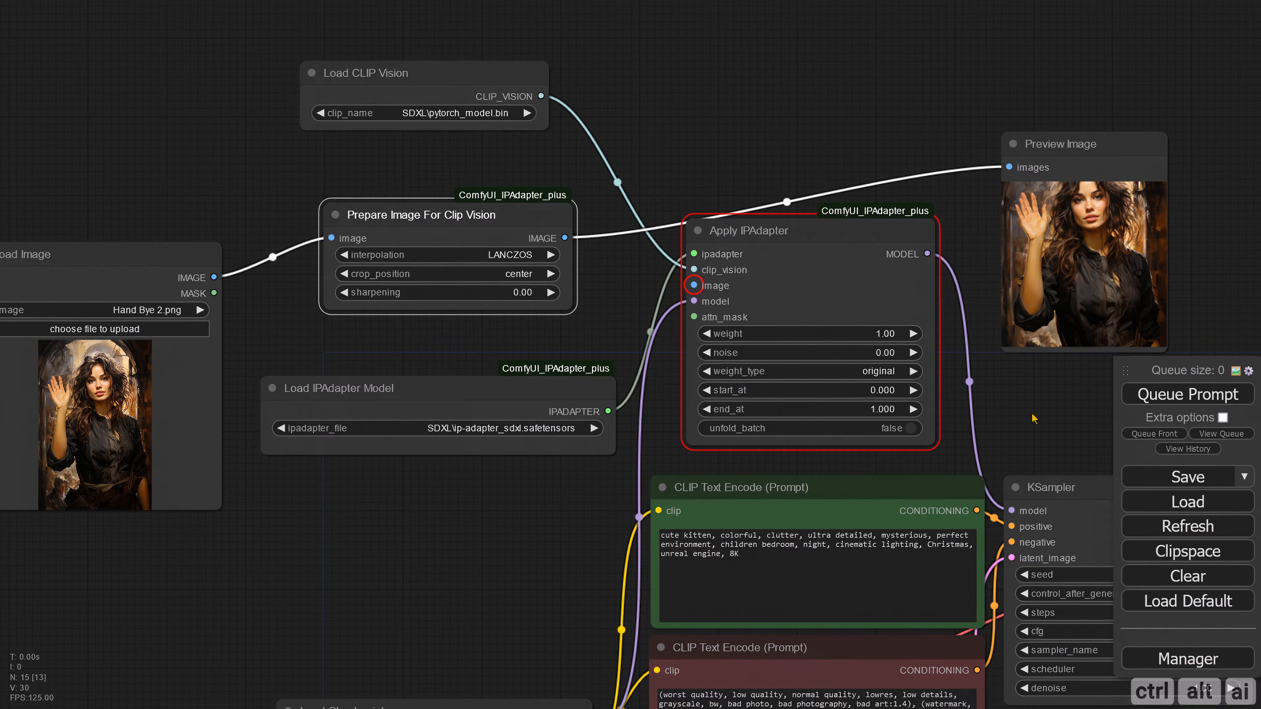
Step: Move the prepared image's Preview Image node beside Prepare Image For Clip Vision and enlarge it
drag(1037, 164, 646, 219)
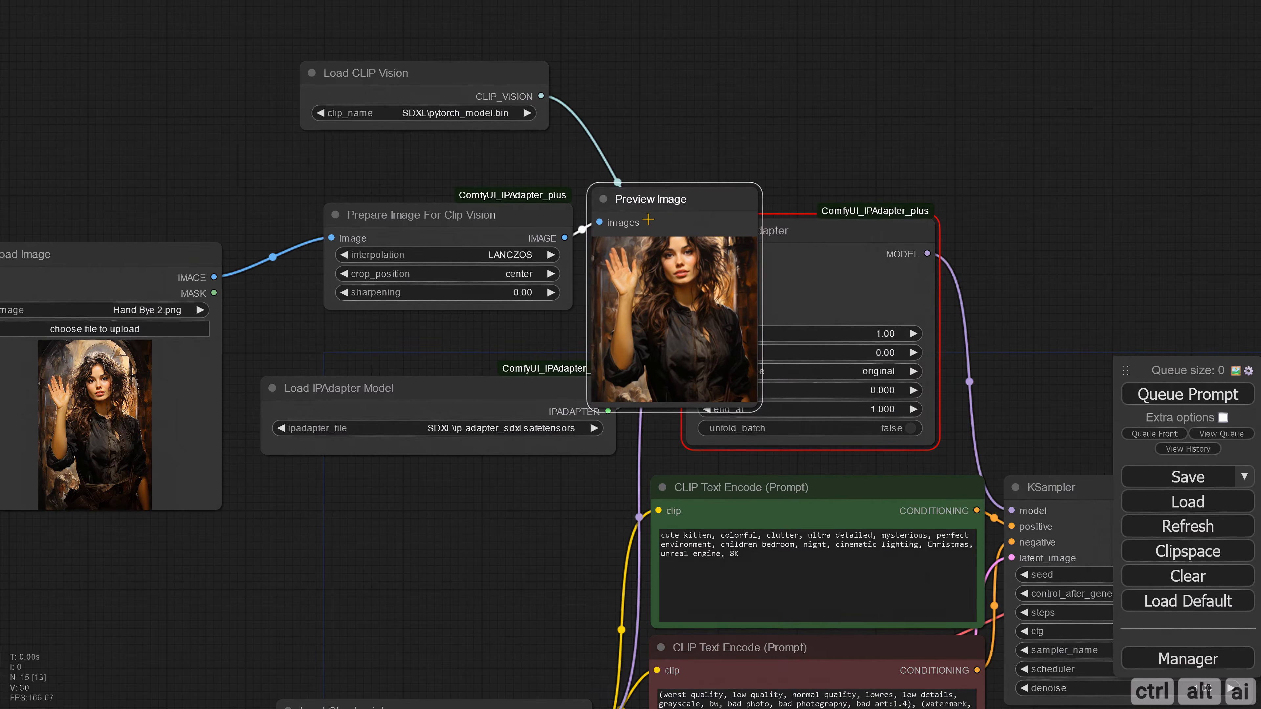
drag(758, 416, 831, 452)
drag(726, 204, 765, 259)
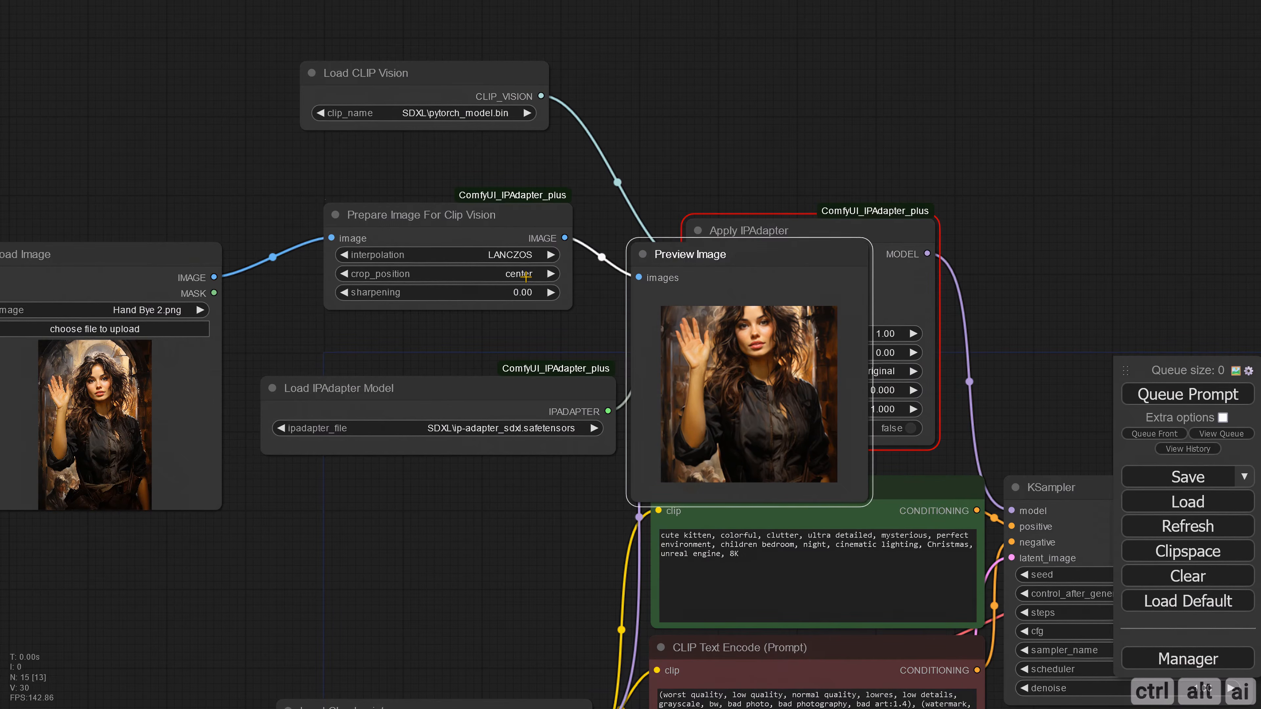
Step: Set crop_position to top for the portrait and queue the prompt again
click(547, 275)
click(529, 279)
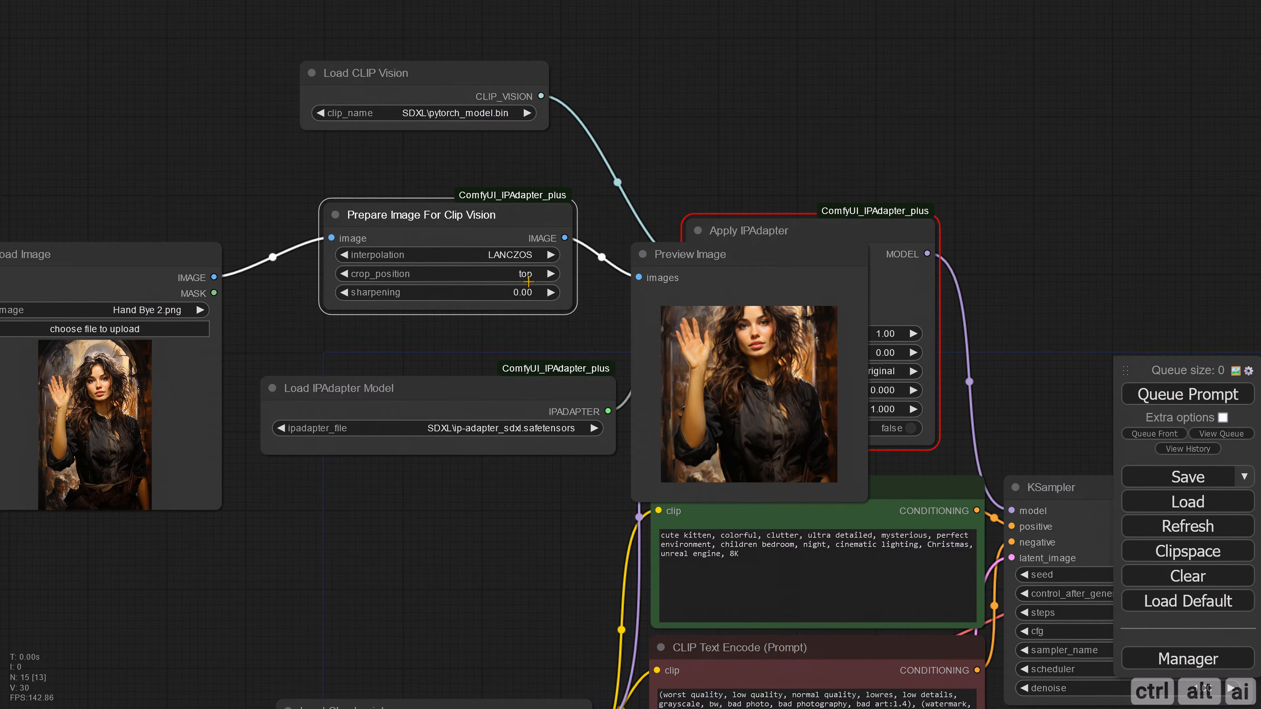
click(1141, 397)
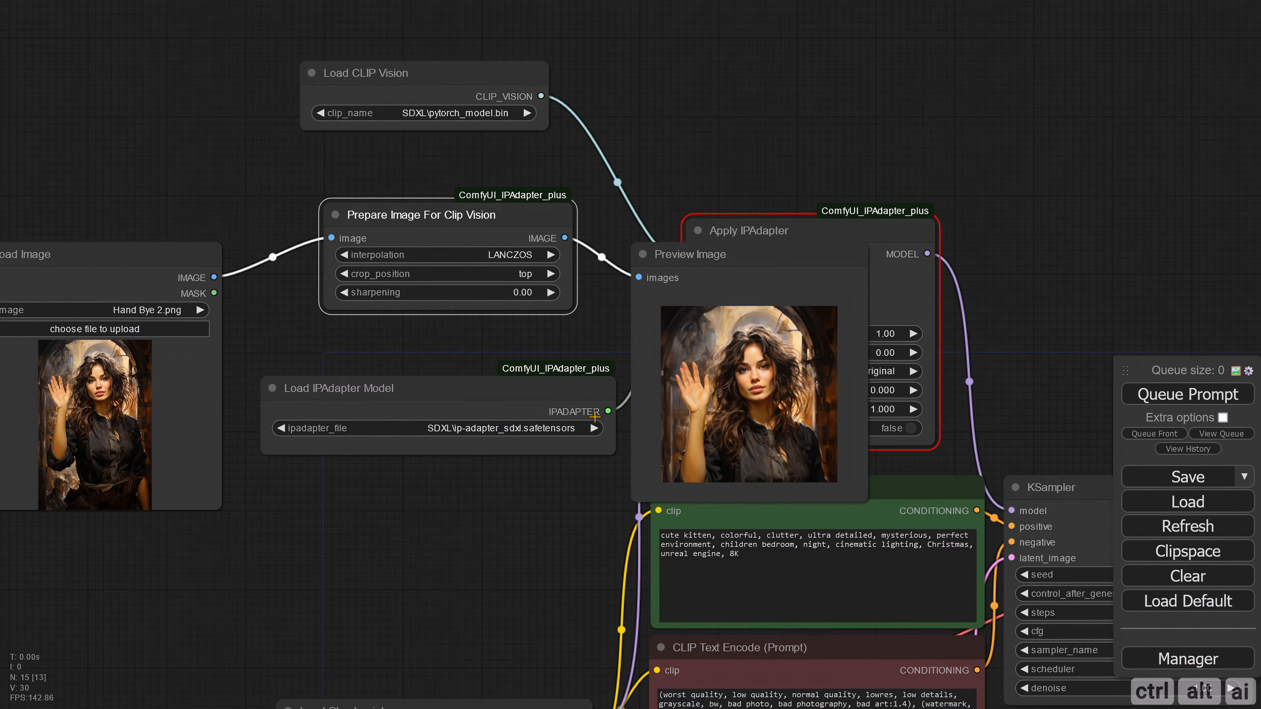
Step: Set the Prepare Image For Clip Vision node's sharpening to 0.5
scroll(685, 378, up, 5)
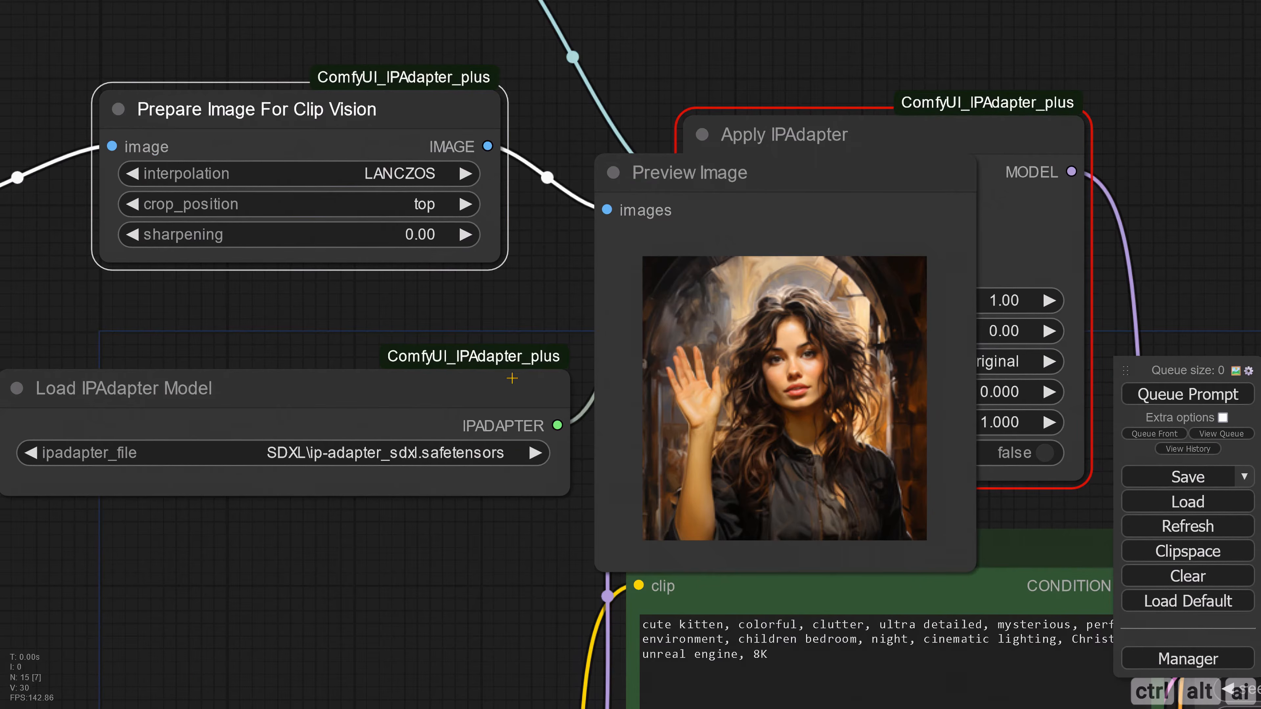
scroll(402, 345, up, 1)
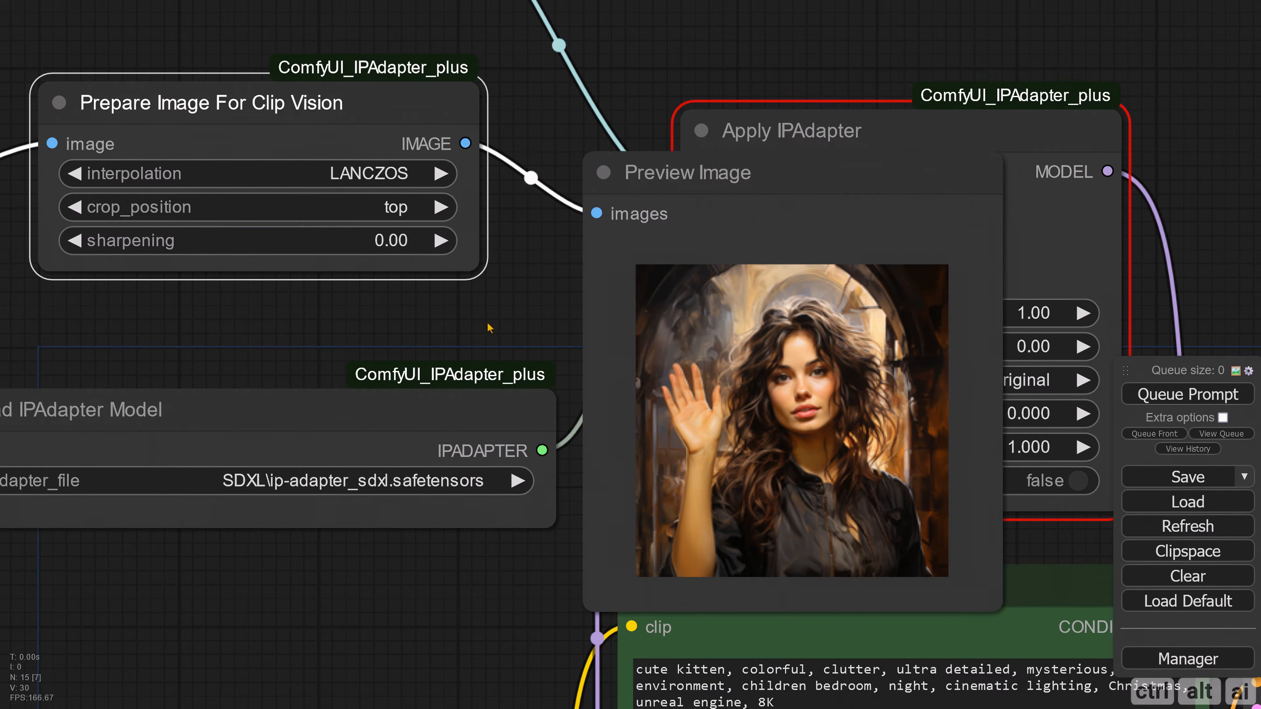
click(398, 241)
text(.5)
key(Return)
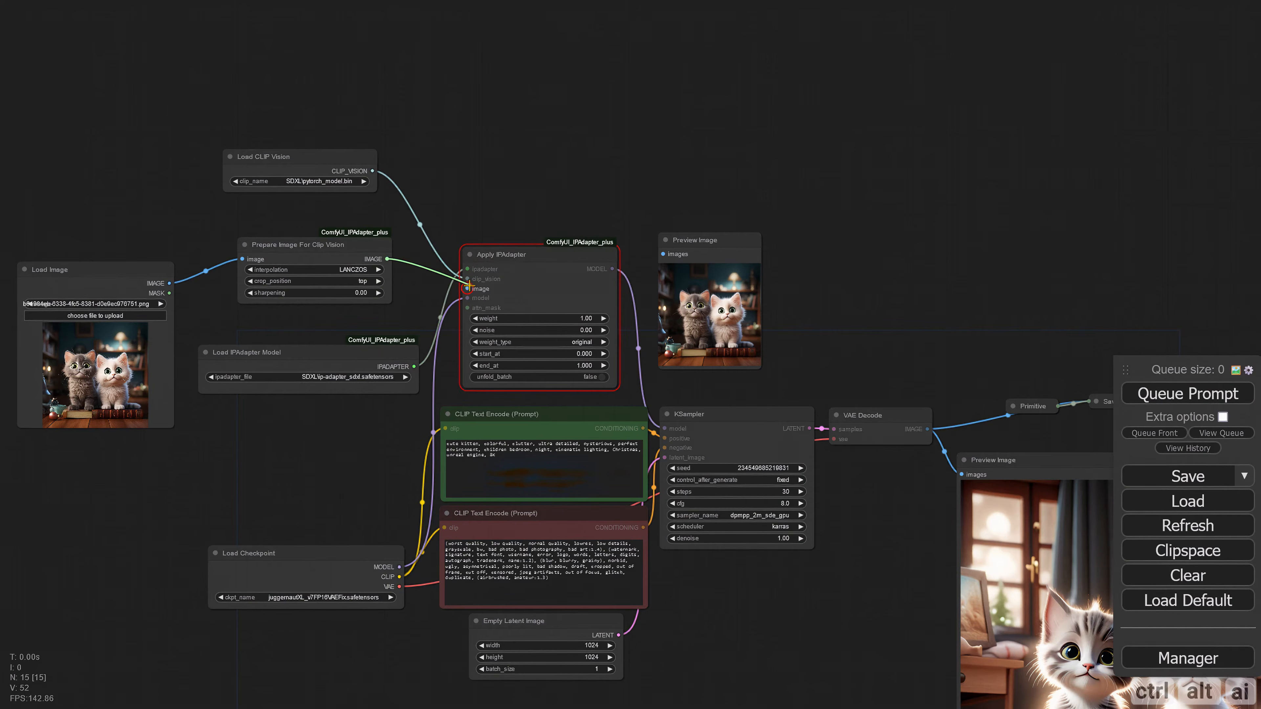
Step: Set Prepare Image For Clip Vision's crop_position to center for the kitten image
click(360, 281)
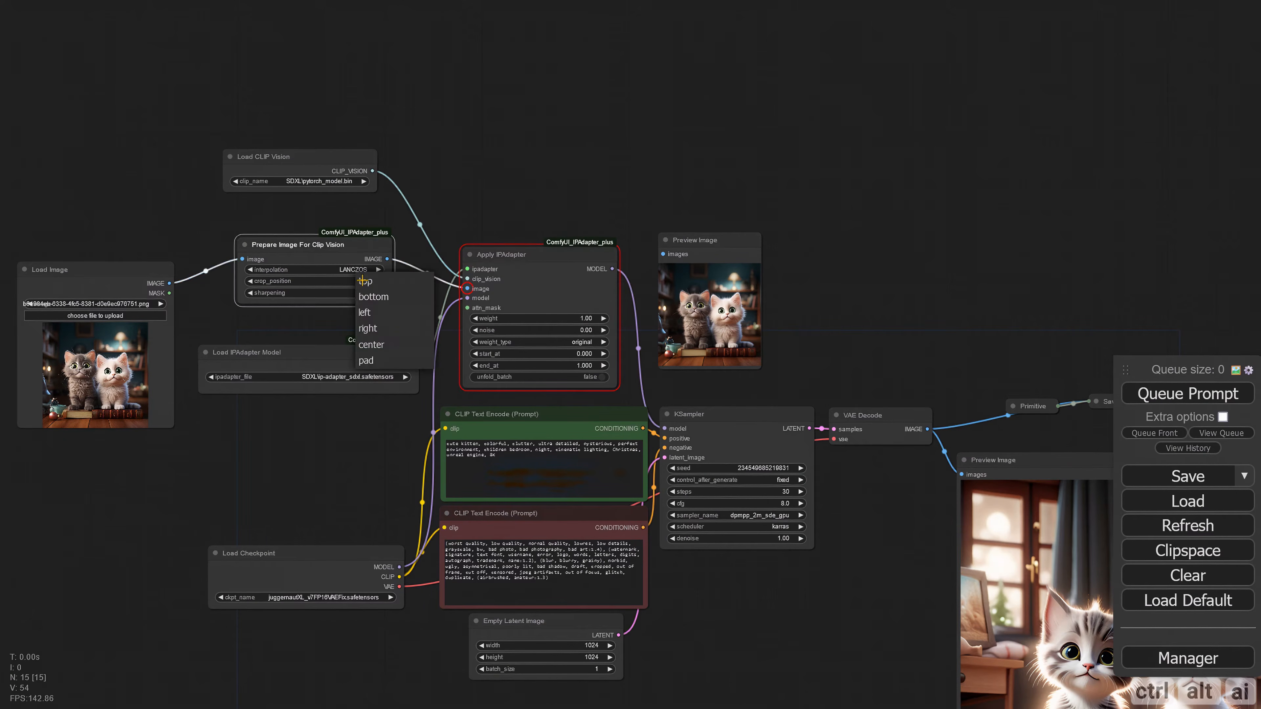
click(381, 347)
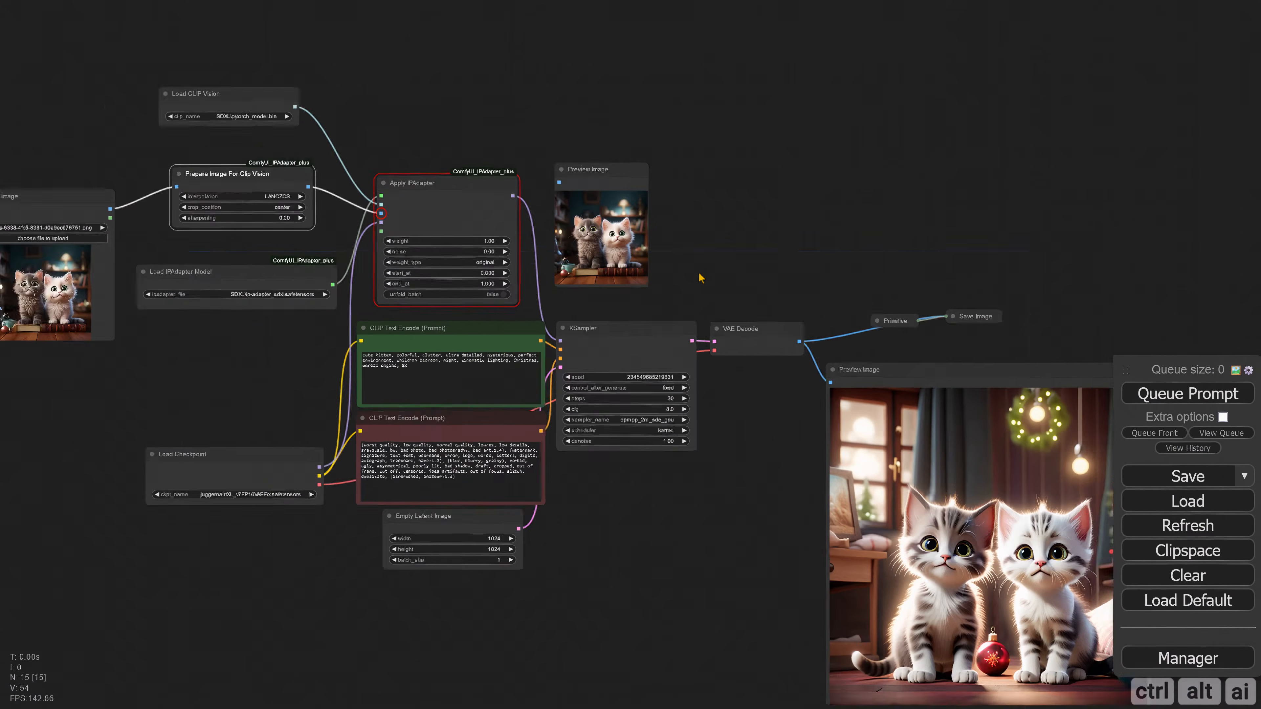
Step: Queue the prompt with the center-cropped kitten reference image
drag(739, 396, 588, 299)
click(1177, 394)
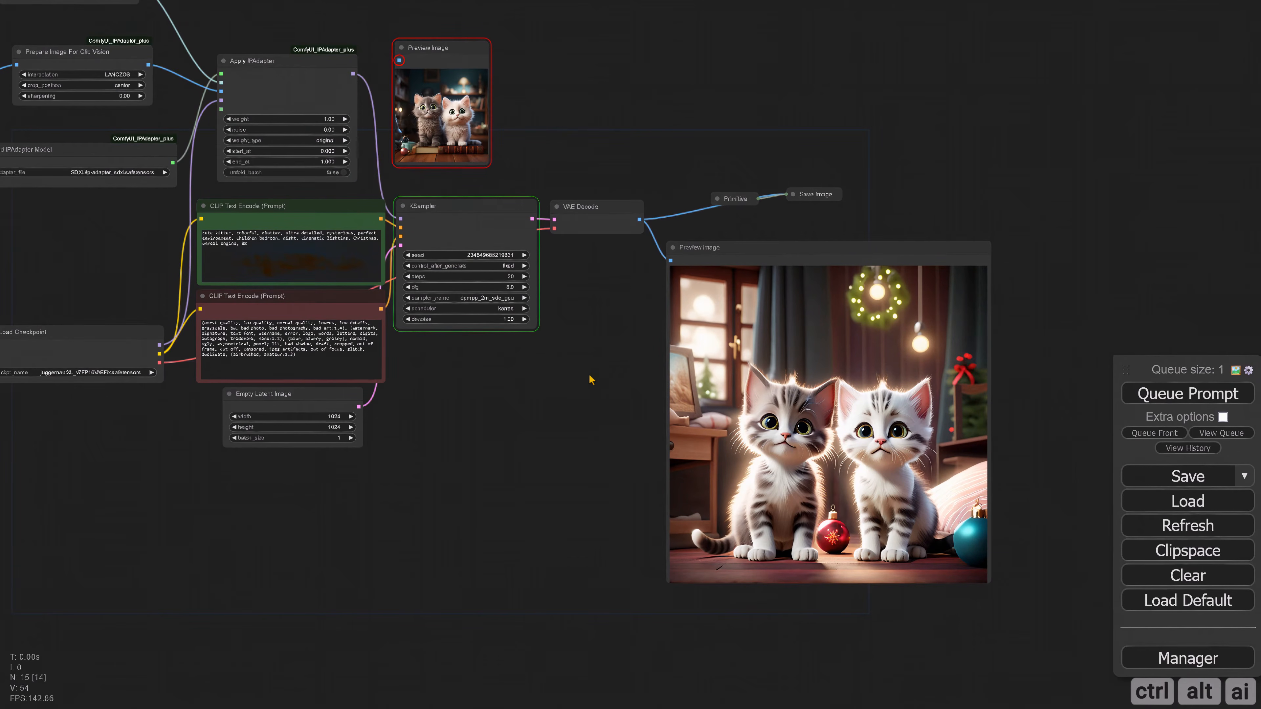
drag(580, 392, 504, 399)
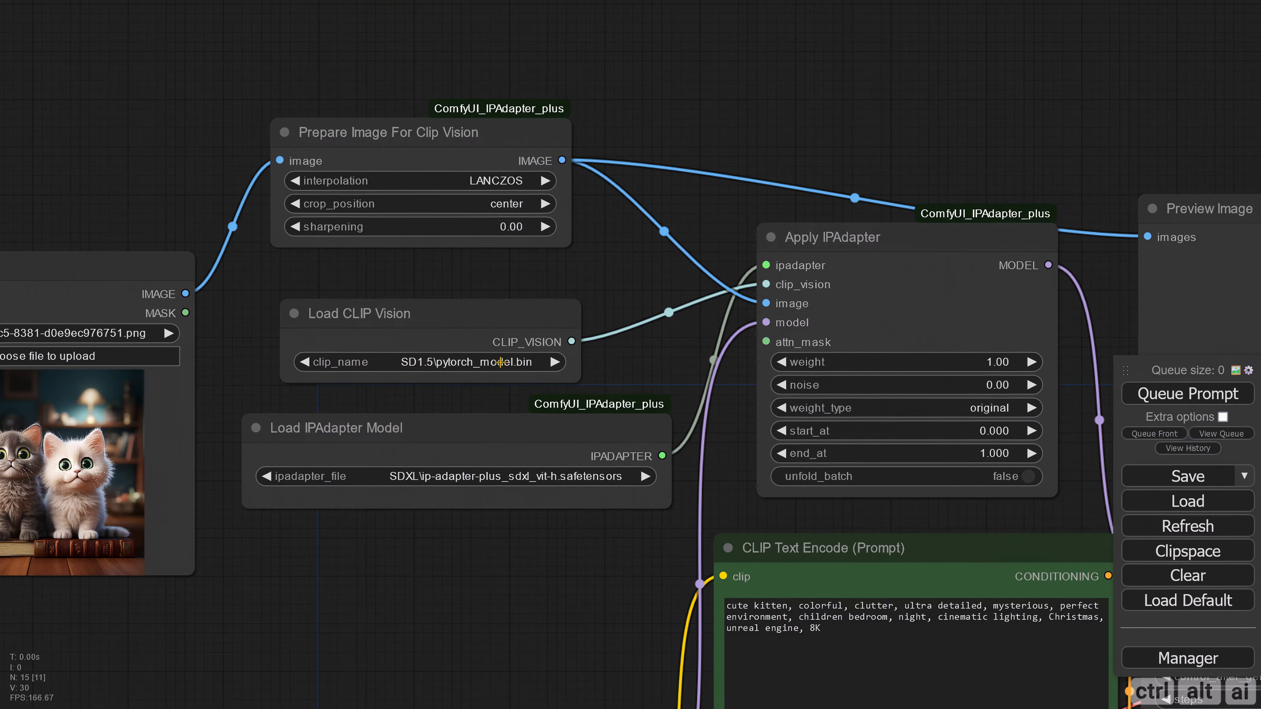
Step: Generate an image with the SDXL\pytorch_model.bin CLIP vision model and the SDXL\ip-adapter_sdxl_vit-h.safetensors IPAdapter model
click(500, 362)
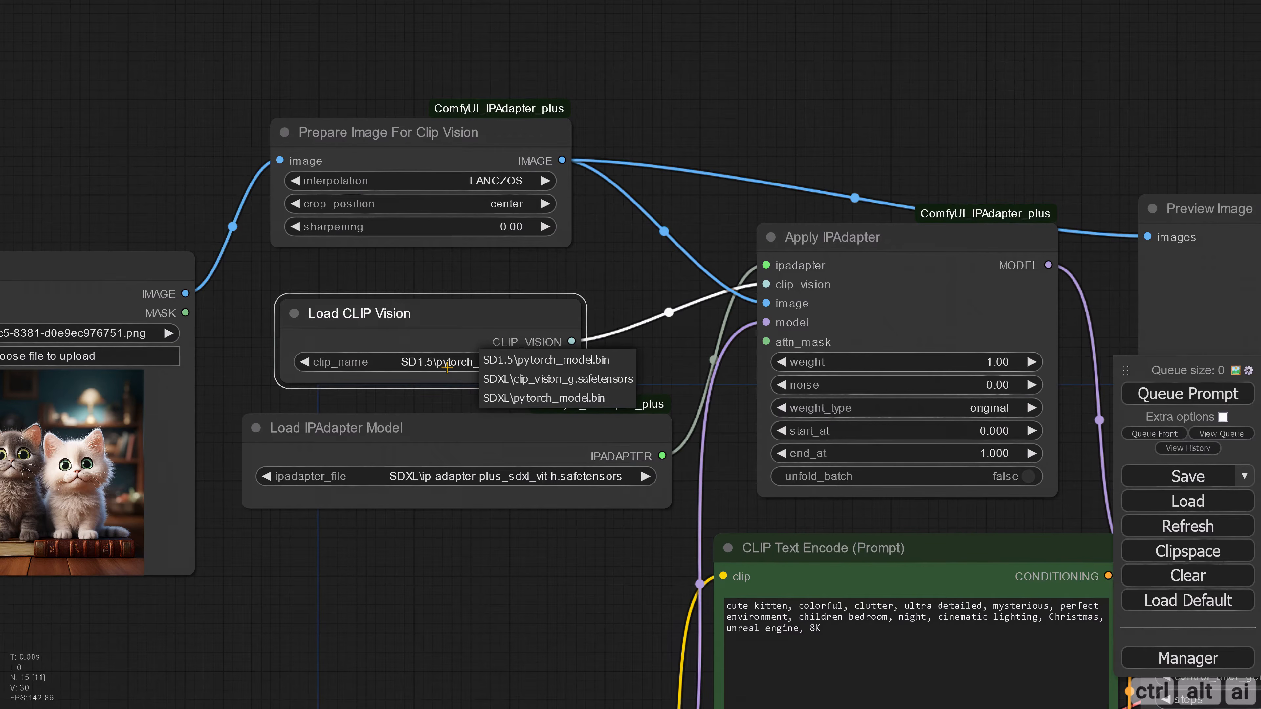
click(615, 400)
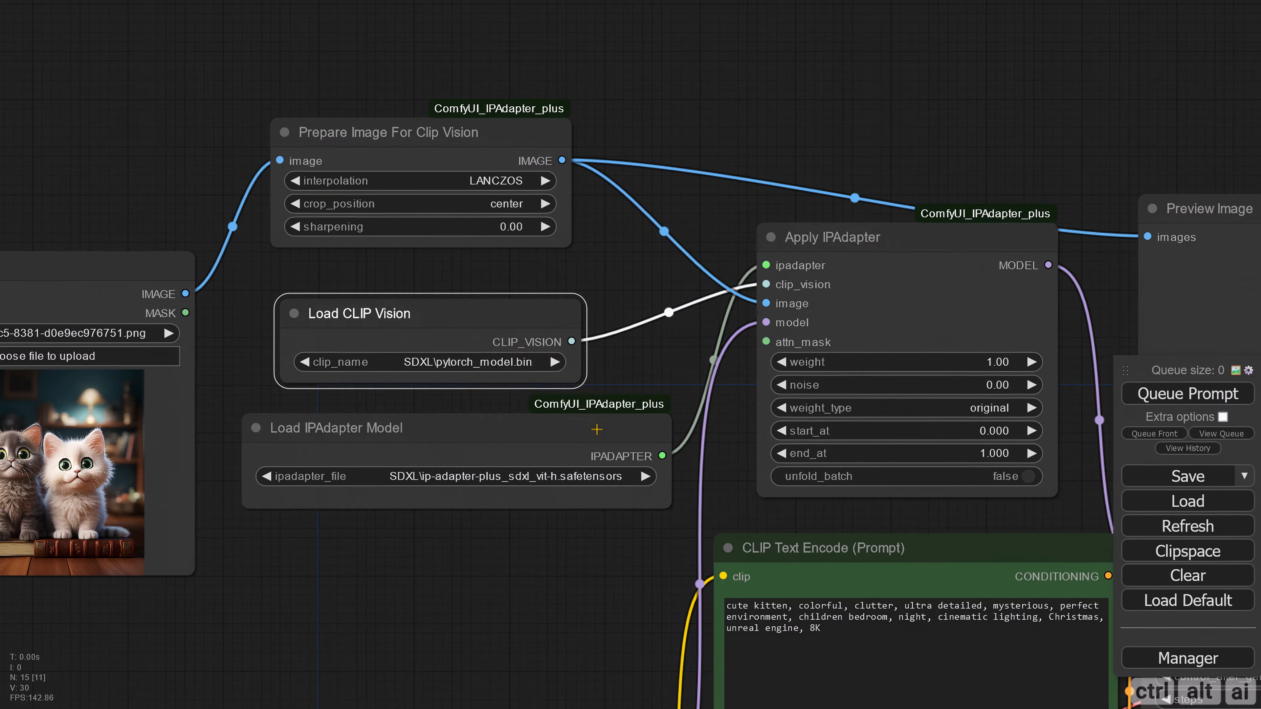
click(588, 477)
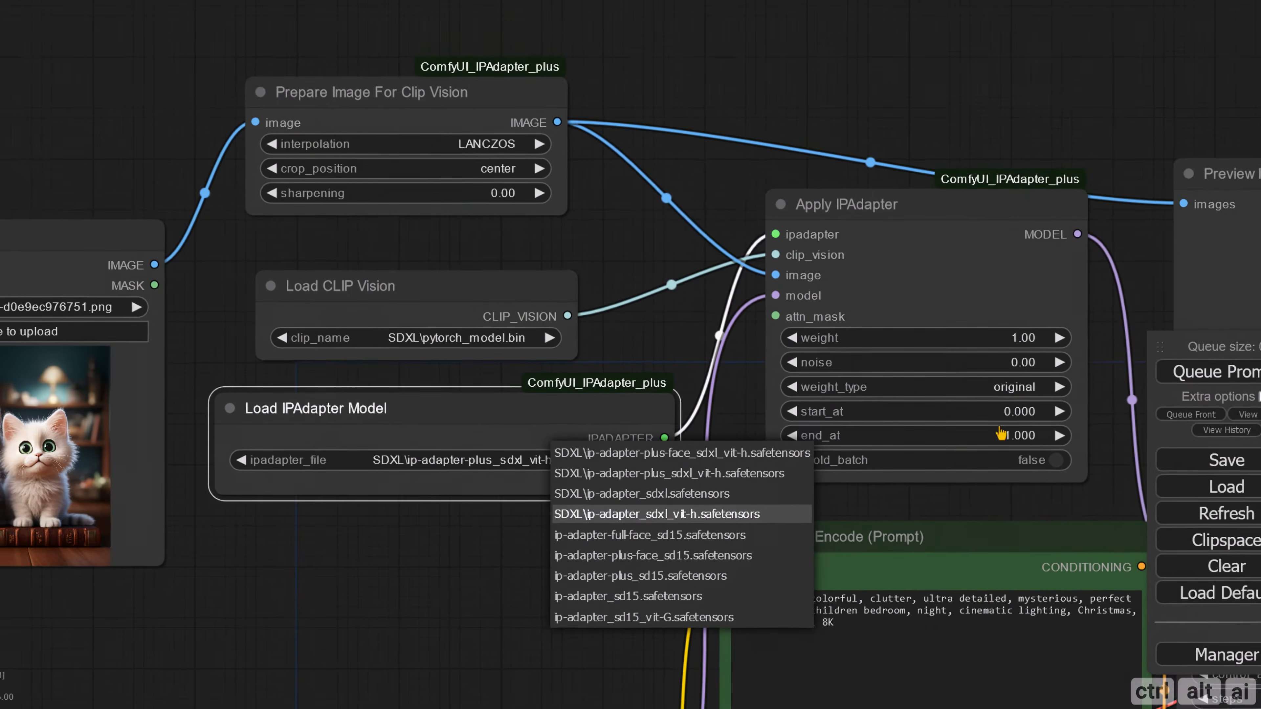
click(615, 437)
click(1144, 400)
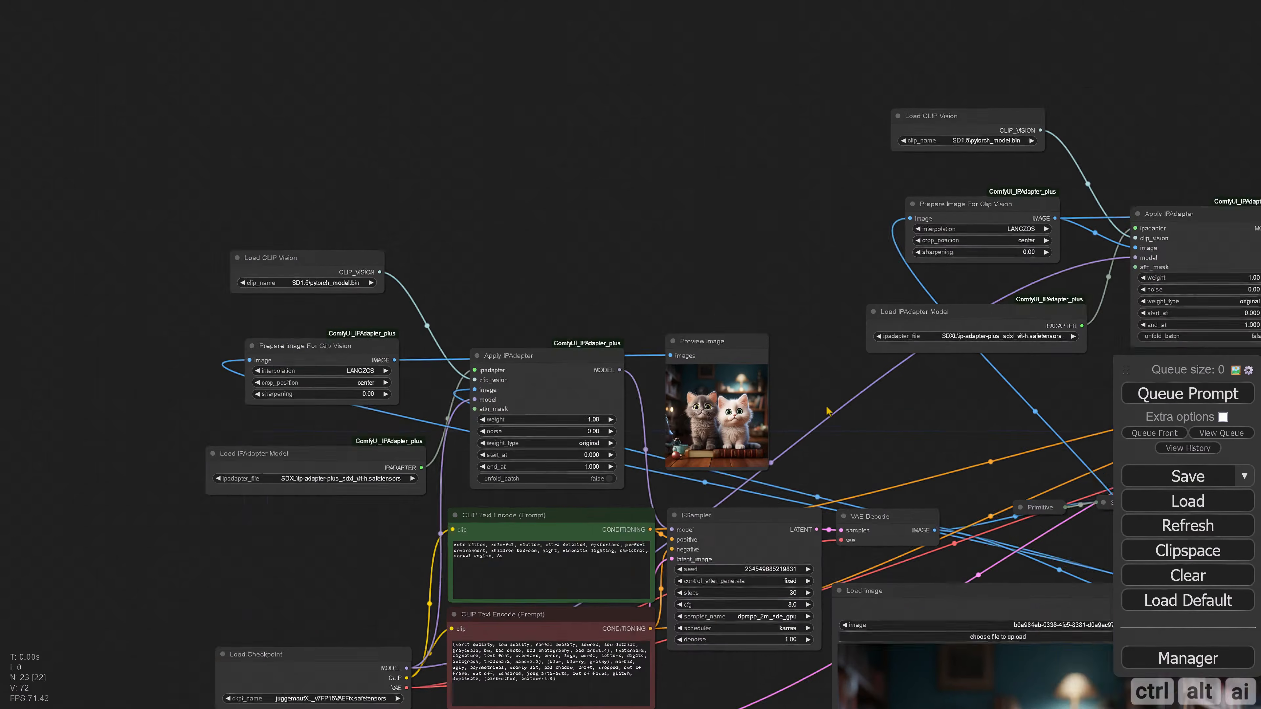
Step: Compare the kitten images across the duplicated IPAdapter branches and review the weight_type options on Apply IPAdapter
drag(828, 411, 407, 431)
scroll(388, 287, down, 5)
drag(388, 287, 156, 240)
drag(1107, 504, 644, 482)
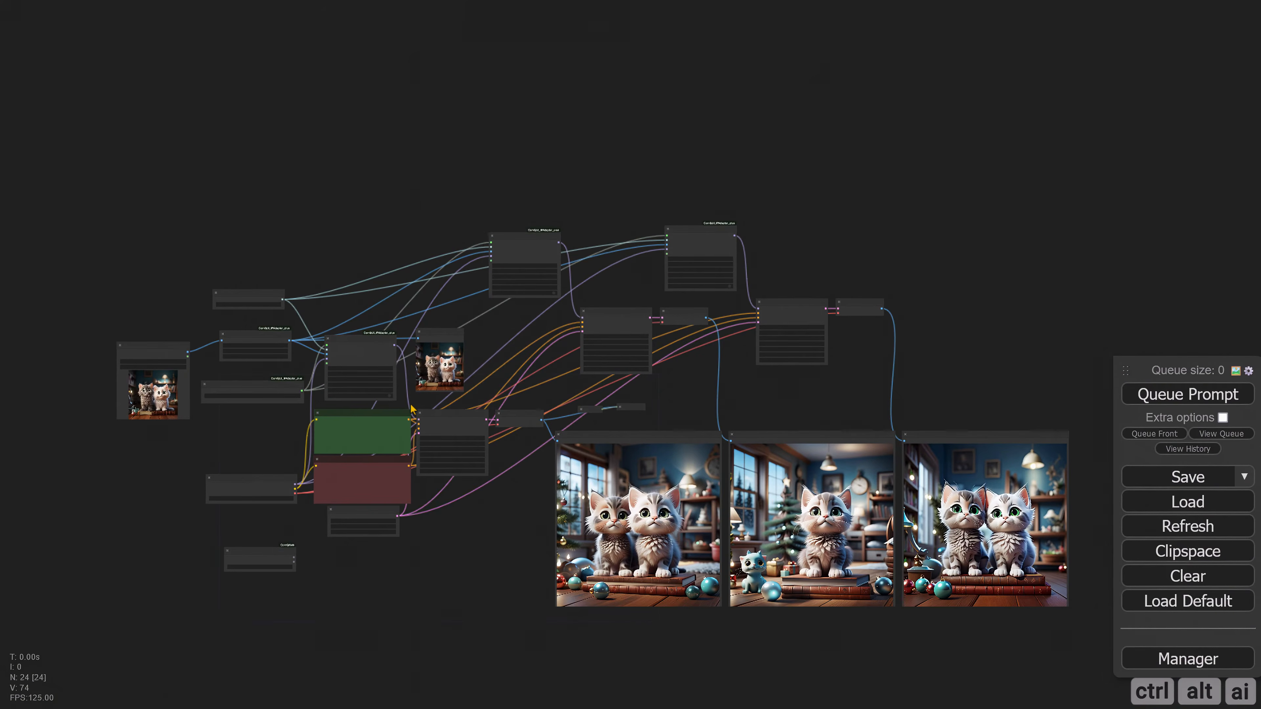
scroll(412, 401, up, 5)
scroll(412, 402, up, 3)
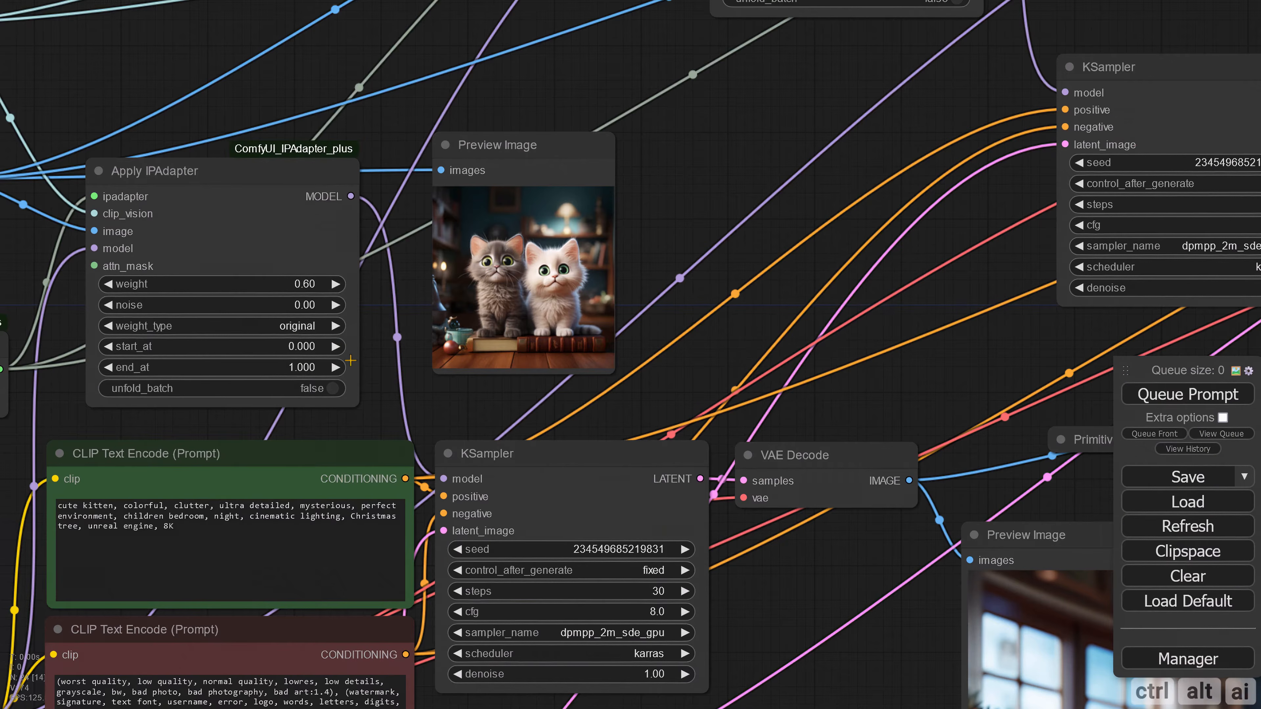
click(318, 328)
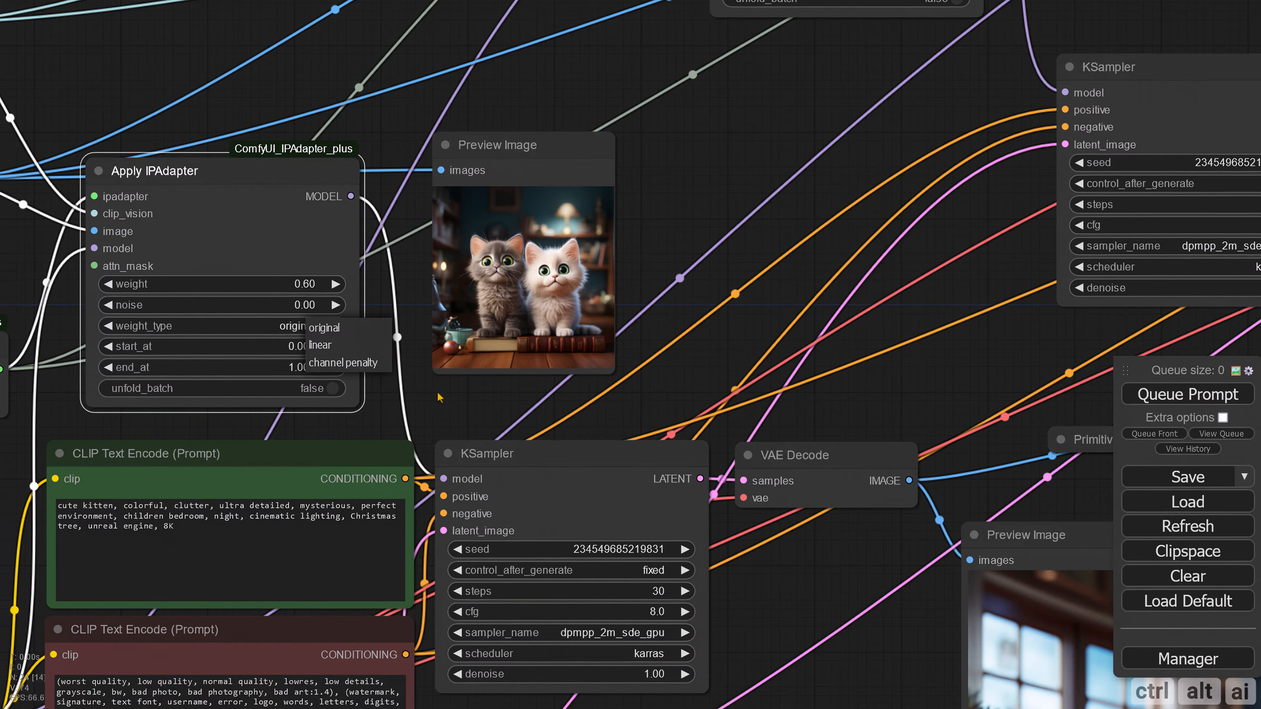
click(505, 408)
scroll(505, 408, down, 5)
drag(832, 411, 295, 71)
drag(793, 644, 595, 507)
scroll(651, 646, down, 1)
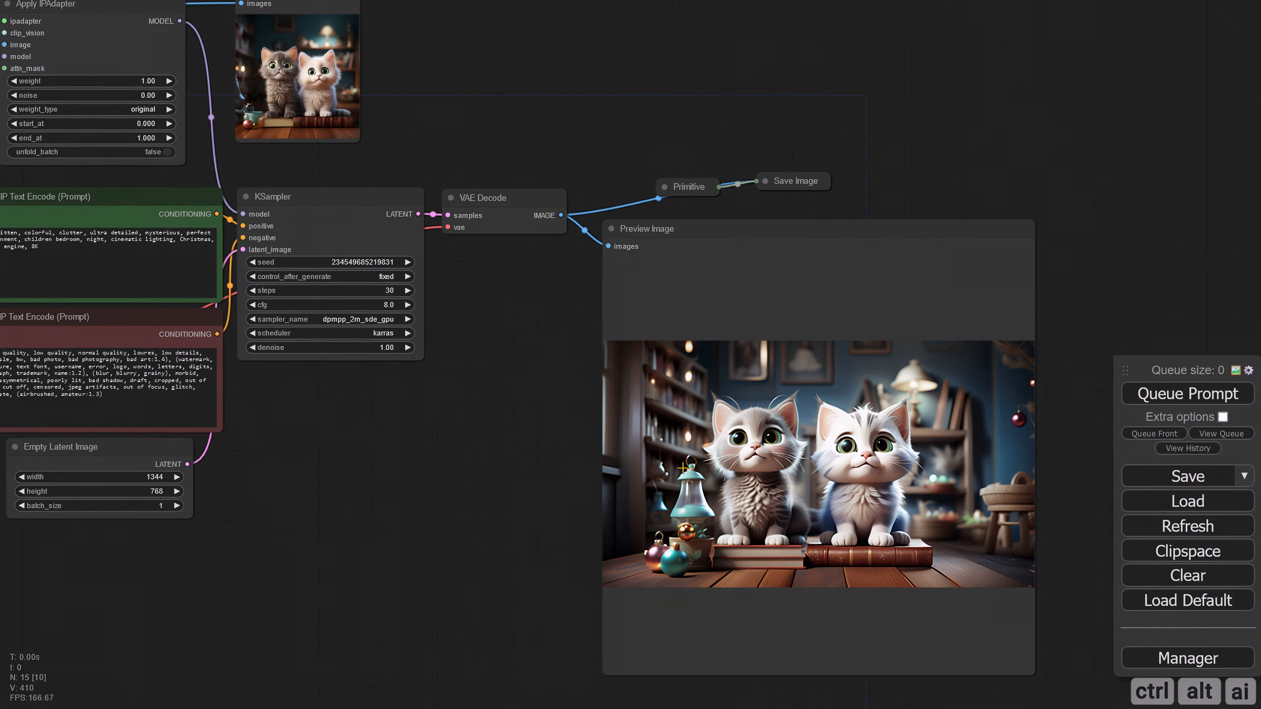
Step: Add a ComfyMath SDXLResolution node and place it below the Load Checkpoint node
scroll(571, 490, up, 3)
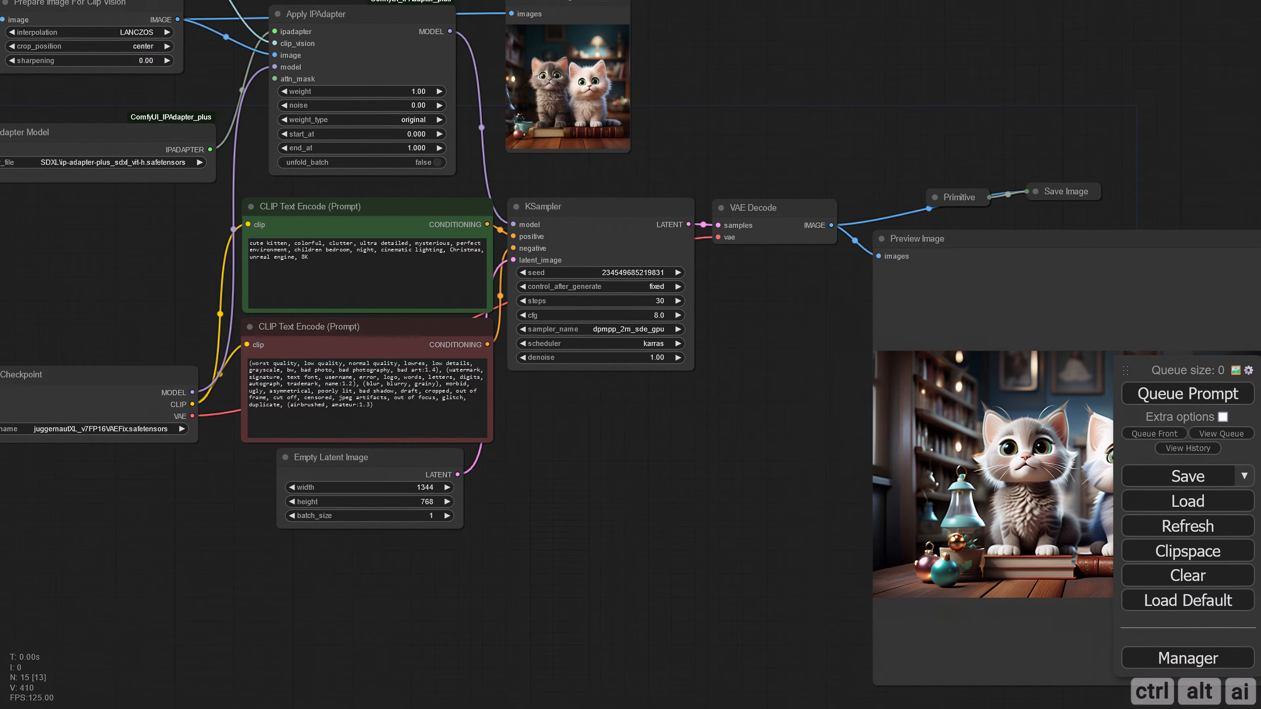
right_click(332, 426)
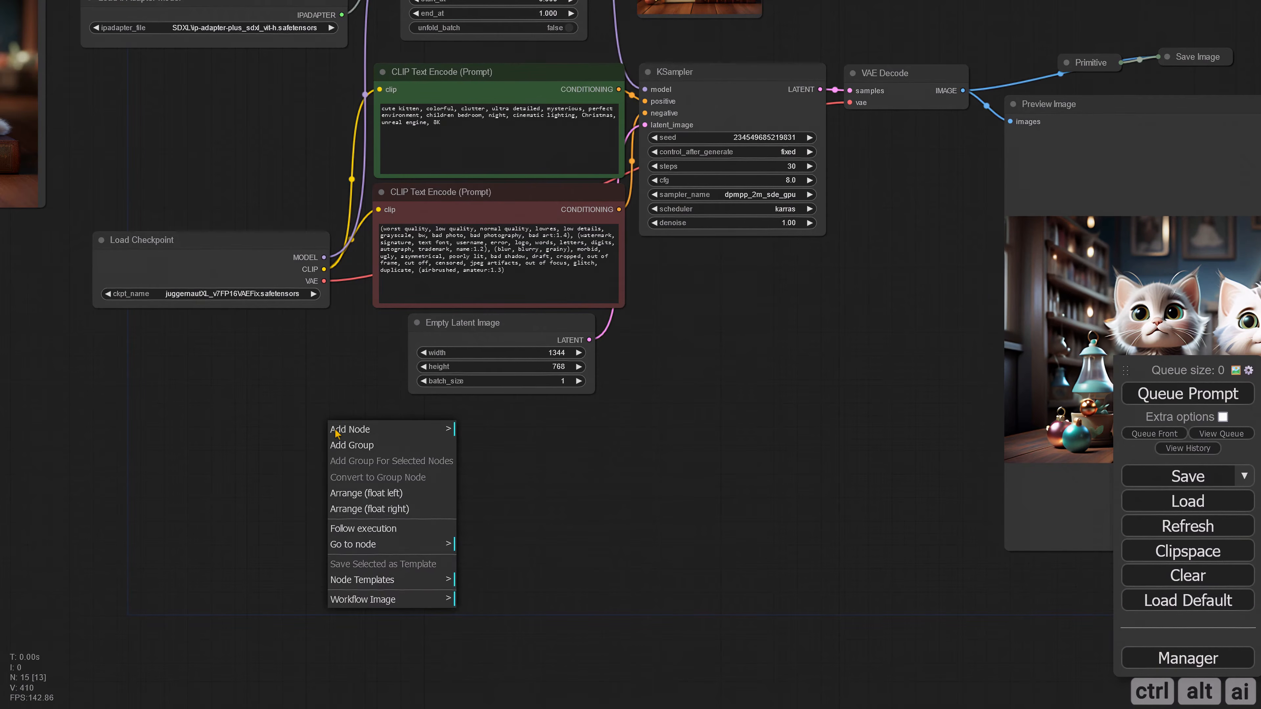
click(348, 431)
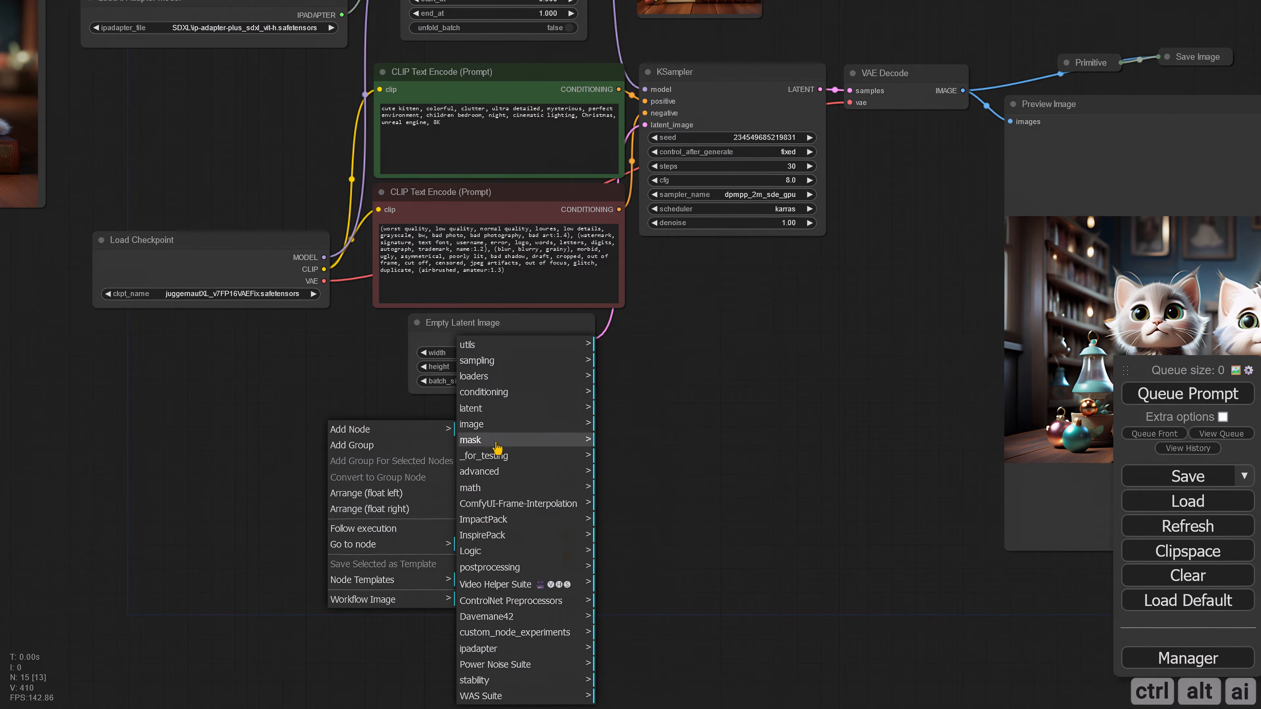
click(491, 488)
click(626, 560)
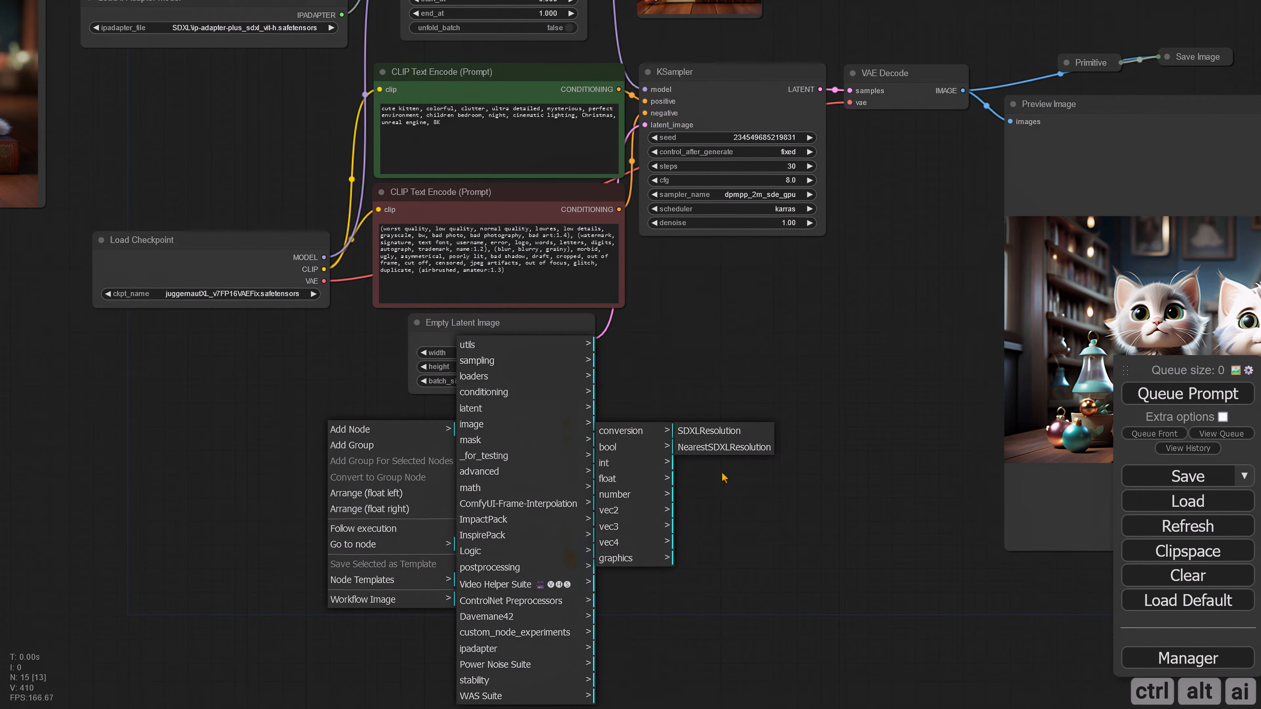
click(715, 432)
drag(444, 434, 294, 451)
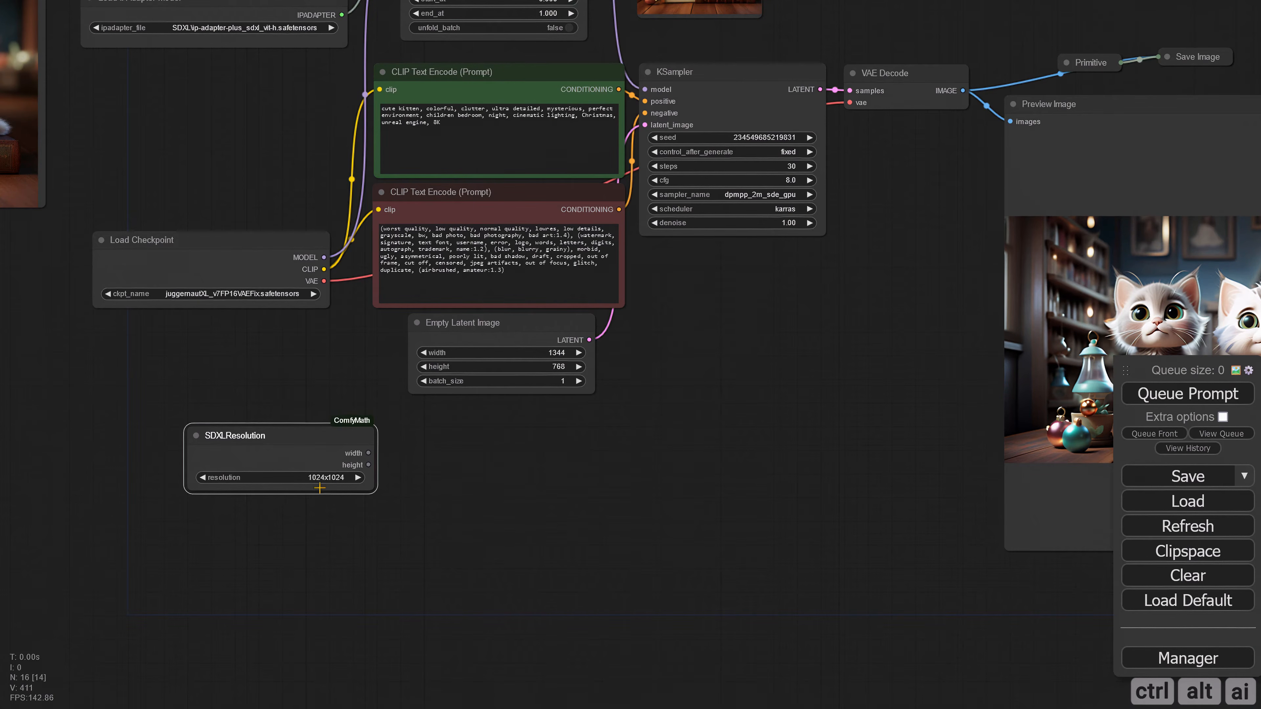
Step: Choose 1536x640 in SDXLResolution and match it in Empty Latent Image with width 1536 and height 640
click(335, 477)
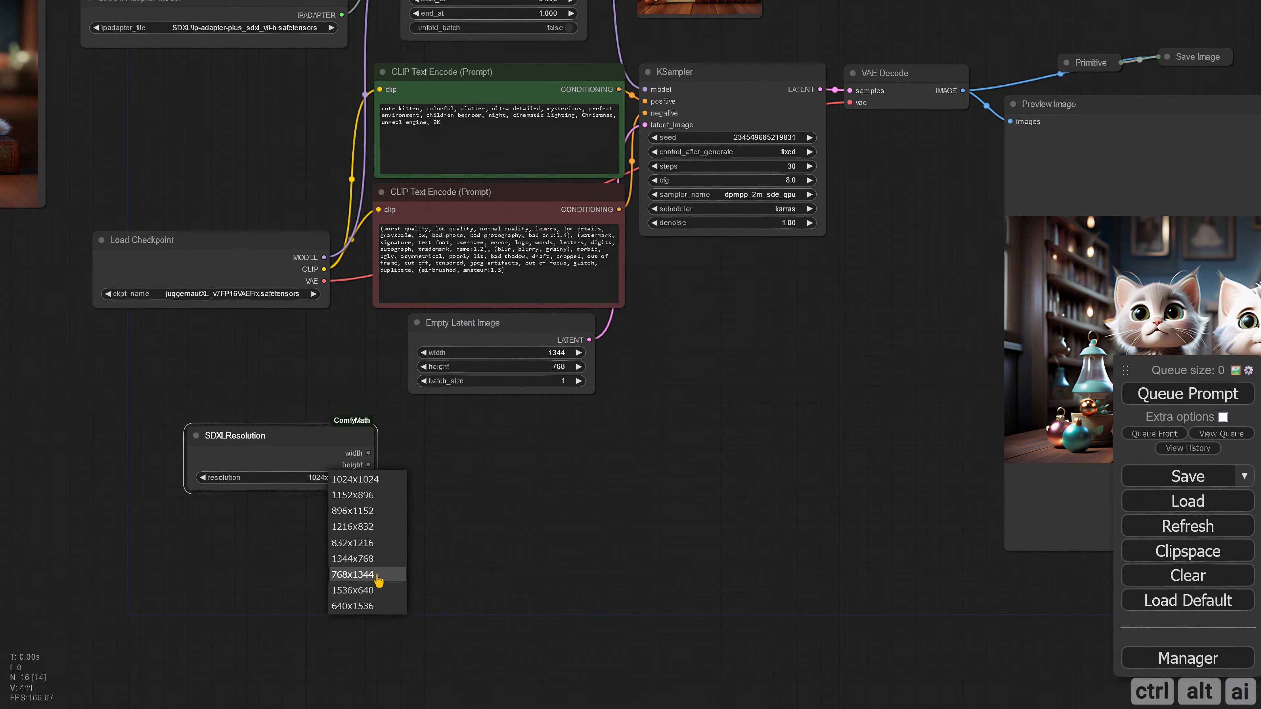
click(377, 591)
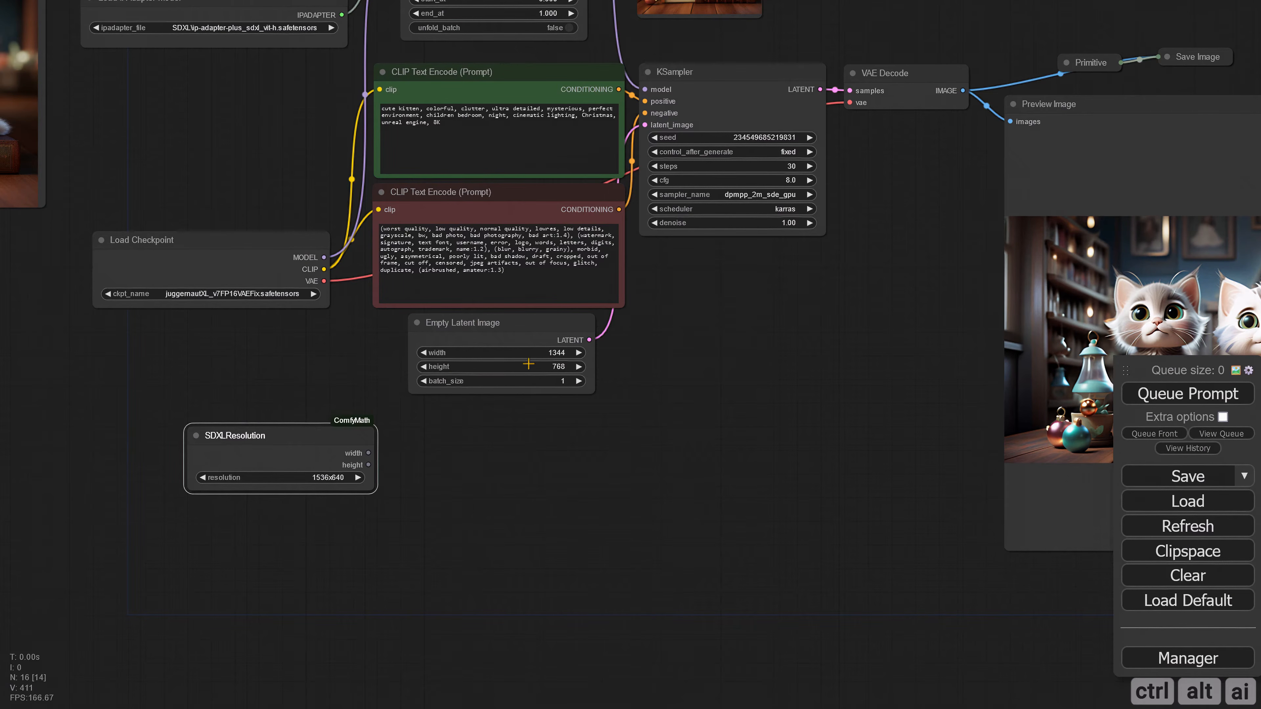
click(551, 354)
text(1536)
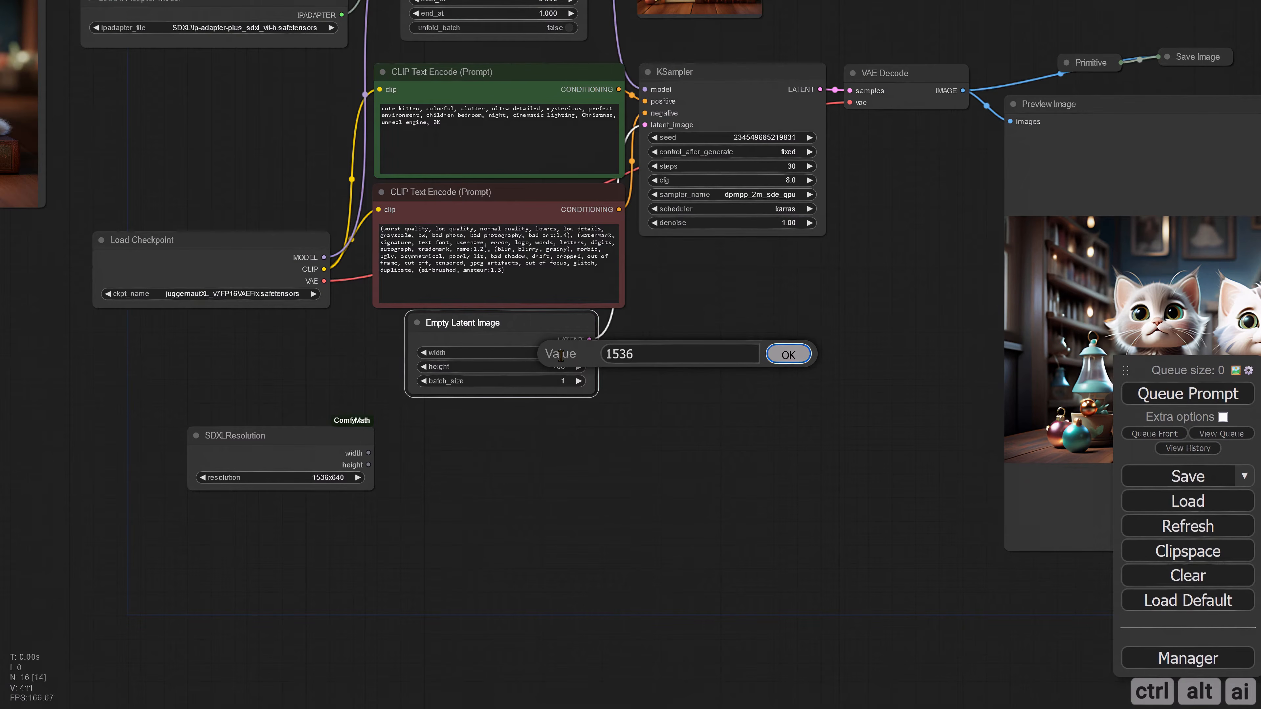
key(Return)
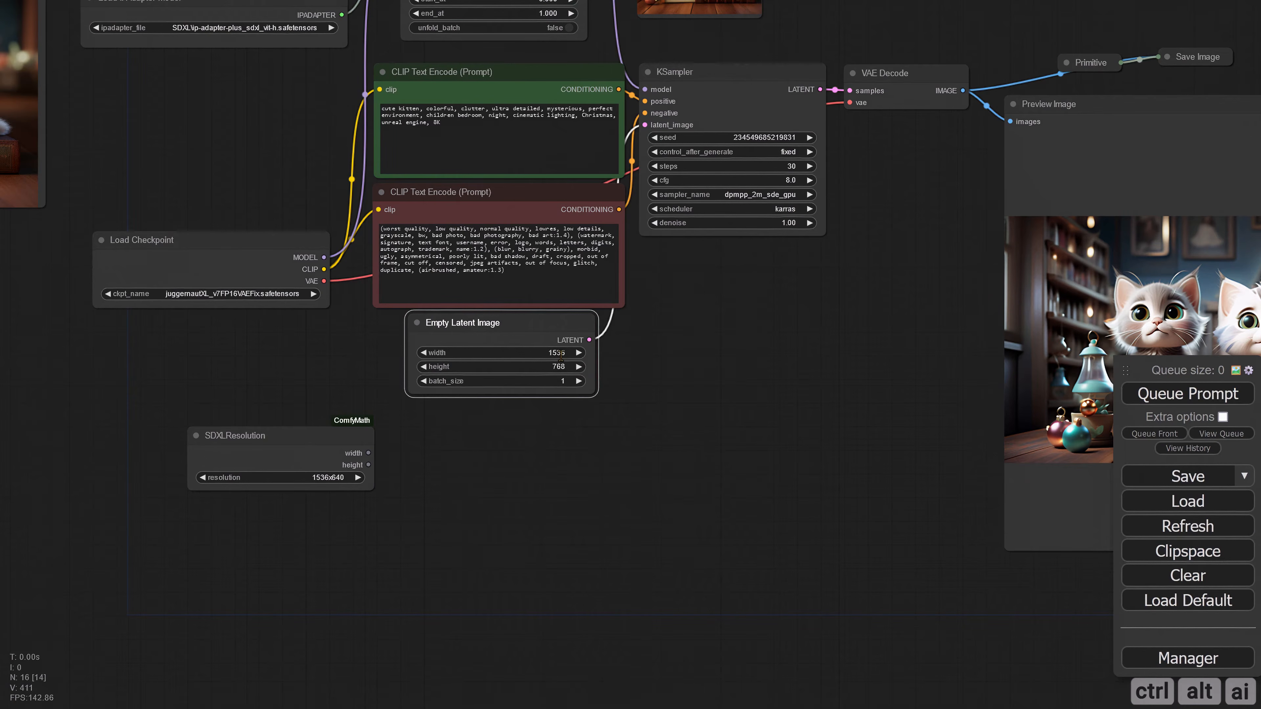
click(561, 366)
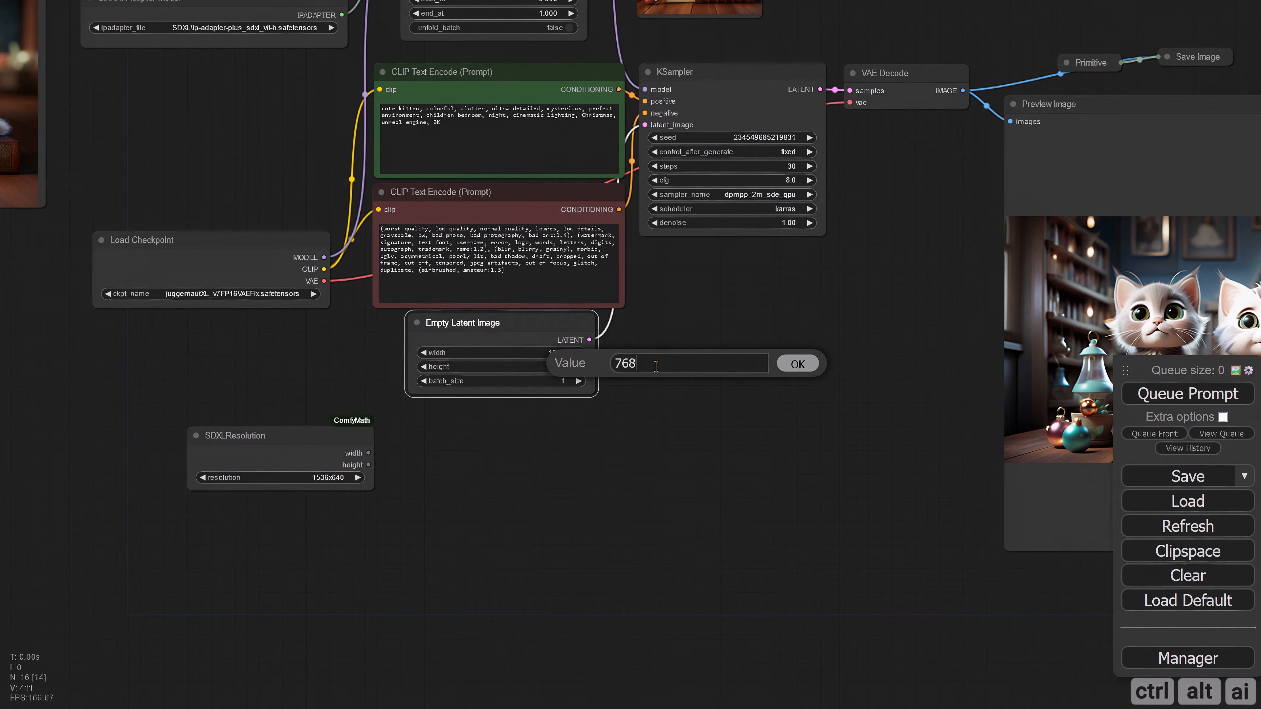
text(640)
key(Return)
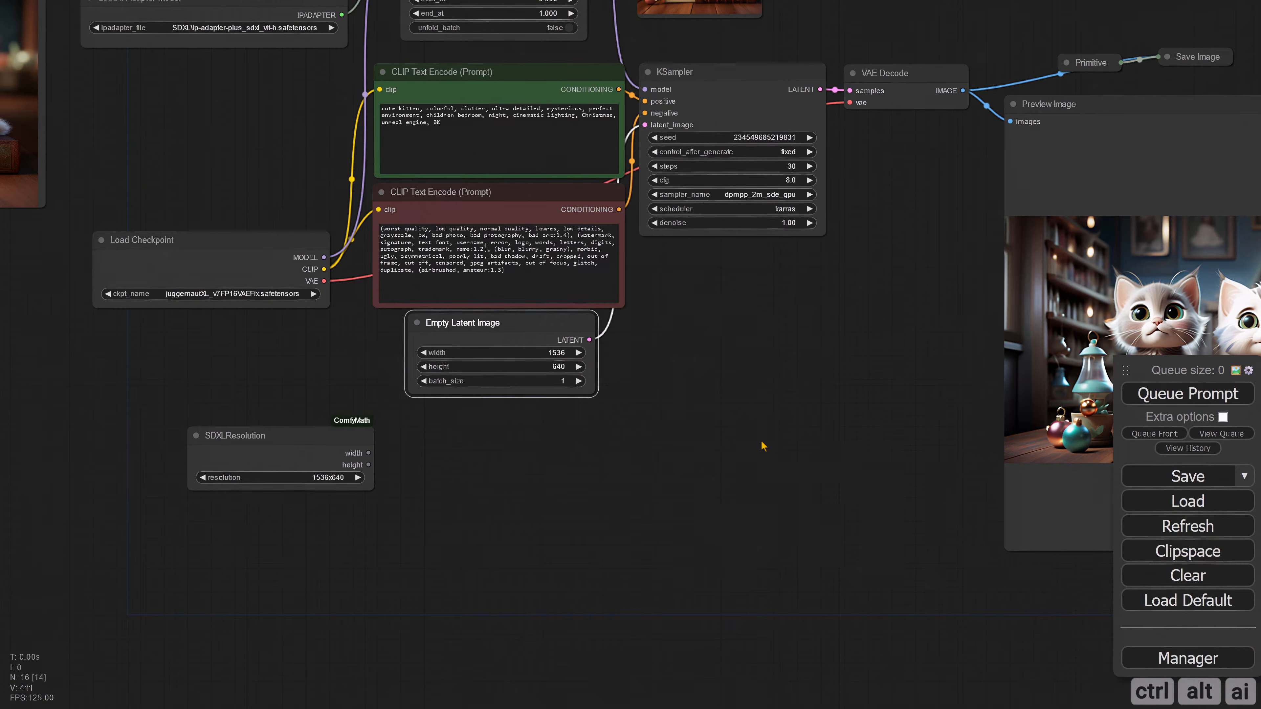
Step: Queue the prompt at 1536x640 and inspect the generated kitten image
scroll(763, 443, down, 2)
click(1188, 394)
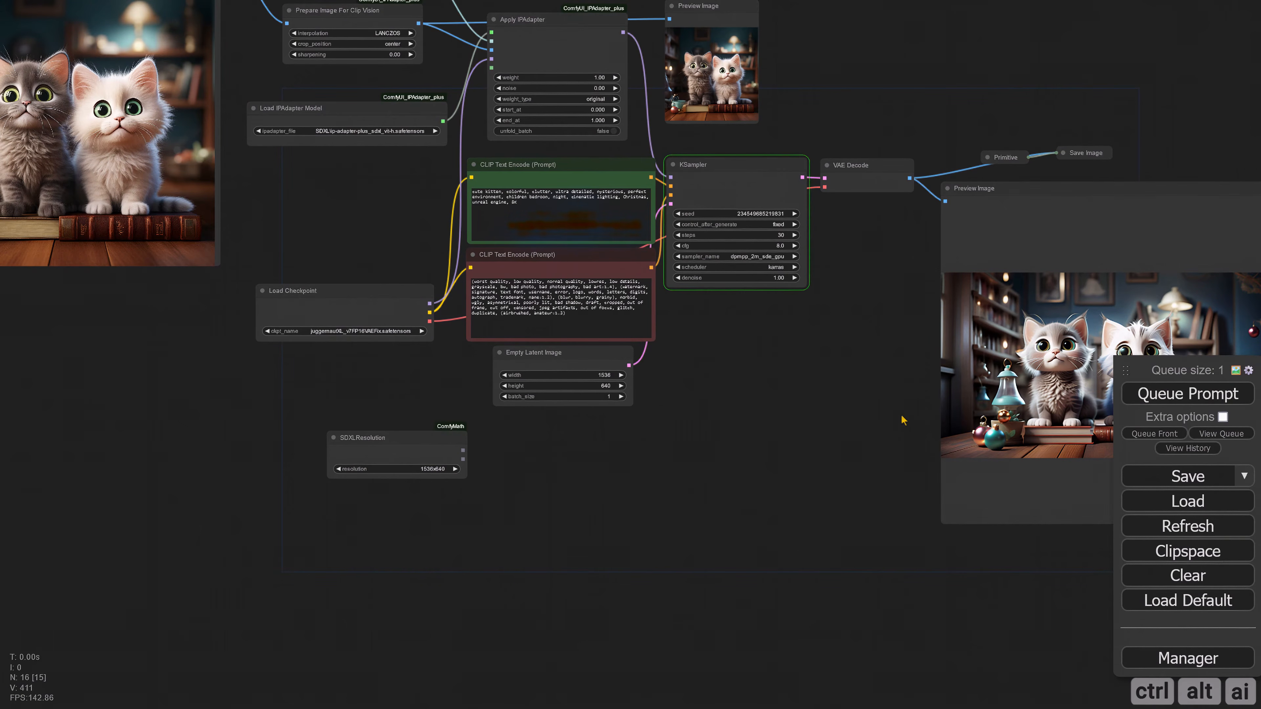
scroll(571, 437, down, 3)
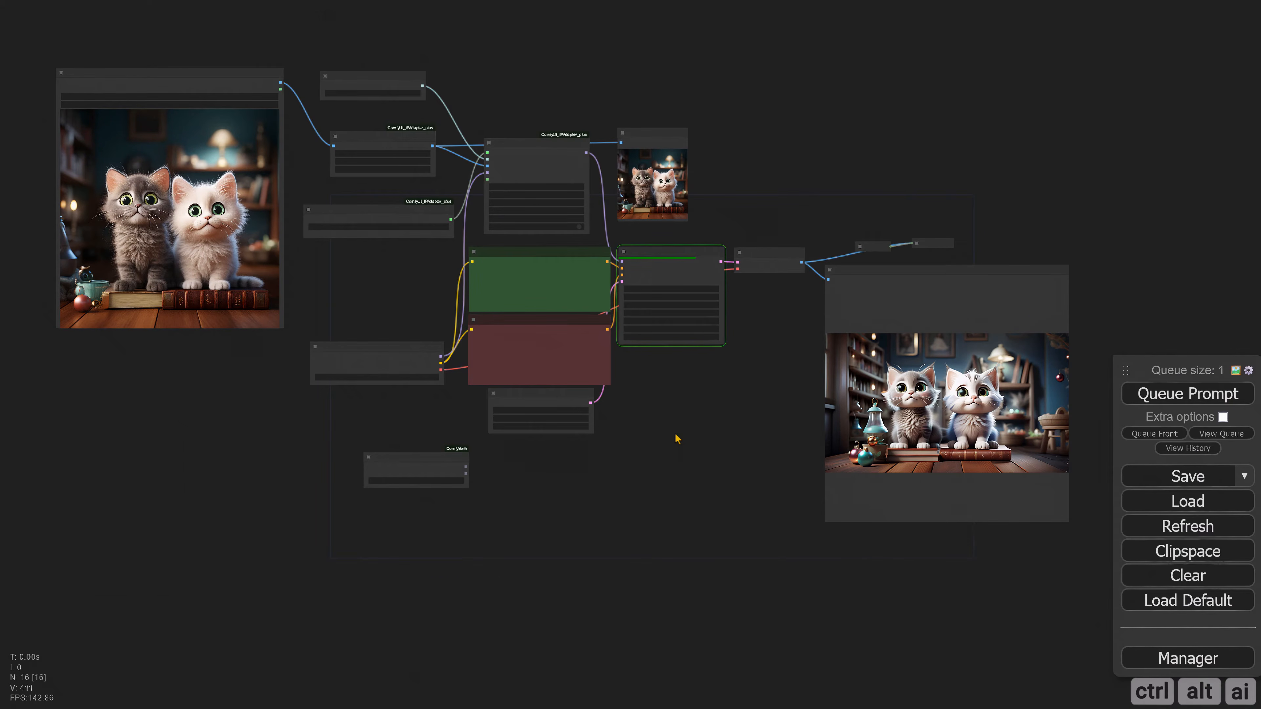
scroll(636, 487, up, 4)
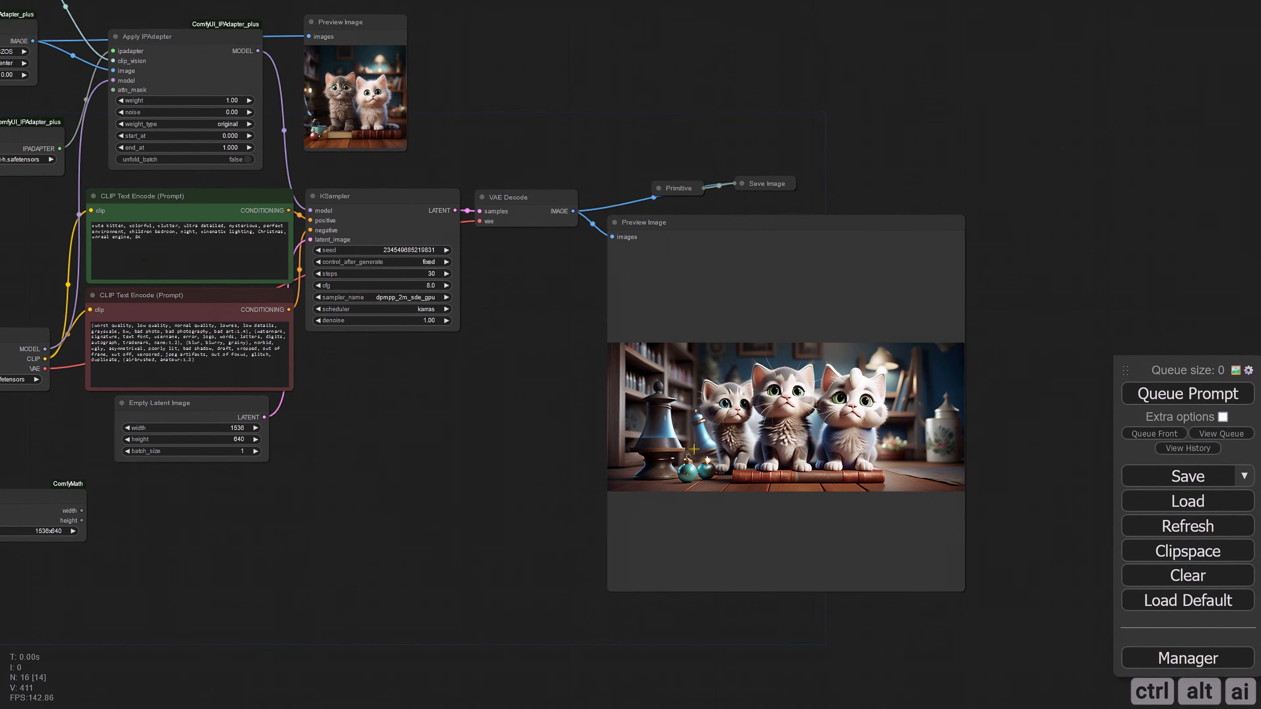
scroll(501, 474, up, 4)
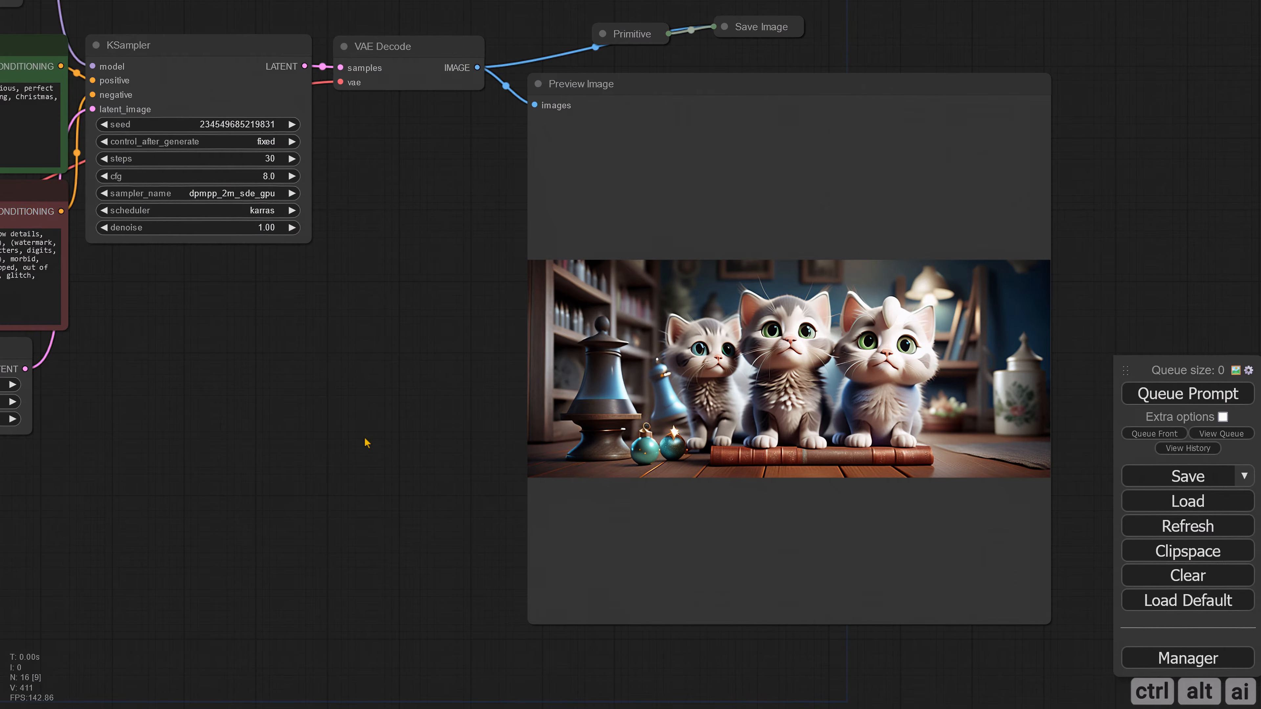
Step: Choose 896x1152 in SDXLResolution and match it in Empty Latent Image with width 896 and height 1152
scroll(369, 437, down, 5)
drag(357, 432, 524, 453)
drag(391, 463, 536, 458)
scroll(532, 457, up, 4)
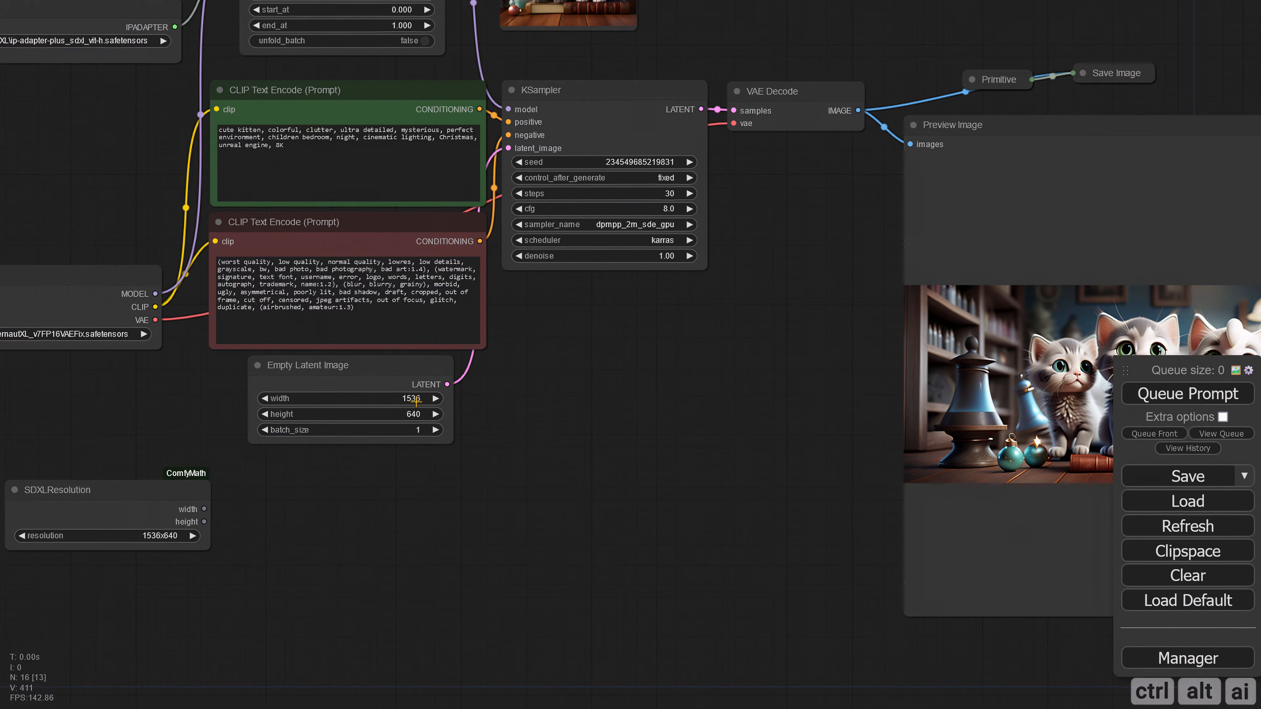
click(172, 537)
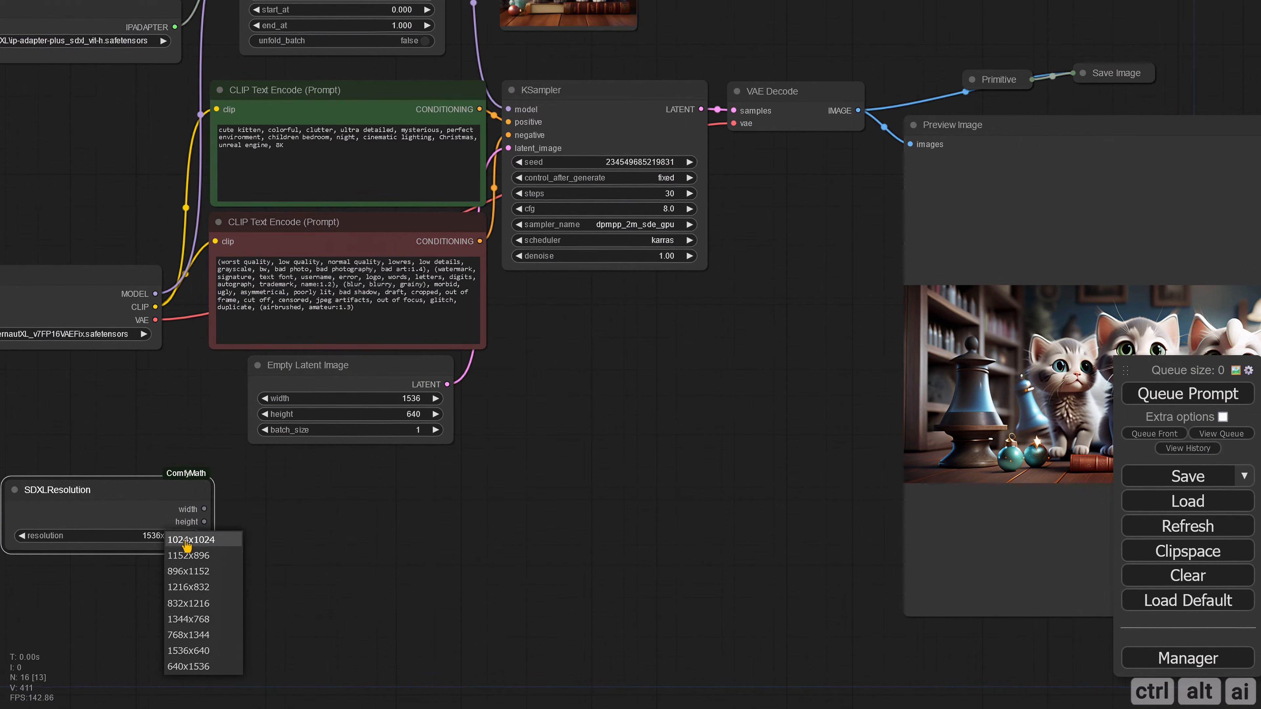
click(224, 574)
click(393, 398)
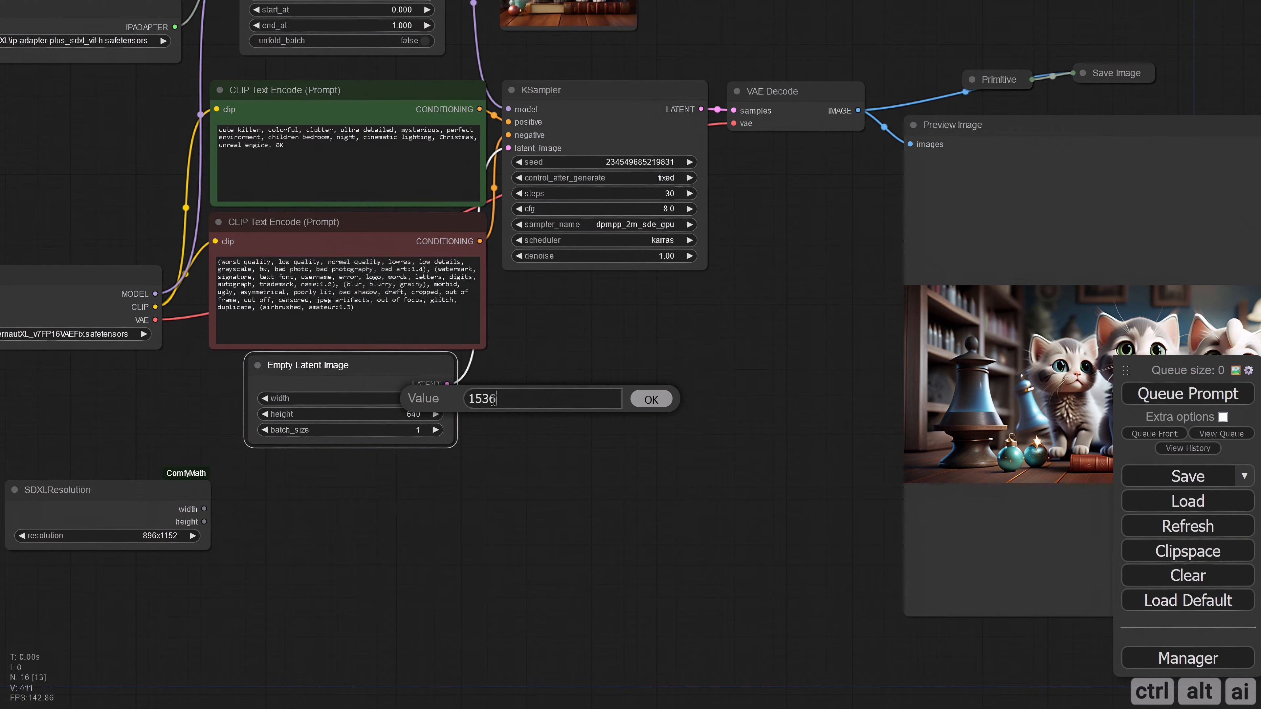
text(896)
key(Return)
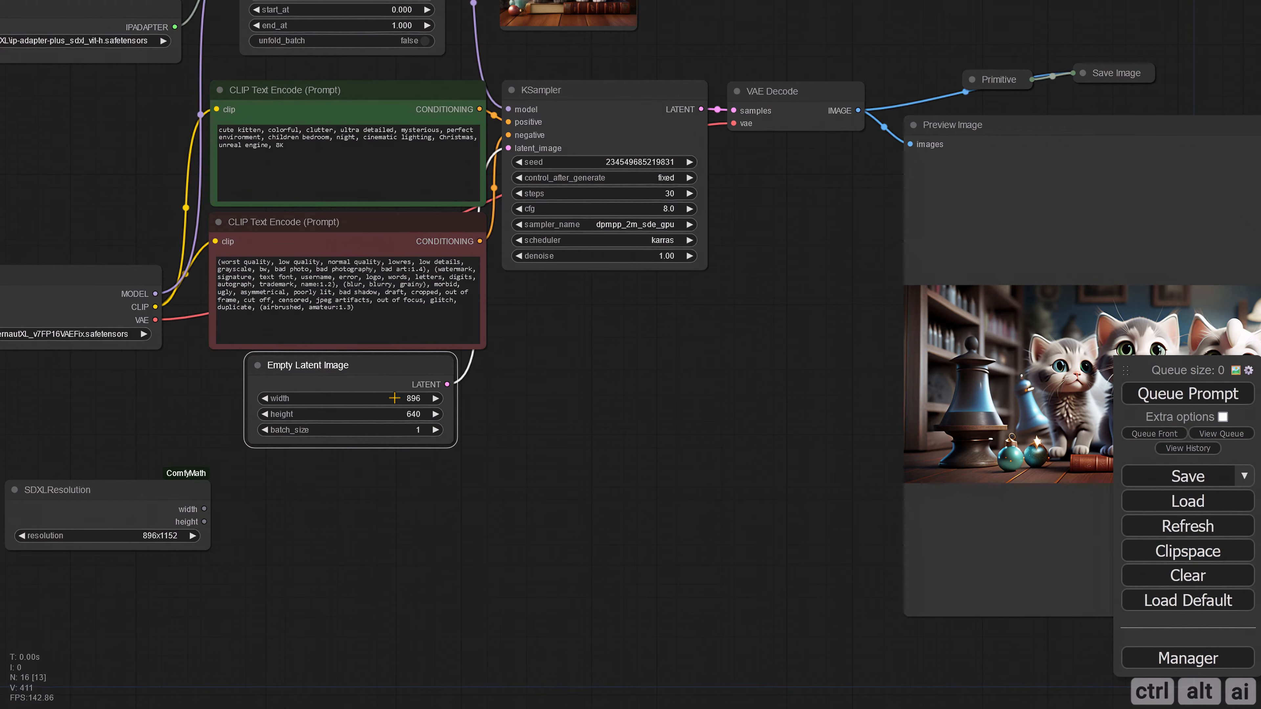
click(422, 413)
text(1152)
key(Return)
Step: Queue the prompt at 896x1152 and view the generated portrait-format image
click(1188, 393)
drag(747, 383, 510, 367)
scroll(510, 368, down, 2)
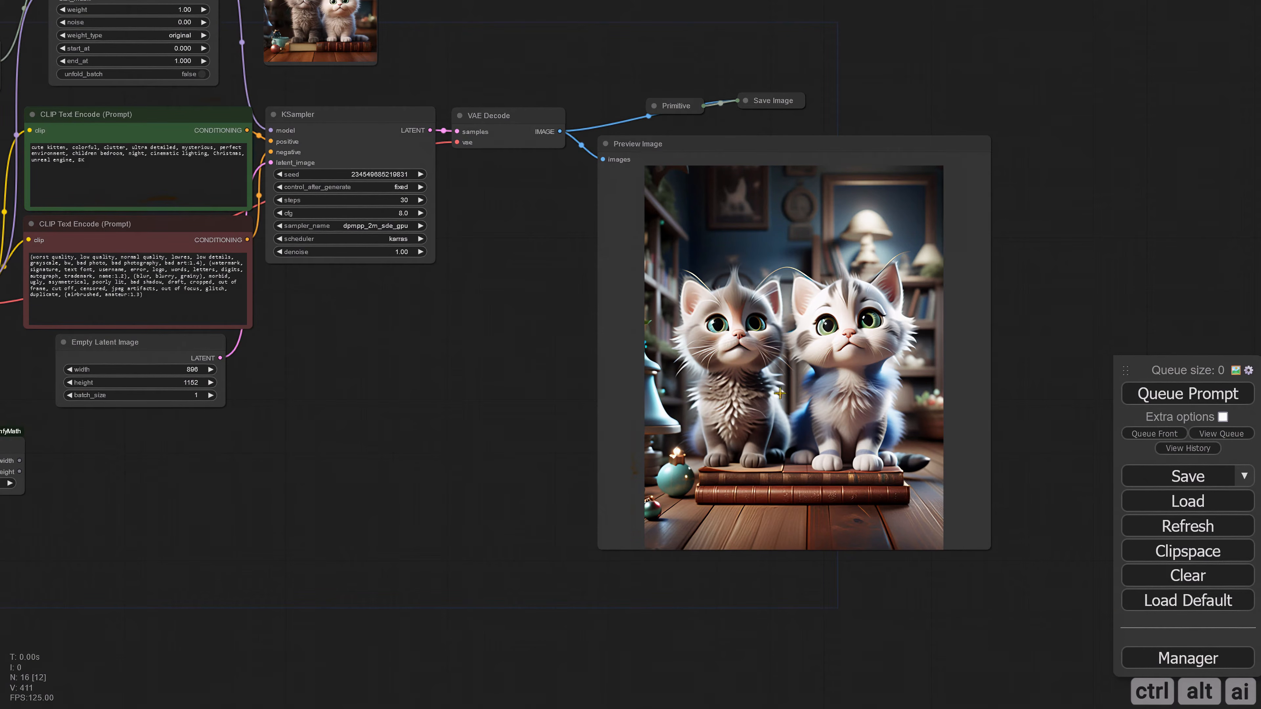
Step: Check which SDXL sizes the SDXLResolution node offers, keeping its current selection
drag(431, 361, 564, 376)
drag(387, 388, 521, 401)
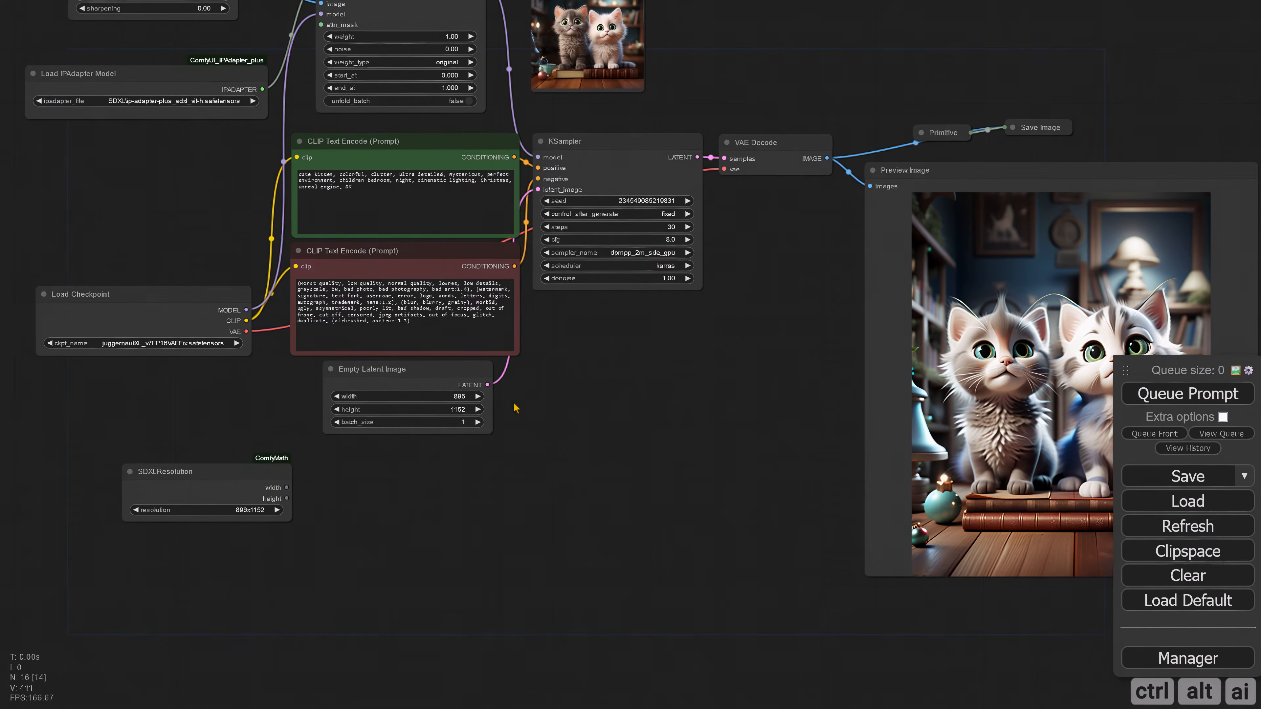
scroll(521, 402, up, 2)
click(456, 393)
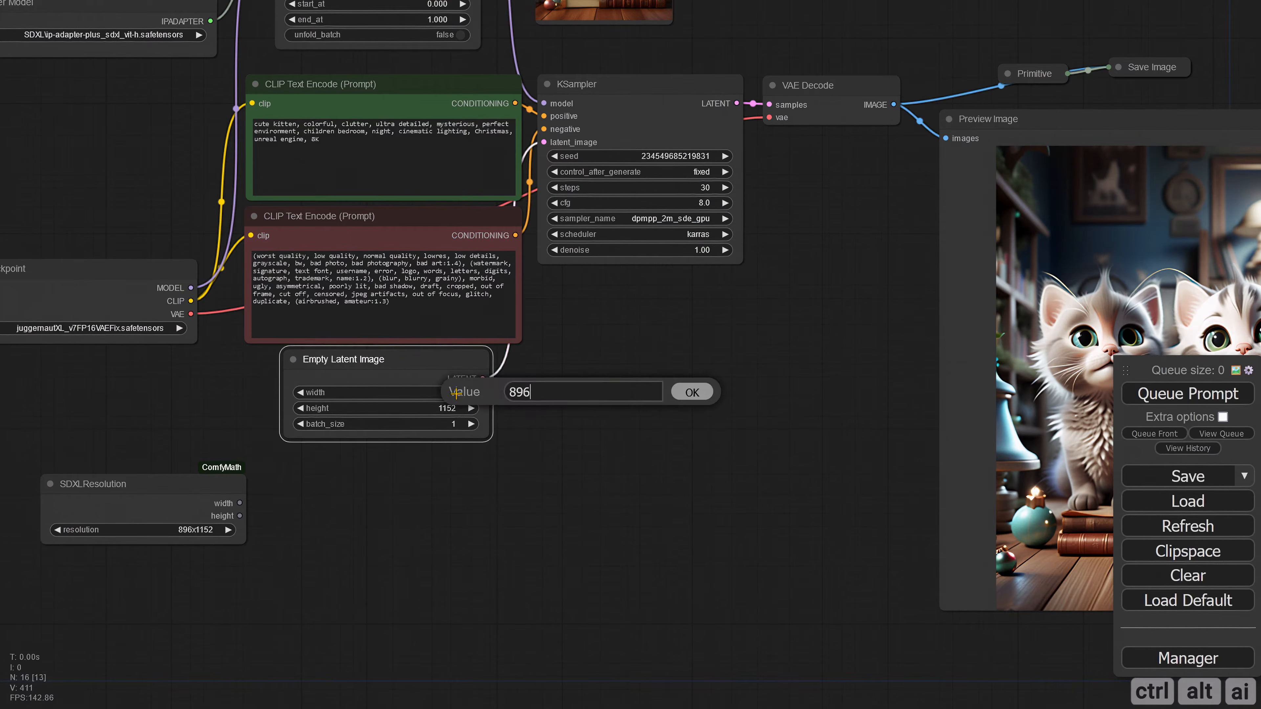
click(692, 392)
click(201, 531)
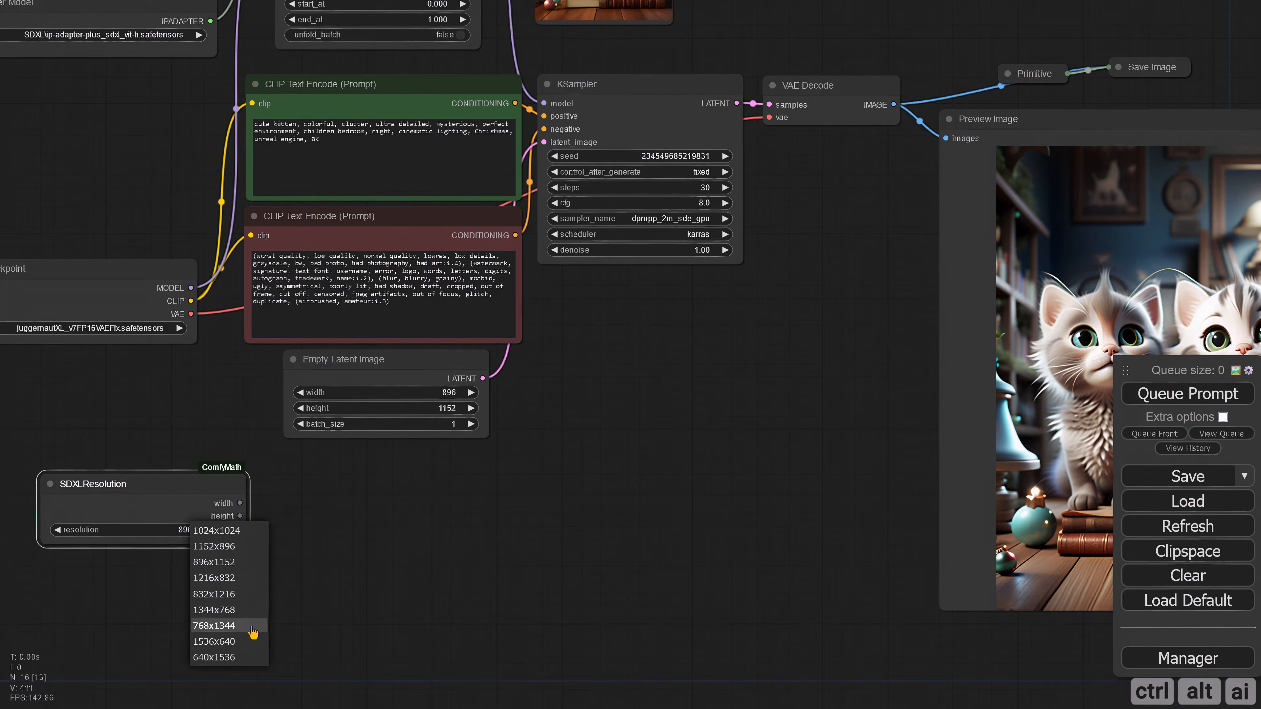
click(425, 517)
Step: Set the Empty Latent Image size to width 640 and height 1536
click(465, 394)
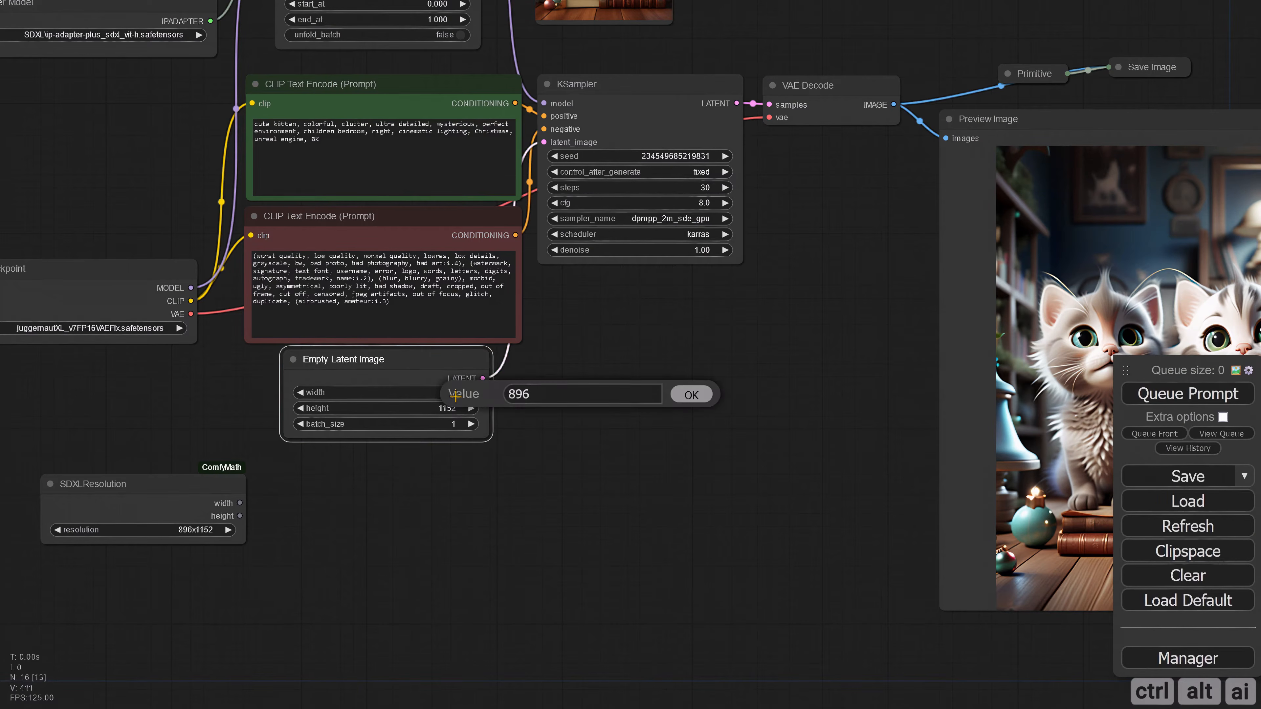
text(640)
key(Return)
click(443, 409)
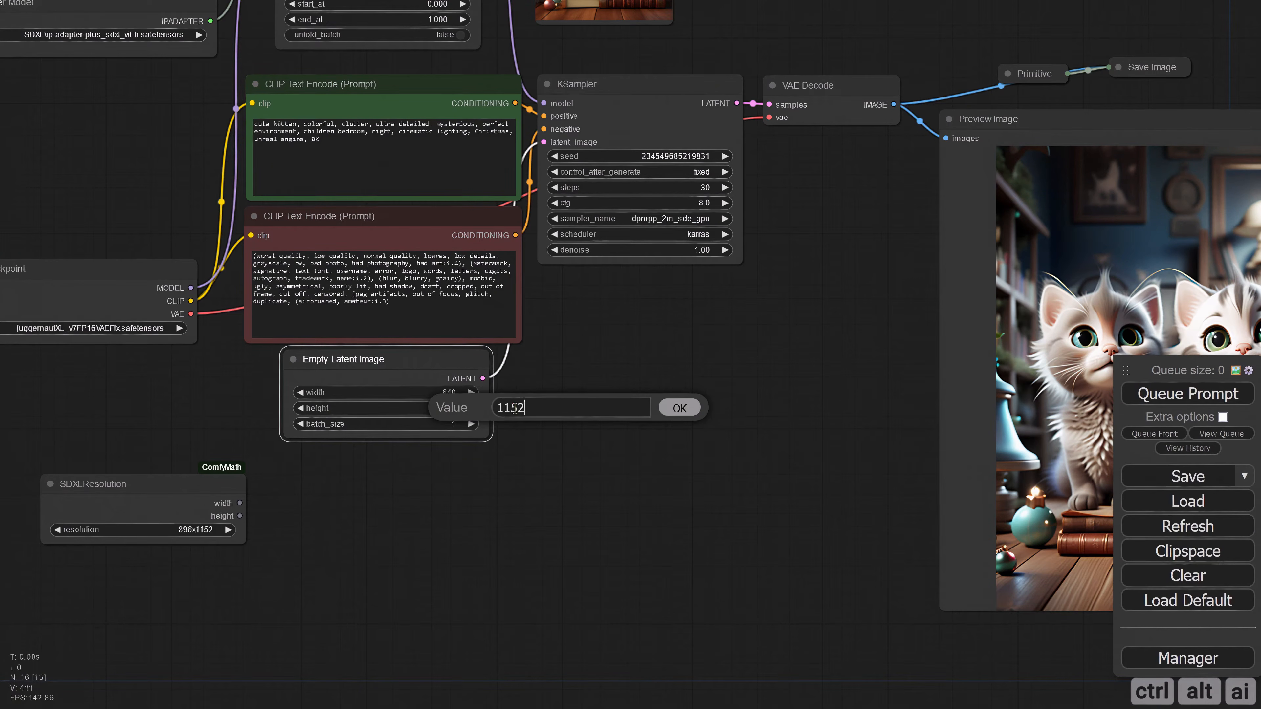
text(1536)
key(Return)
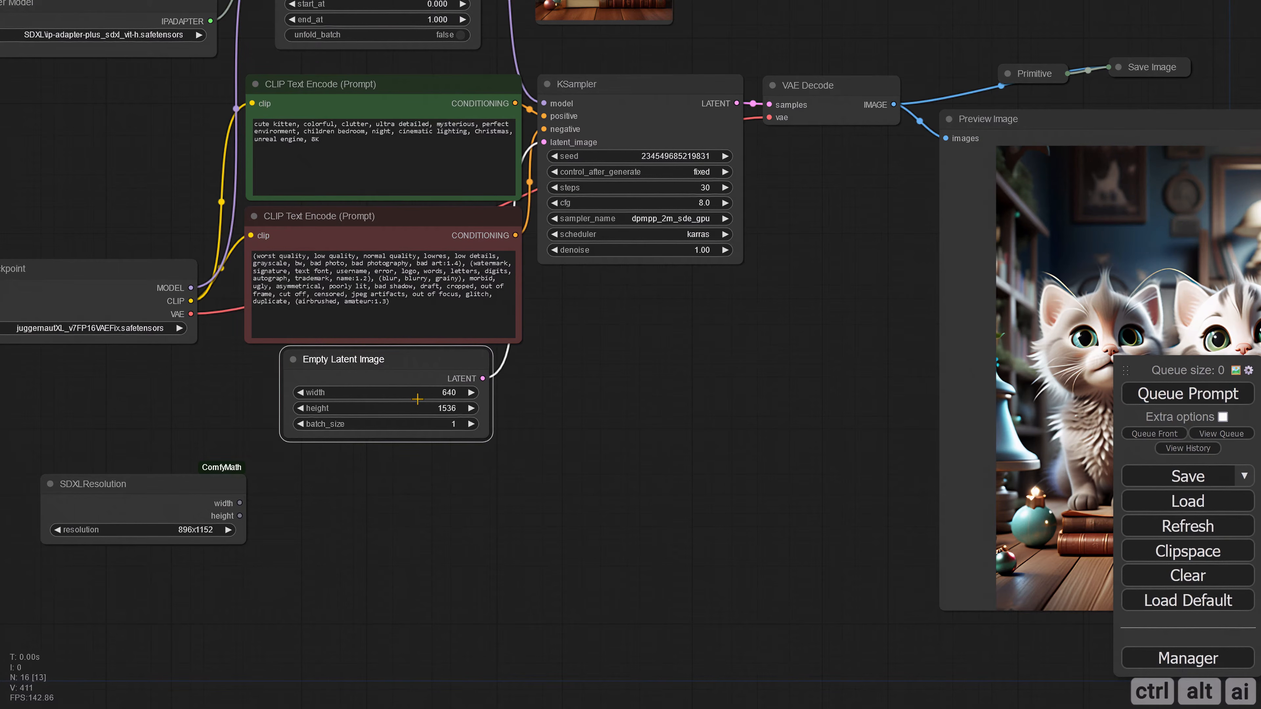
Step: Queue the prompt at 640x1536 and inspect the generated tall kitten image
click(1141, 398)
scroll(542, 395, down, 3)
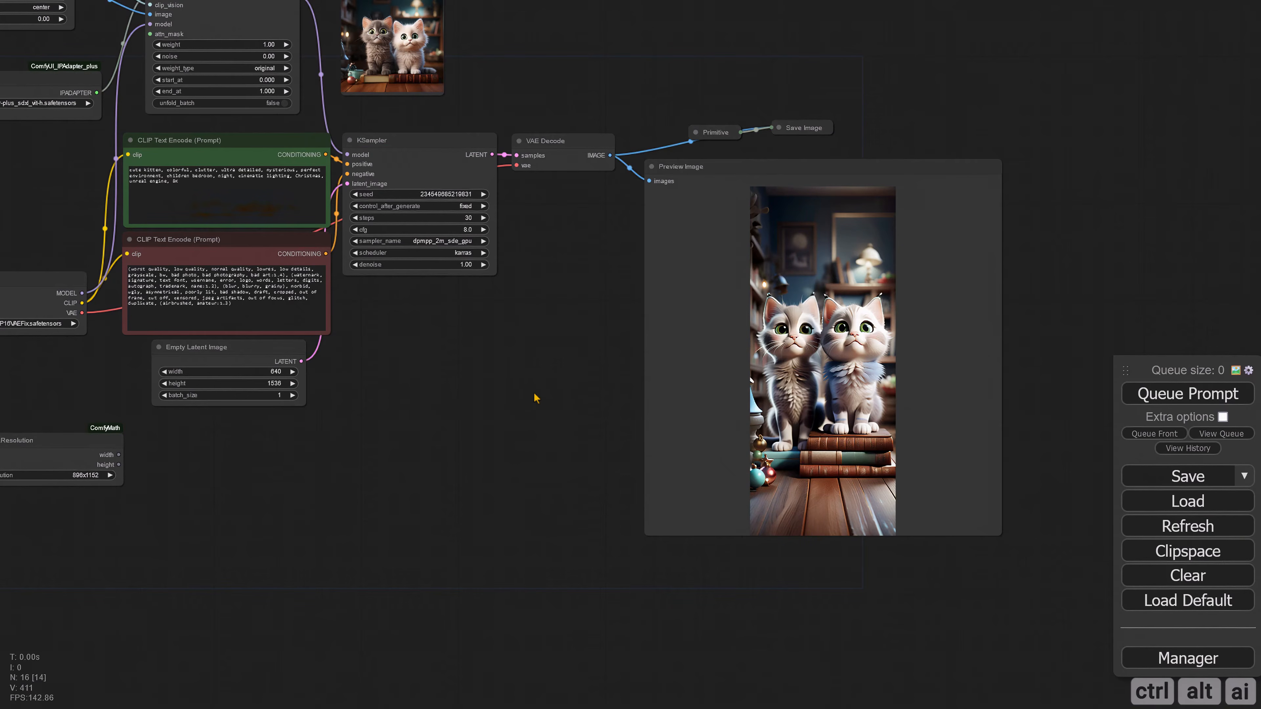
scroll(769, 372, up, 7)
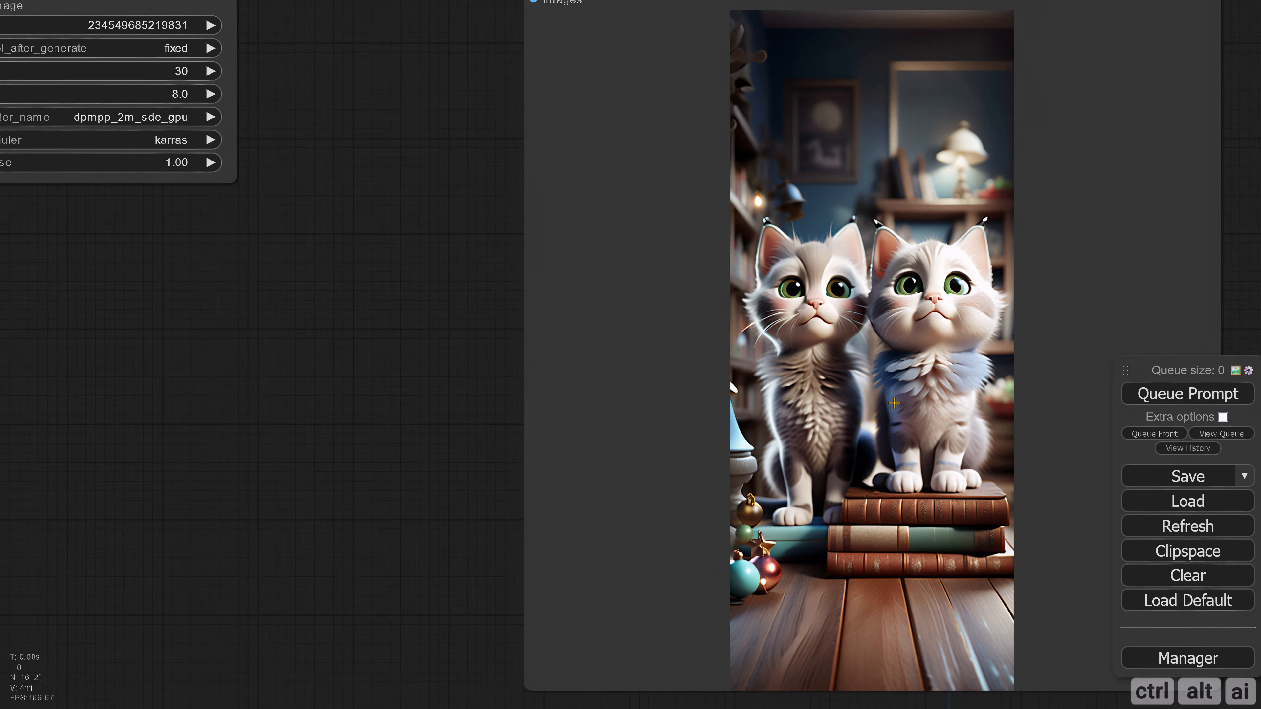
scroll(797, 419, down, 6)
drag(533, 429, 839, 450)
scroll(650, 447, up, 3)
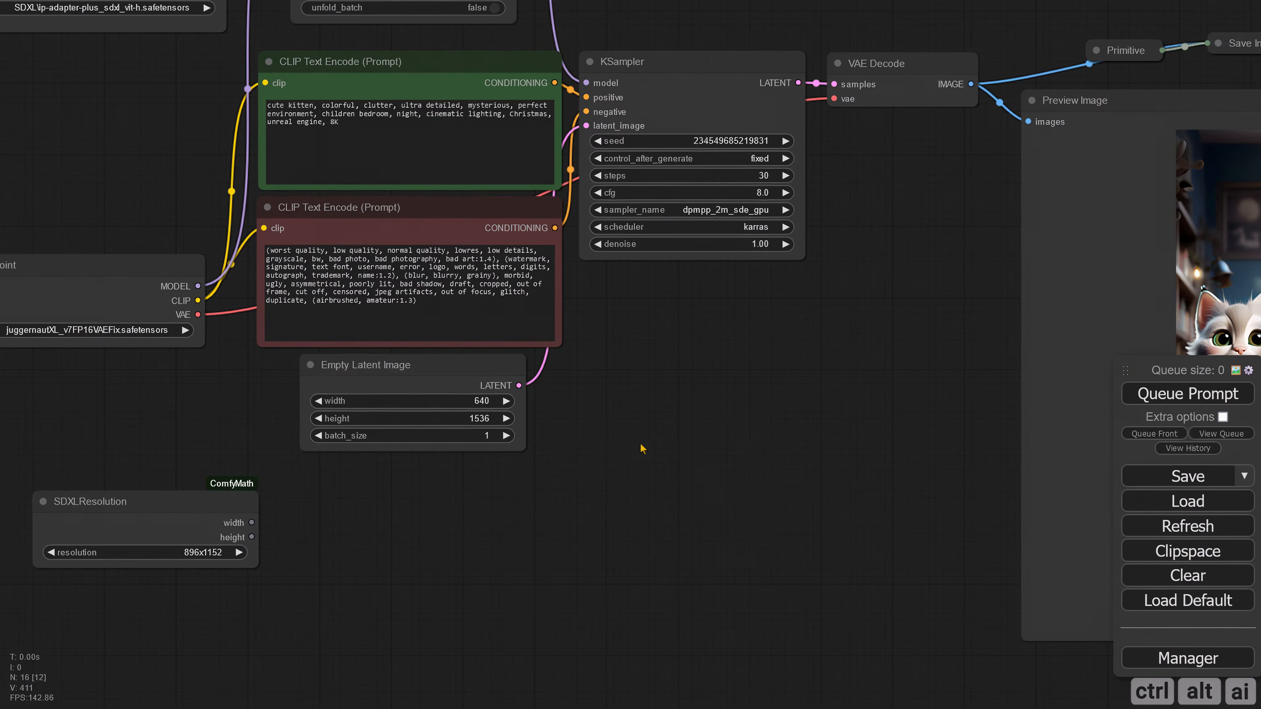
Step: Set the latent size to 1536x640 and place a copy of the Load Image node below the original
click(505, 418)
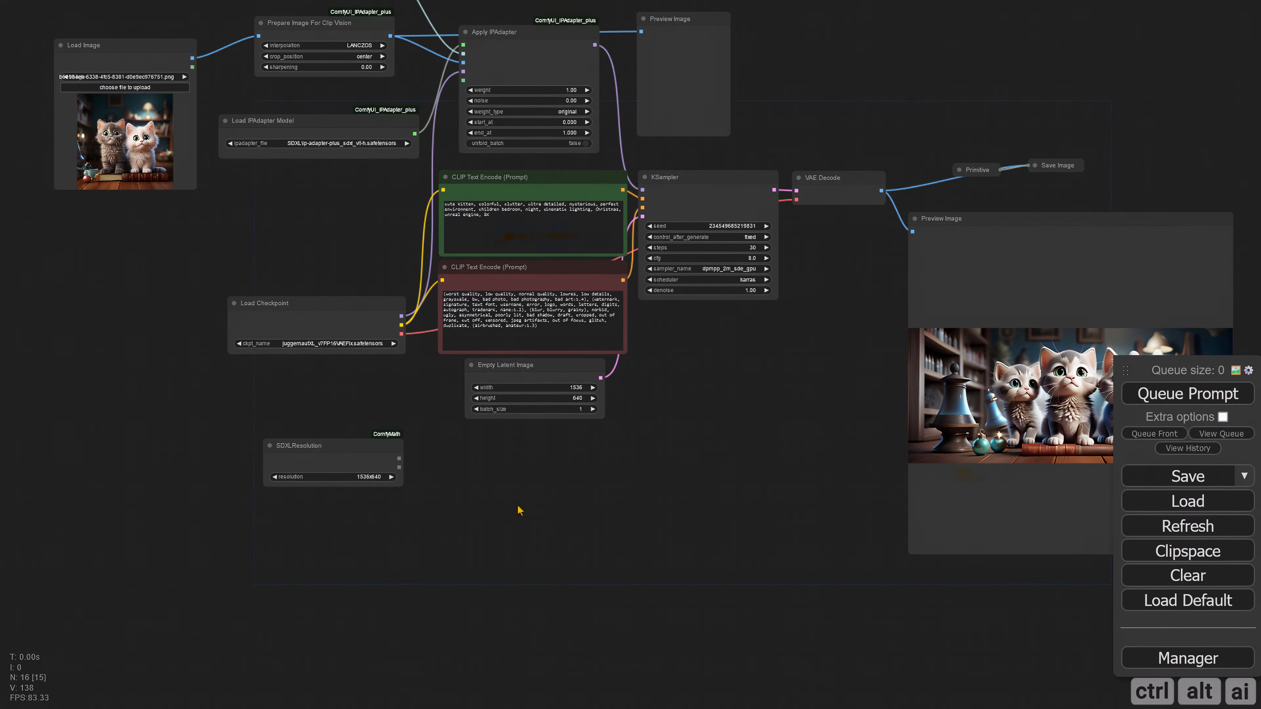
drag(487, 494, 536, 512)
drag(181, 244, 296, 279)
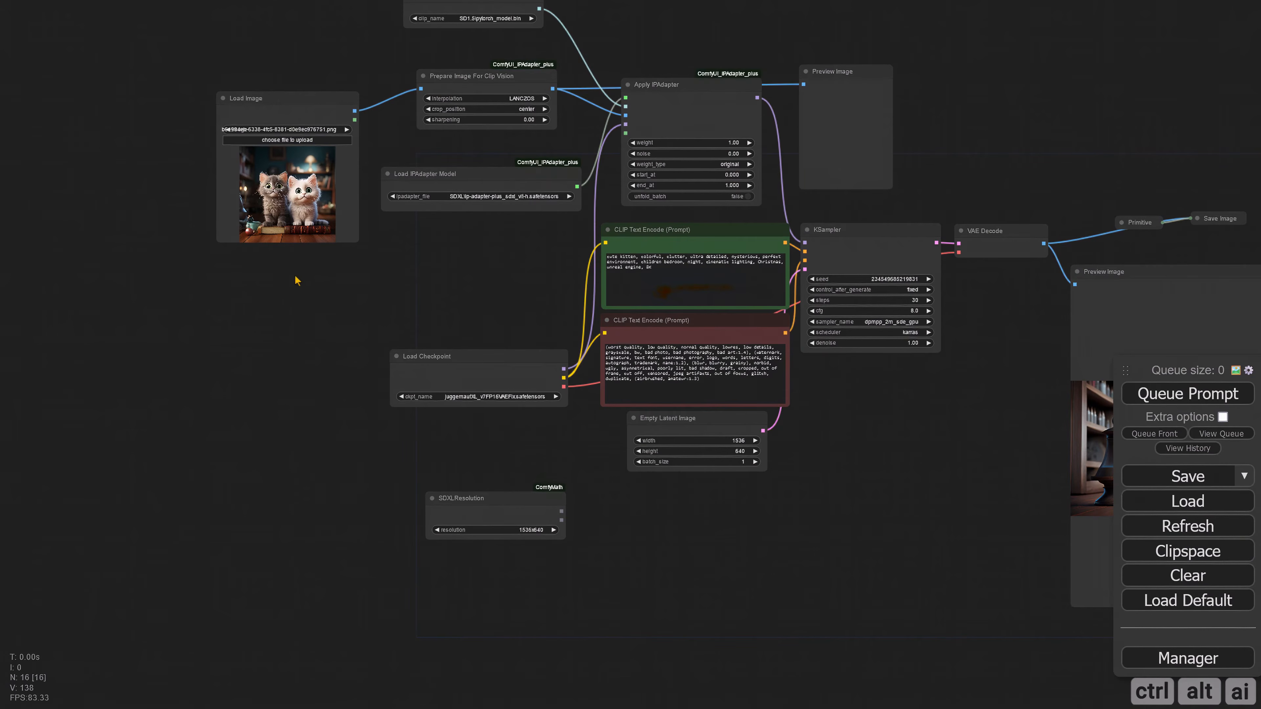
mouse_move(293, 114)
alt+mouse_down()
mouse_move(268, 272)
mouse_move(274, 338)
alt+mouse_up()
Step: Copy the generated three-kitten image from Preview Image through Clipspace and paste it into the duplicated Load Image node
mouse_move(699, 496)
mouse_down()
mouse_move(518, 465)
mouse_move(557, 455)
mouse_up()
right_click(965, 485)
click(995, 622)
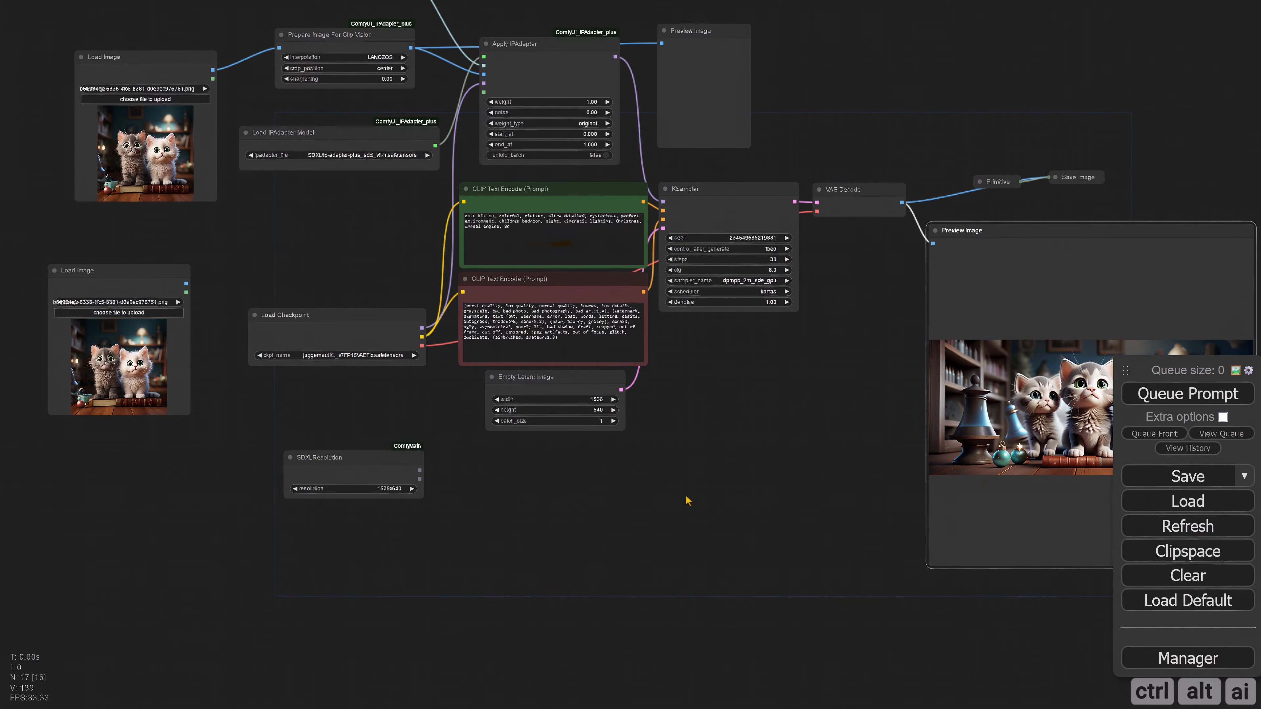
right_click(128, 349)
click(157, 624)
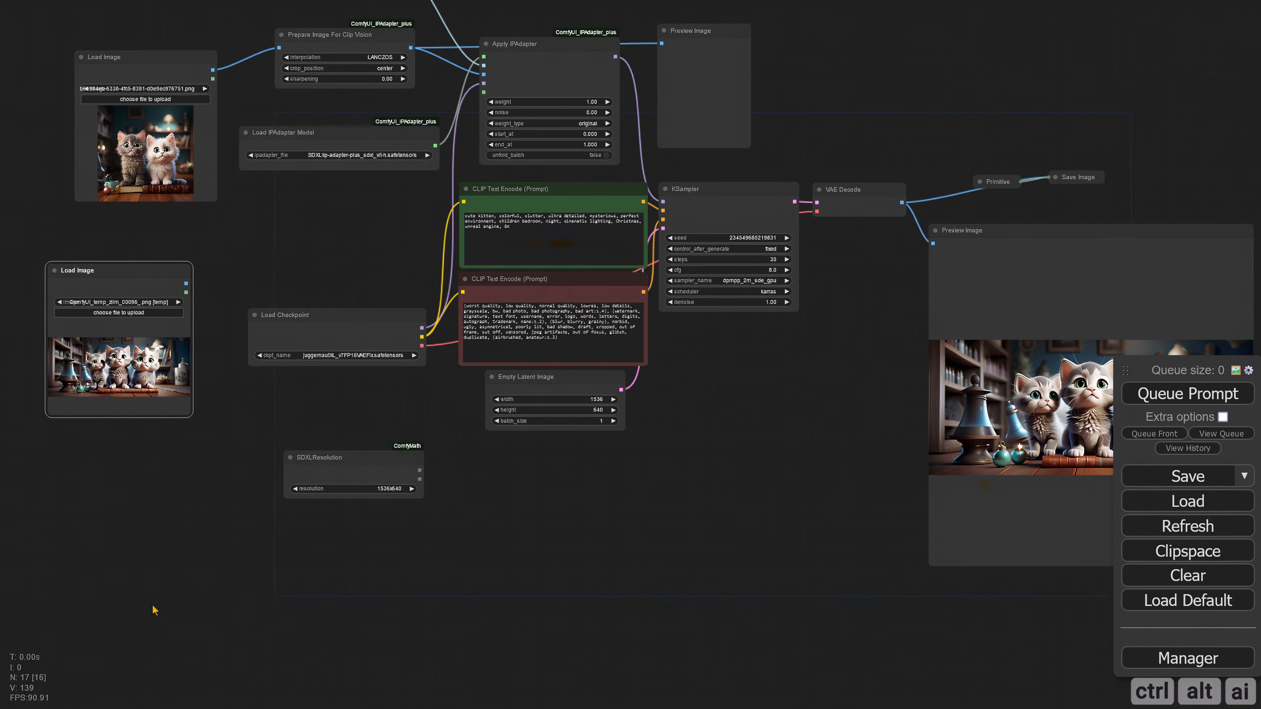
Step: Connect the duplicated Load Image node's MASK output to the attn_mask input of Apply IPAdapter
drag(176, 517, 214, 600)
scroll(329, 361, up, 3)
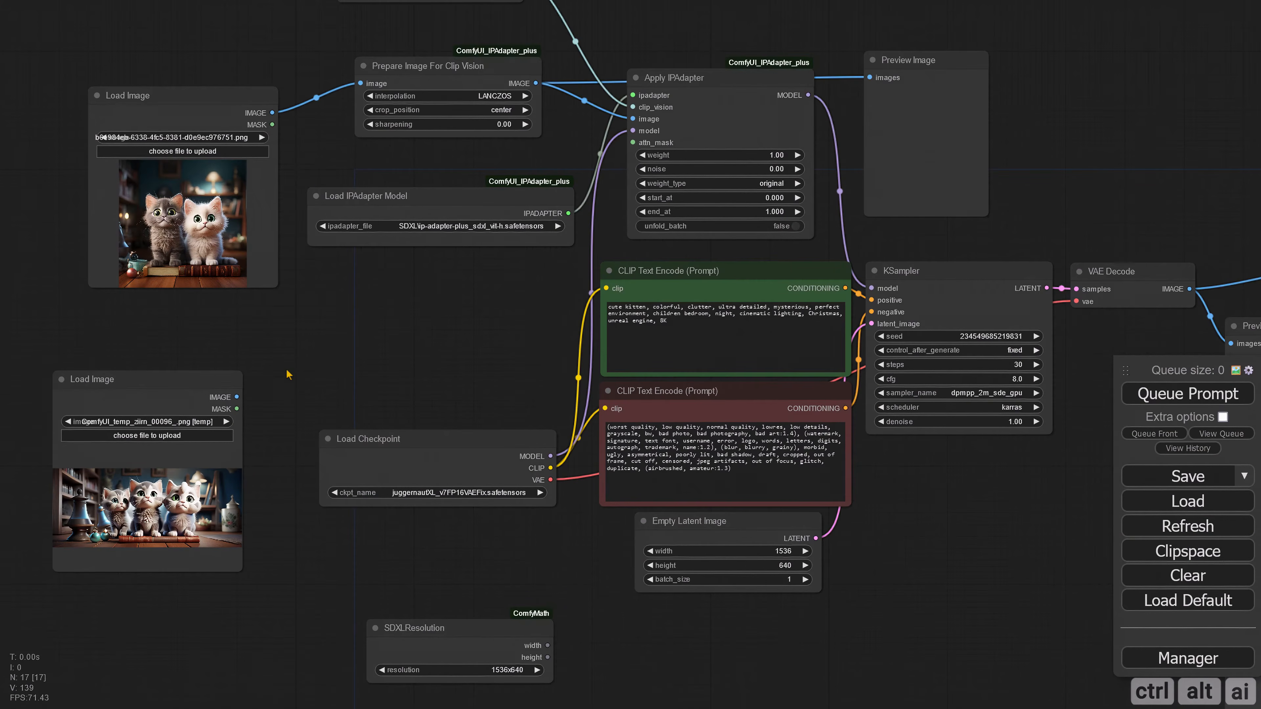
drag(238, 408, 632, 143)
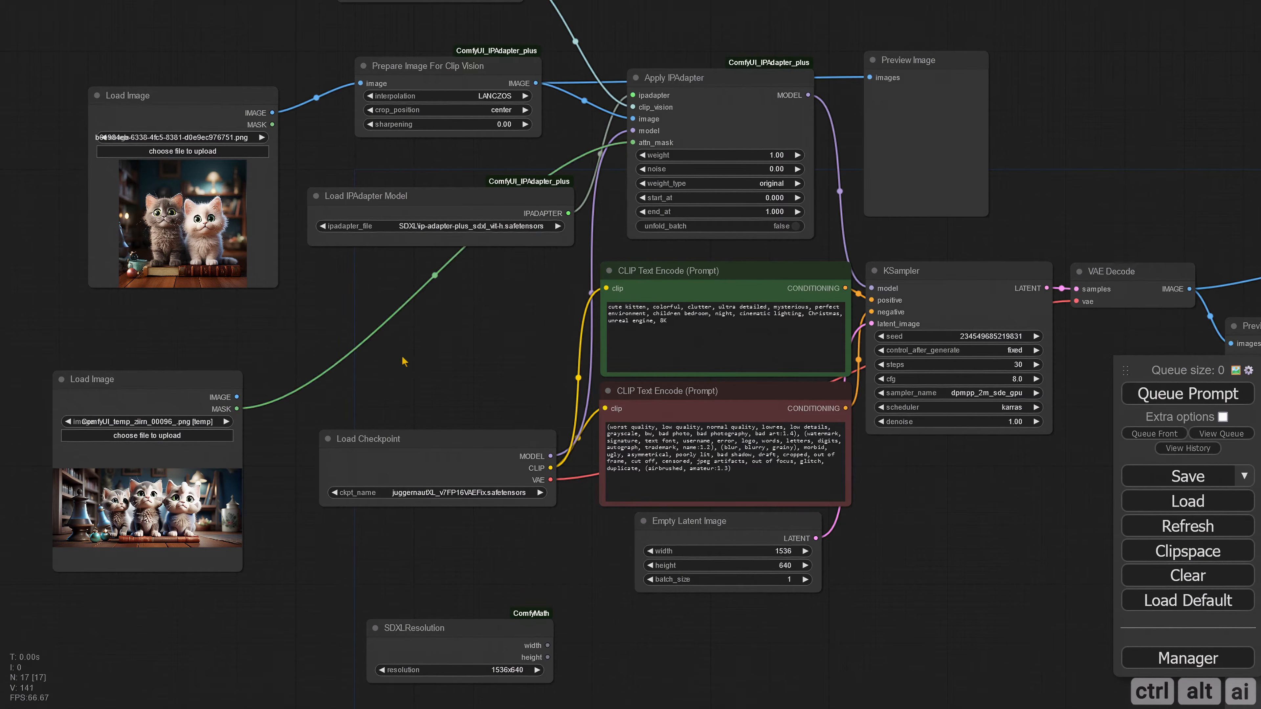
Step: Paint a mask with a thicker brush over the middle kitten and part of the right kitten in MaskEditor, and save it to the node
right_click(125, 503)
click(158, 644)
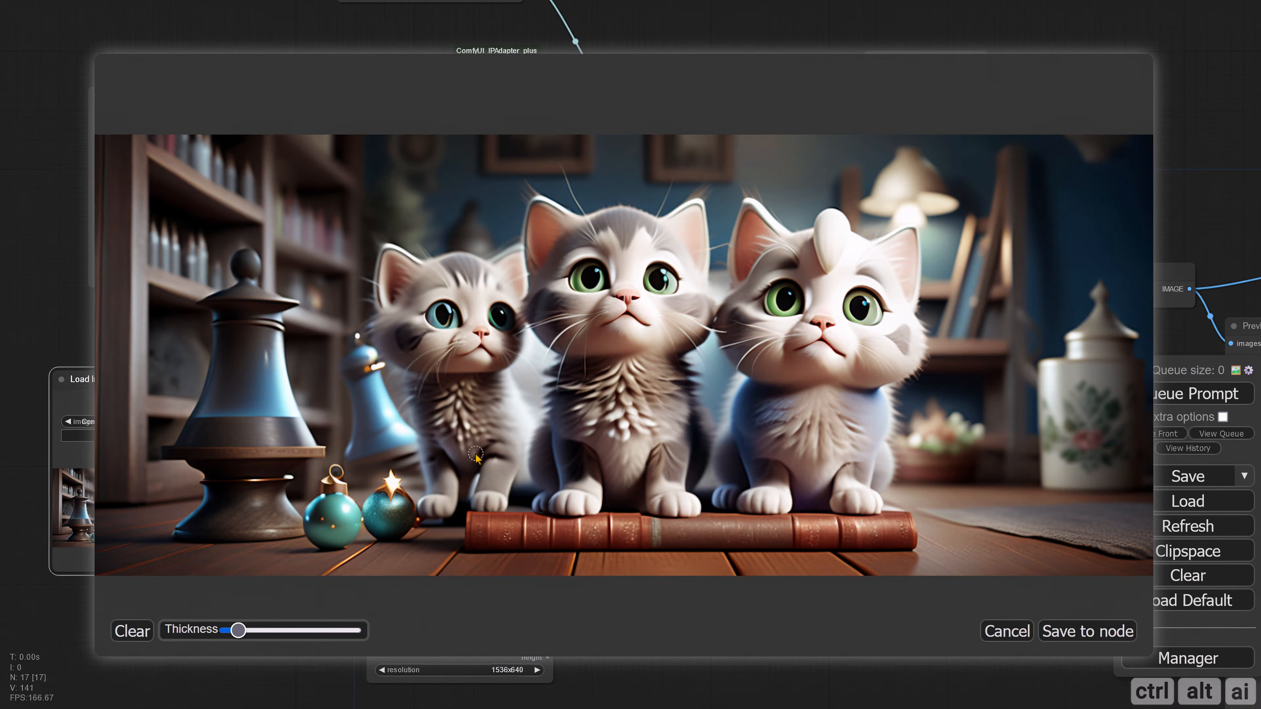
drag(238, 630, 304, 630)
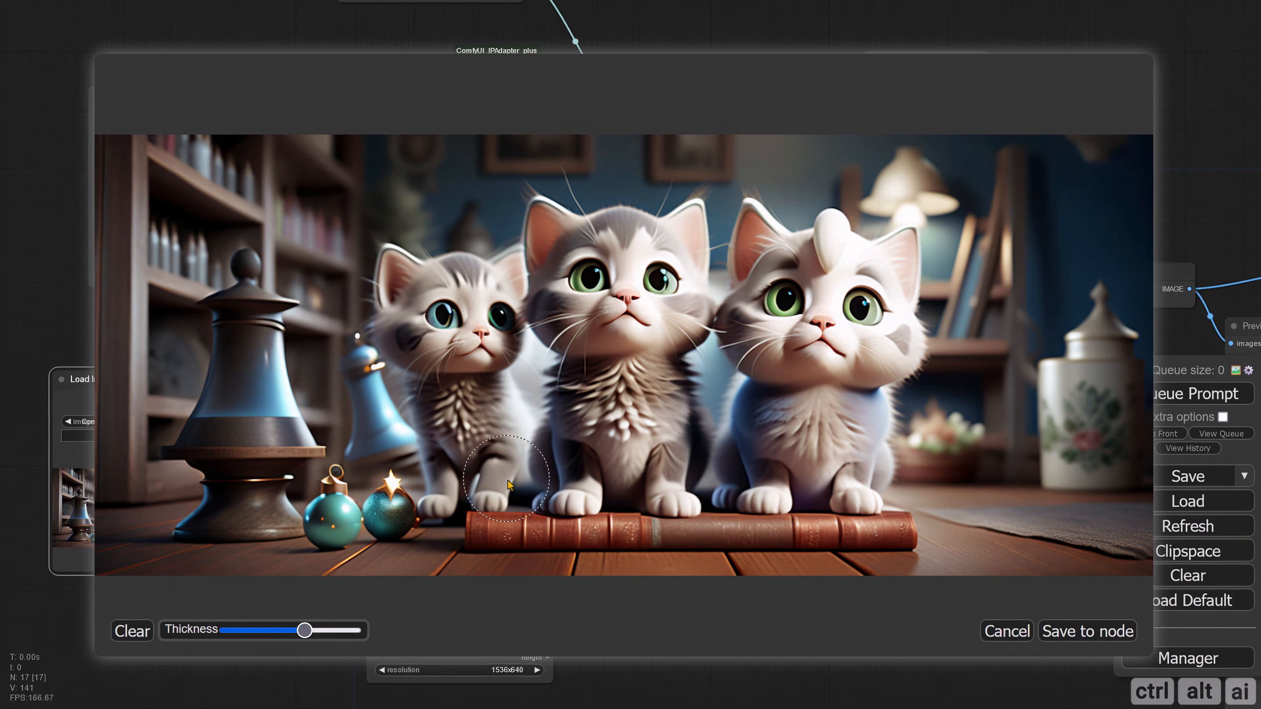
mouse_move(556, 474)
mouse_down()
mouse_move(570, 253)
mouse_move(611, 234)
mouse_move(718, 229)
mouse_move(748, 238)
mouse_move(771, 269)
mouse_move(802, 483)
mouse_move(580, 488)
mouse_move(684, 472)
mouse_move(740, 447)
mouse_move(713, 273)
mouse_move(612, 288)
mouse_move(602, 407)
mouse_move(602, 393)
mouse_move(623, 454)
mouse_move(678, 446)
mouse_up()
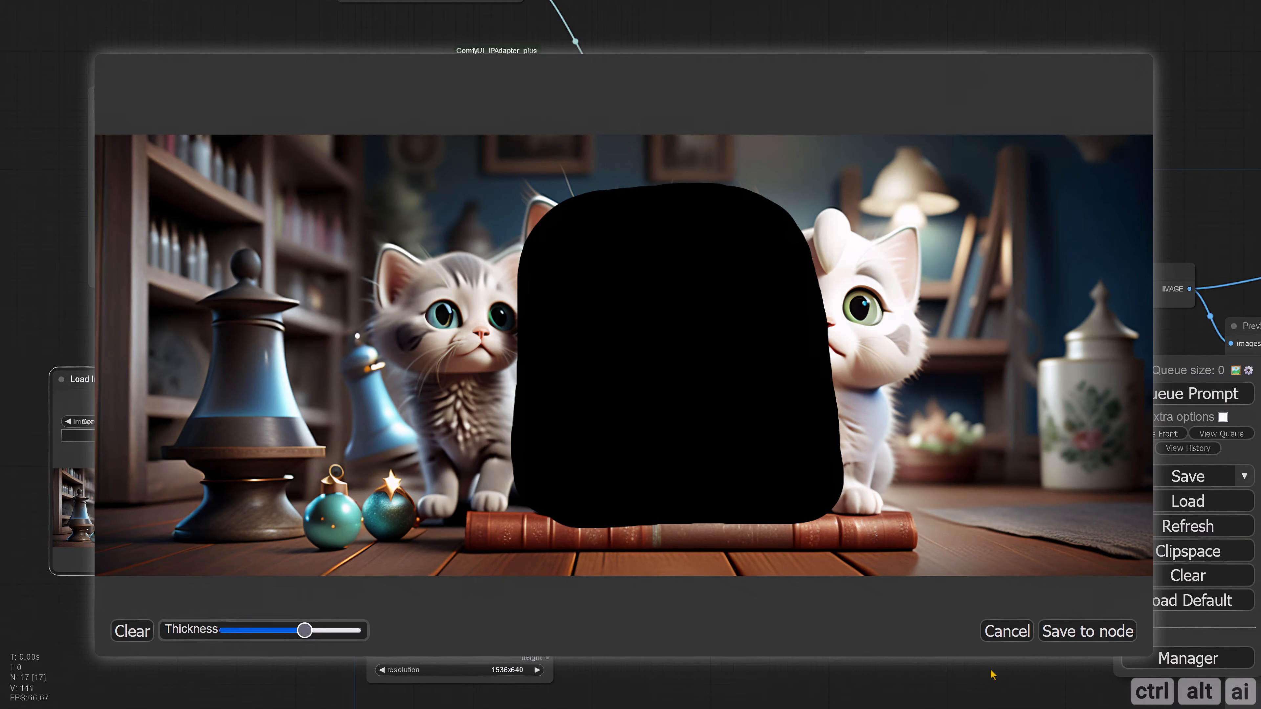
click(1054, 641)
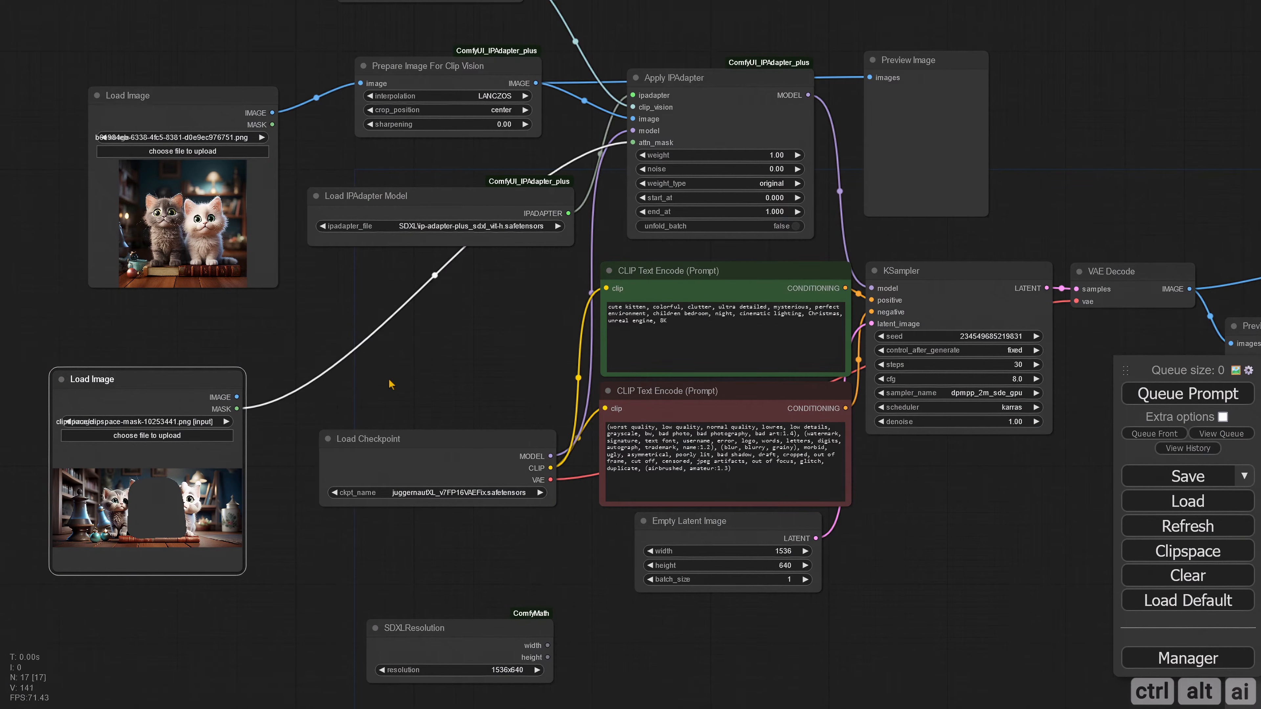
Step: Queue the prompt with the attention mask connected and inspect the generated image
drag(419, 373, 345, 428)
click(1205, 404)
scroll(938, 578, down, 3)
drag(937, 578, 599, 460)
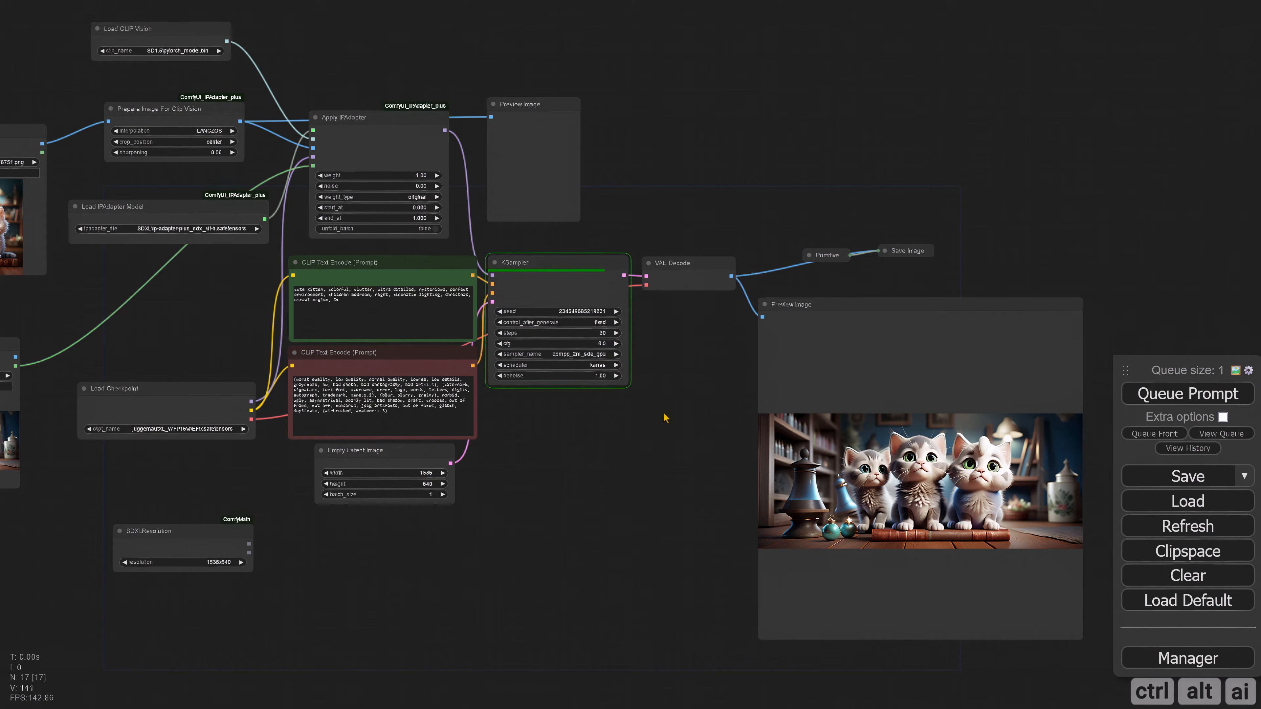
drag(666, 427, 518, 448)
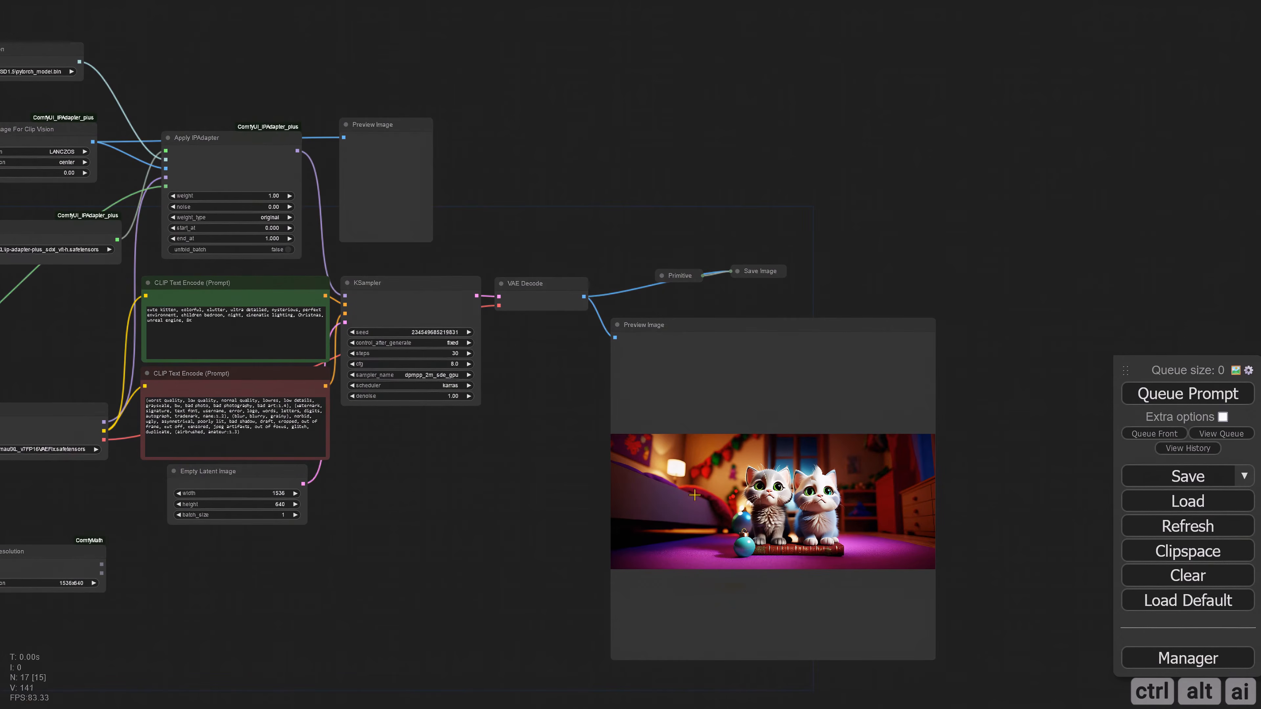
scroll(694, 495, up, 8)
scroll(432, 430, down, 2)
Step: Reopen the mask in MaskEditor, widen it to cover all three kittens, and save it to the node
drag(381, 421, 730, 437)
scroll(546, 440, down, 3)
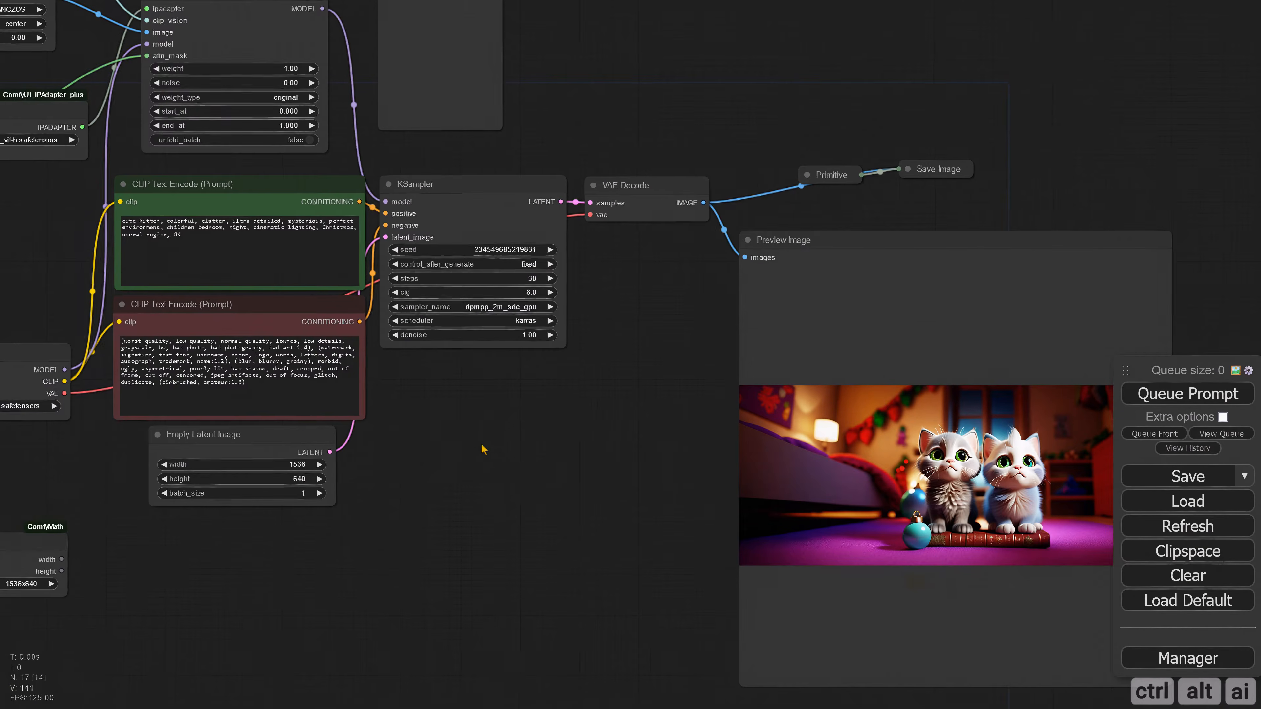
drag(479, 449, 863, 458)
drag(206, 467, 495, 461)
right_click(405, 424)
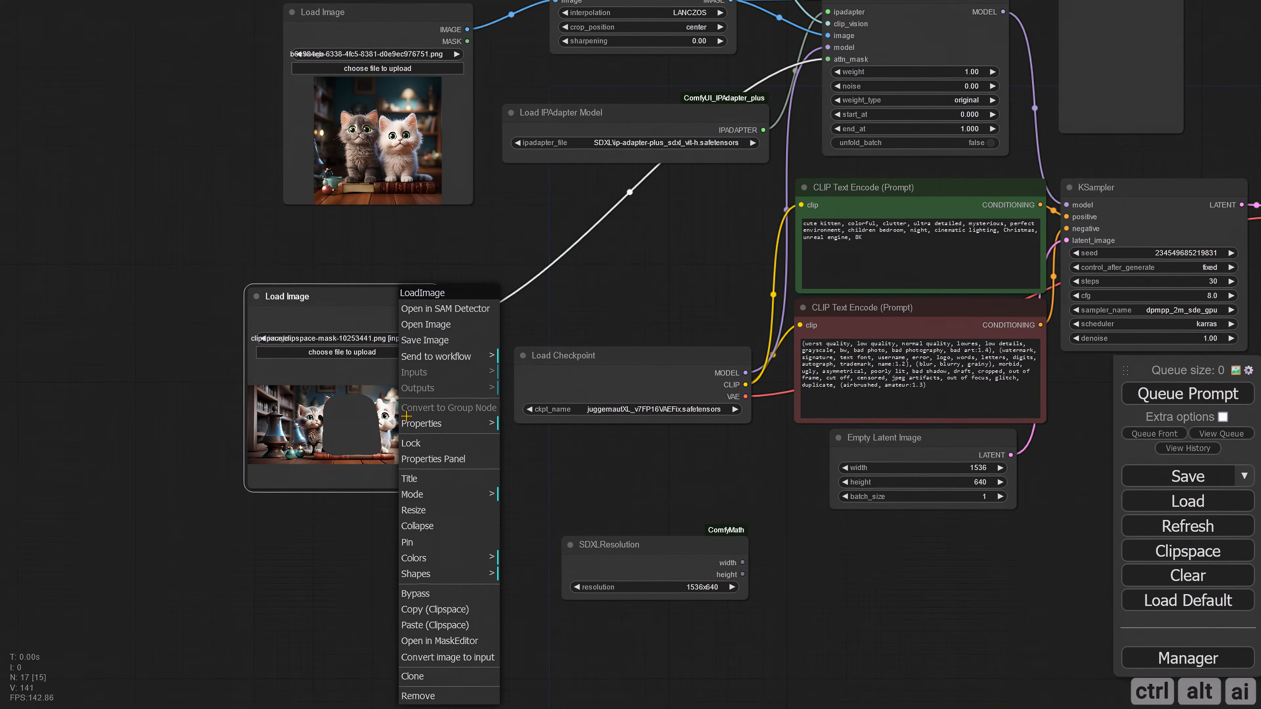
click(441, 645)
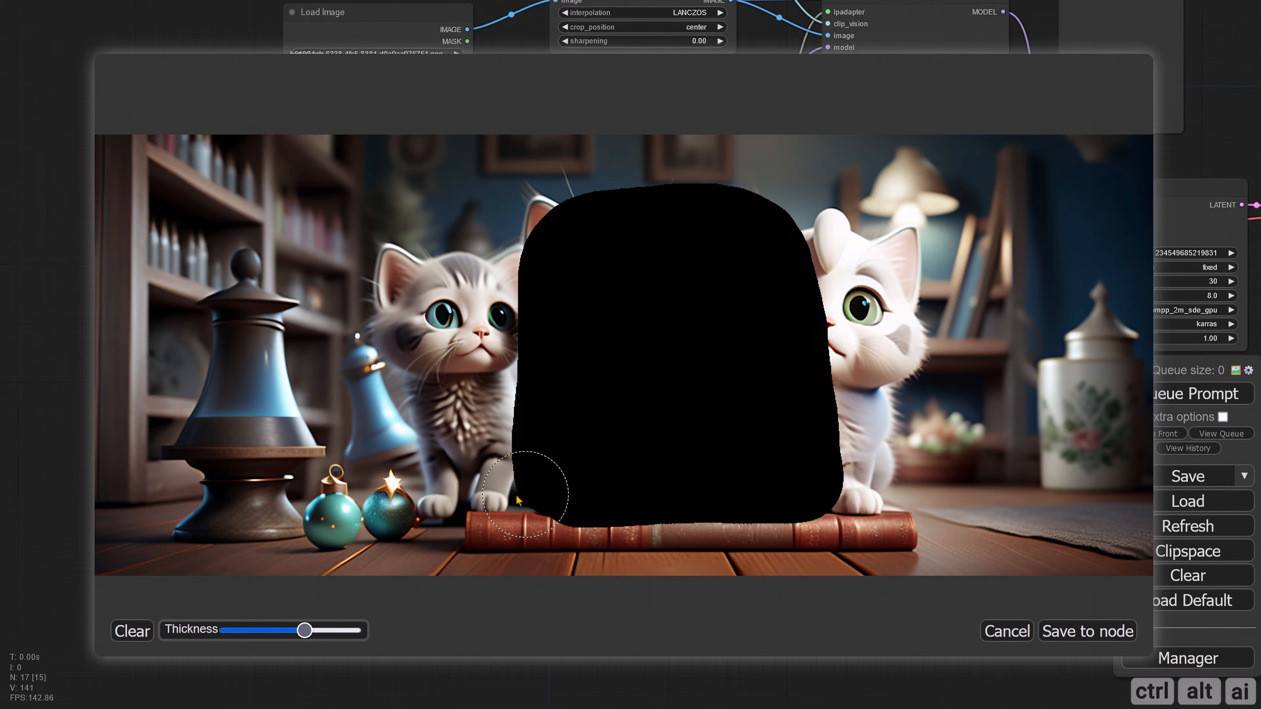
mouse_move(457, 504)
mouse_down()
mouse_move(459, 366)
mouse_move(511, 239)
mouse_move(759, 223)
mouse_move(877, 231)
mouse_move(894, 478)
mouse_move(760, 502)
mouse_move(560, 499)
mouse_move(833, 272)
mouse_move(839, 473)
mouse_move(498, 453)
mouse_move(568, 450)
mouse_move(713, 479)
mouse_up()
click(1078, 626)
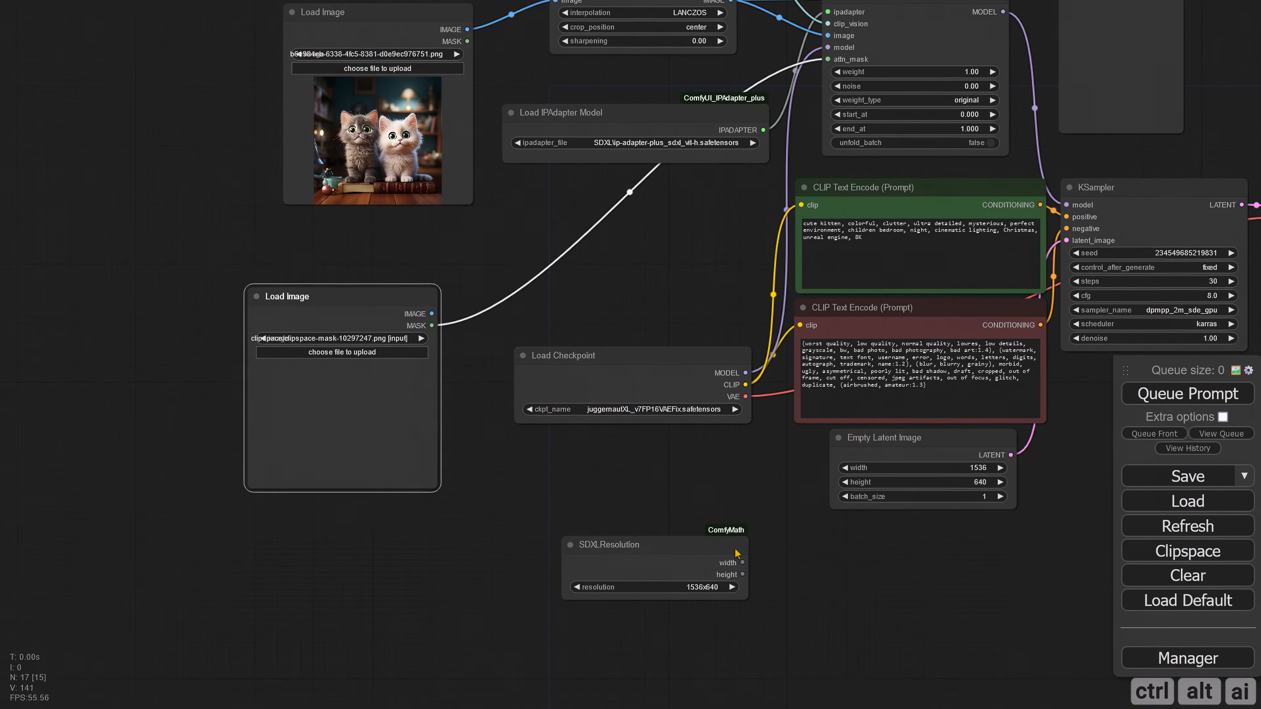
Step: Queue the prompt with the widened mask and examine the kittens and background in the result
click(1167, 402)
drag(1090, 581, 437, 516)
drag(397, 444, 423, 465)
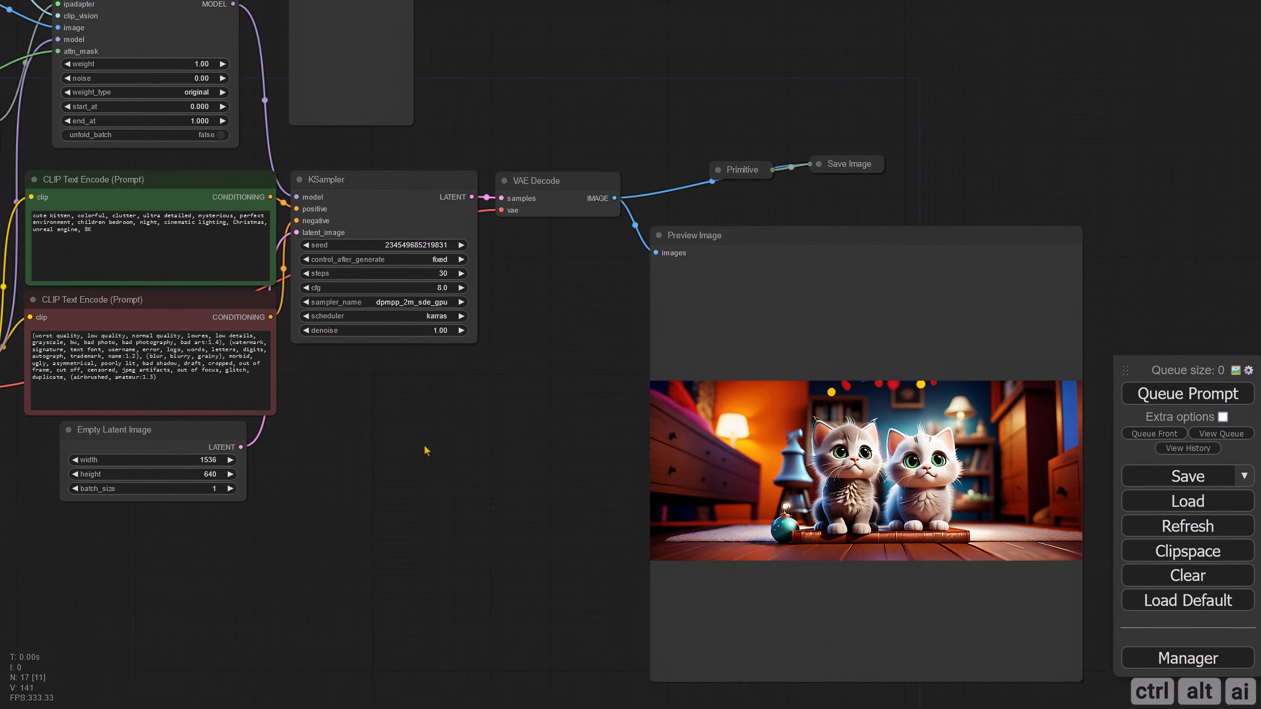
drag(458, 452, 349, 453)
scroll(571, 467, up, 4)
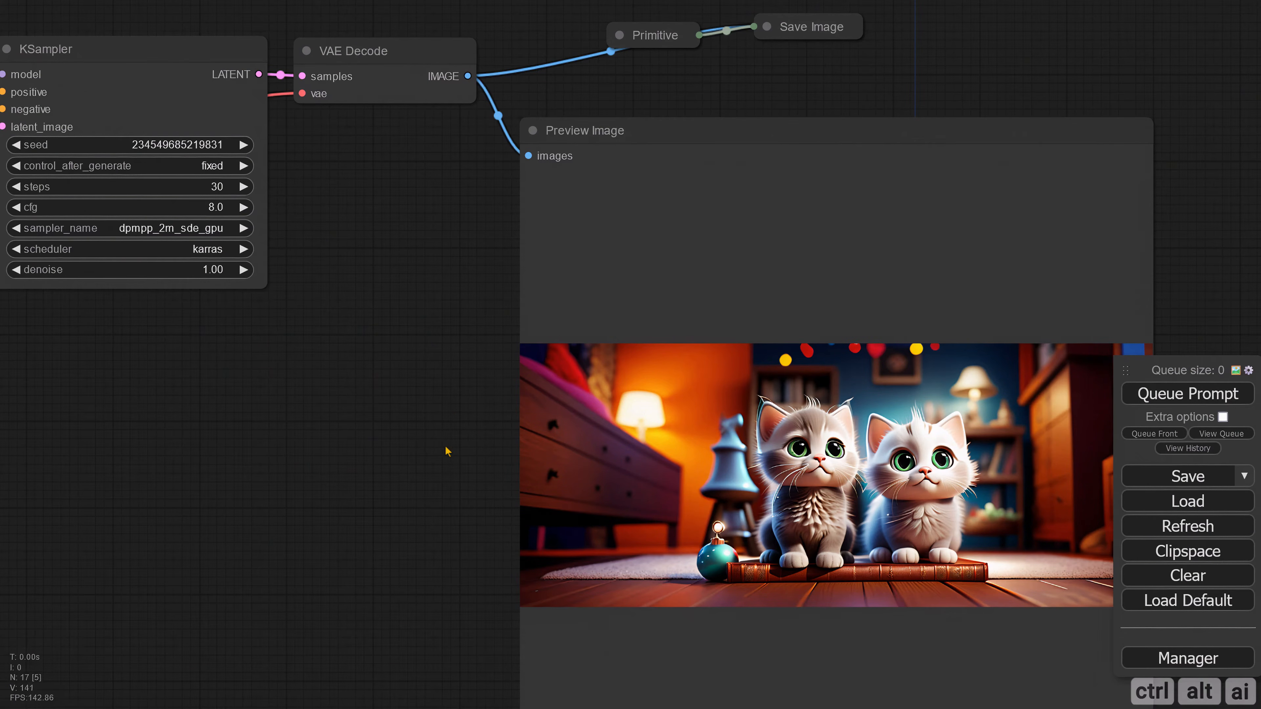
Step: Copy the two-kitten reference image from the original Load Image node and paste it into the mask's Load Image node
scroll(444, 447, down, 4)
scroll(403, 438, down, 1)
drag(344, 439, 644, 466)
drag(436, 474, 720, 491)
drag(326, 493, 532, 489)
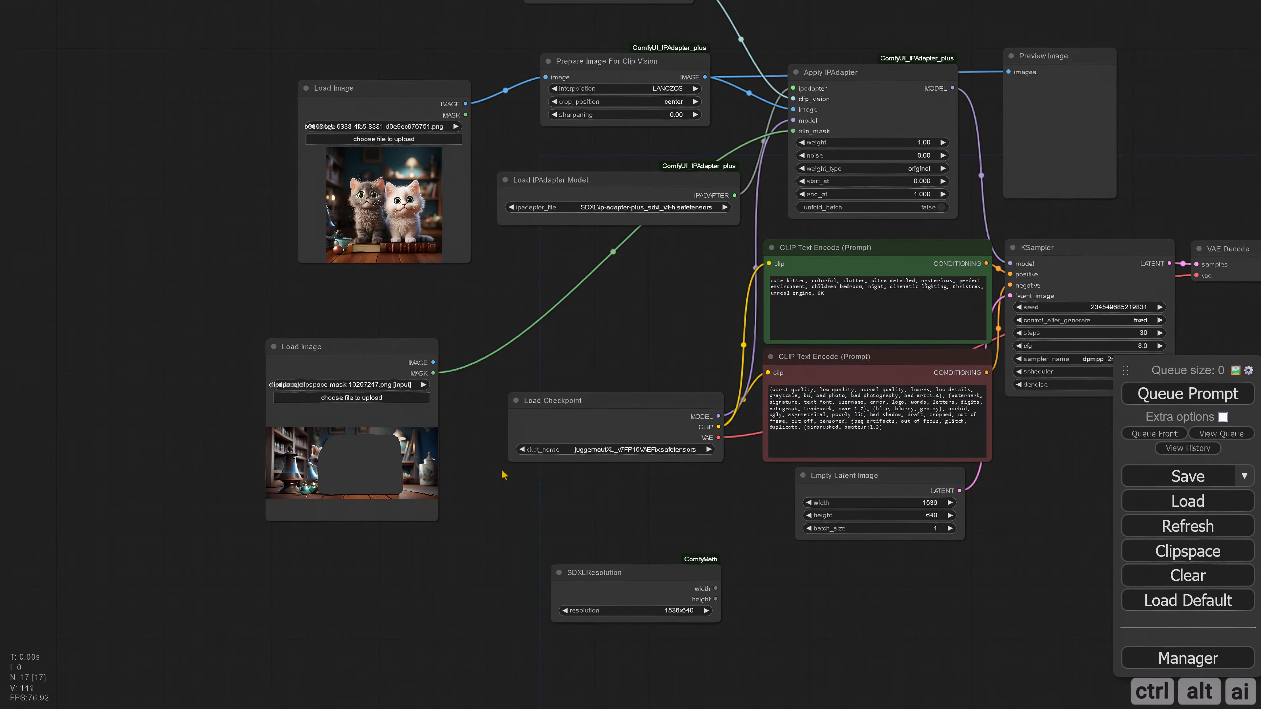
right_click(384, 197)
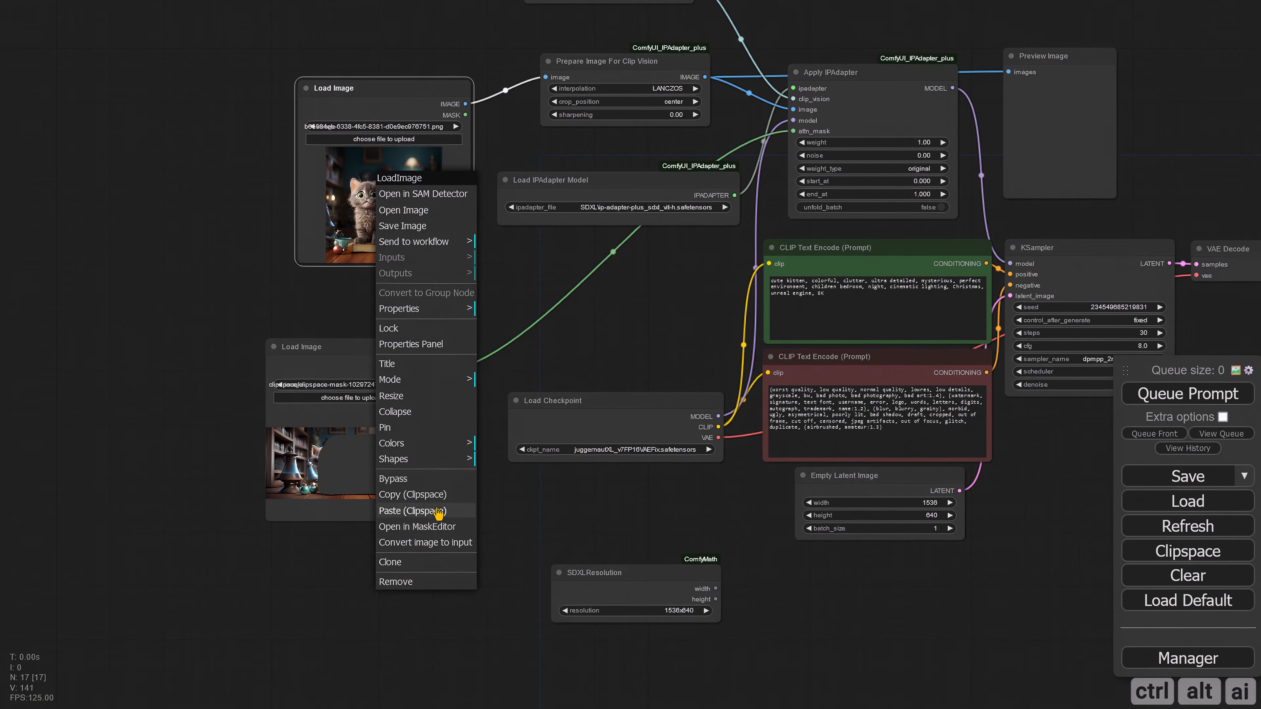
click(413, 489)
right_click(268, 447)
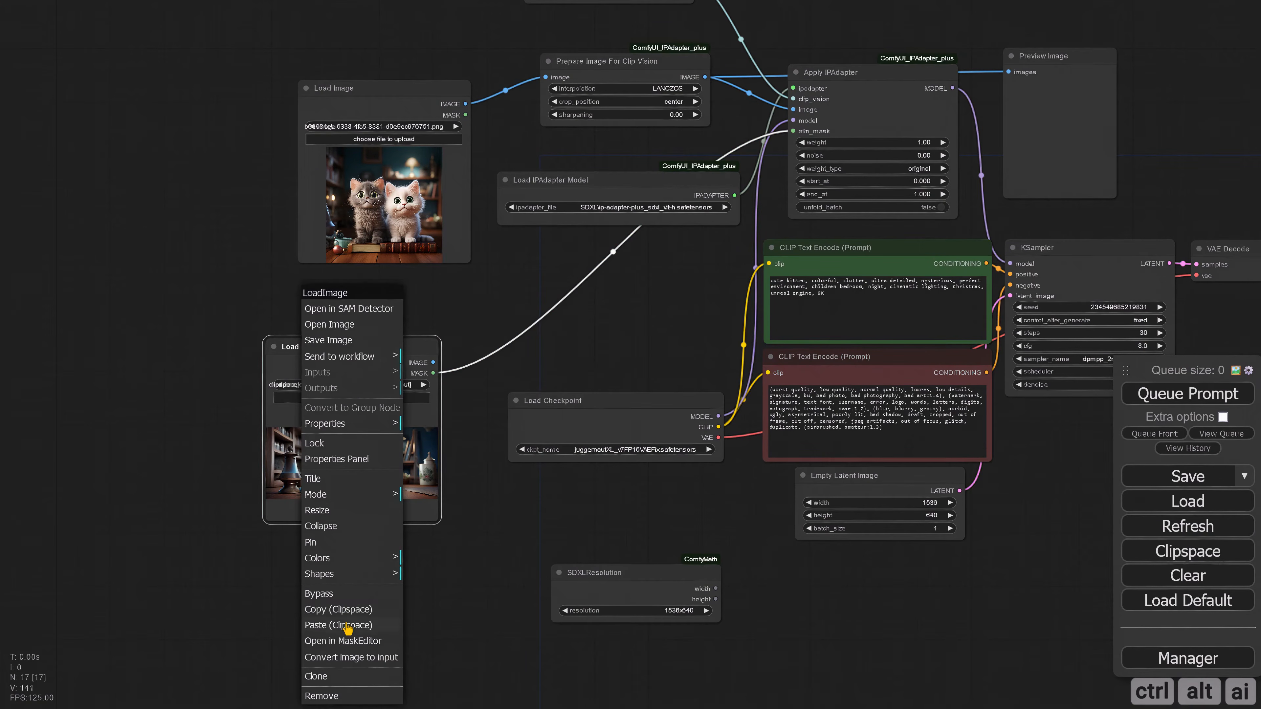
click(353, 626)
Step: Paint a mask over the two kittens of the reference image in MaskEditor and save it to the node
right_click(350, 459)
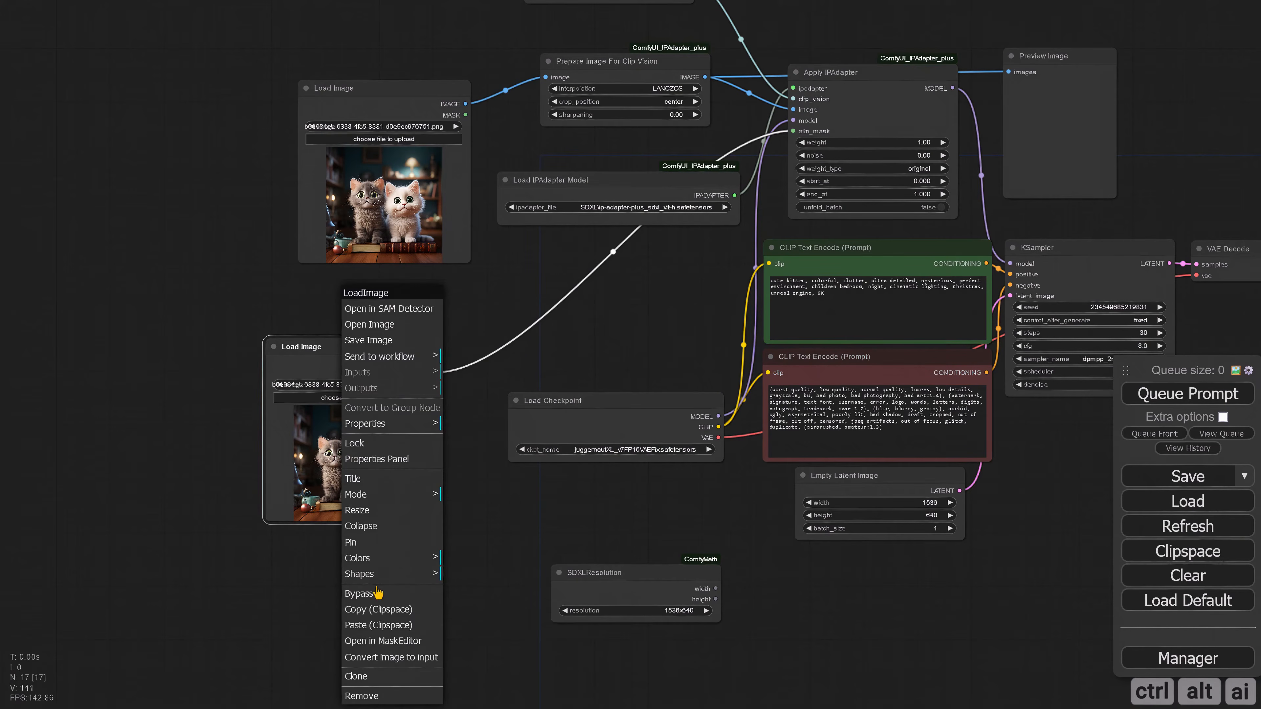
click(385, 638)
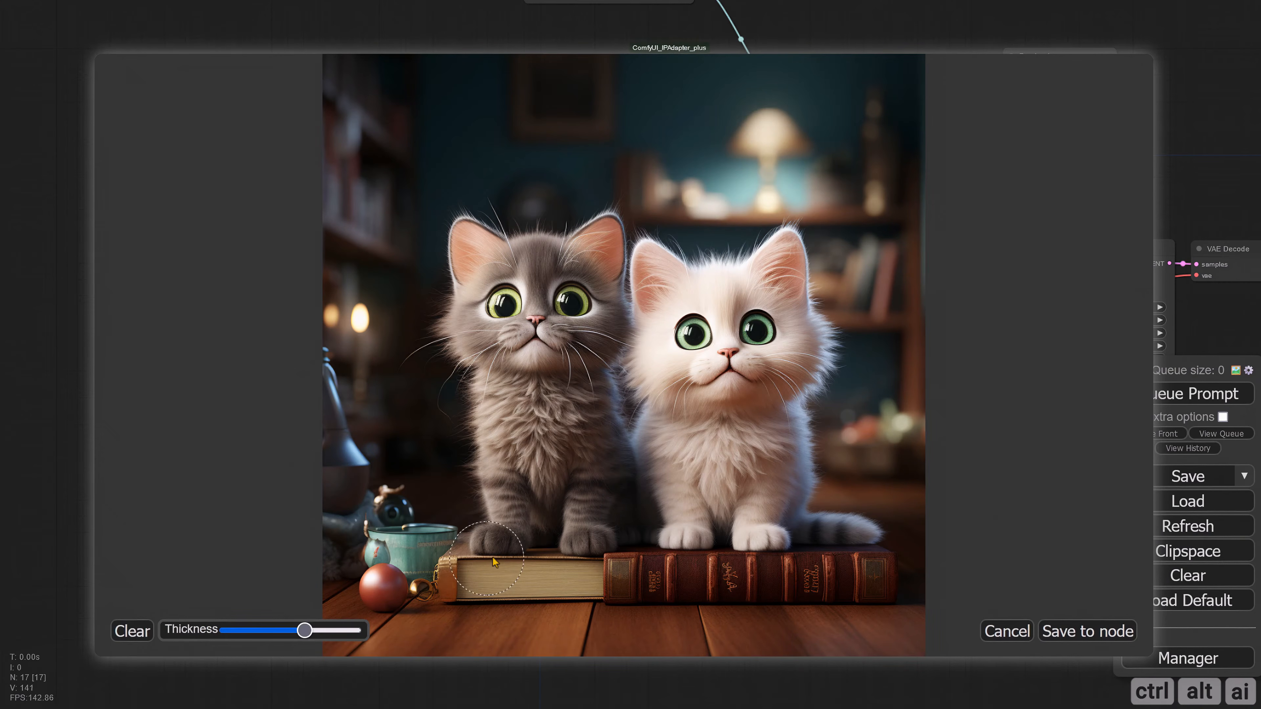
mouse_move(505, 539)
mouse_down()
mouse_move(472, 306)
mouse_move(480, 248)
mouse_move(503, 269)
mouse_move(576, 260)
mouse_move(601, 243)
mouse_move(600, 290)
mouse_move(512, 303)
mouse_move(586, 299)
mouse_move(622, 337)
mouse_move(607, 412)
mouse_move(615, 524)
mouse_move(528, 524)
mouse_move(850, 524)
mouse_move(780, 504)
mouse_move(809, 349)
mouse_move(780, 259)
mouse_move(757, 296)
mouse_move(647, 264)
mouse_move(754, 319)
mouse_move(646, 343)
mouse_move(533, 339)
mouse_move(556, 487)
mouse_move(614, 418)
mouse_move(753, 366)
mouse_move(777, 402)
mouse_move(712, 469)
mouse_move(714, 421)
mouse_move(735, 443)
mouse_up()
click(1102, 632)
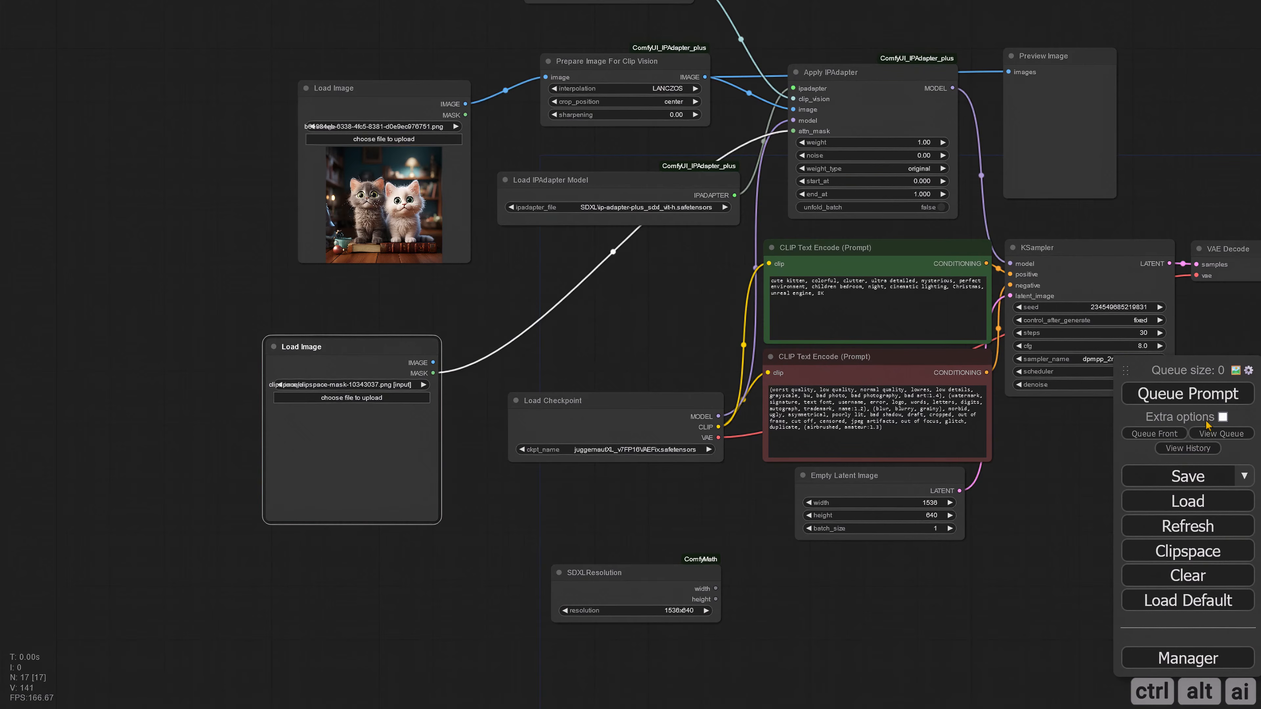
Step: Queue the prompt with the mask painted on the reference image and inspect the new image
click(1165, 403)
drag(616, 517, 347, 505)
drag(832, 531, 515, 495)
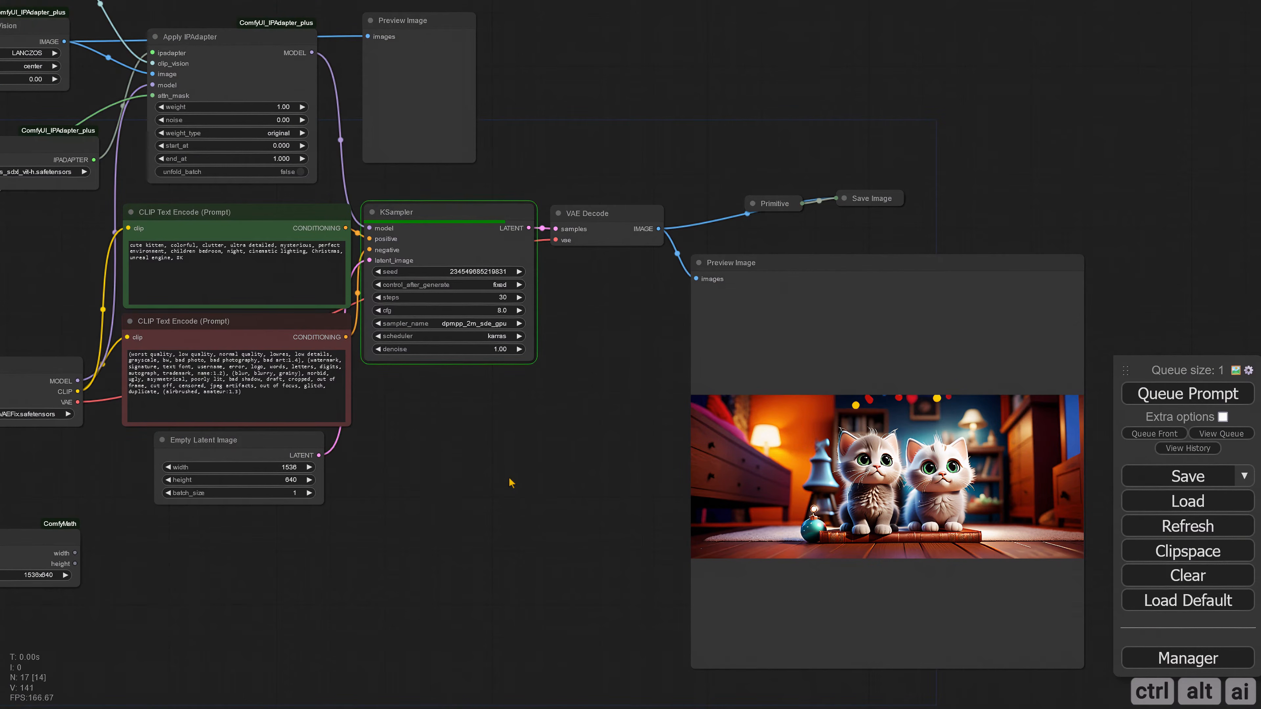
drag(534, 493, 378, 496)
scroll(397, 493, up, 5)
drag(477, 489, 248, 495)
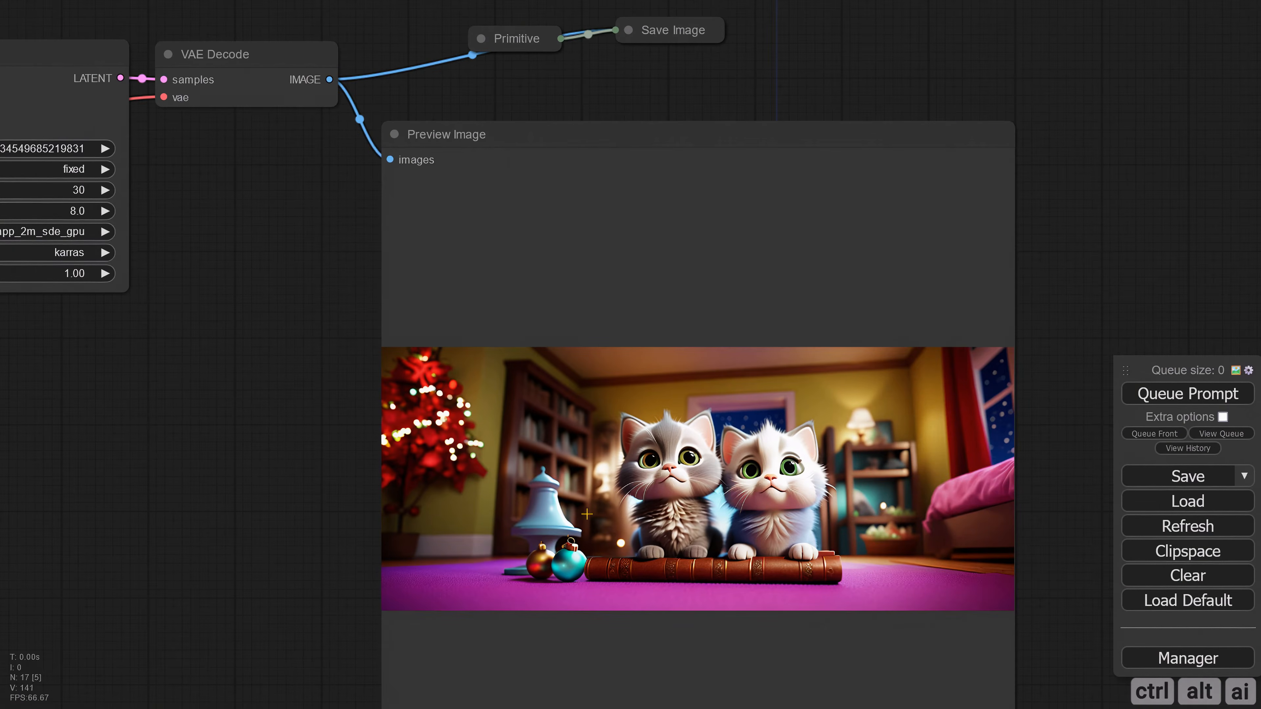
scroll(585, 515, up, 1)
scroll(418, 474, down, 6)
Step: Set weight_type to linear in the Apply IPAdapter node
drag(238, 433, 400, 408)
scroll(658, 531, up, 3)
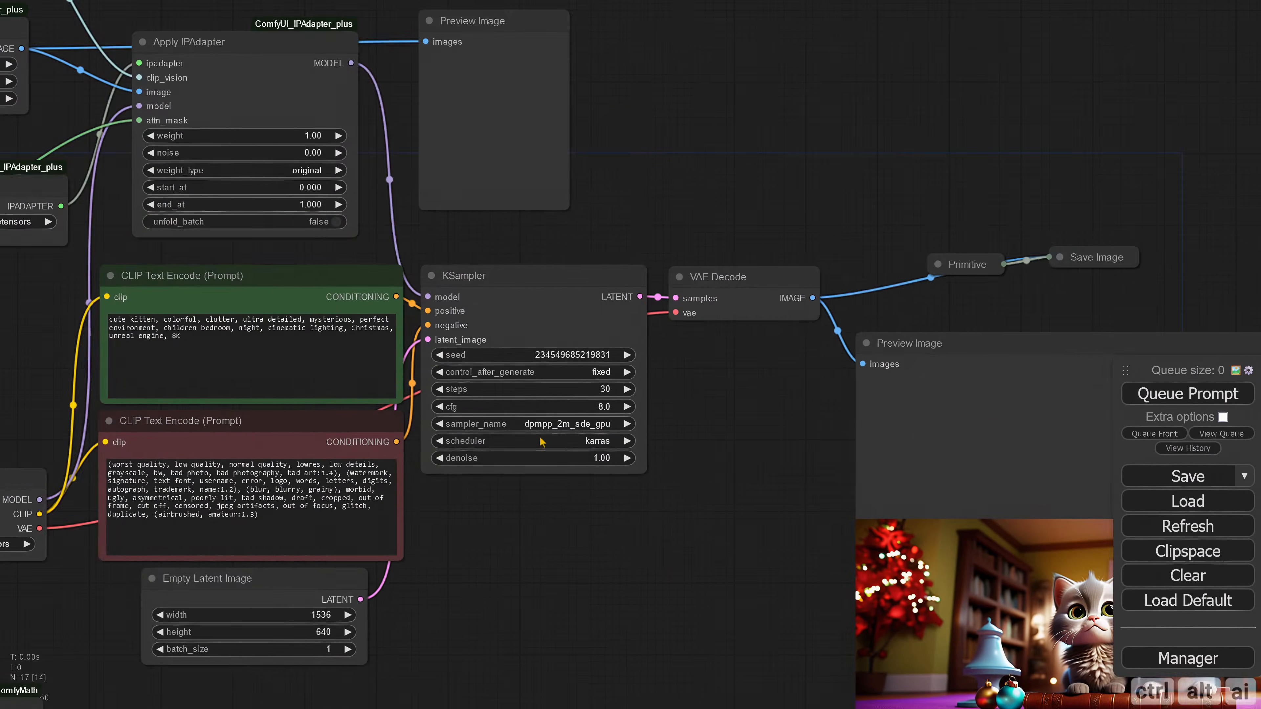
click(316, 170)
click(330, 191)
Step: Queue the prompt with the linear weight type and view the generated image
click(1187, 394)
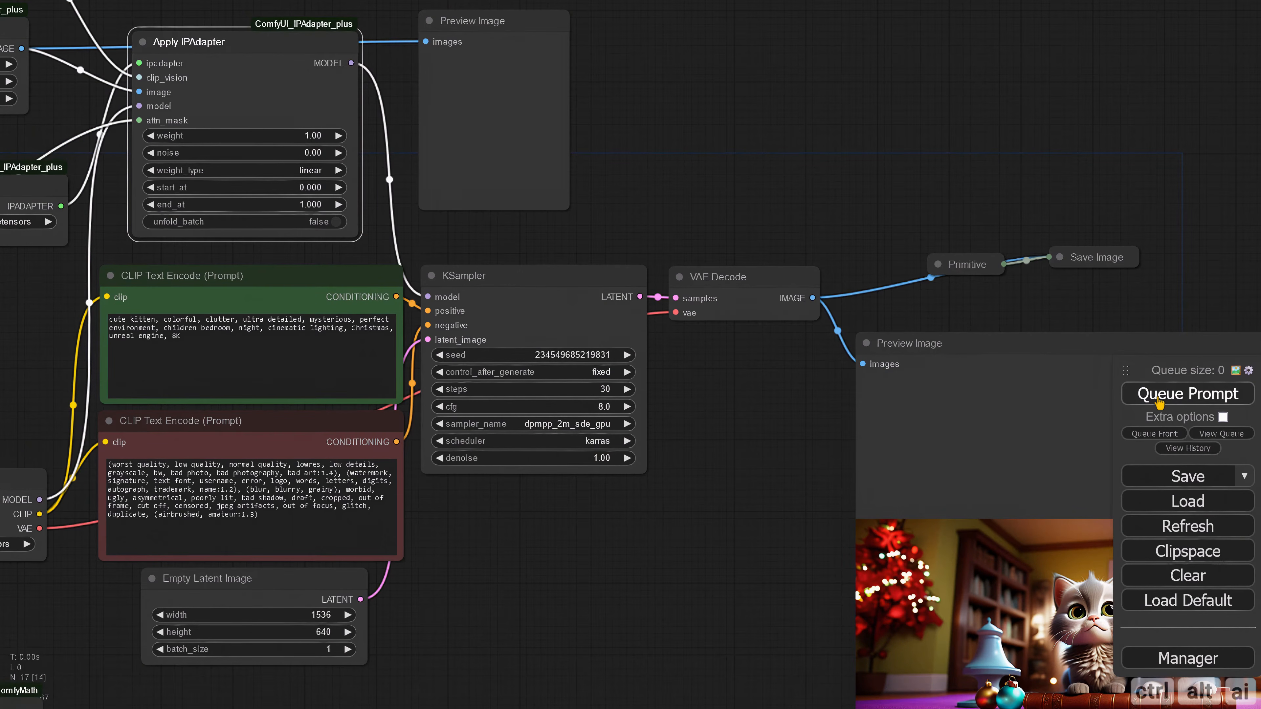
drag(615, 504, 495, 446)
scroll(495, 446, down, 3)
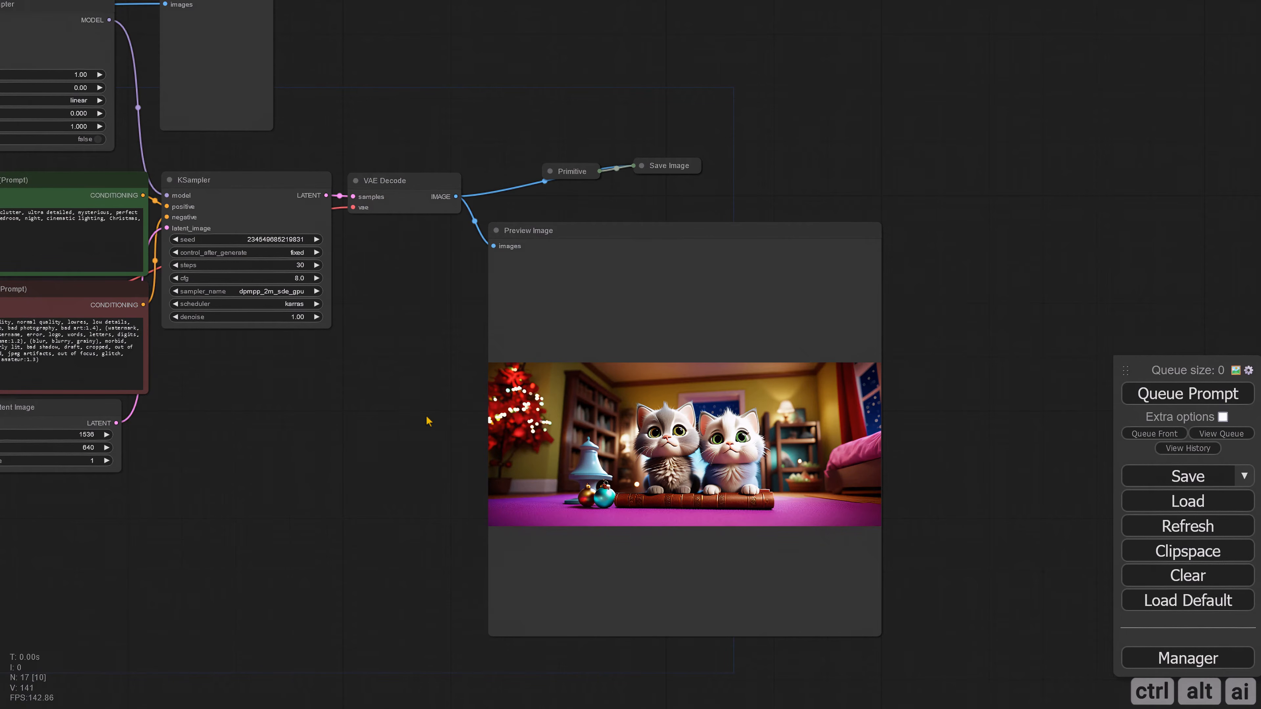
Step: Set weight_type to original and weight to 0.7 in the Apply IPAdapter node
scroll(411, 399, down, 5)
scroll(577, 502, up, 10)
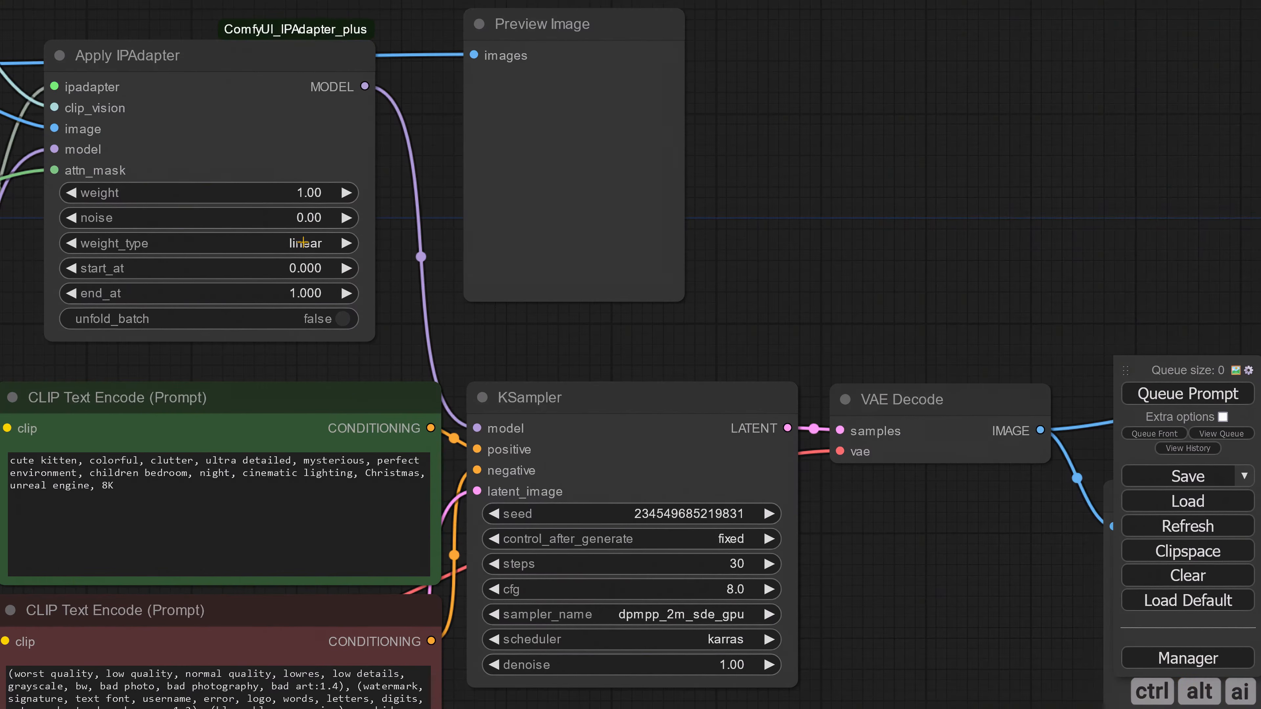
click(302, 242)
click(322, 234)
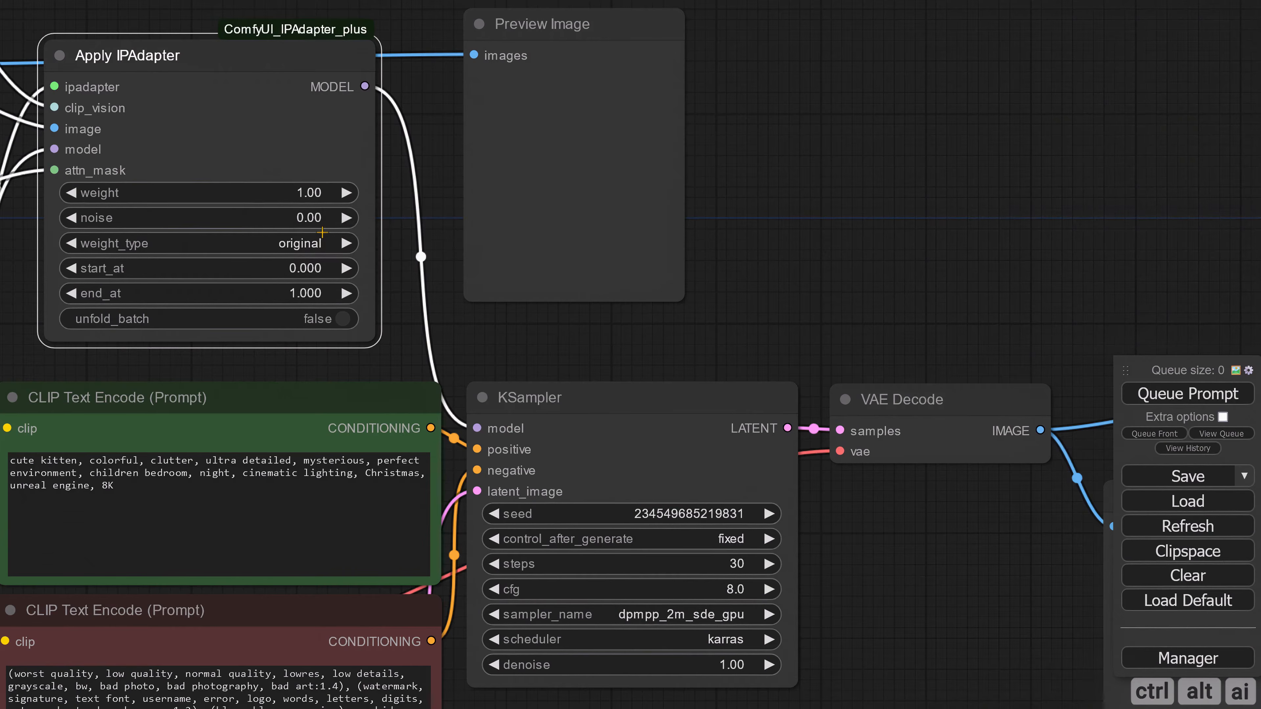
click(305, 192)
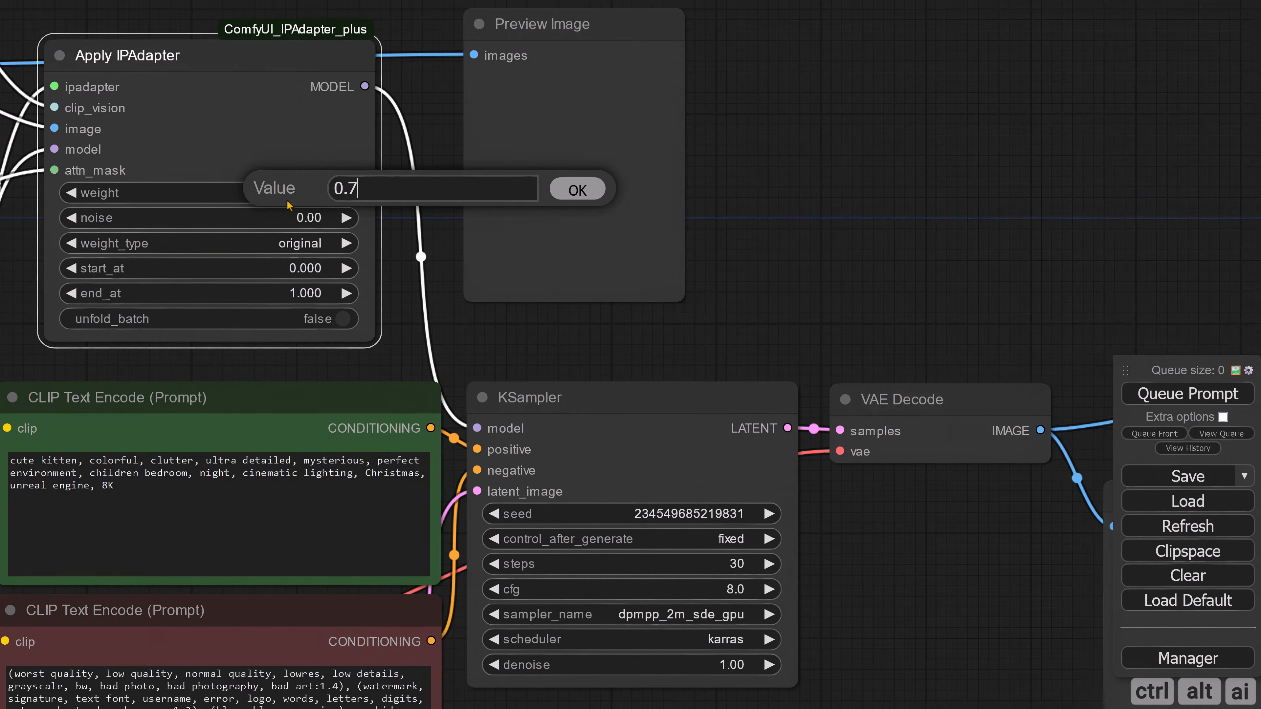
key(Return)
Step: Queue the prompt with the original weight type at 0.7 weight and view the generated image
click(1153, 405)
scroll(547, 512, down, 3)
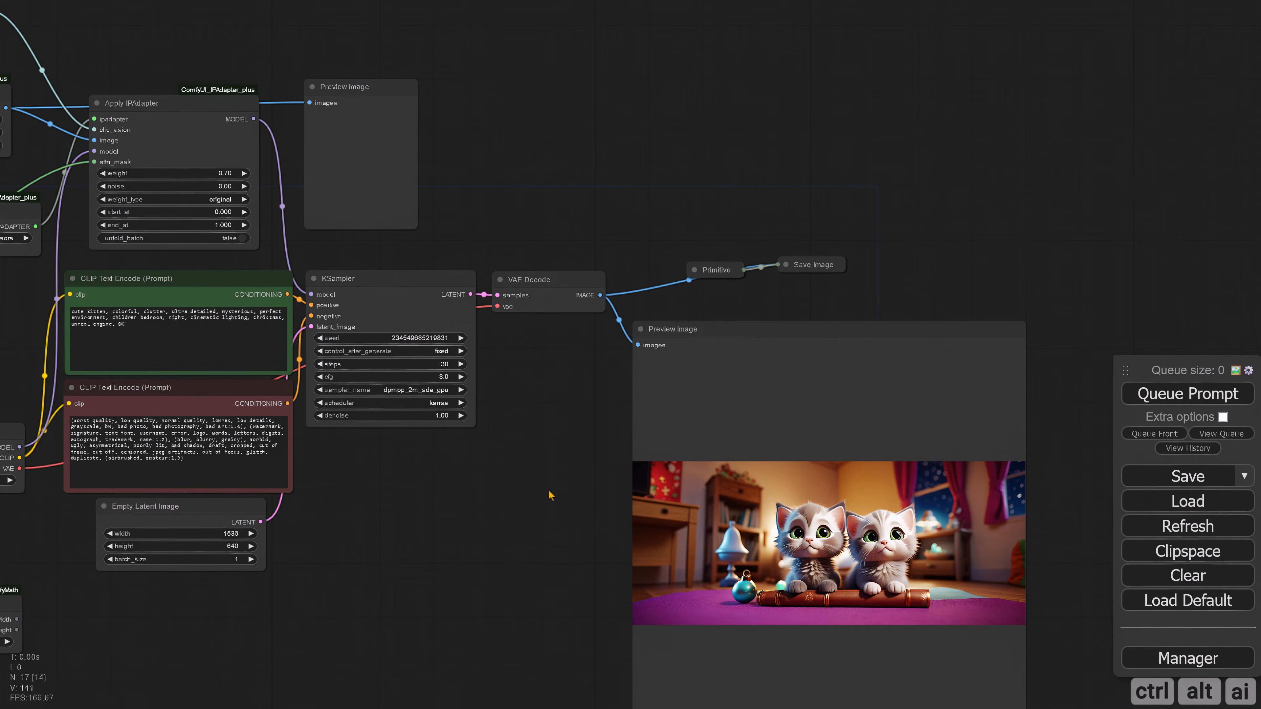
drag(519, 484, 616, 489)
scroll(656, 551, down, 2)
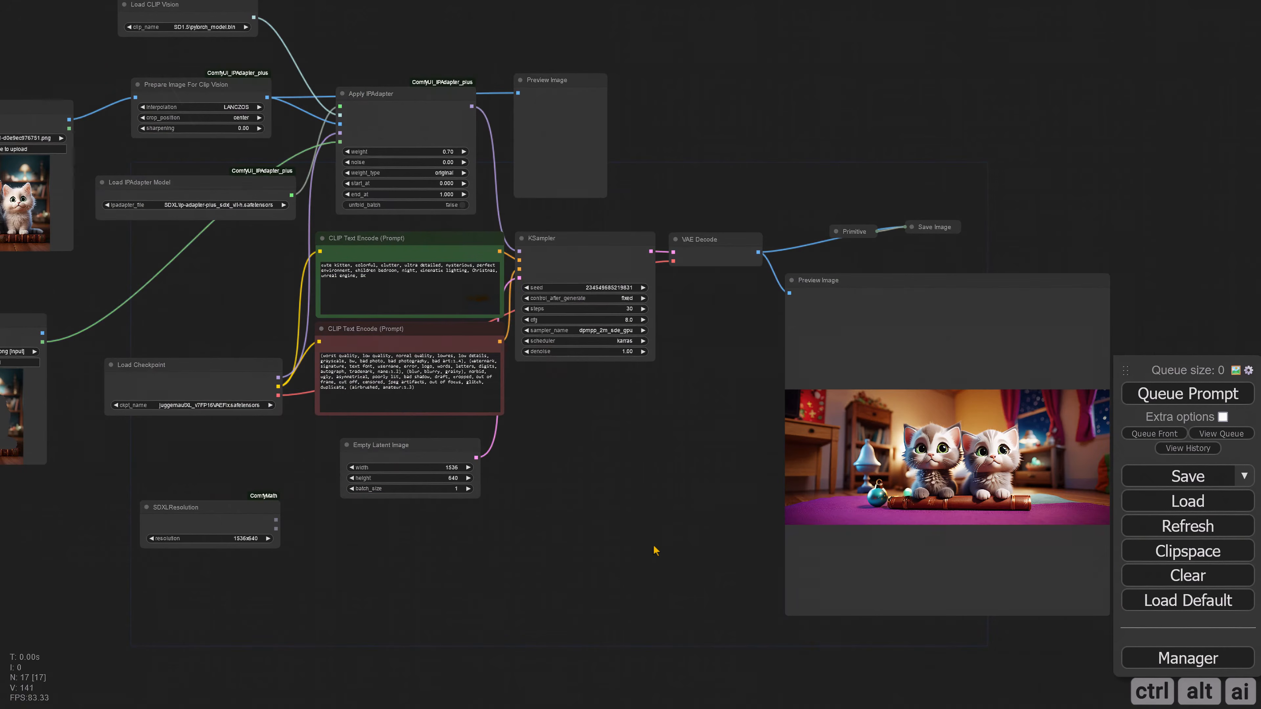
Step: Copy the generated image from the Preview Image node and paste it into the Load Image node that supplies the attention mask
right_click(802, 295)
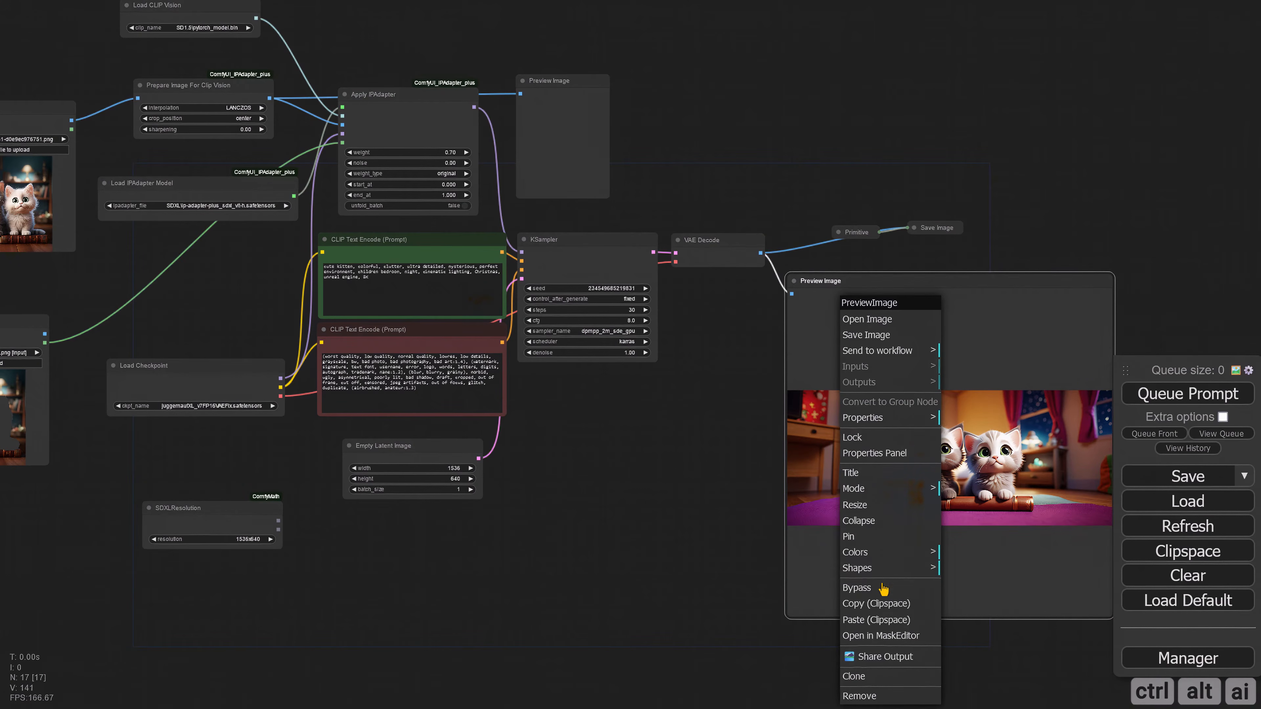
click(837, 601)
drag(184, 474, 511, 489)
right_click(317, 410)
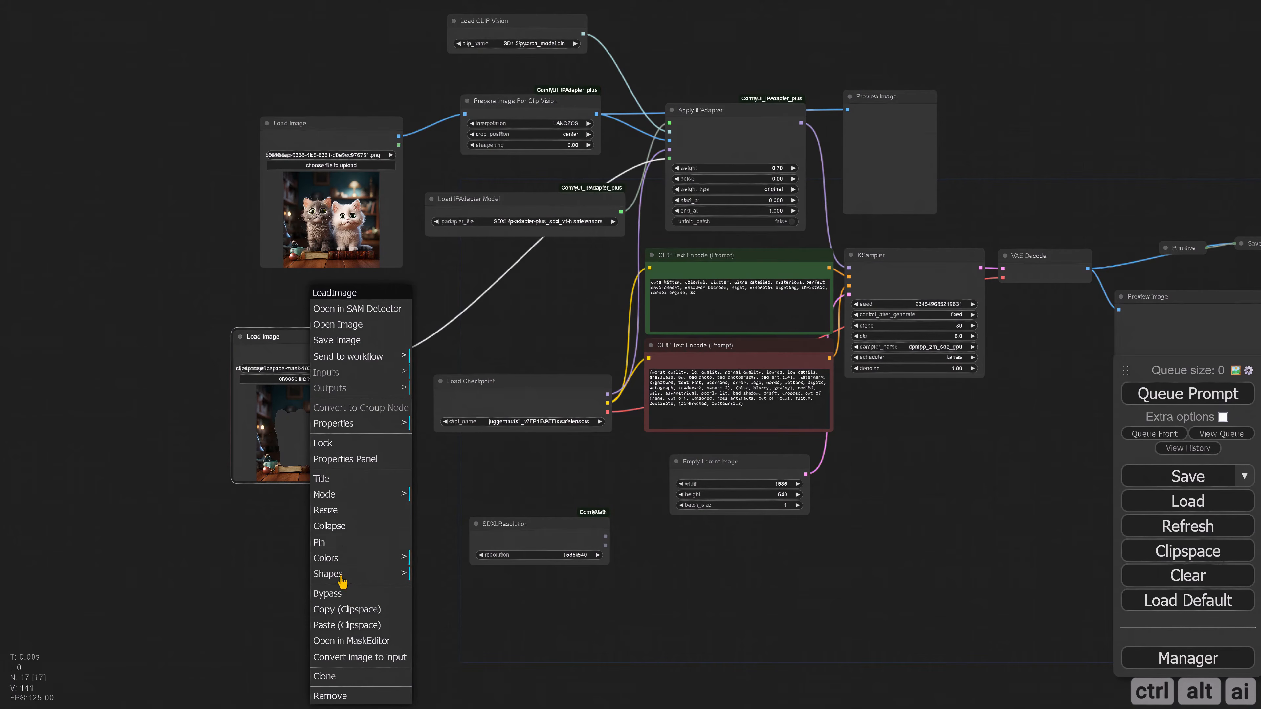
click(346, 624)
Step: Paint a mask over the left part of the pasted image, up to the left kitten, in MaskEditor and save it to the node
drag(264, 543, 355, 584)
right_click(369, 480)
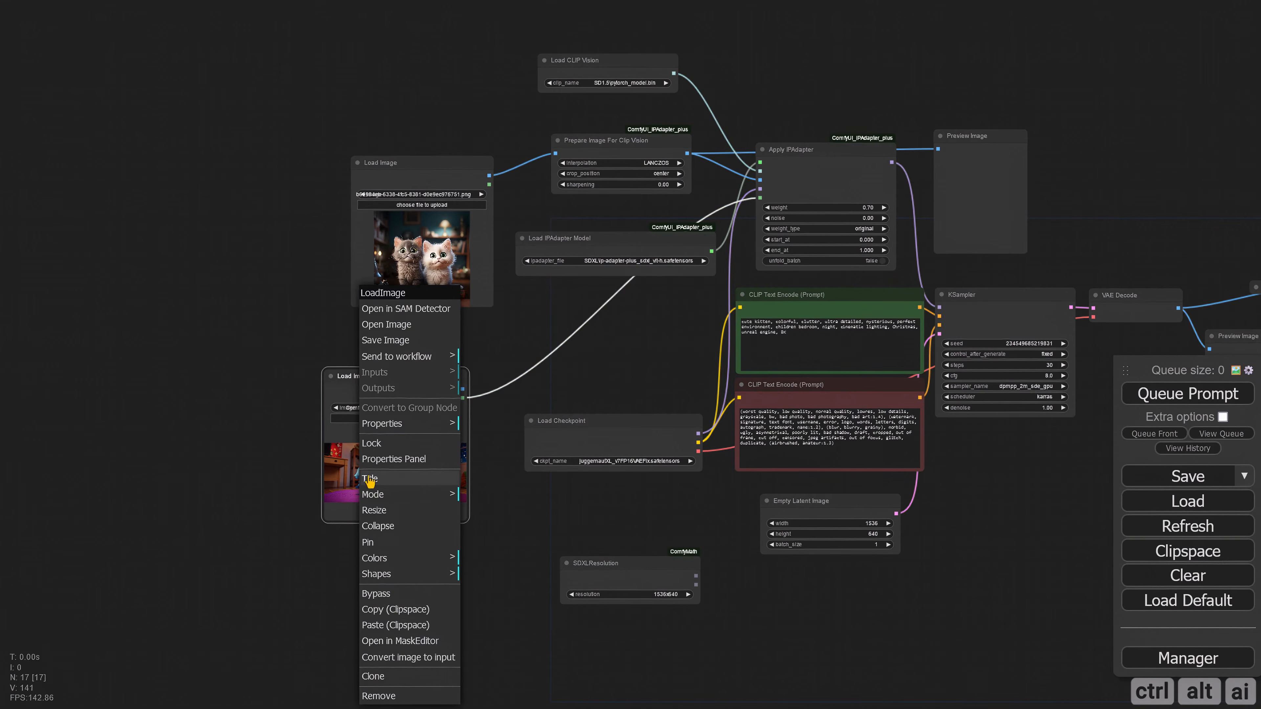
click(397, 641)
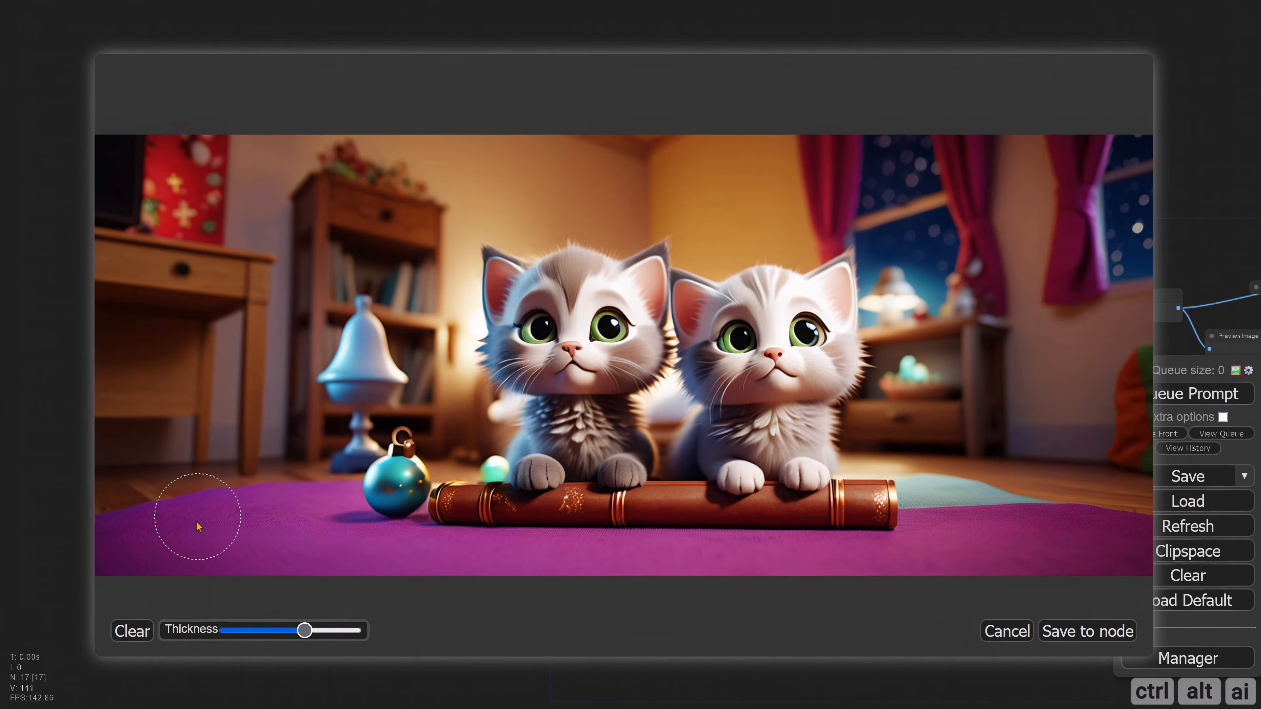
mouse_move(176, 489)
mouse_down()
mouse_move(192, 302)
mouse_move(205, 252)
mouse_move(236, 241)
mouse_move(464, 242)
mouse_move(489, 276)
mouse_move(503, 359)
mouse_move(506, 500)
mouse_move(211, 495)
mouse_move(221, 337)
mouse_move(268, 285)
mouse_move(427, 285)
mouse_move(447, 374)
mouse_move(448, 477)
mouse_move(359, 325)
mouse_move(248, 383)
mouse_move(301, 462)
mouse_move(322, 386)
mouse_move(280, 442)
mouse_move(387, 449)
mouse_up()
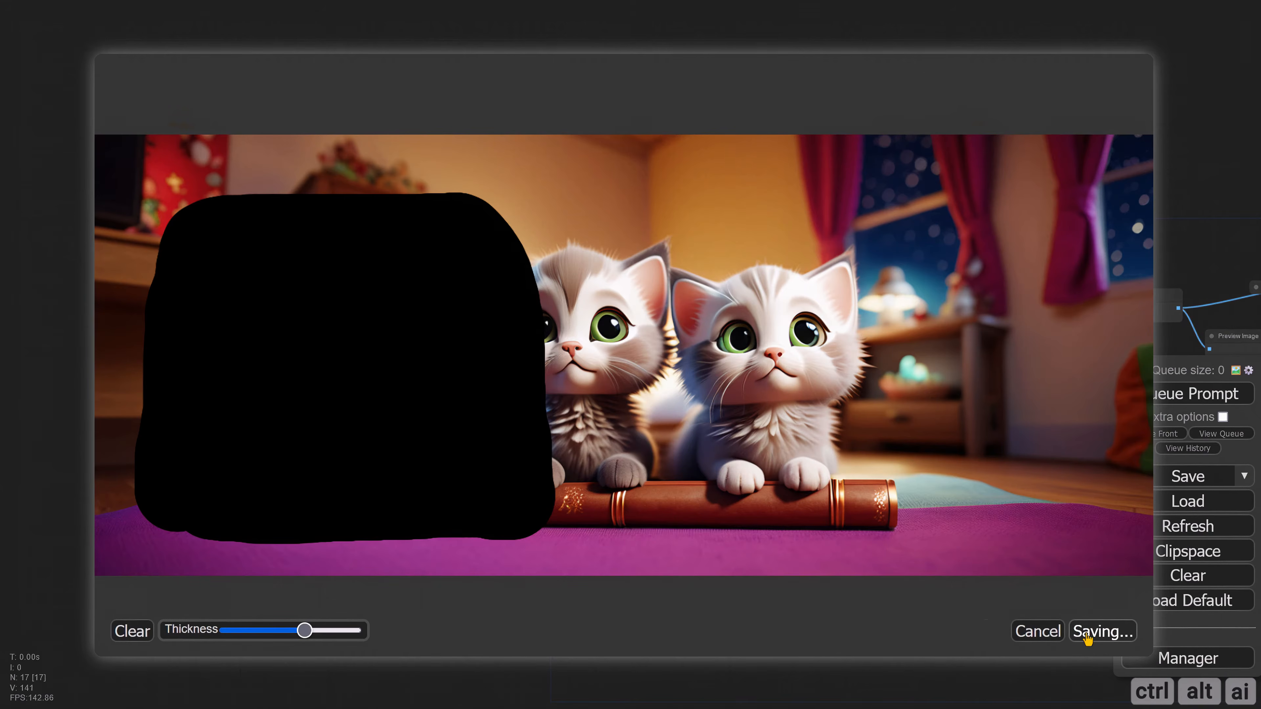
click(1087, 635)
Step: Queue the prompt with the left-side attention mask and inspect the generated image
click(1186, 393)
drag(1013, 588, 431, 545)
scroll(783, 548, up, 8)
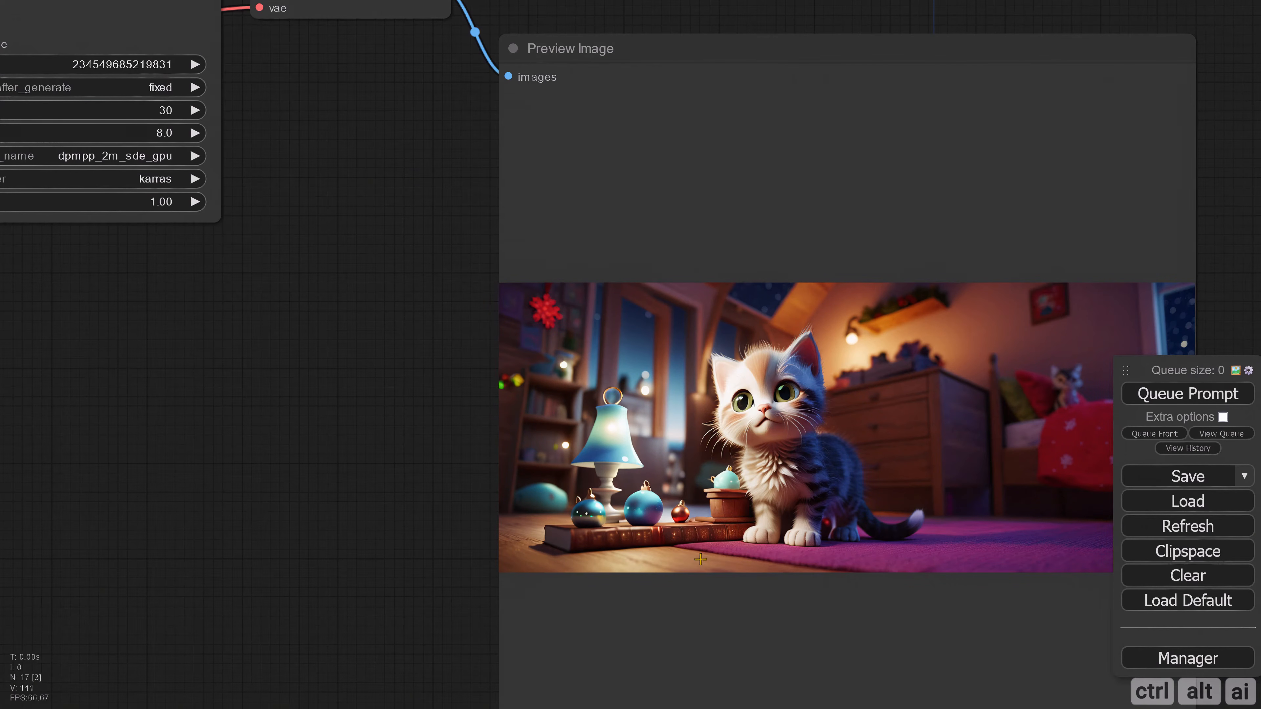
scroll(700, 559, down, 4)
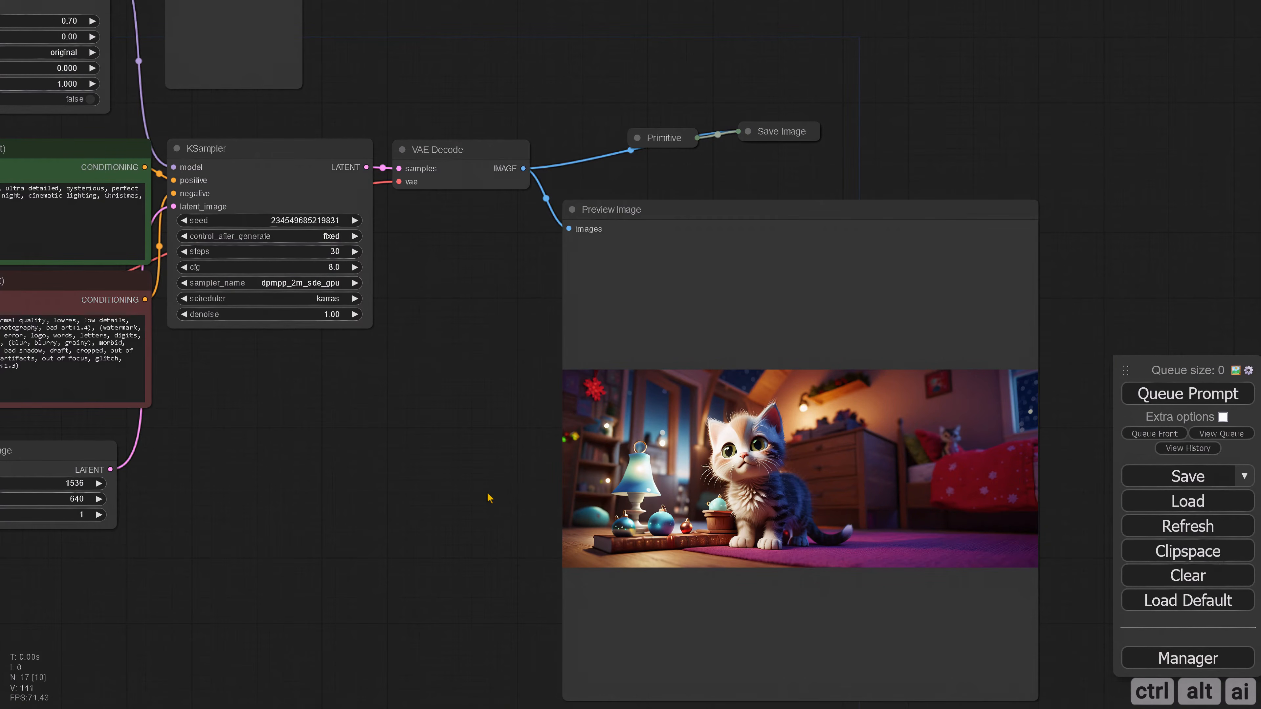
Step: Set the weight to 1 in the Apply IPAdapter node
drag(321, 419, 569, 526)
drag(337, 531, 617, 525)
drag(211, 358, 545, 384)
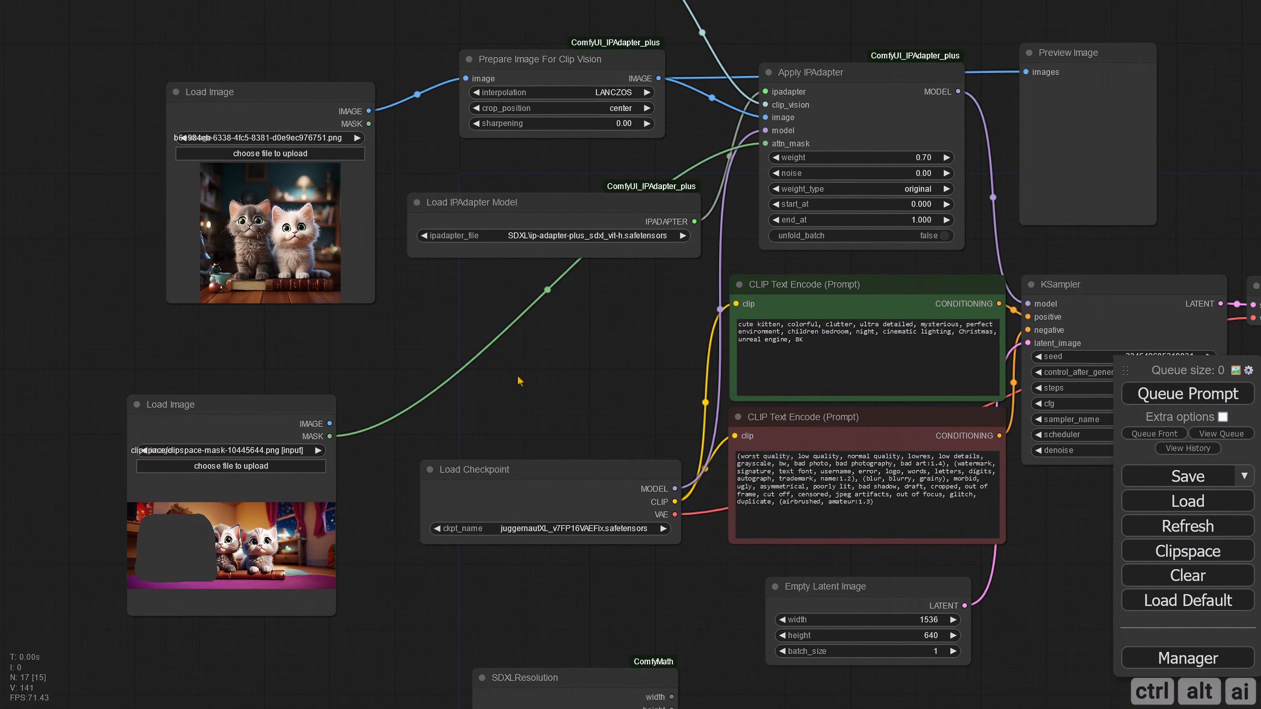
click(929, 157)
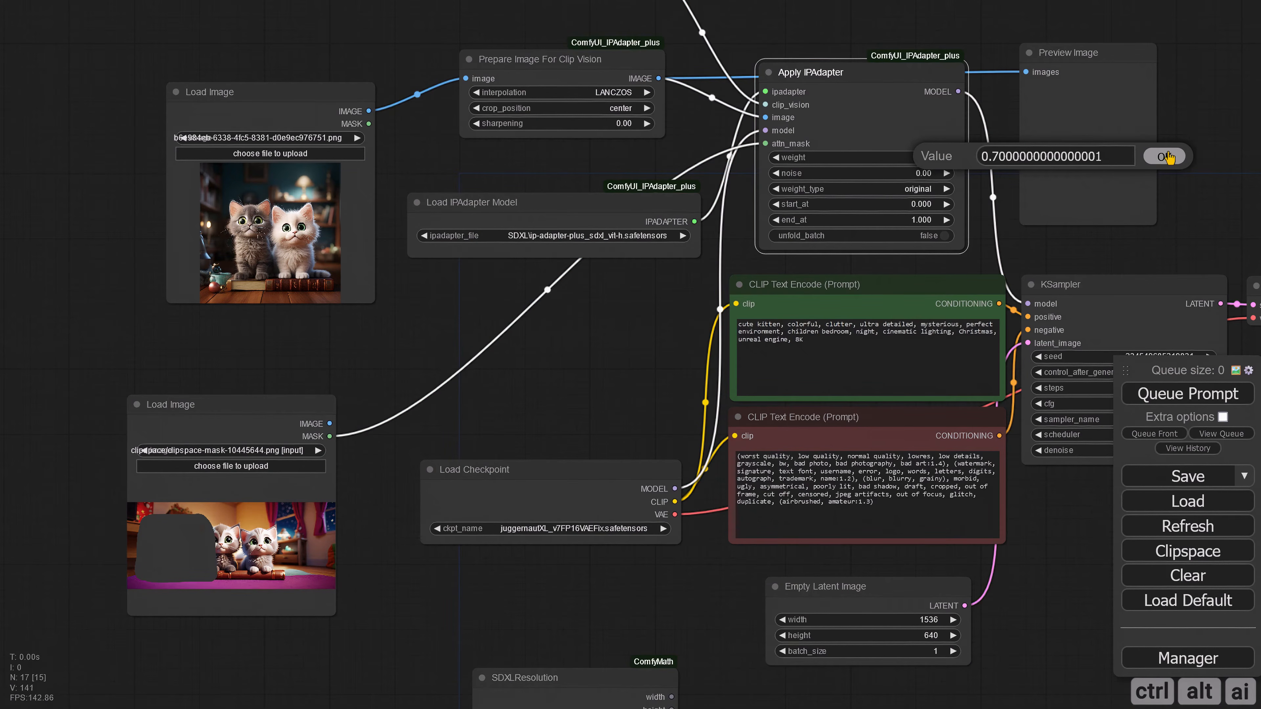
key(ctrl+a)
text(1)
key(Return)
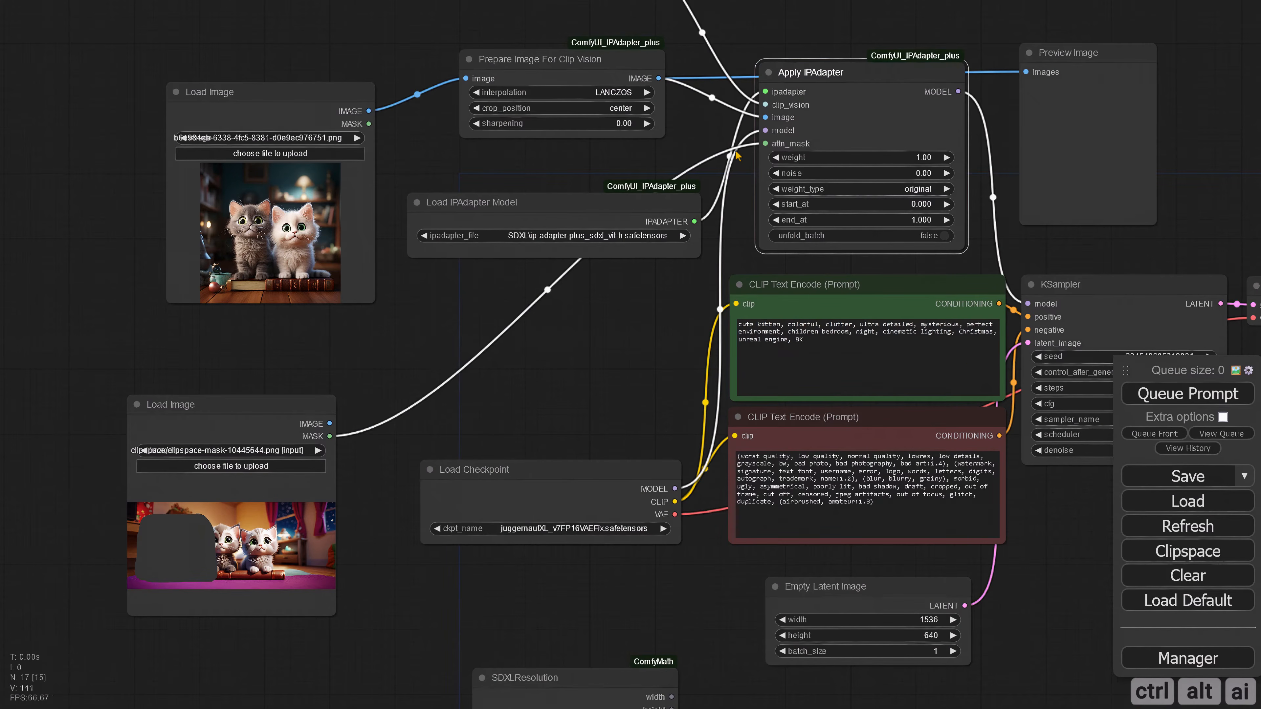
Step: Queue the prompt with the left-side mask at weight 1 and inspect the generated image
click(1159, 407)
scroll(1062, 526, down, 4)
drag(1062, 527, 389, 392)
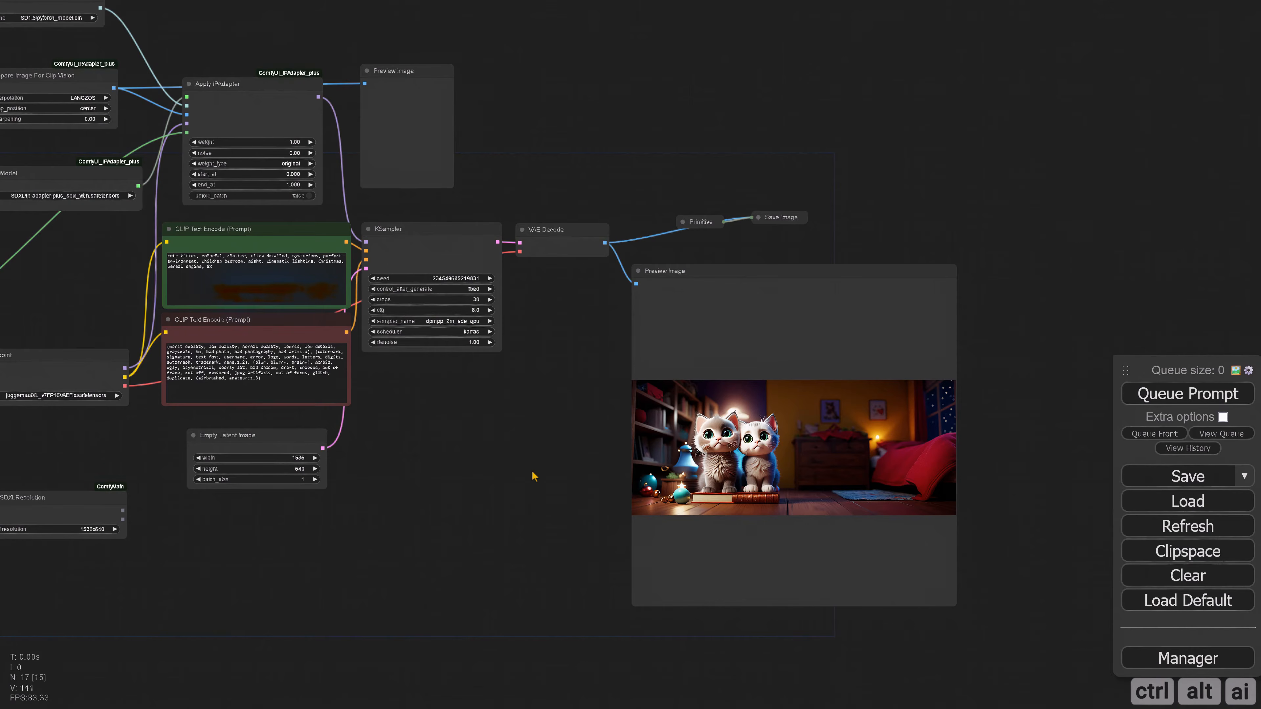
scroll(558, 463, up, 4)
drag(612, 478, 444, 465)
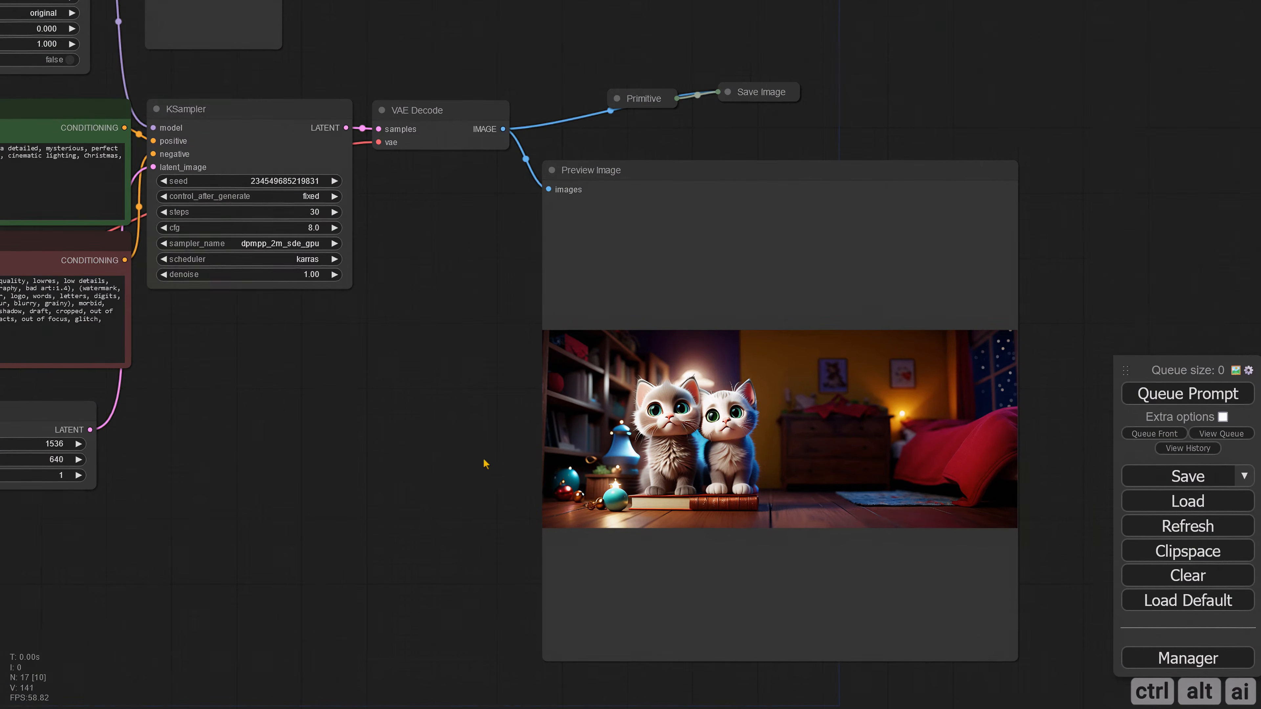
Step: Clear the mask in MaskEditor, paint a new one over the image's right part, and save it to the node
scroll(445, 458, down, 4)
drag(445, 458, 730, 463)
drag(550, 460, 901, 468)
scroll(400, 461, up, 3)
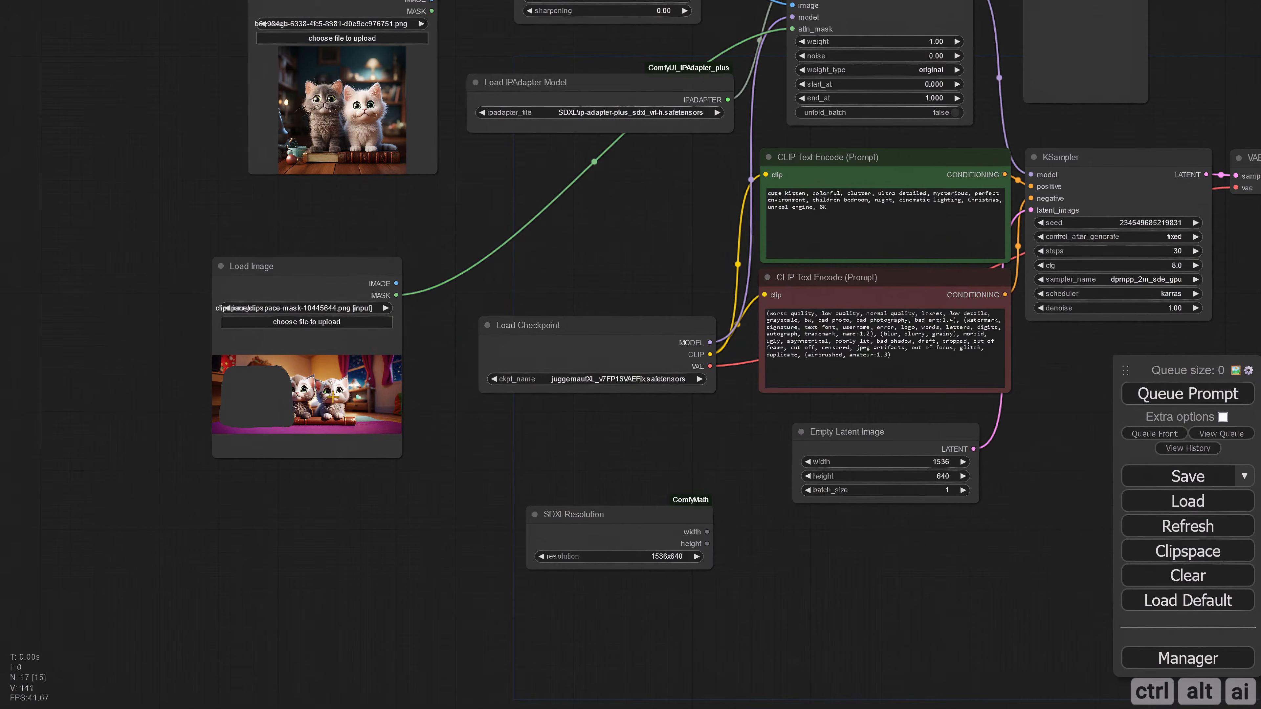
right_click(321, 278)
click(373, 642)
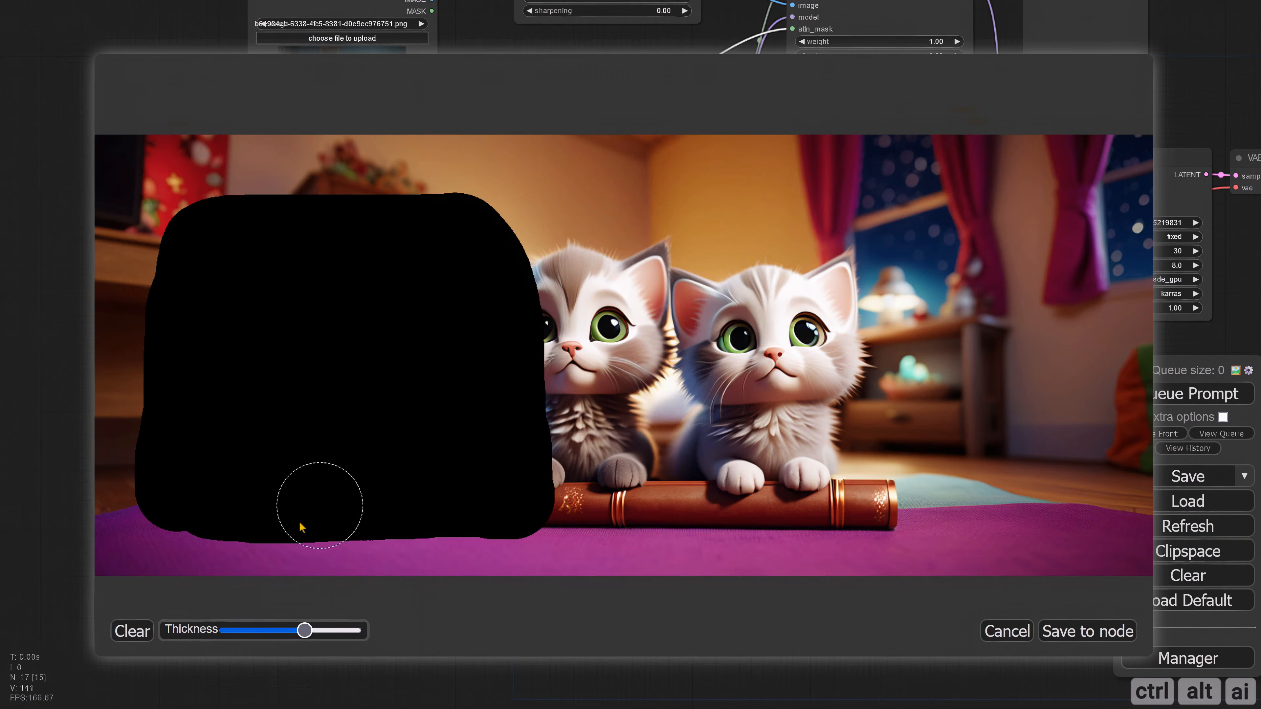
click(134, 637)
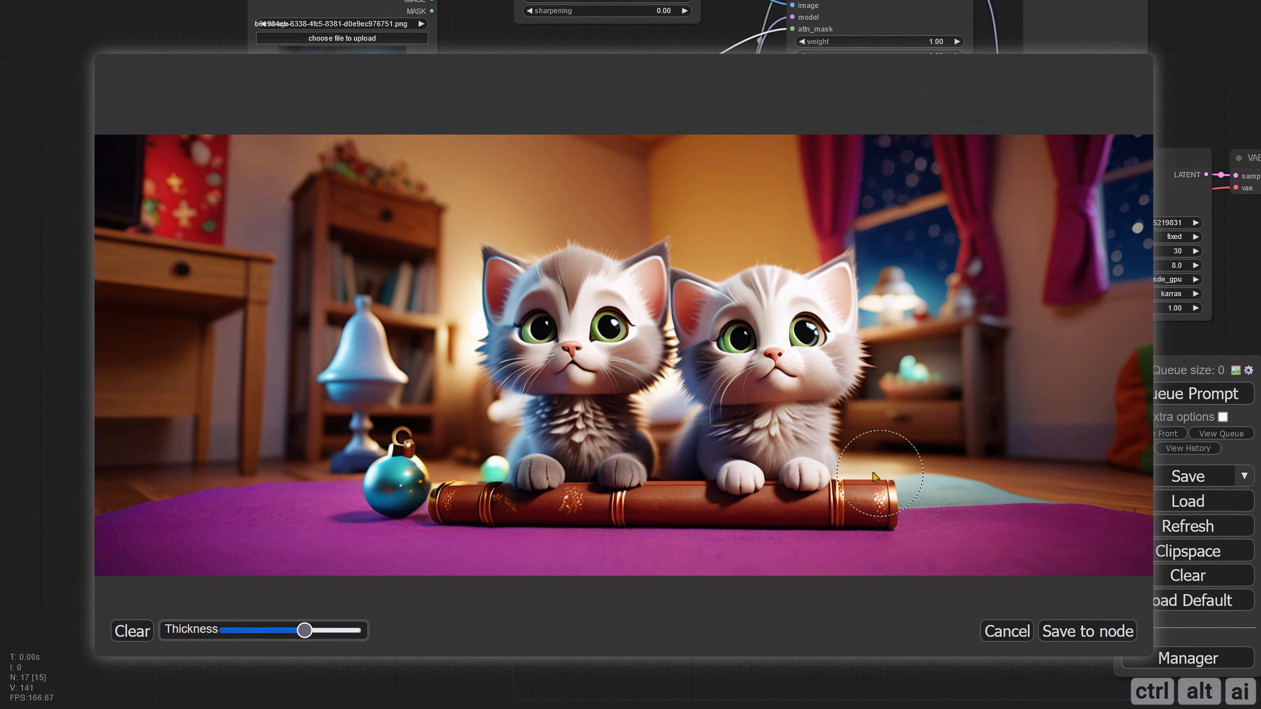
mouse_move(849, 474)
mouse_down()
mouse_move(1112, 475)
mouse_move(1125, 243)
mouse_move(1037, 222)
mouse_move(789, 227)
mouse_move(747, 298)
mouse_move(758, 477)
mouse_move(1084, 389)
mouse_move(726, 287)
mouse_move(799, 414)
mouse_move(1041, 324)
mouse_move(1056, 410)
mouse_up()
click(1085, 630)
Step: Queue the prompt with the right-side mask and inspect the generated image
drag(687, 453, 591, 446)
click(1185, 400)
drag(1103, 444, 519, 450)
scroll(521, 452, down, 3)
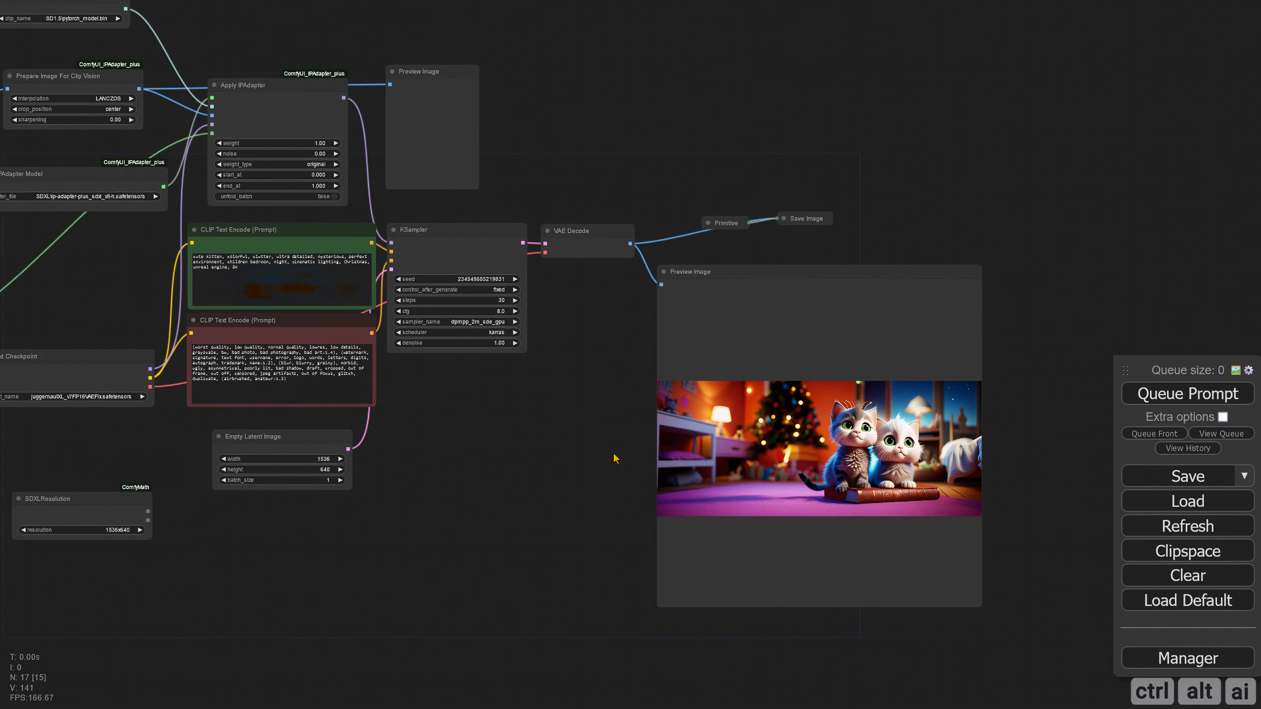
scroll(521, 464, up, 3)
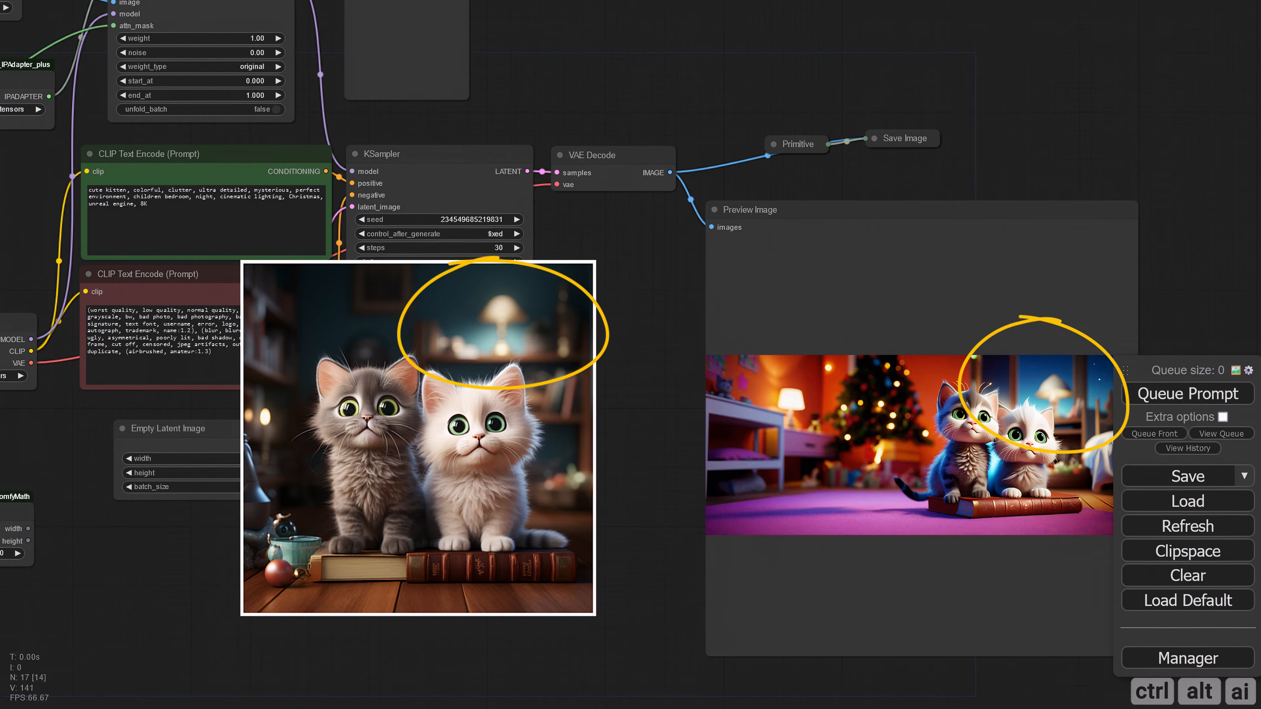
scroll(605, 479, down, 3)
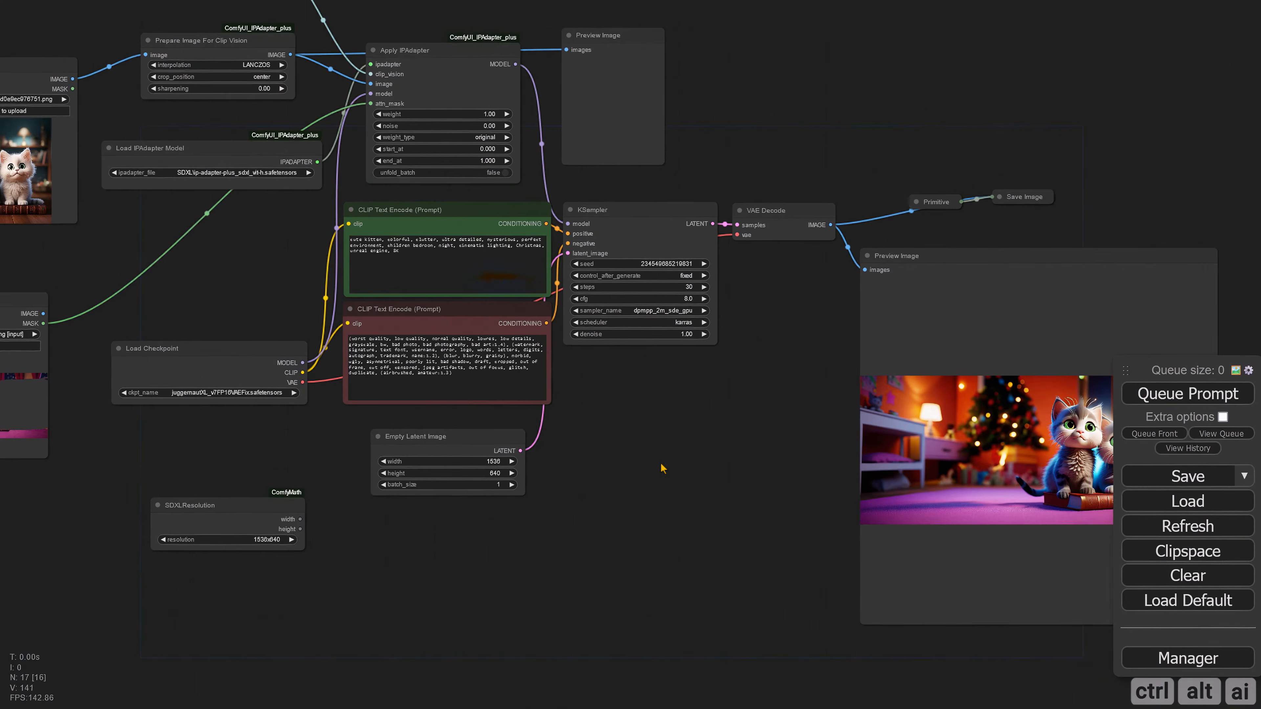
Step: Replace the mask in MaskEditor with two separate areas on either side of the kittens and save it to the node
scroll(355, 470, down, 1)
drag(224, 470, 625, 470)
scroll(499, 466, up, 3)
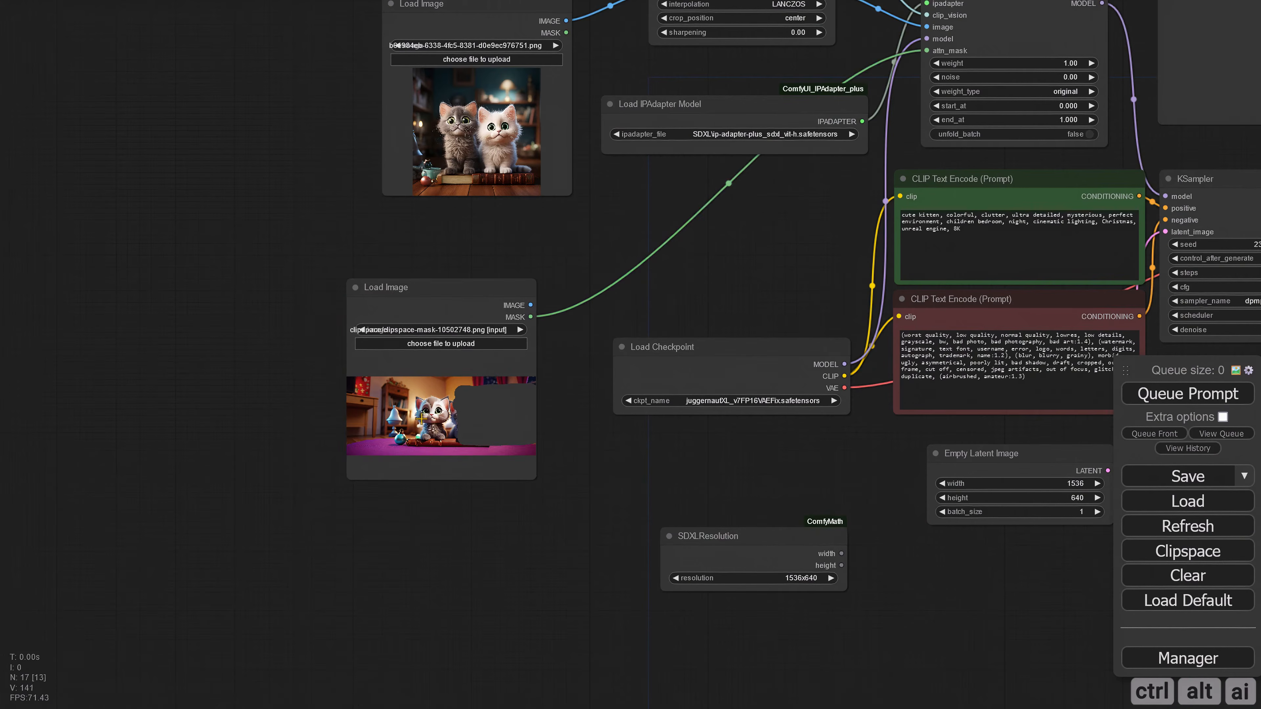
right_click(418, 416)
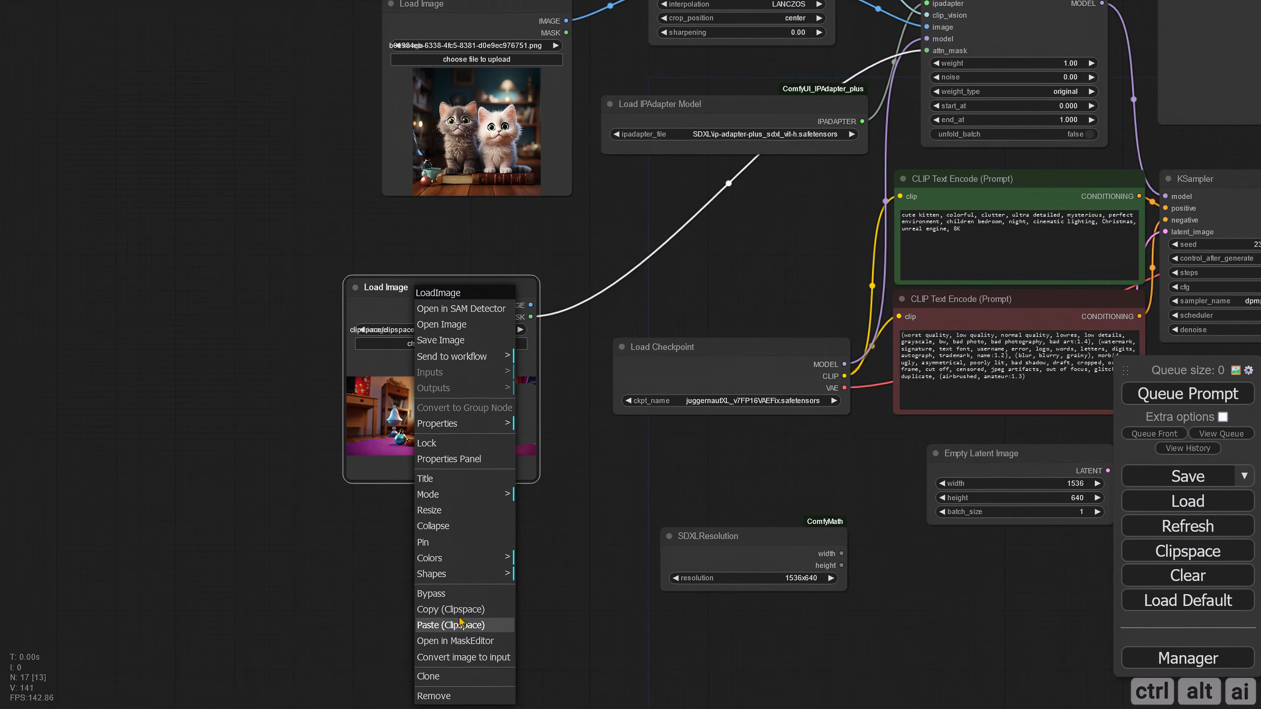
click(462, 641)
click(122, 637)
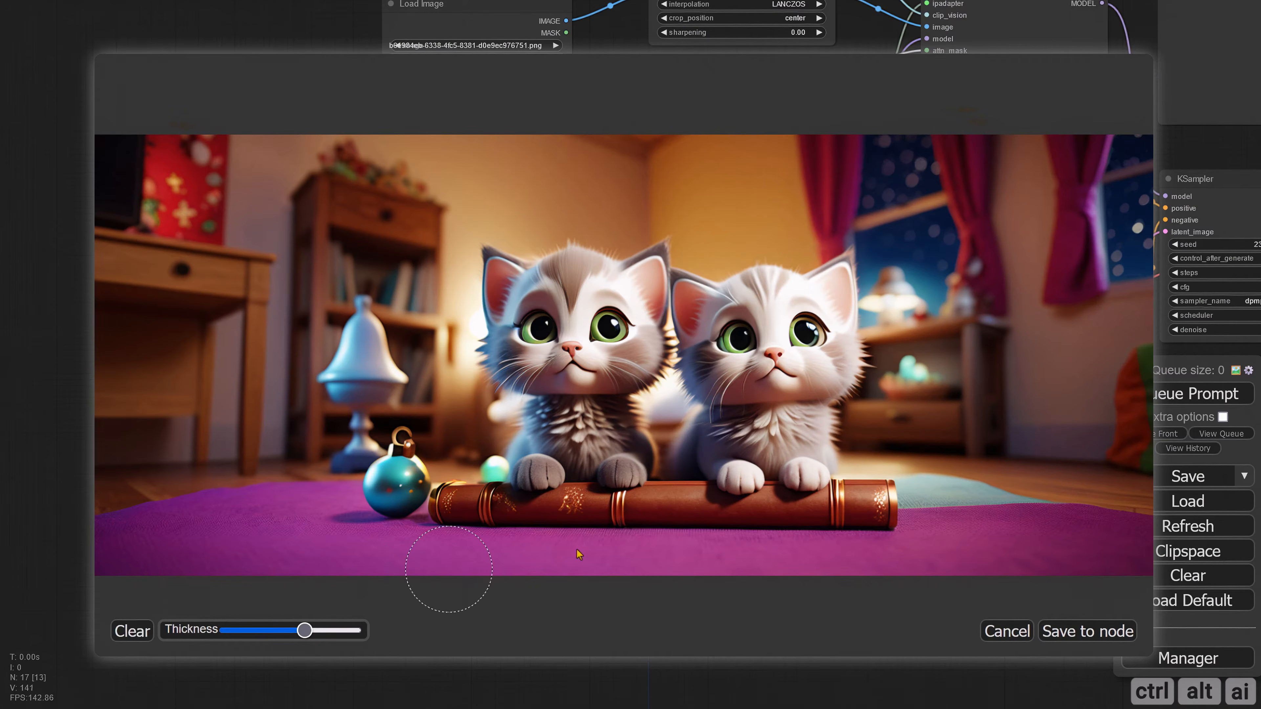
mouse_move(935, 469)
mouse_down()
mouse_move(1089, 462)
mouse_move(1081, 243)
mouse_move(864, 245)
mouse_move(877, 457)
mouse_move(983, 458)
mouse_move(1062, 369)
mouse_move(1042, 281)
mouse_move(896, 306)
mouse_move(938, 442)
mouse_move(1004, 385)
mouse_up()
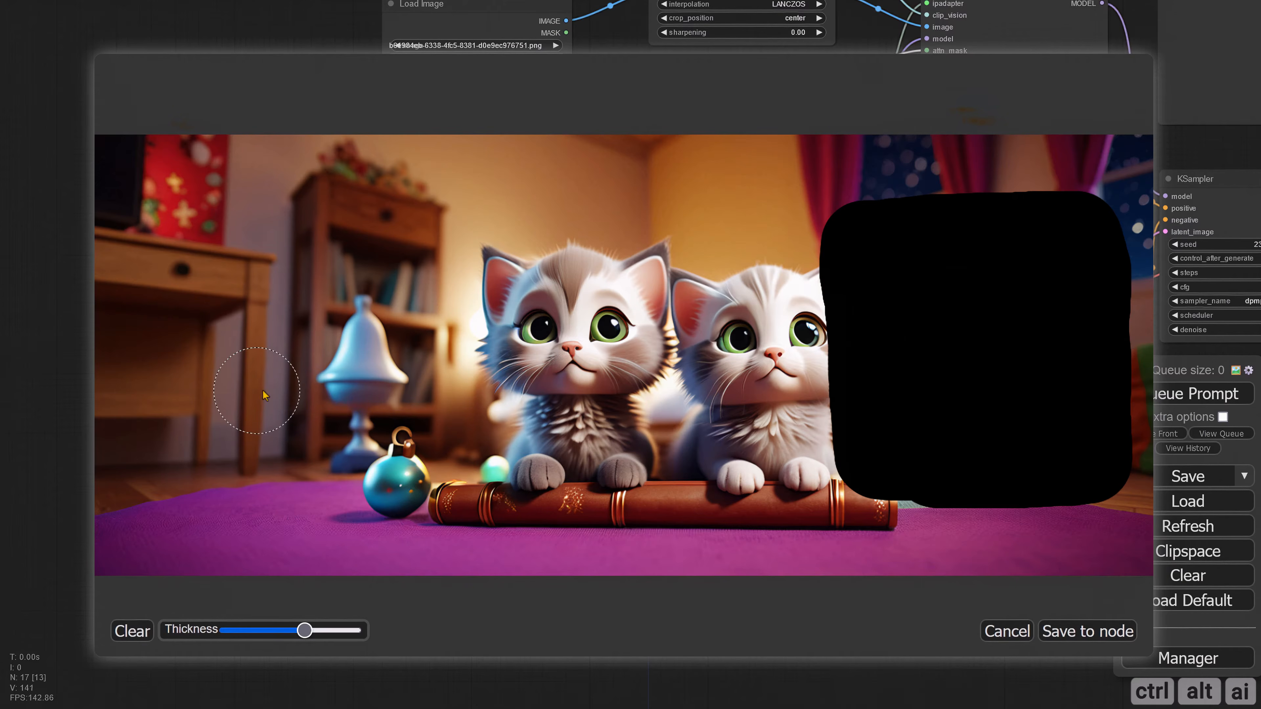
mouse_move(233, 446)
mouse_down()
mouse_move(441, 451)
mouse_move(415, 247)
mouse_move(172, 254)
mouse_move(184, 476)
mouse_move(442, 460)
mouse_move(387, 314)
mouse_move(230, 315)
mouse_move(263, 379)
mouse_move(334, 408)
mouse_move(378, 377)
mouse_up()
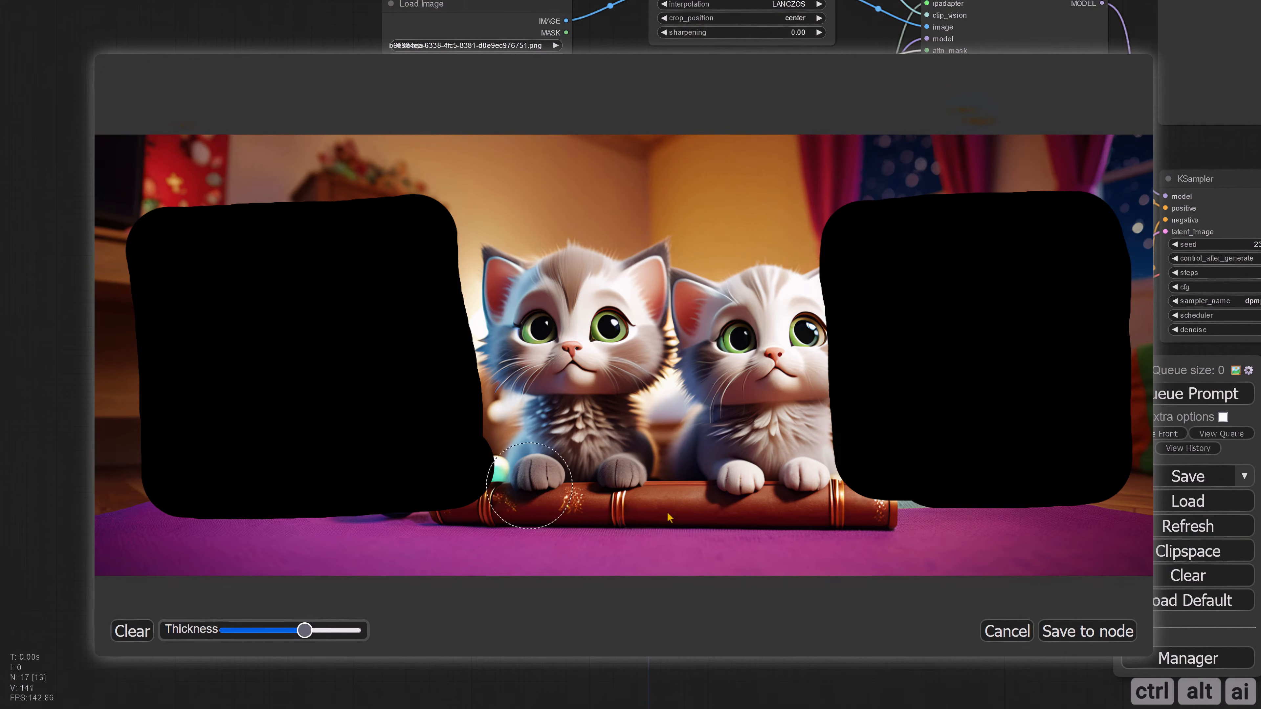
click(1085, 632)
Step: Queue the prompt with the two-area mask and inspect the generated image
click(1174, 398)
drag(828, 496, 298, 456)
scroll(699, 566, down, 3)
drag(698, 569, 333, 535)
scroll(367, 520, up, 6)
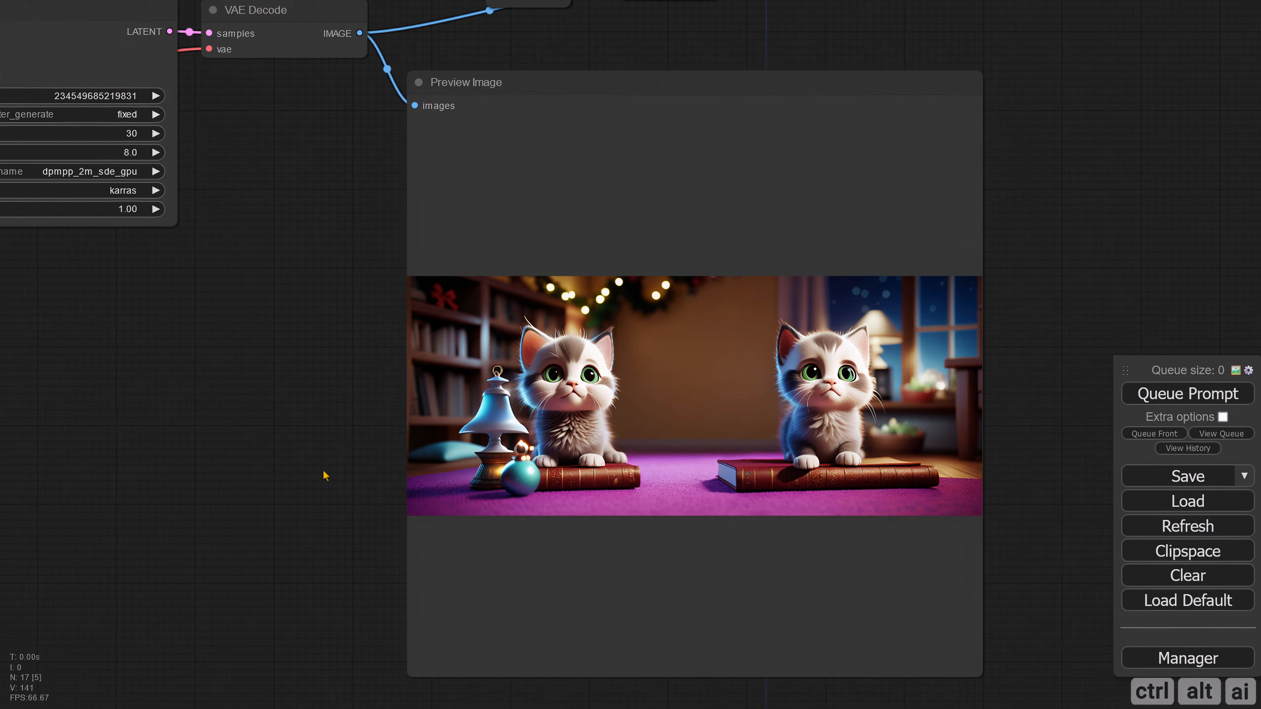
scroll(324, 475, down, 5)
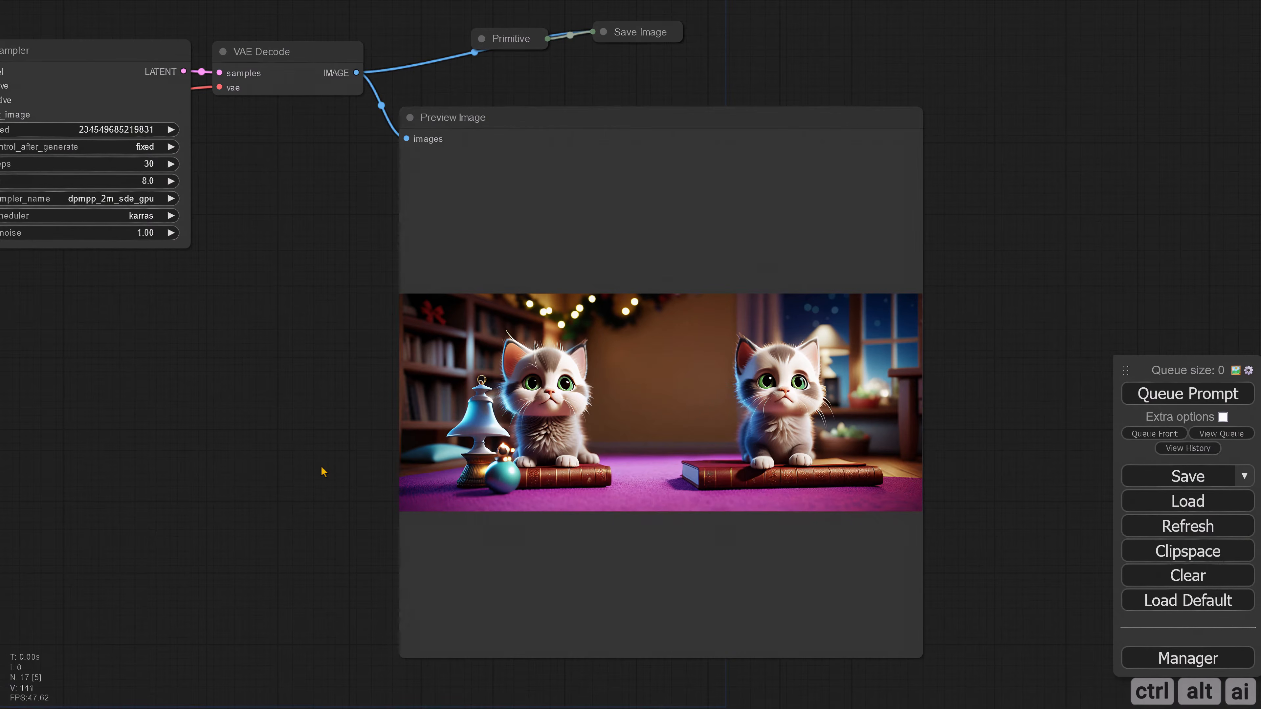
drag(306, 468, 498, 500)
drag(361, 475, 662, 497)
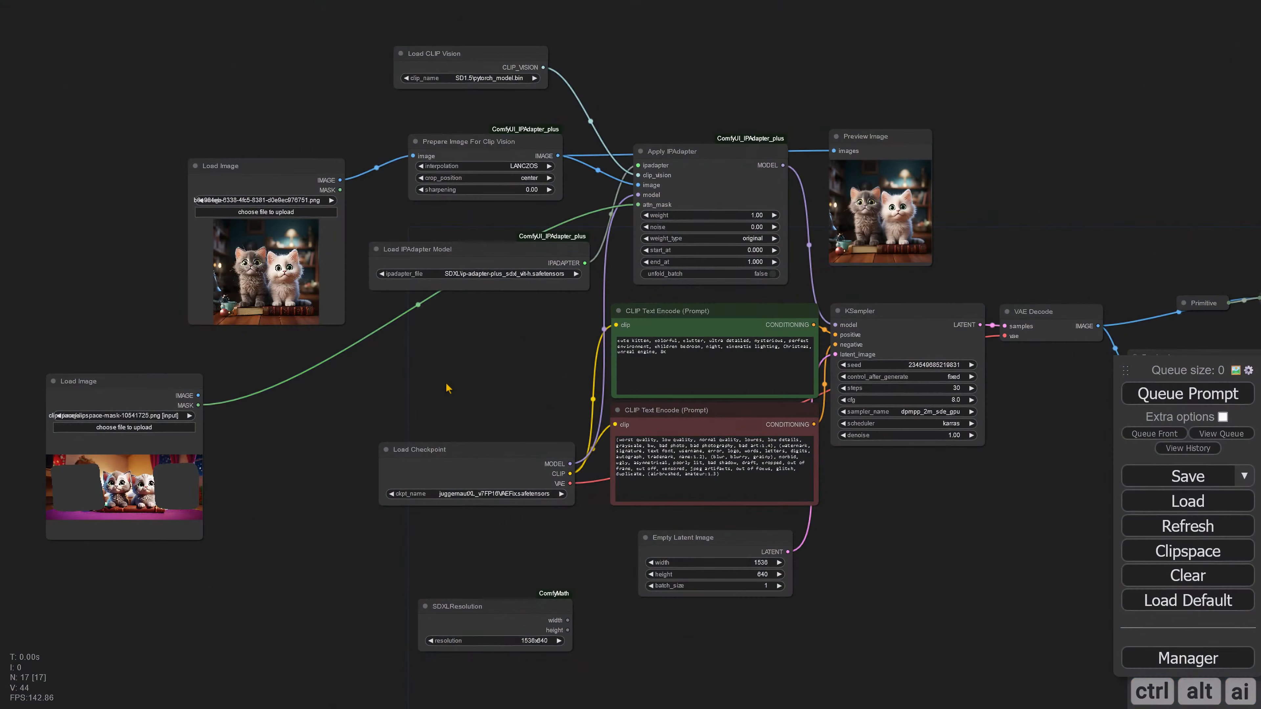
Step: Delete the Preview Image node attached to the Prepare Image For Clip Vision output
scroll(806, 440, down, 2)
scroll(806, 439, up, 5)
click(563, 455)
click(564, 468)
click(807, 467)
drag(310, 275, 444, 423)
click(914, 221)
drag(914, 221, 720, 63)
drag(887, 143, 903, 215)
drag(740, 116, 775, 111)
key(Delete)
click(269, 308)
ctrl+click(452, 285)
ctrl+click(722, 297)
drag(916, 286, 883, 209)
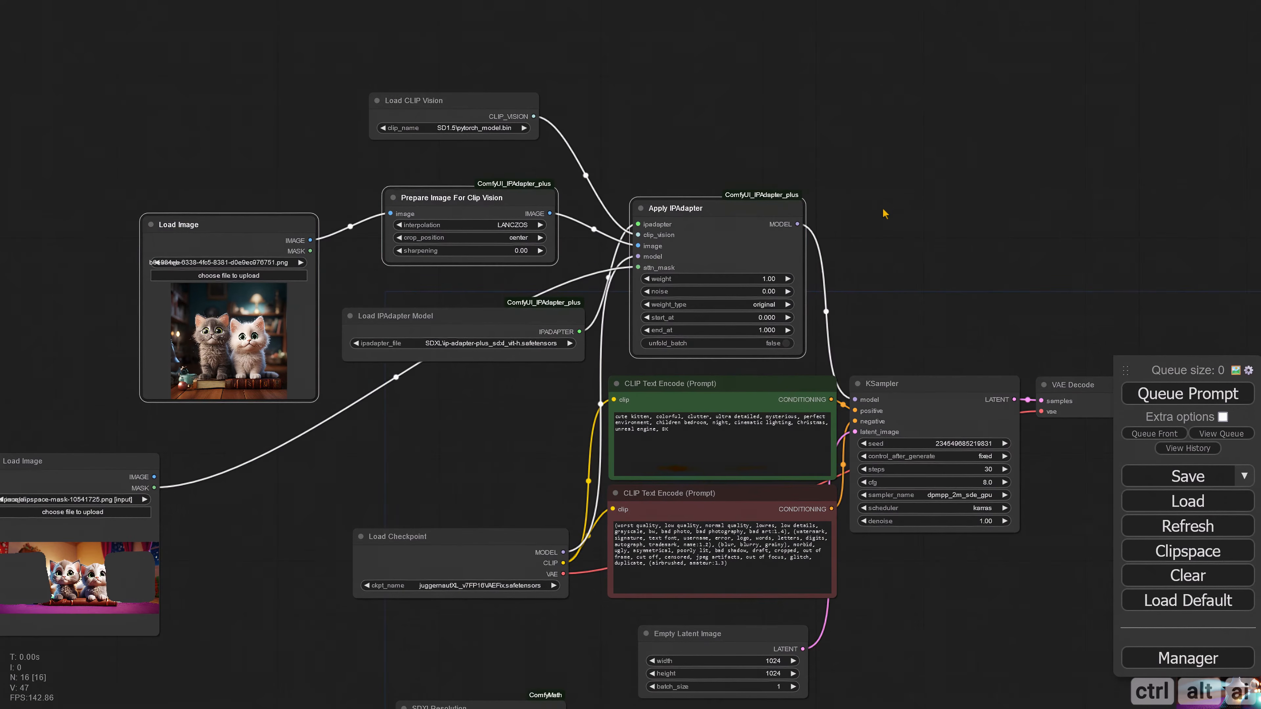
Step: Move the Load Image node that holds the mask to the left of the reference Load Image node
drag(366, 476, 572, 486)
drag(298, 479, 201, 242)
drag(298, 298, 199, 309)
Step: Duplicate both Load Image nodes, Prepare Image For Clip Vision and Apply IPAdapter with their input connections, placing the copies below the originals
click(121, 246)
ctrl+click(307, 245)
ctrl+click(775, 232)
ctrl+click(583, 220)
drag(546, 440, 400, 427)
scroll(816, 285, down, 5)
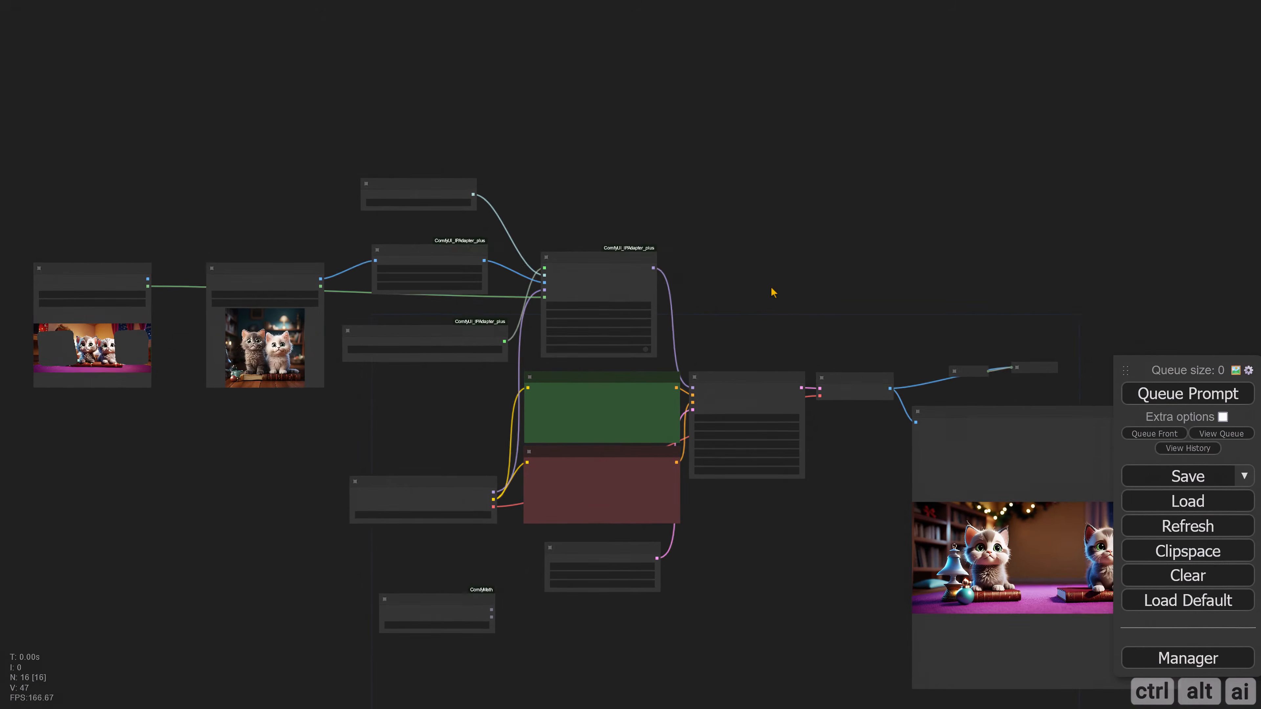
key(ctrl+shift+v)
drag(49, 443, 96, 458)
Step: Move the duplicated Apply IPAdapter node to the right of the original Apply IPAdapter
click(738, 304)
drag(619, 429, 757, 287)
scroll(757, 287, up, 9)
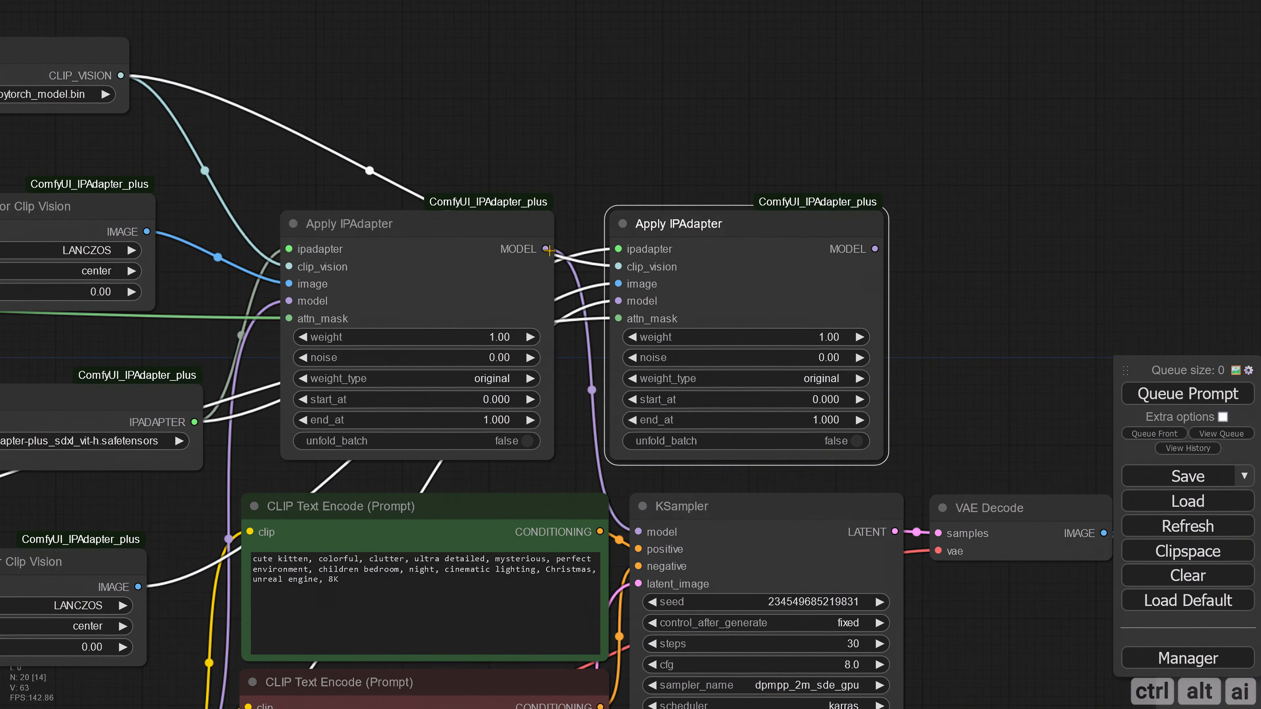
Step: Chain the first Apply IPAdapter's MODEL output into the second one, and connect the second one's MODEL output to the KSampler
drag(549, 250, 618, 301)
scroll(953, 308, down, 2)
drag(953, 306, 992, 249)
drag(928, 201, 734, 435)
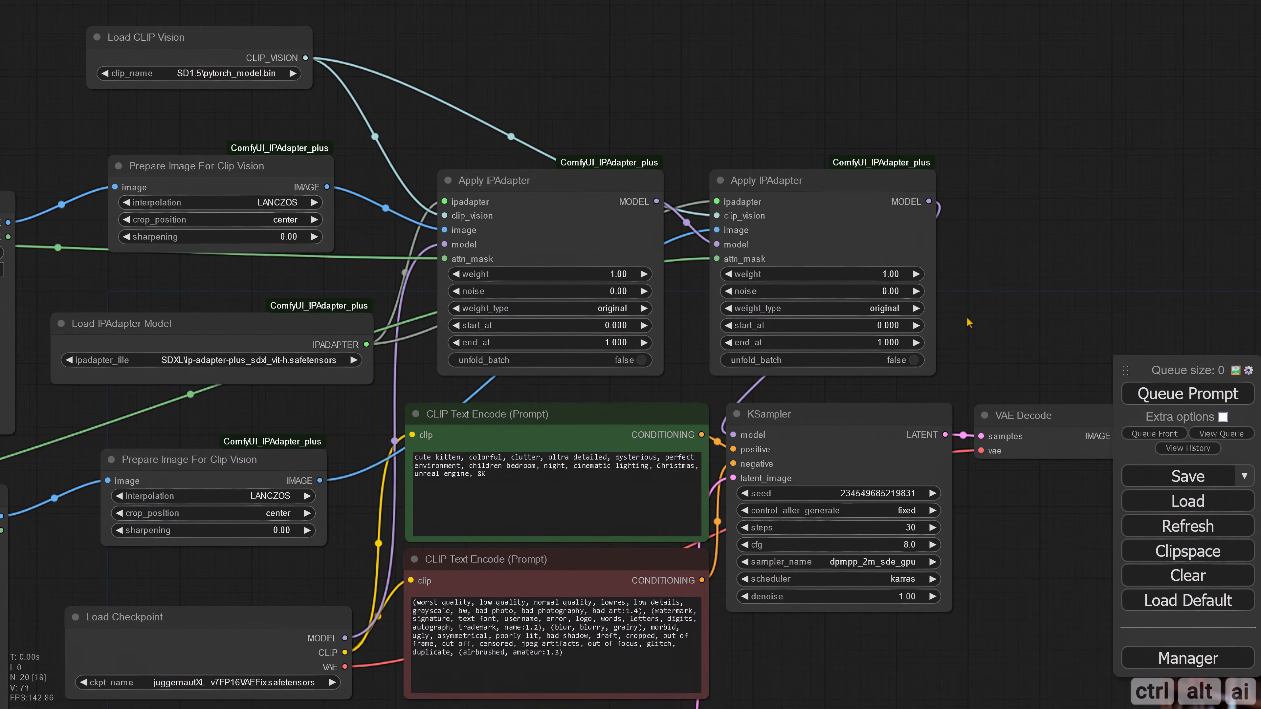
Step: Load cat.png into the first reference Load Image node and dog.png into the duplicated reference Load Image node below it
scroll(969, 309, down, 2)
drag(929, 623, 957, 559)
drag(693, 148, 706, 146)
drag(832, 587, 1012, 517)
drag(357, 575, 591, 572)
drag(448, 567, 438, 601)
drag(371, 344, 351, 279)
click(475, 201)
double_click(444, 196)
click(477, 366)
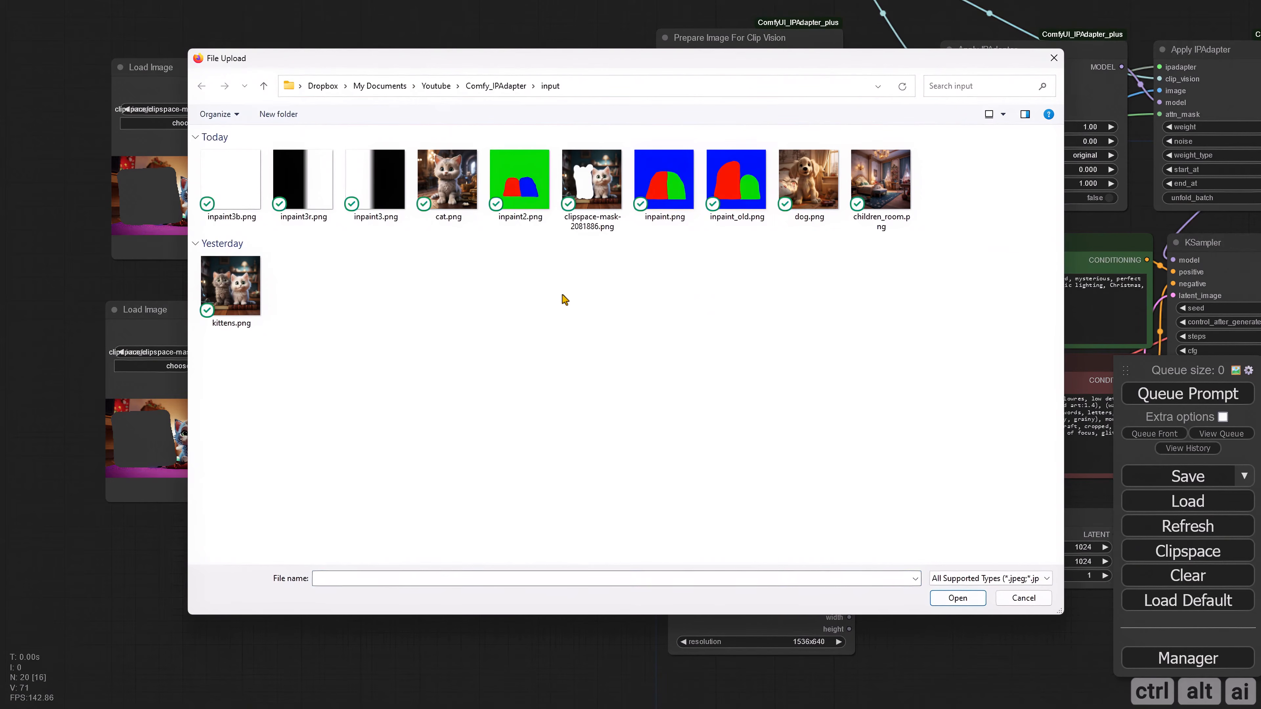
double_click(808, 189)
Step: Delete both Load Image nodes that supply the clipspace masks
drag(375, 285, 283, 350)
click(193, 381)
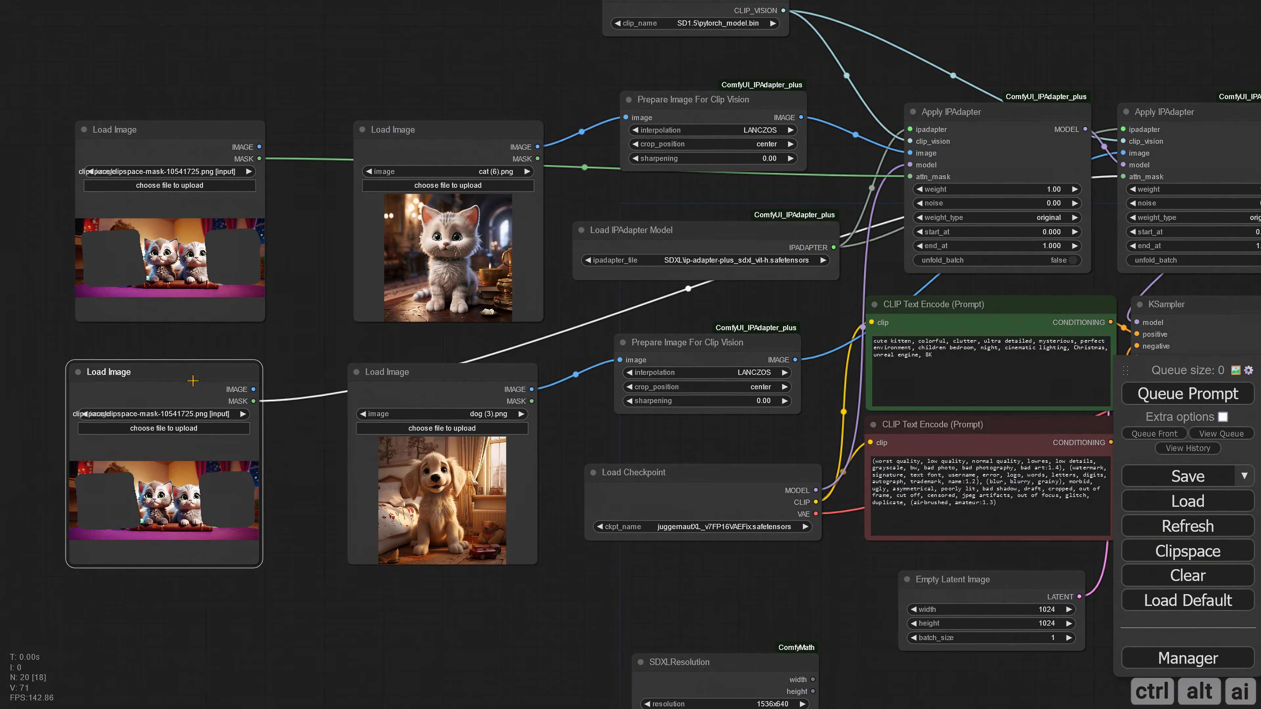
key(Delete)
click(198, 128)
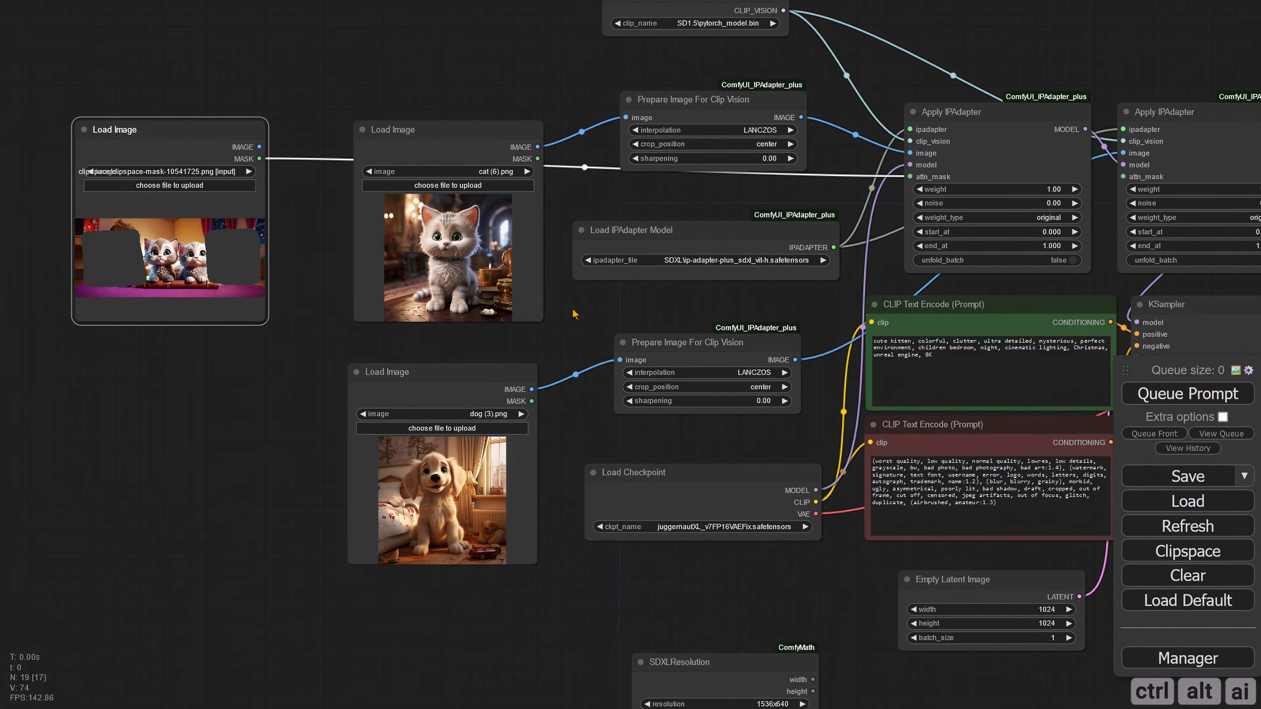
key(Delete)
Step: Change the subject of the positive prompt to "cute kitten and dog sitting side by side"
scroll(921, 458, down, 2)
scroll(921, 458, up, 5)
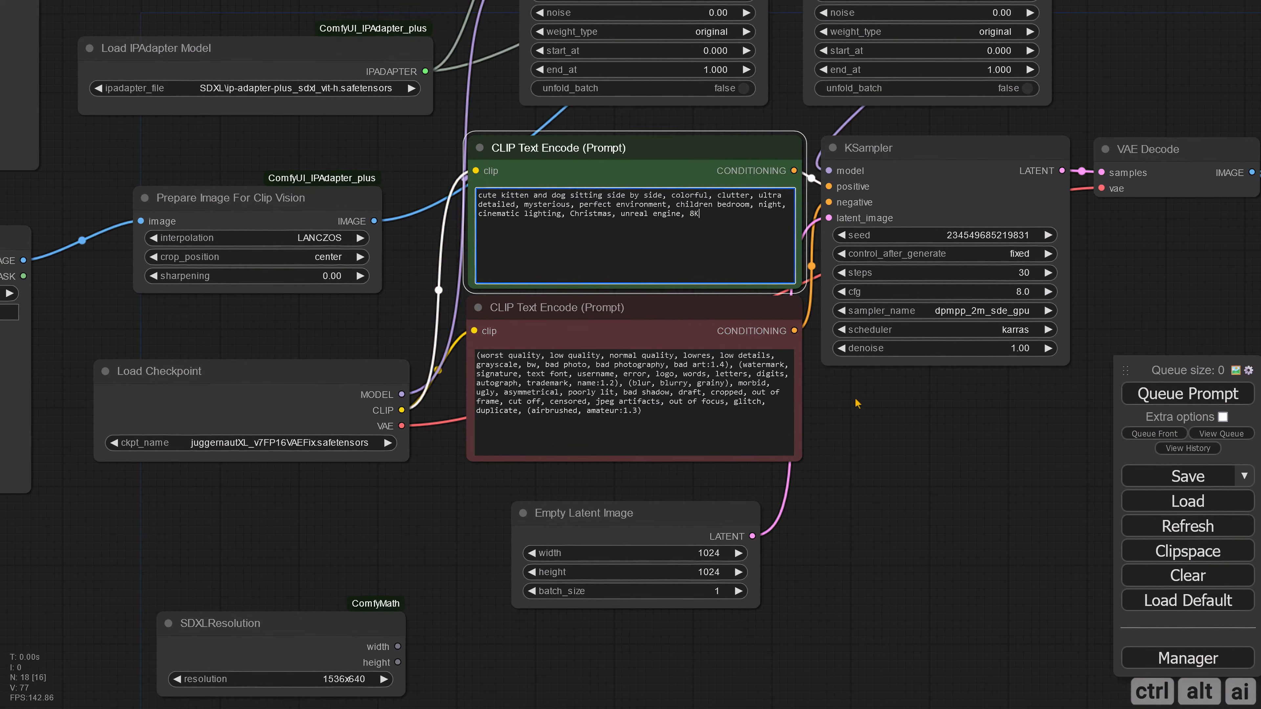
drag(662, 198, 451, 201)
click(451, 201)
Step: Generate an image with the two chained, unmasked IPAdapters and inspect the preview
scroll(236, 314, down, 6)
drag(955, 322, 959, 313)
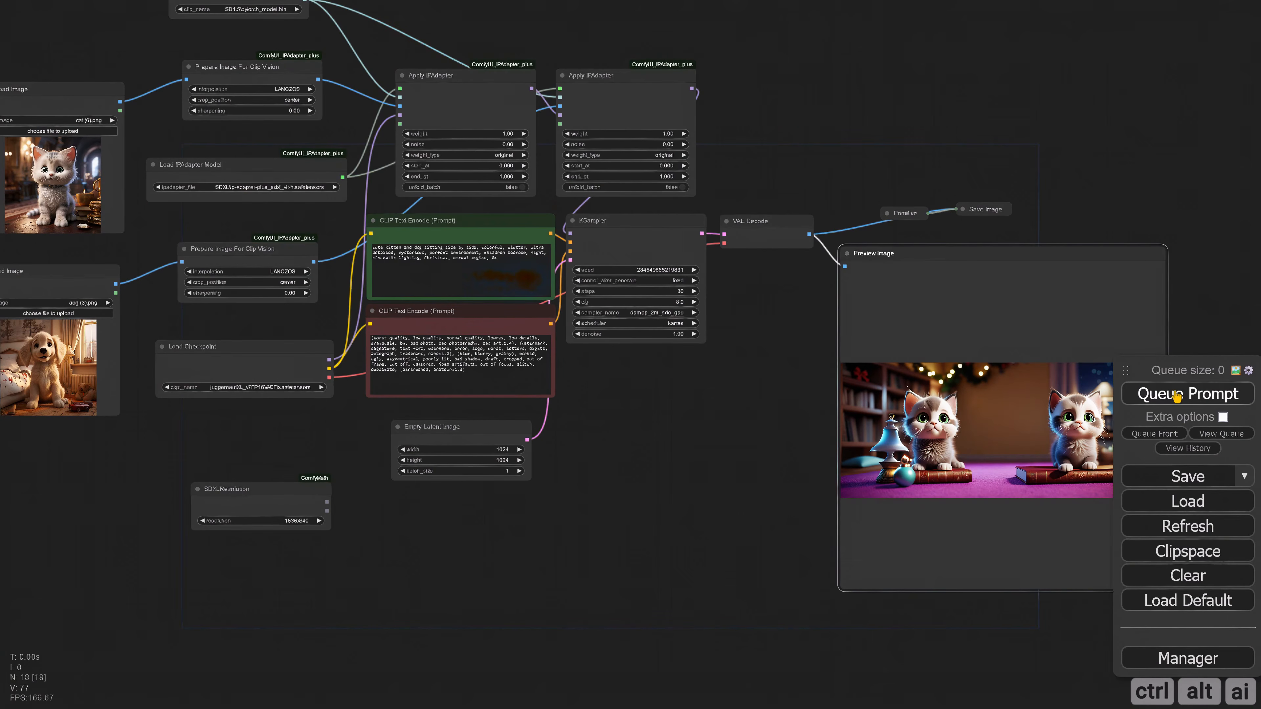
click(1184, 395)
scroll(782, 189, up, 2)
scroll(712, 433, down, 3)
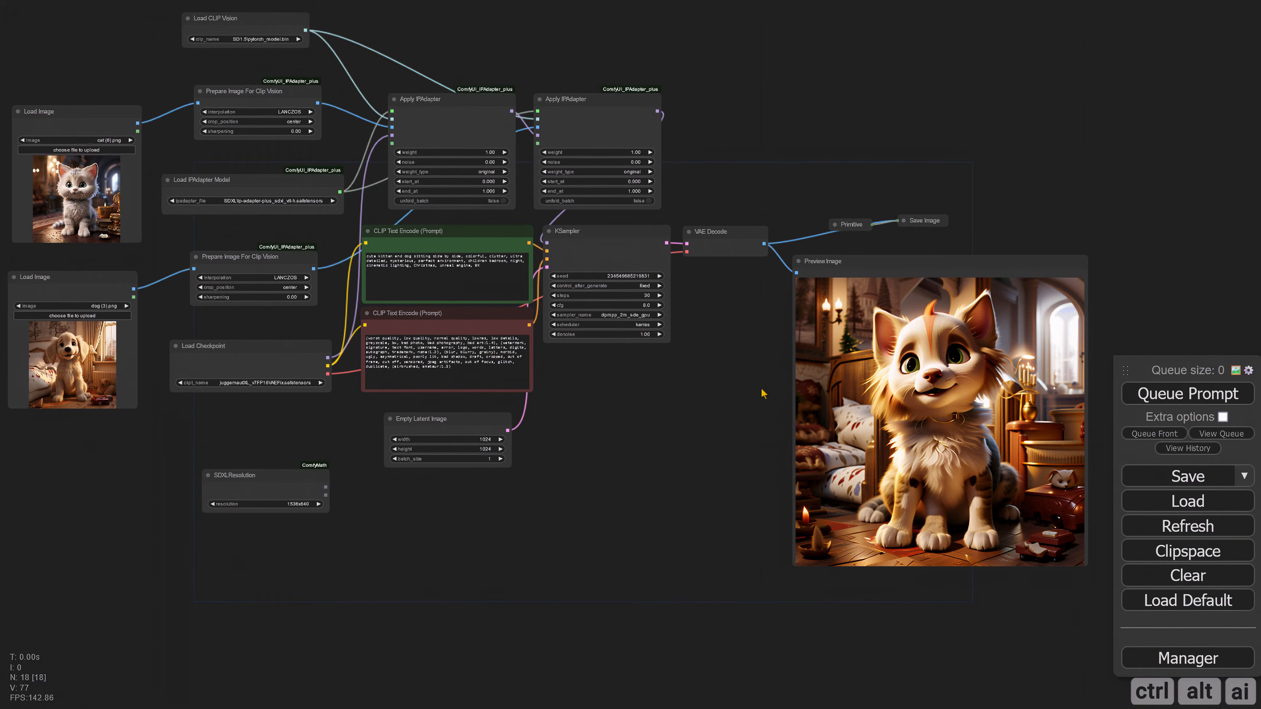
mouse_move(921, 268)
mouse_down()
mouse_move(906, 270)
mouse_move(919, 266)
mouse_up()
scroll(893, 402, up, 3)
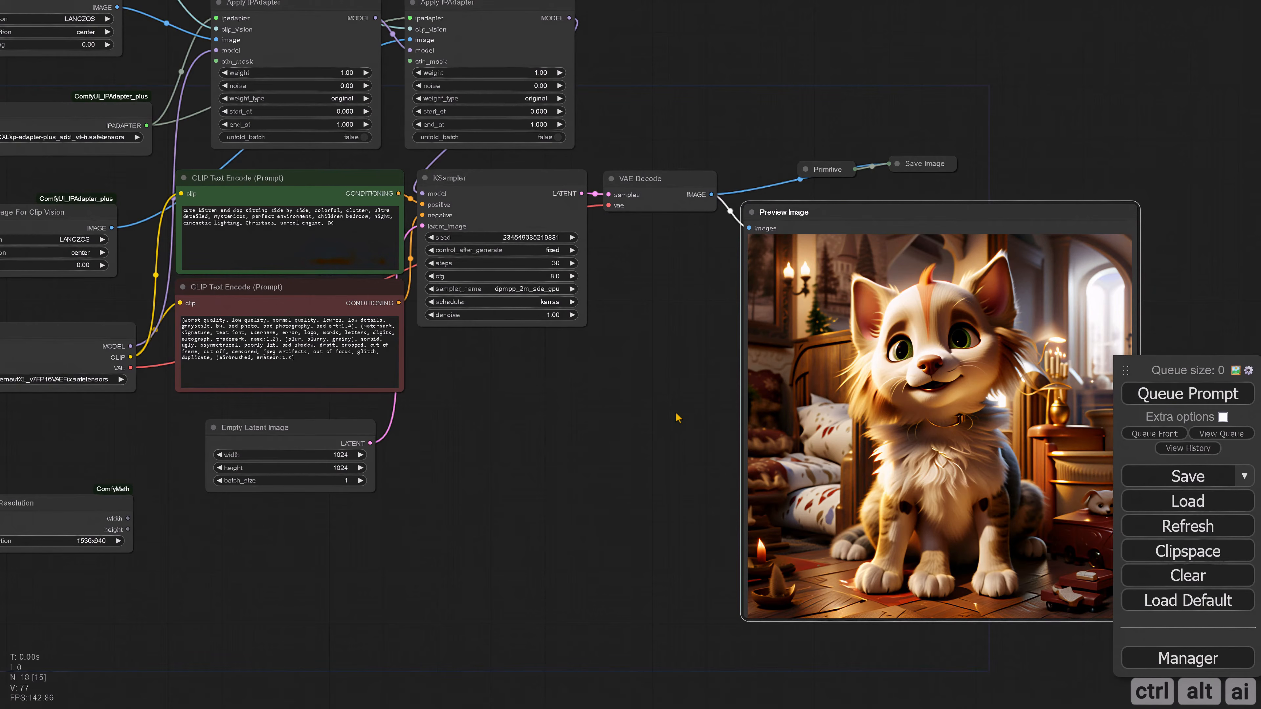
Step: Set the weight of both Apply IPAdapter nodes to 0.5
drag(680, 416, 795, 591)
scroll(740, 273, up, 3)
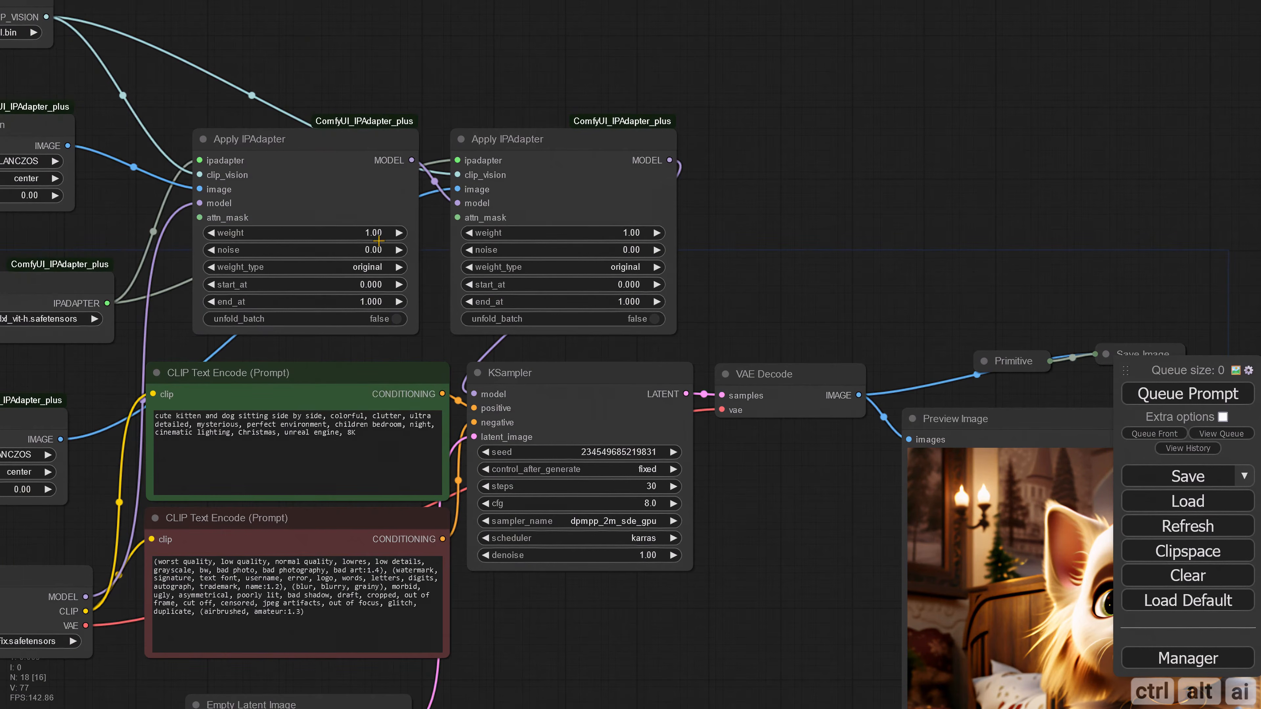
click(371, 234)
text(0.5)
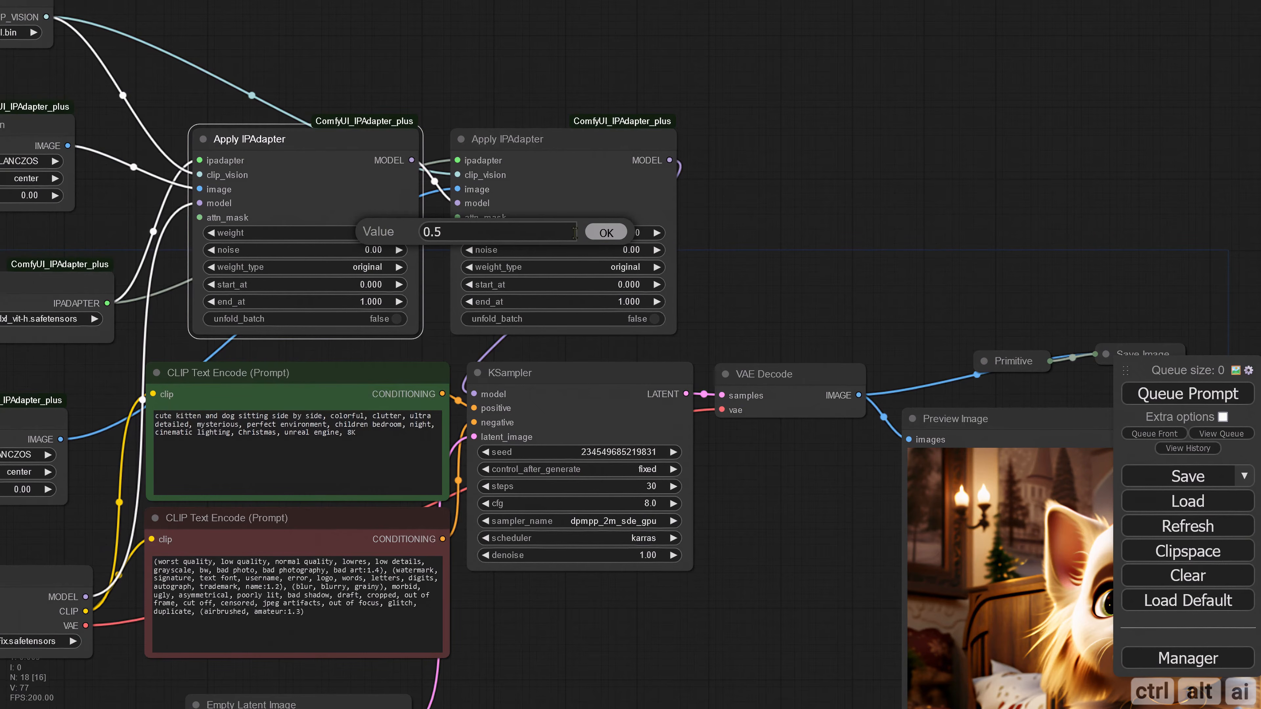
click(605, 232)
click(633, 232)
text(0.5)
click(859, 233)
click(787, 274)
Step: Generate the image with the 0.5 IPAdapter weights and examine the preview up close
scroll(787, 274, down, 4)
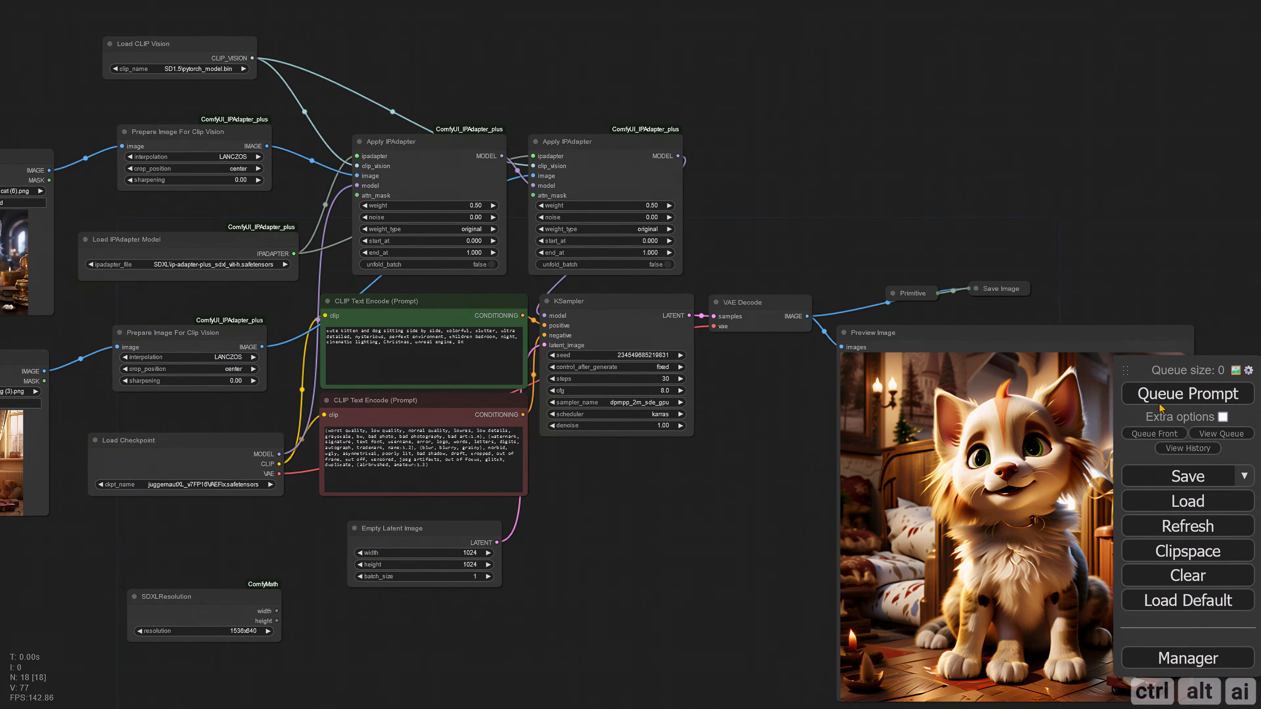
click(1154, 400)
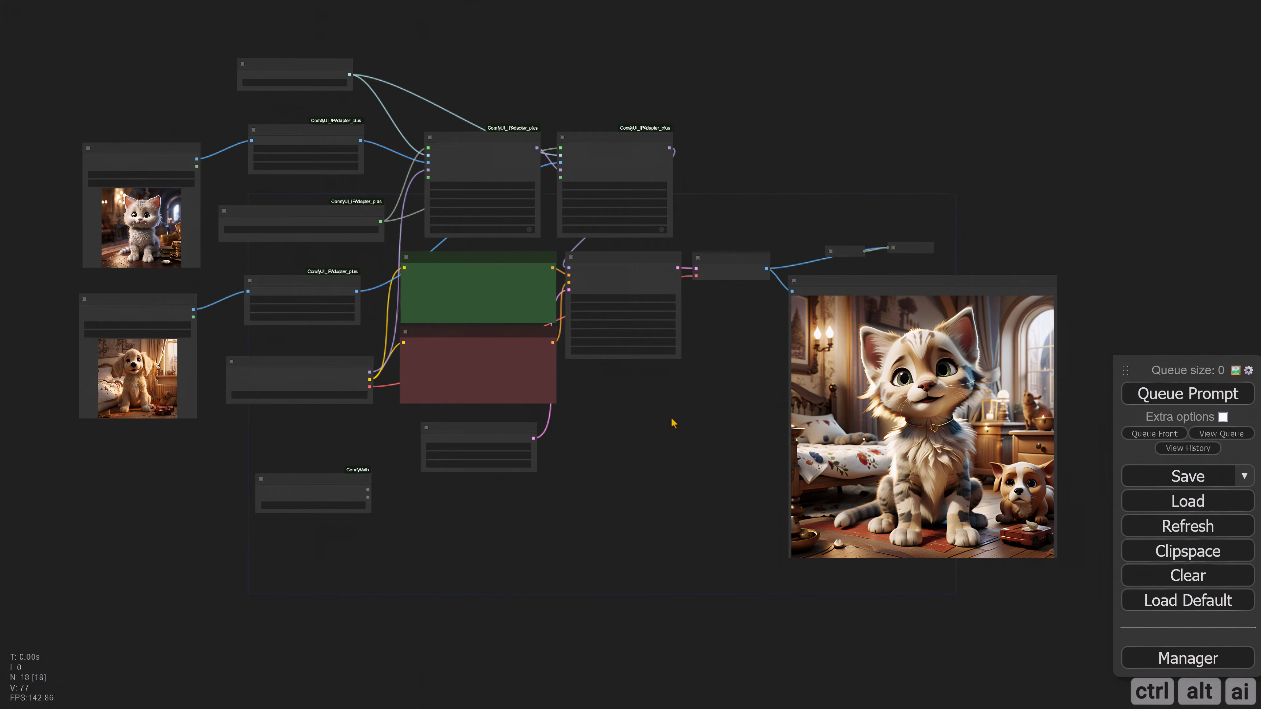
drag(759, 492, 619, 481)
scroll(618, 476, up, 5)
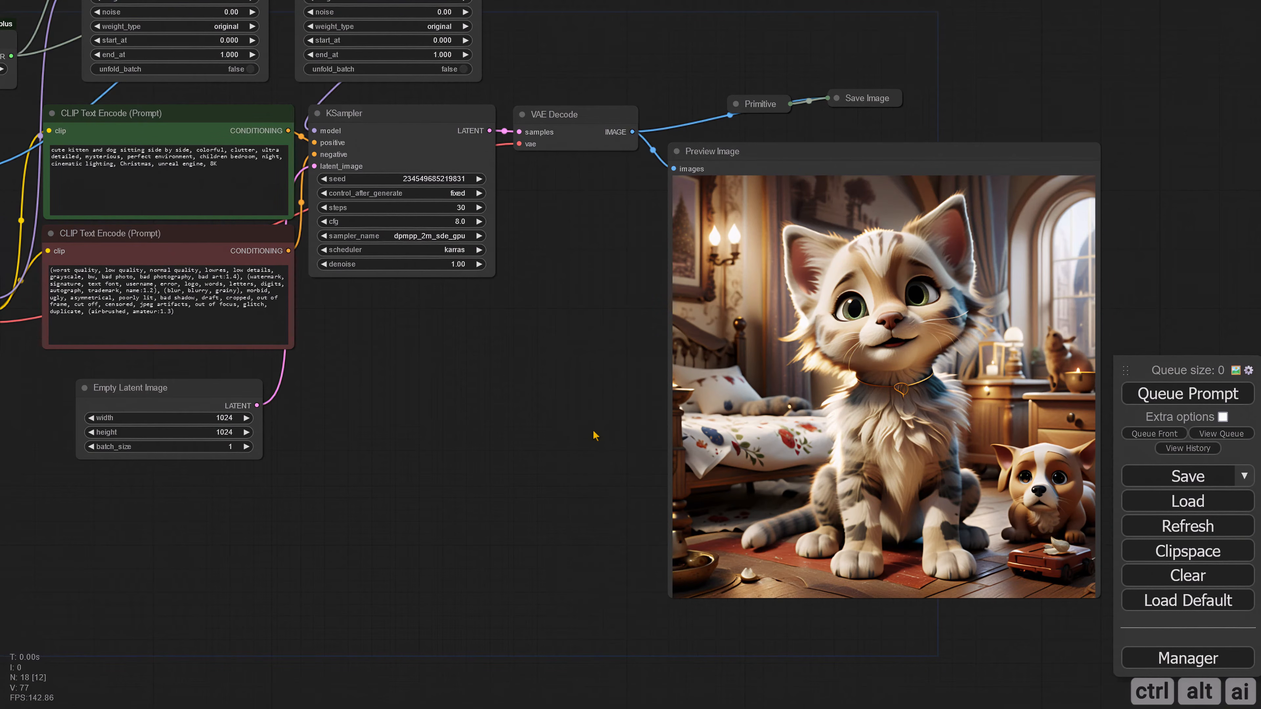
scroll(530, 375, down, 2)
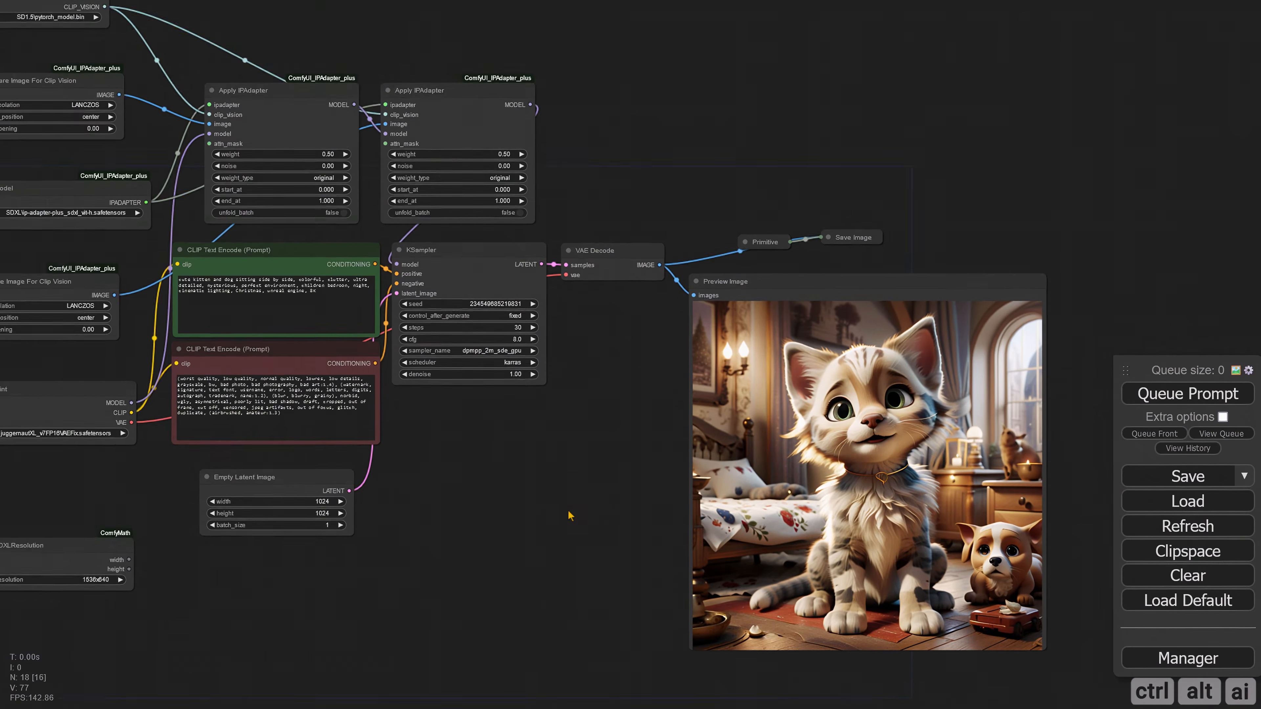
Step: Set the noise of both Apply IPAdapter nodes to 0.3
scroll(656, 206, up, 3)
click(343, 305)
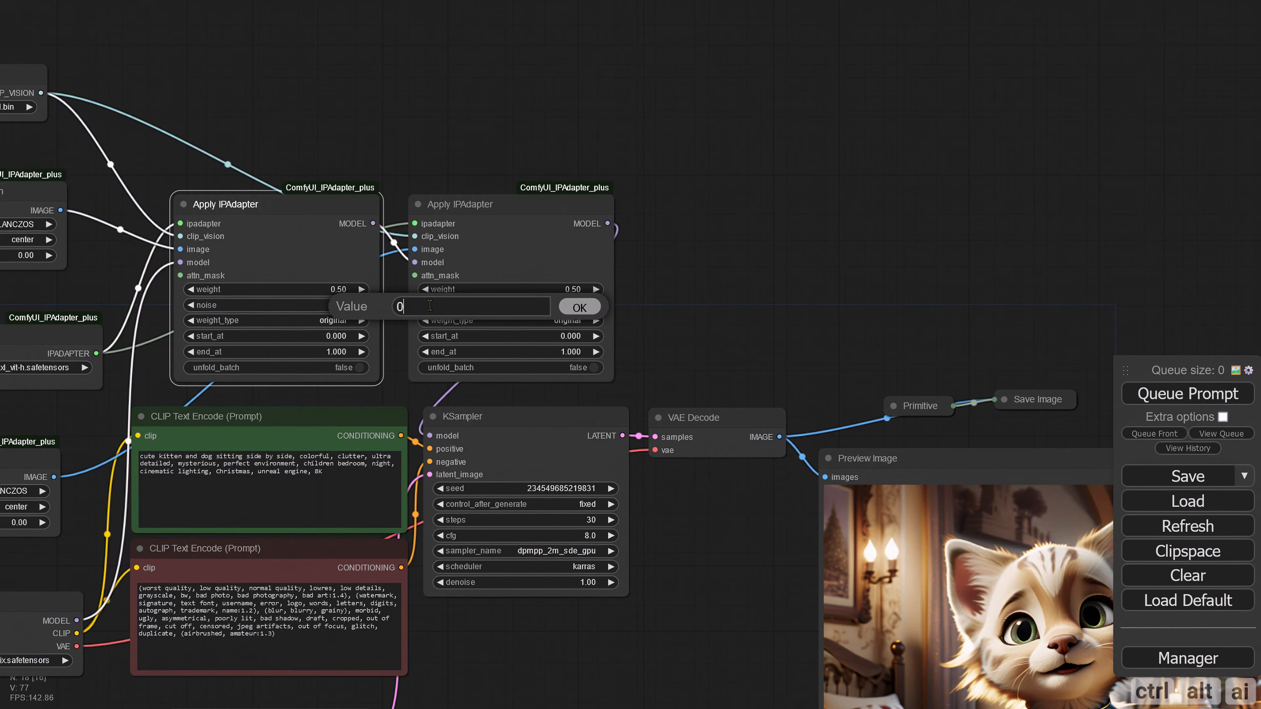
text(.3)
click(575, 306)
click(575, 306)
text(.3)
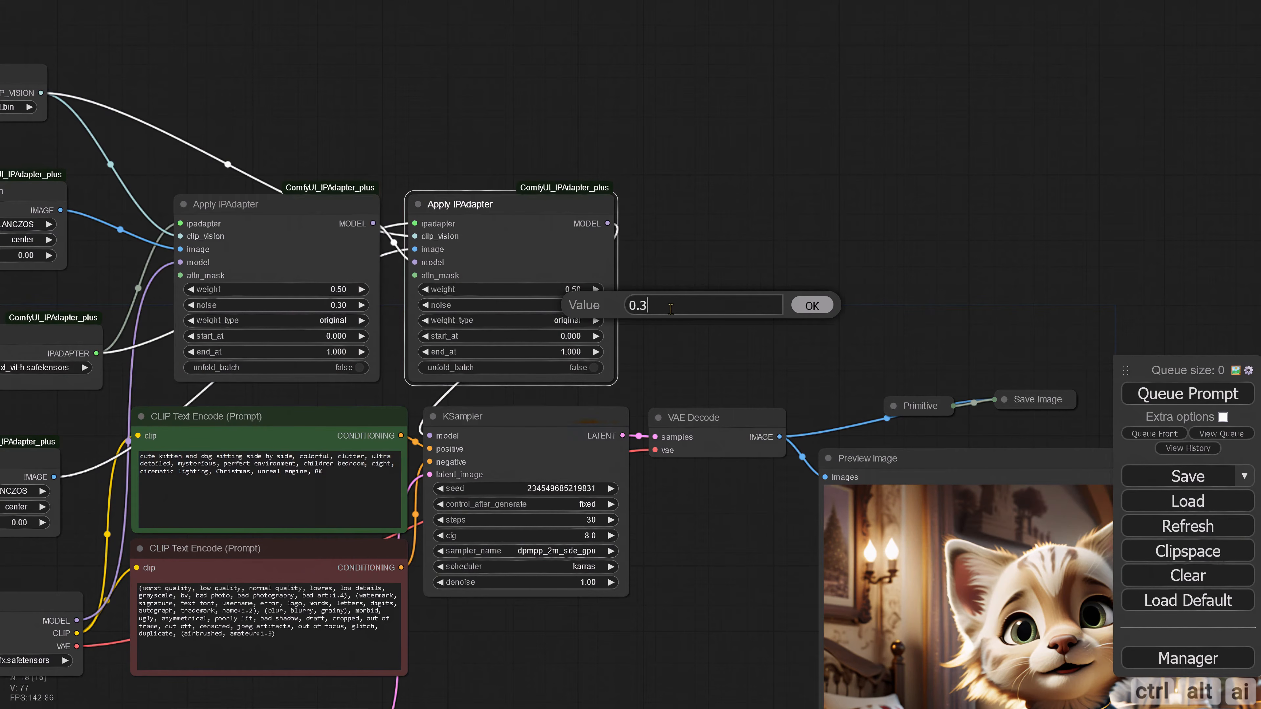
click(812, 306)
Step: Generate the image with the 0.3 noise setting and check how the kitten and dog are rendered
drag(734, 342, 718, 285)
scroll(719, 284, down, 5)
key(ctrl+Return)
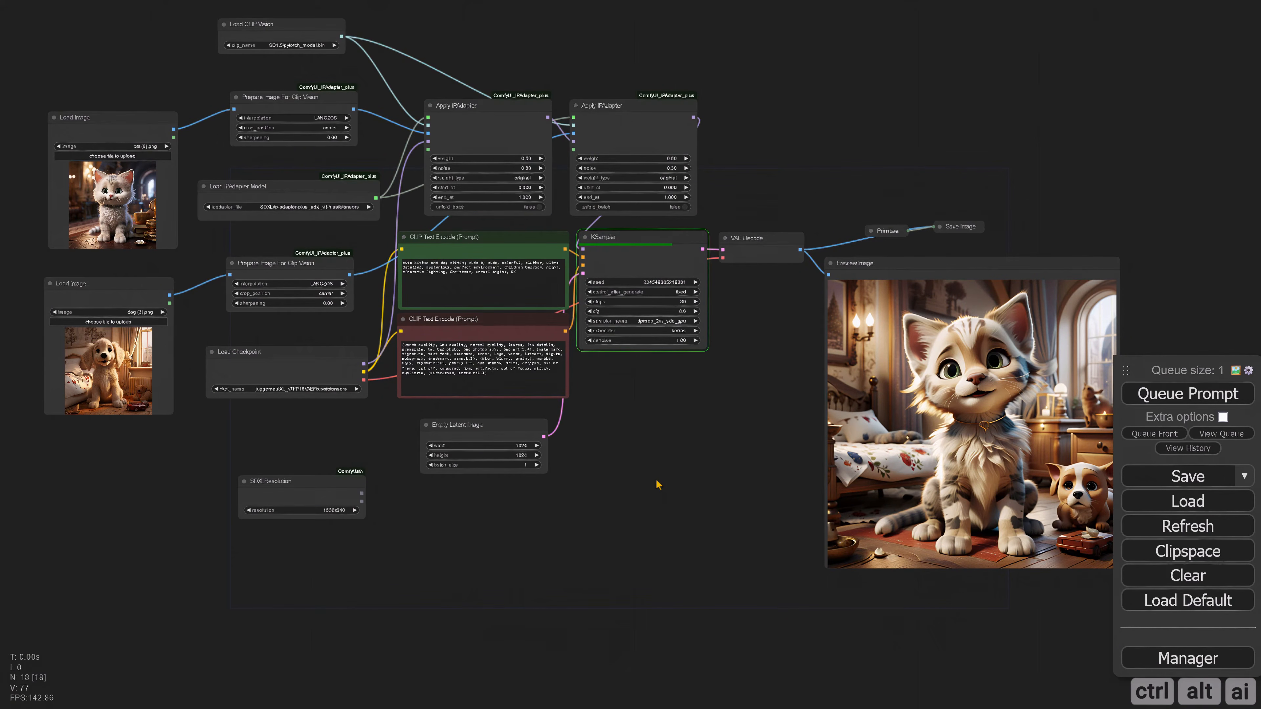
drag(771, 516, 630, 494)
scroll(609, 471, up, 2)
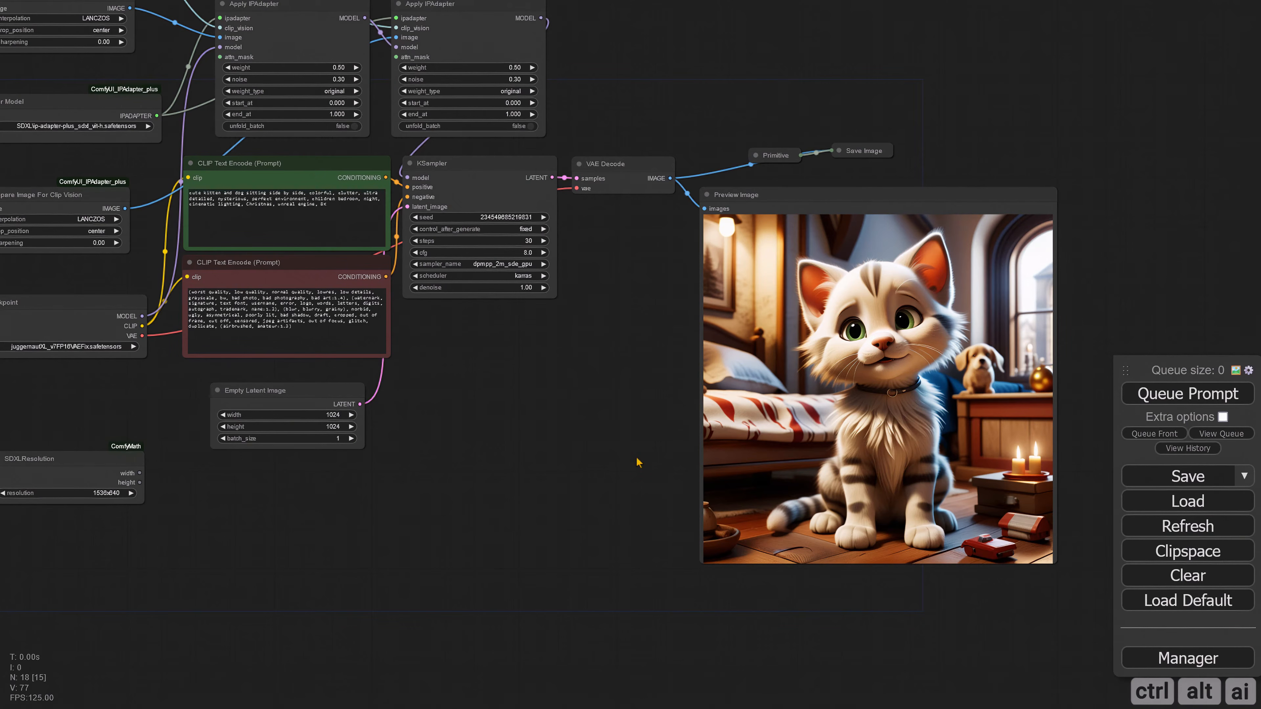
scroll(584, 455, down, 3)
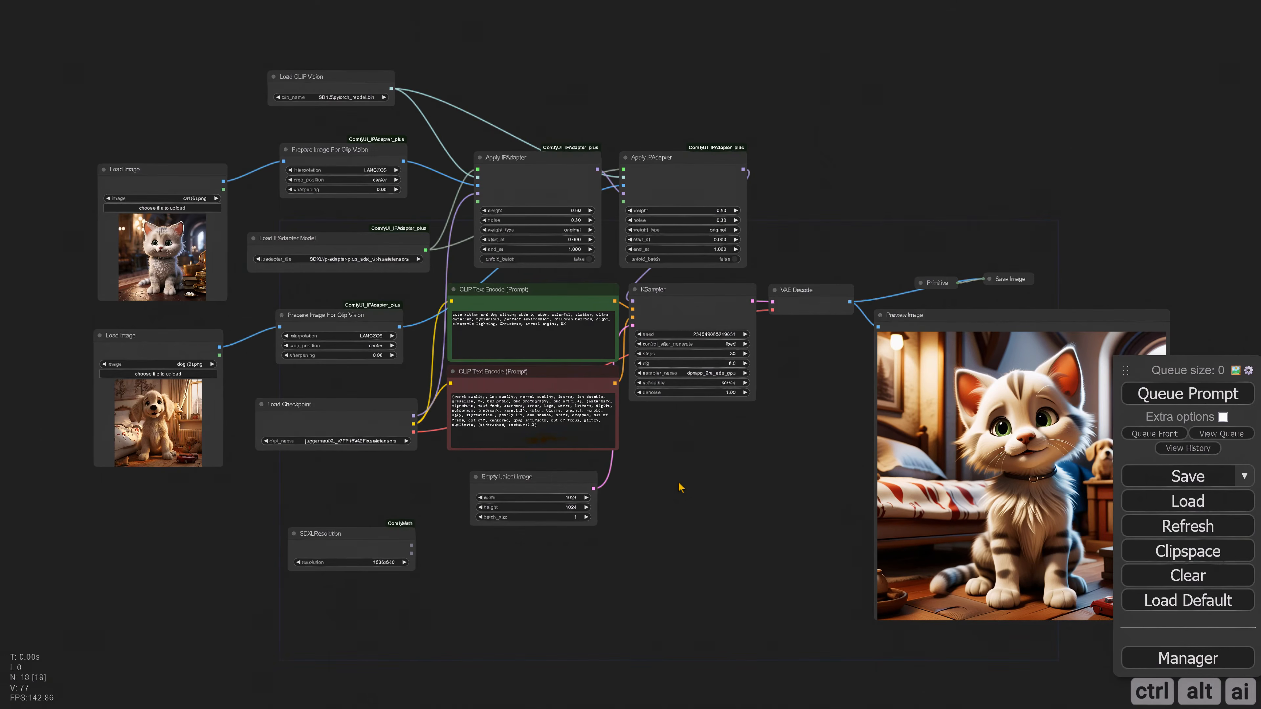
Step: Add a Load Image (as Mask) node beside the cat image node and connect its MASK to the first Apply IPAdapter's attn_mask
drag(667, 470, 745, 489)
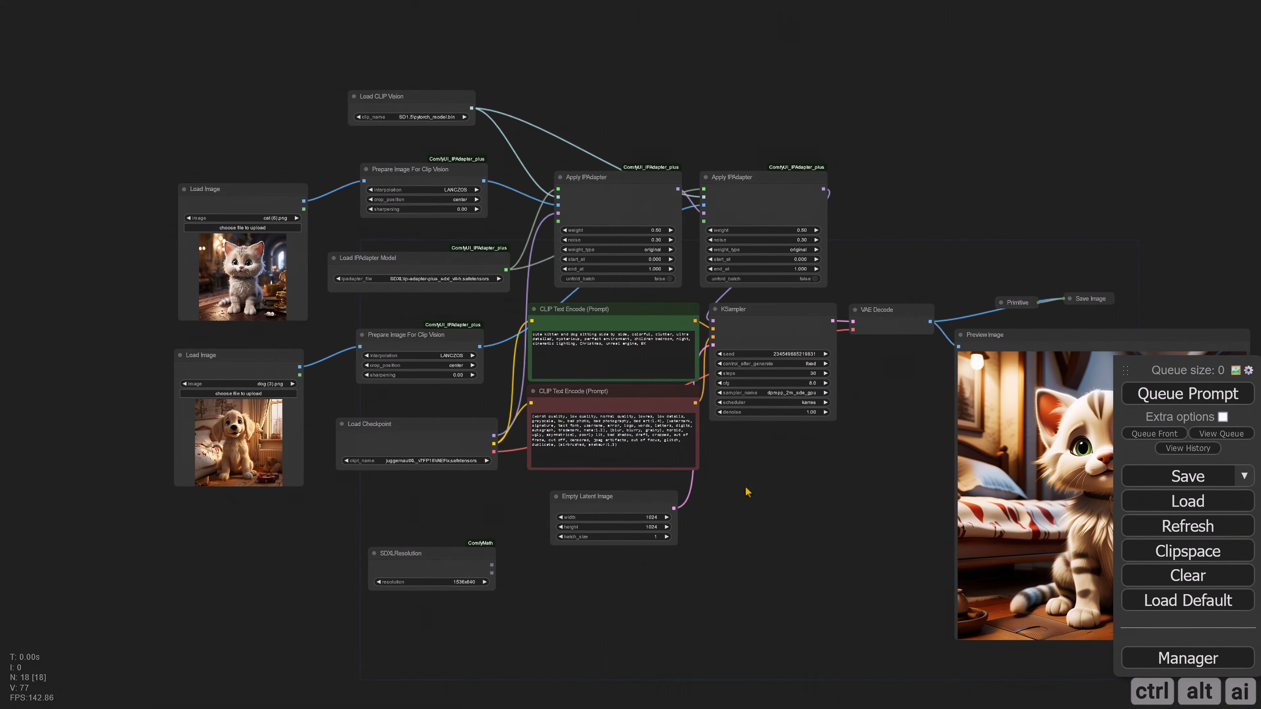
drag(106, 326, 341, 332)
scroll(278, 334, up, 4)
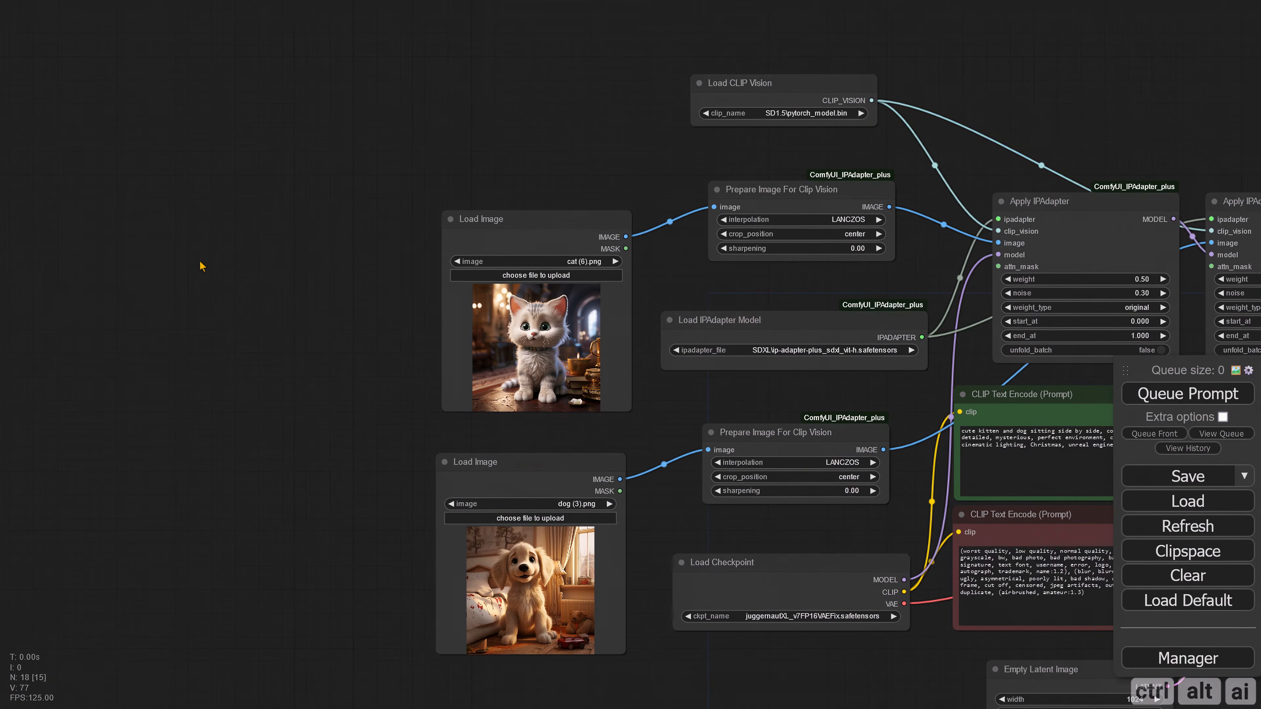
double_click(188, 254)
text(load)
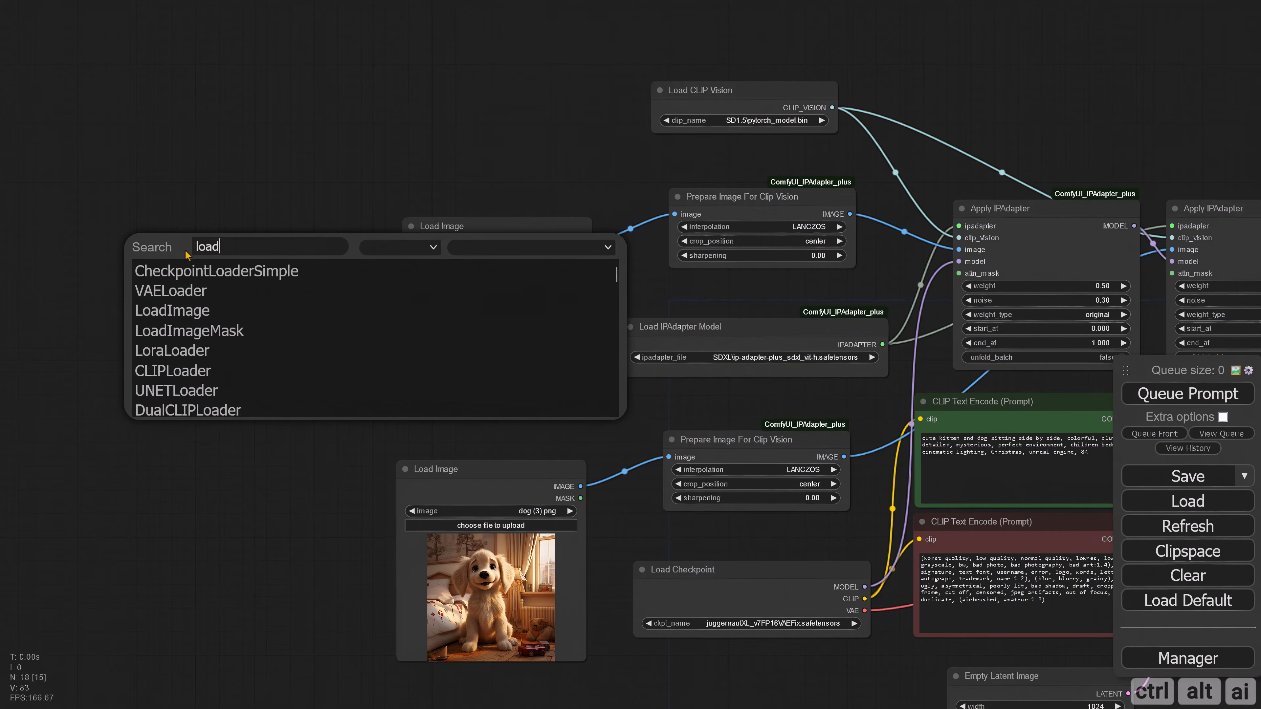
text(im)
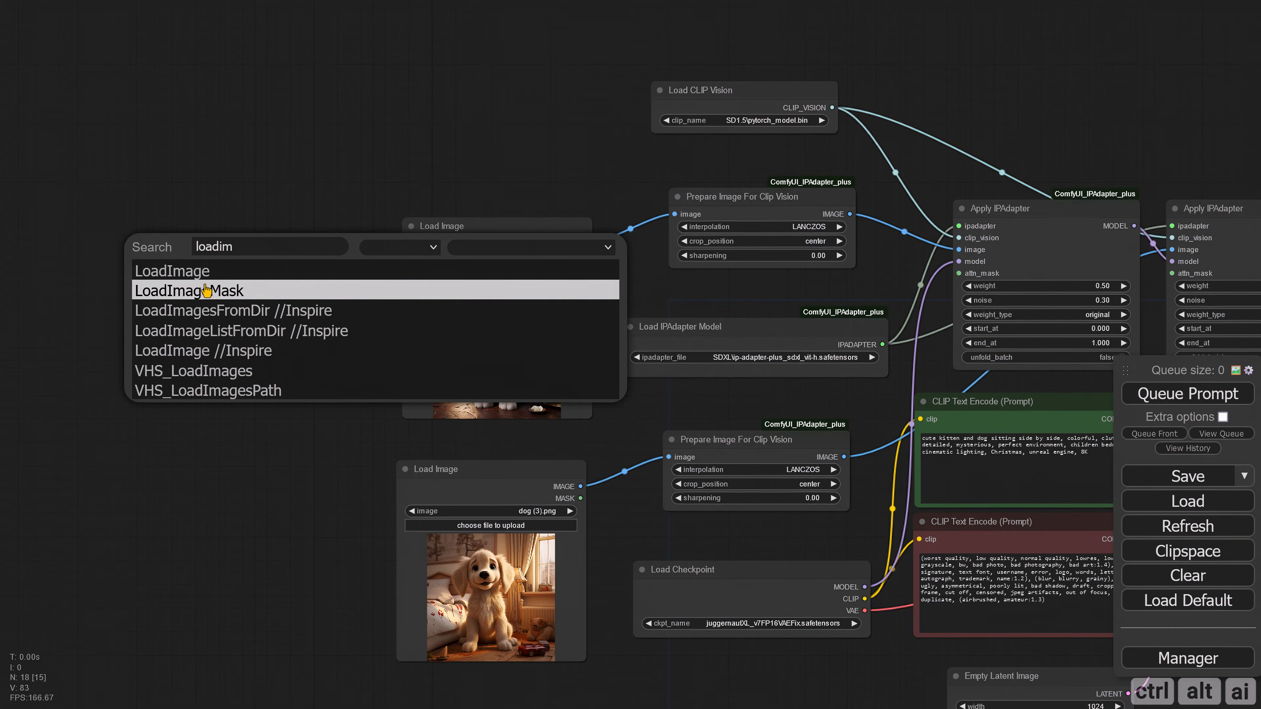
click(209, 294)
drag(270, 254, 186, 237)
drag(278, 238, 958, 273)
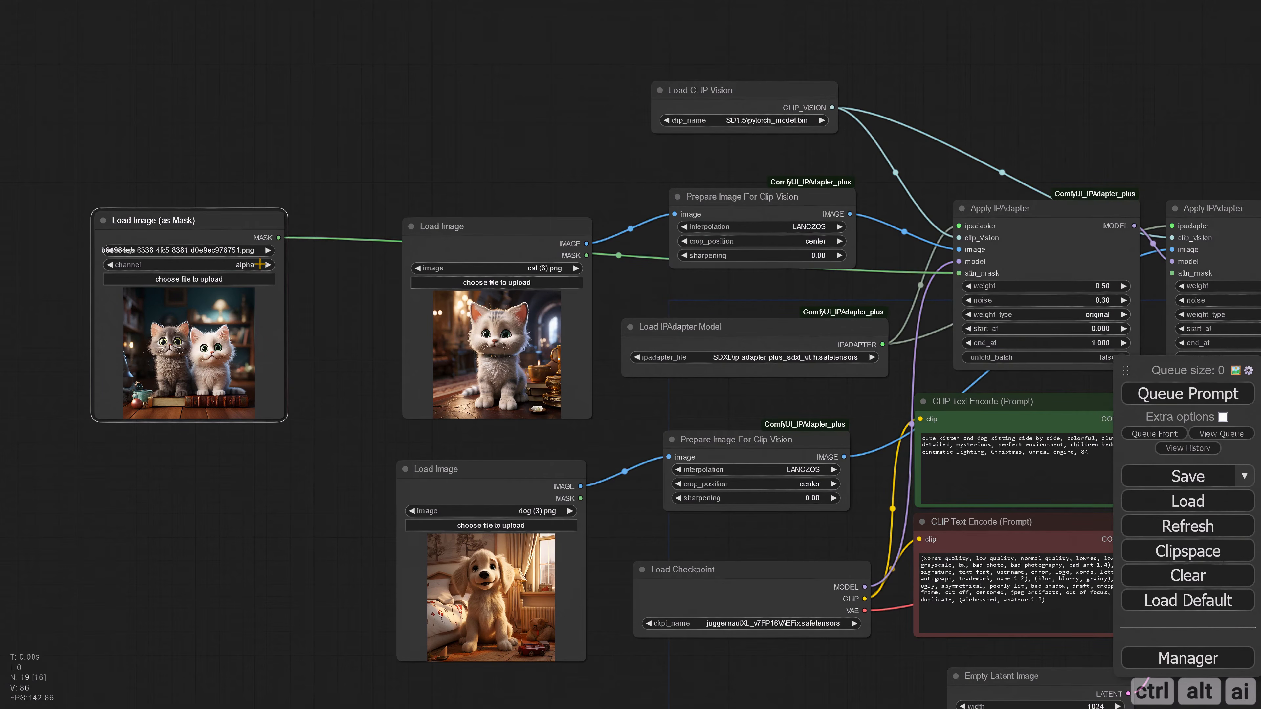
Step: Load inpaint.png into the Load Image (as Mask) node and set its channel to red
click(199, 280)
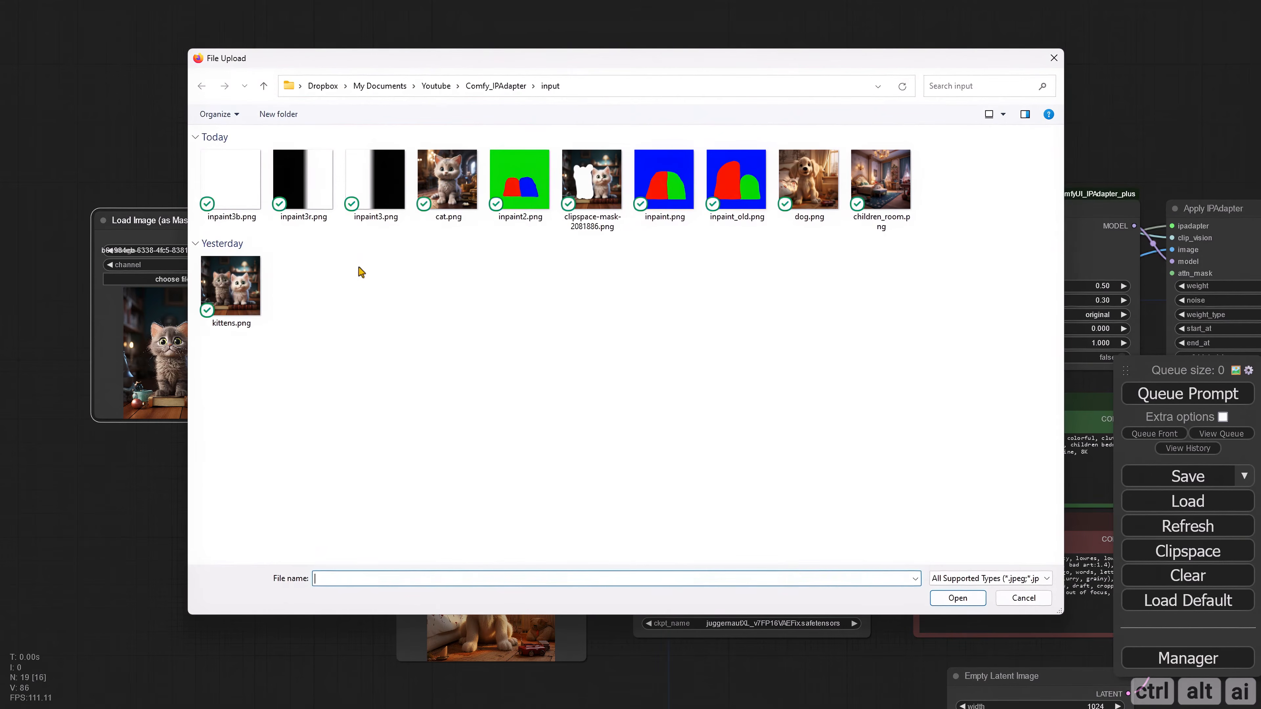
double_click(664, 181)
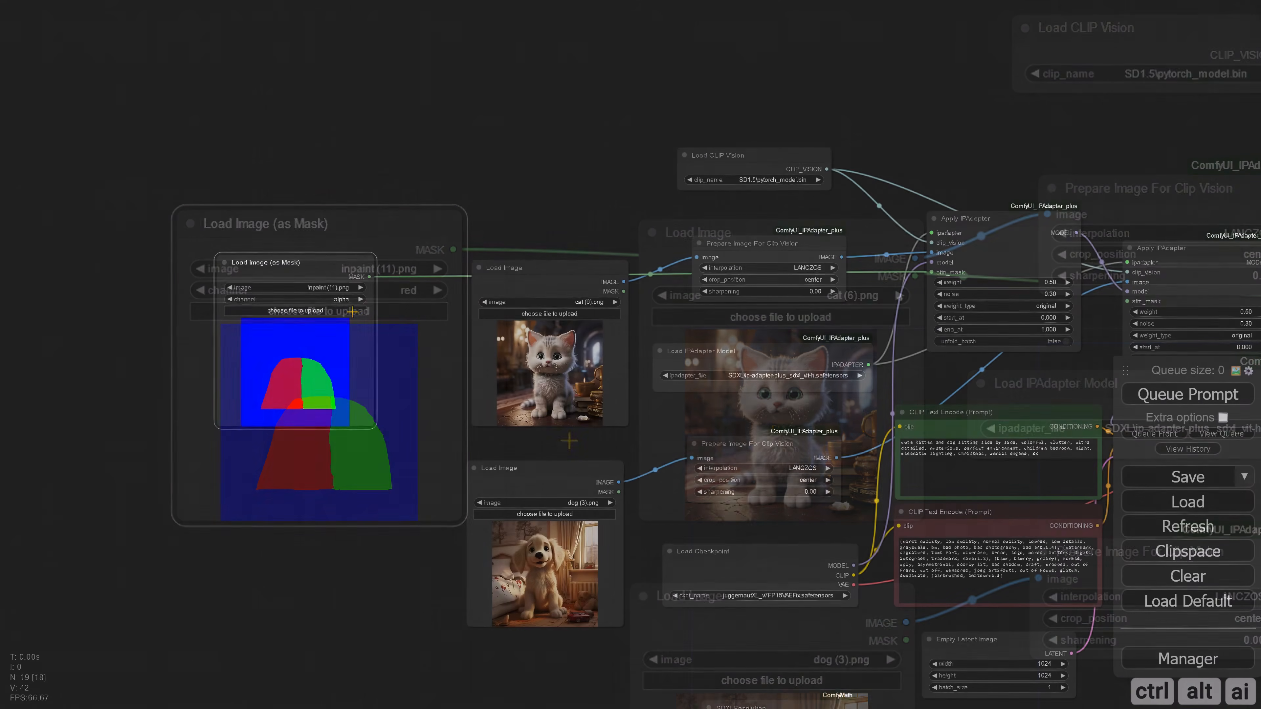
click(401, 290)
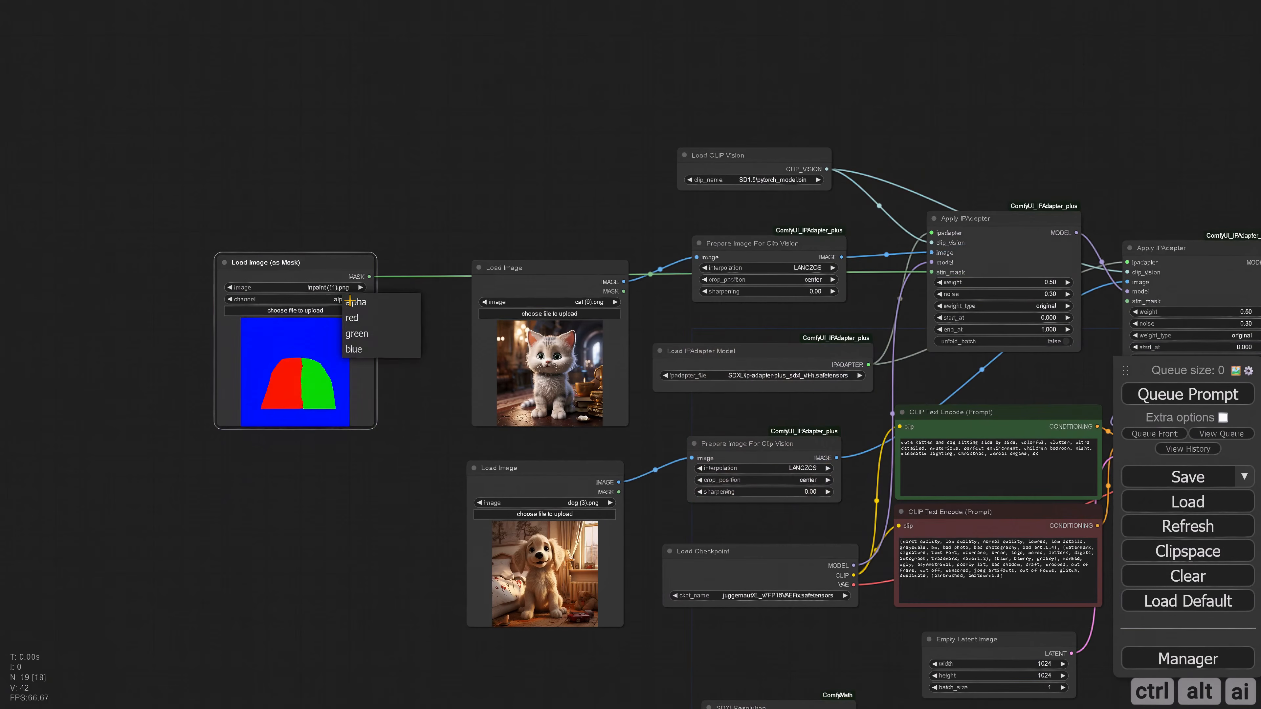
click(358, 322)
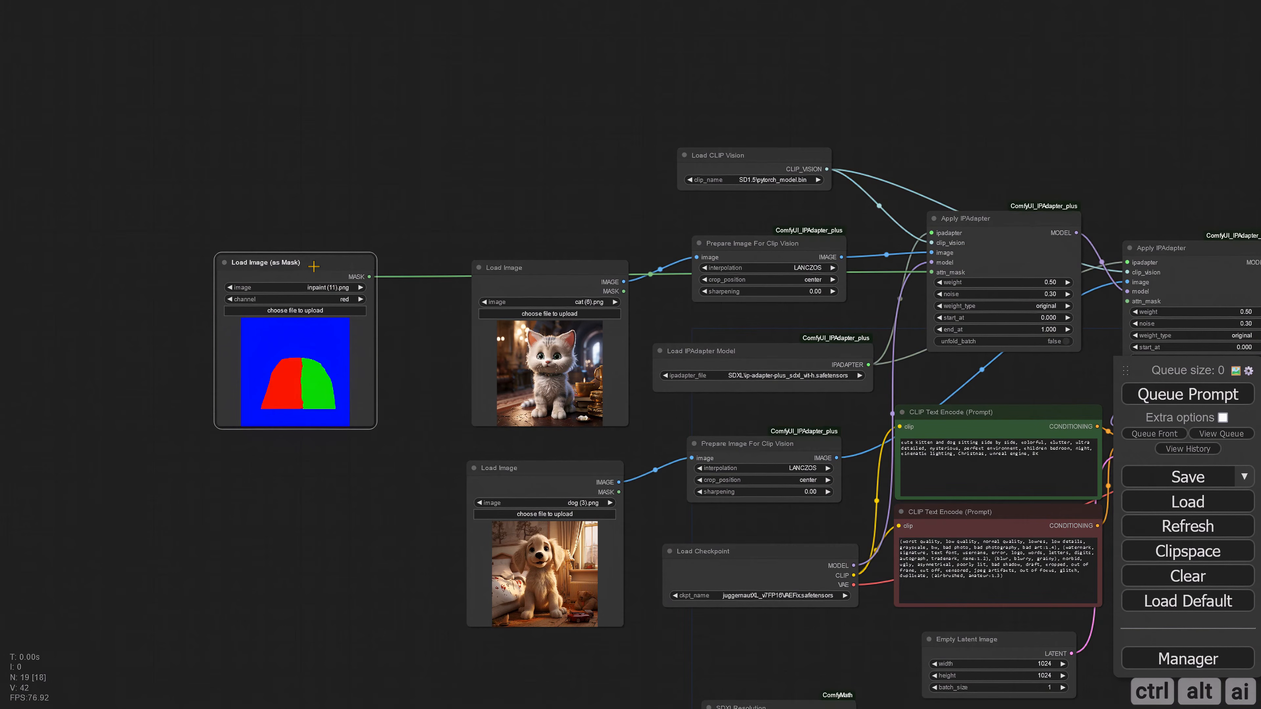
Step: Duplicate the mask node below the original, set its channel to green and connect its MASK to the second Apply IPAdapter's attn_mask
drag(313, 266, 313, 467)
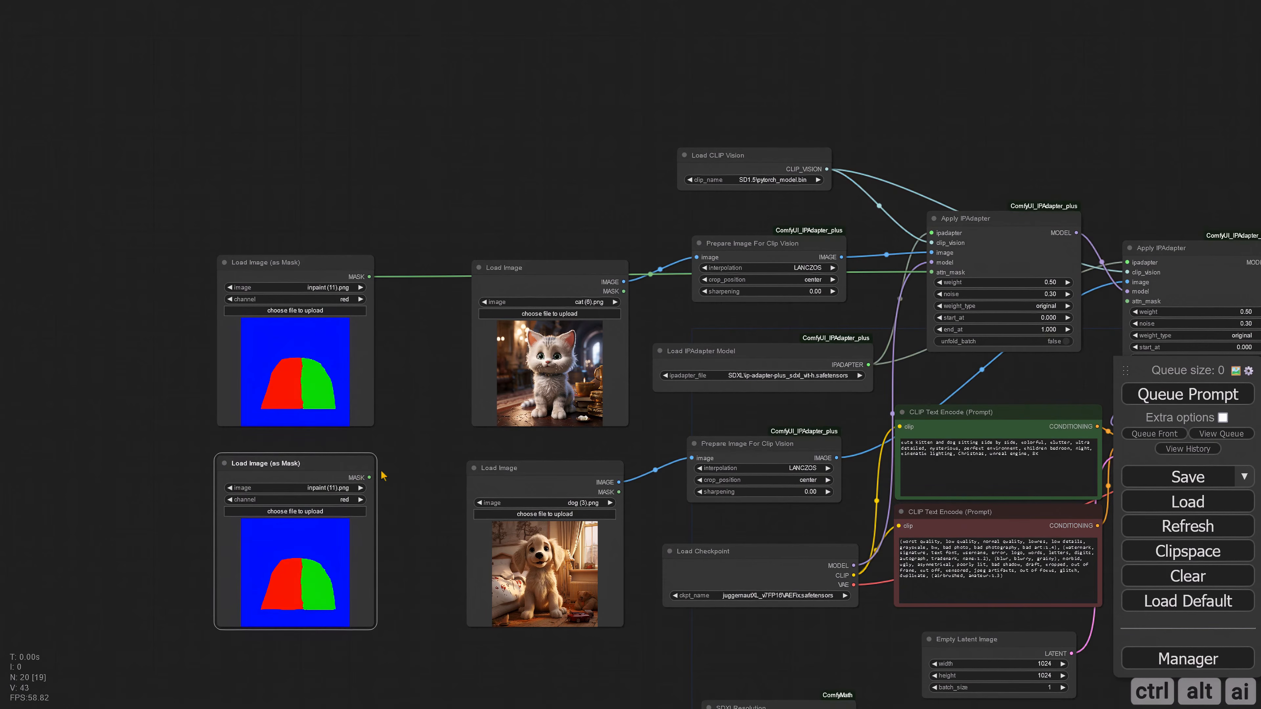
click(351, 500)
click(367, 541)
drag(414, 470, 995, 287)
Step: Generate the image with the red and green attention masks and inspect the kitten and dog up close
scroll(959, 361, down, 5)
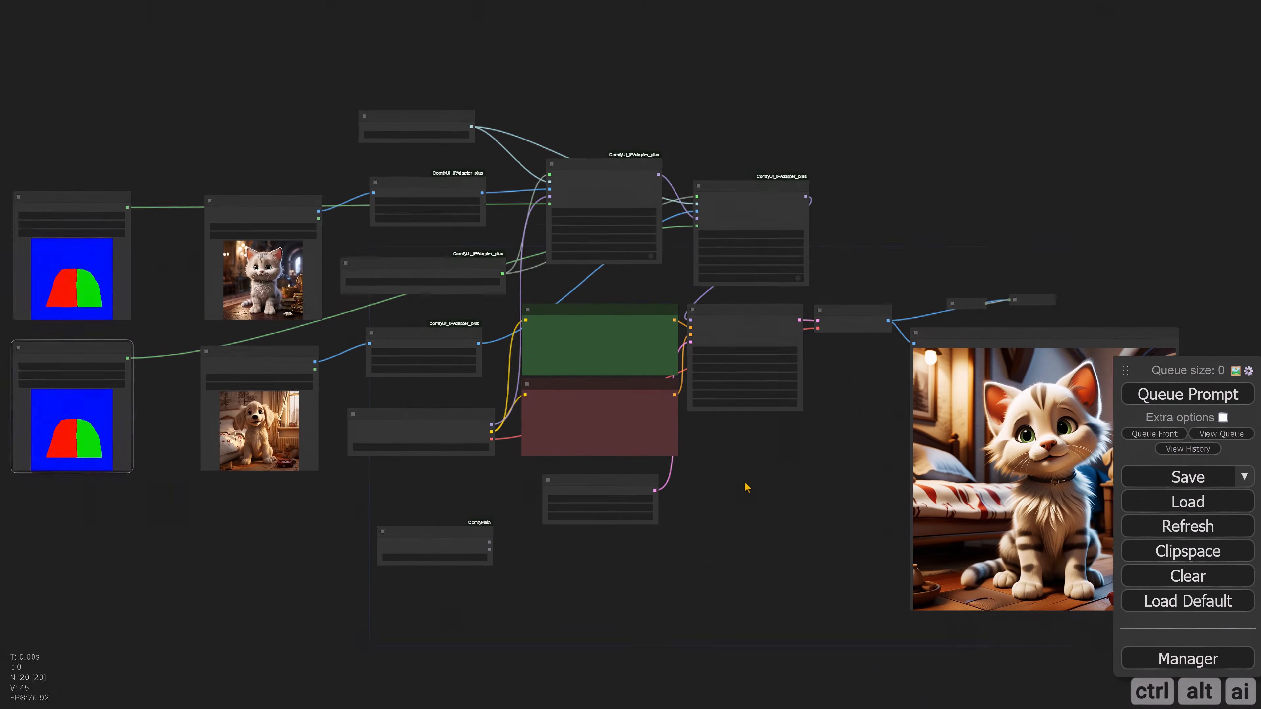
click(1160, 433)
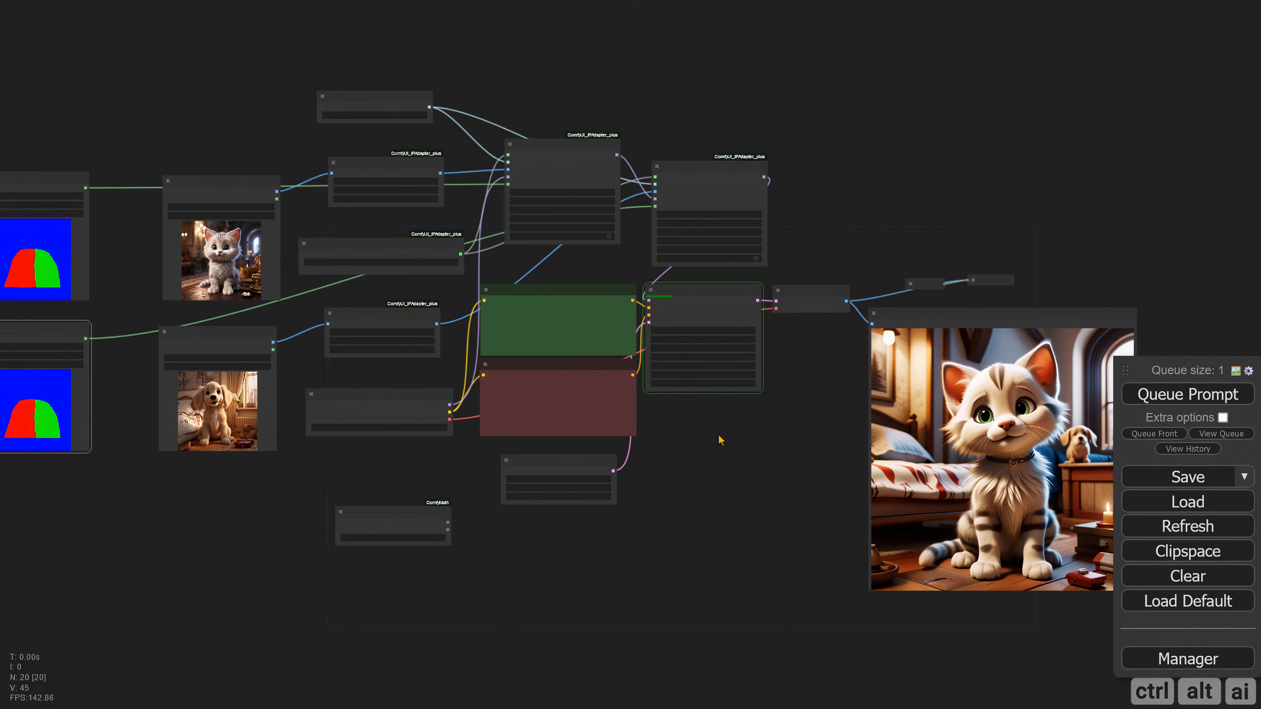
drag(662, 433, 500, 421)
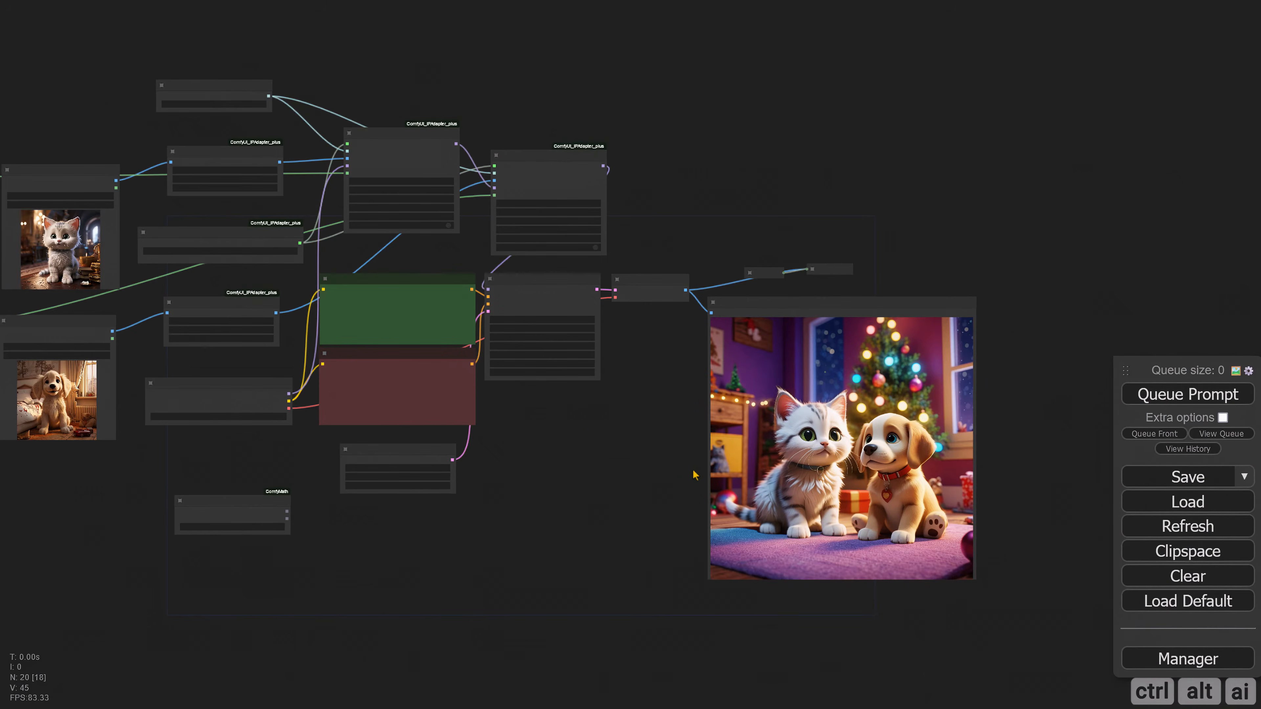
scroll(783, 467, up, 3)
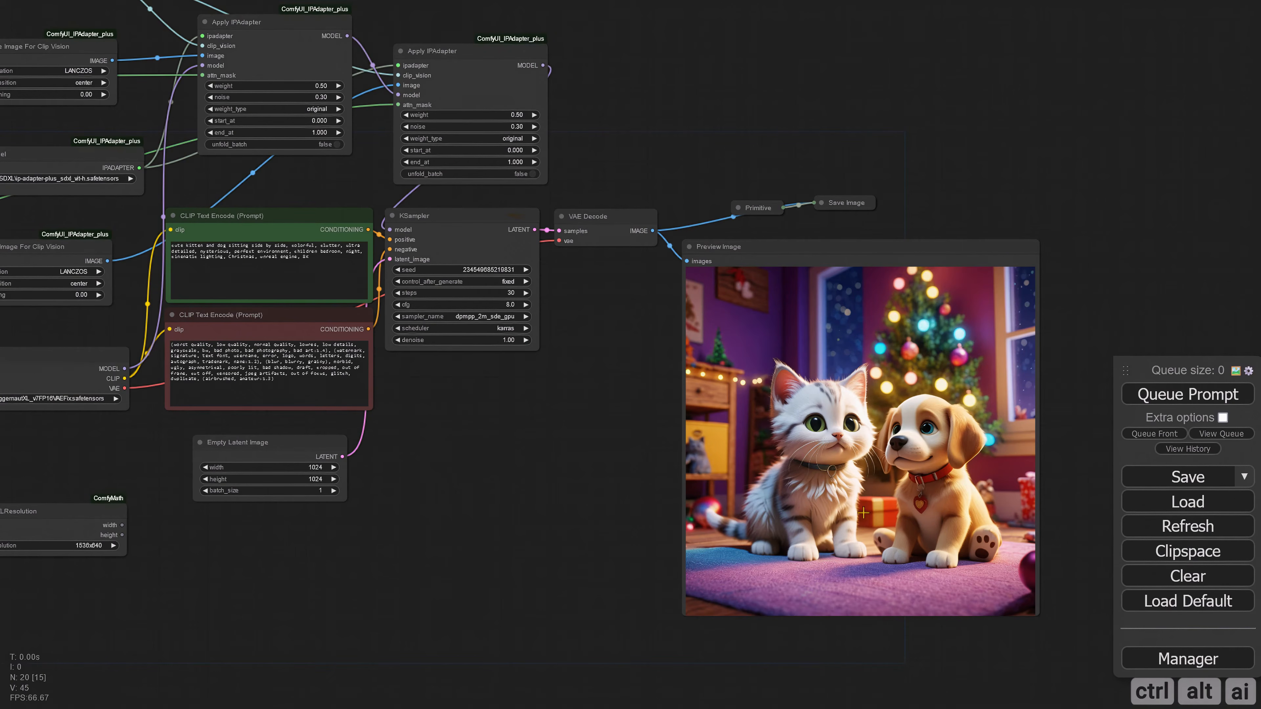
scroll(864, 514, up, 5)
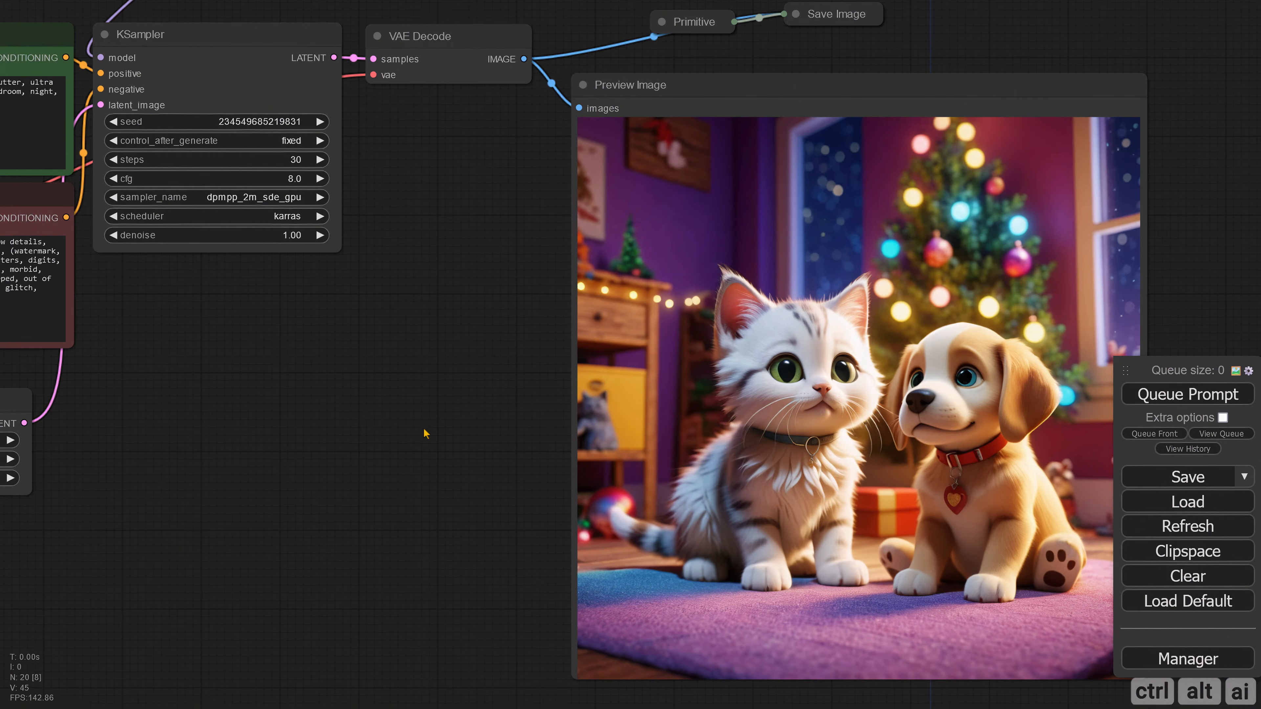
Step: Move both Load Image (as Mask) nodes closer to the cat and dog Load Image nodes
scroll(424, 431, down, 5)
drag(404, 416, 656, 500)
scroll(655, 500, down, 2)
drag(571, 488, 718, 519)
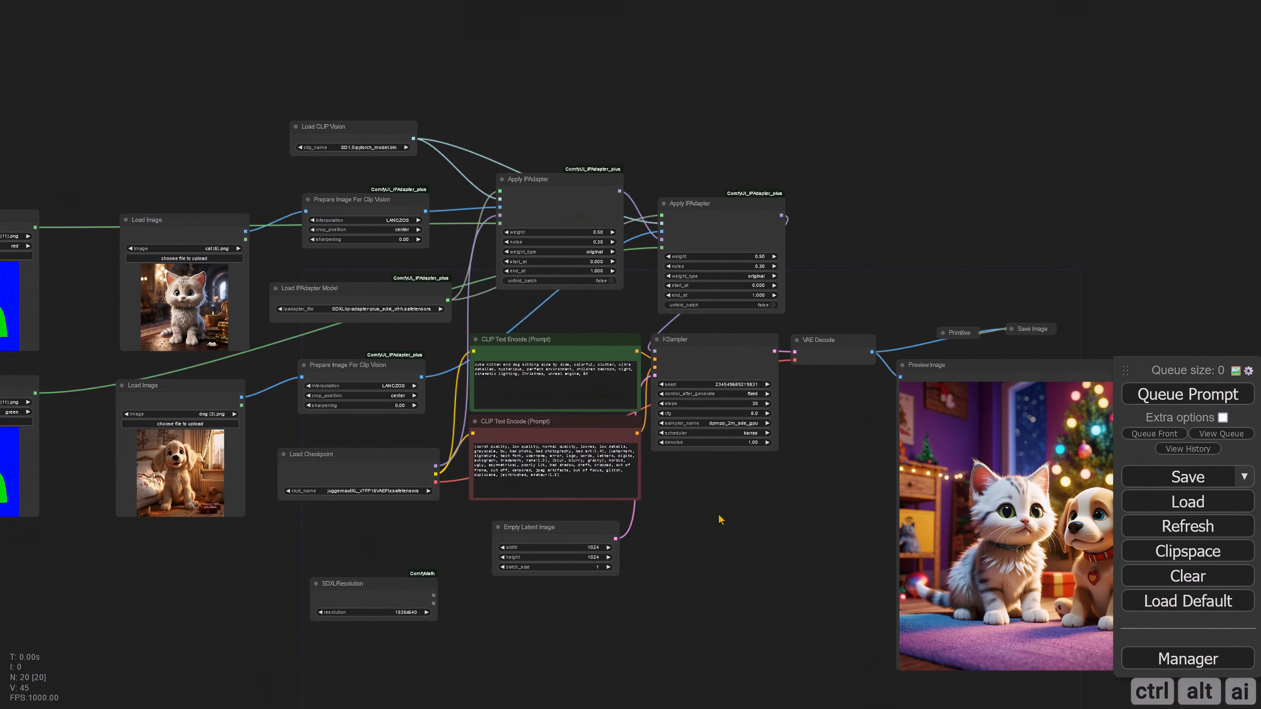
drag(571, 320, 667, 336)
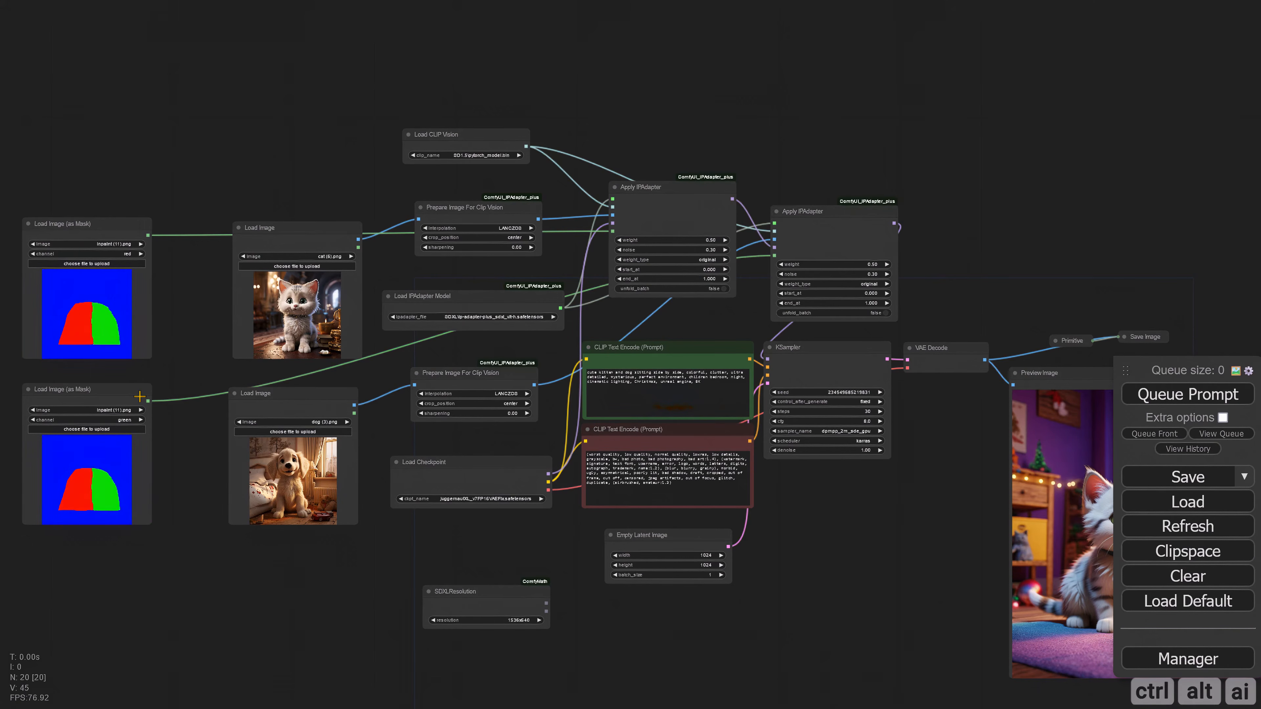
drag(125, 395, 173, 399)
drag(121, 230, 184, 229)
scroll(263, 609, up, 2)
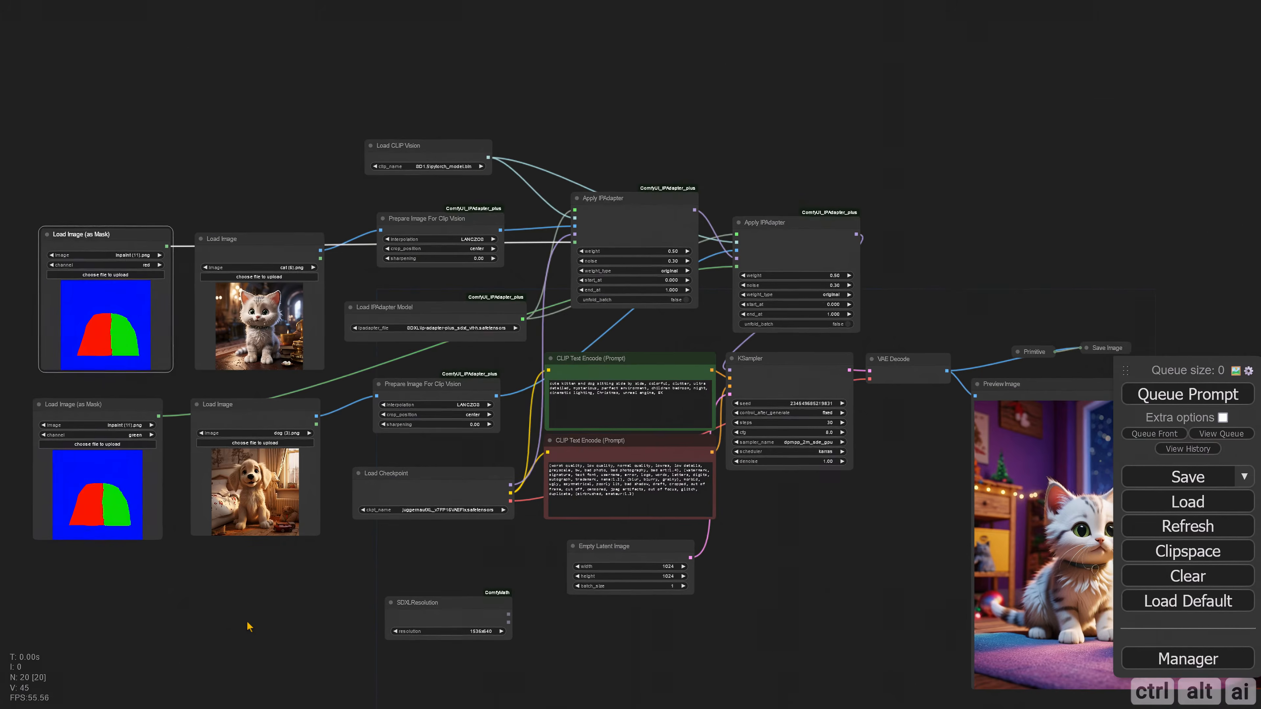
Step: Change the subject in the positive prompt to "cute dog and kitten" sitting side by side
drag(292, 627, 327, 649)
scroll(572, 433, up, 8)
drag(553, 436, 373, 480)
drag(616, 381, 529, 378)
text(dog an)
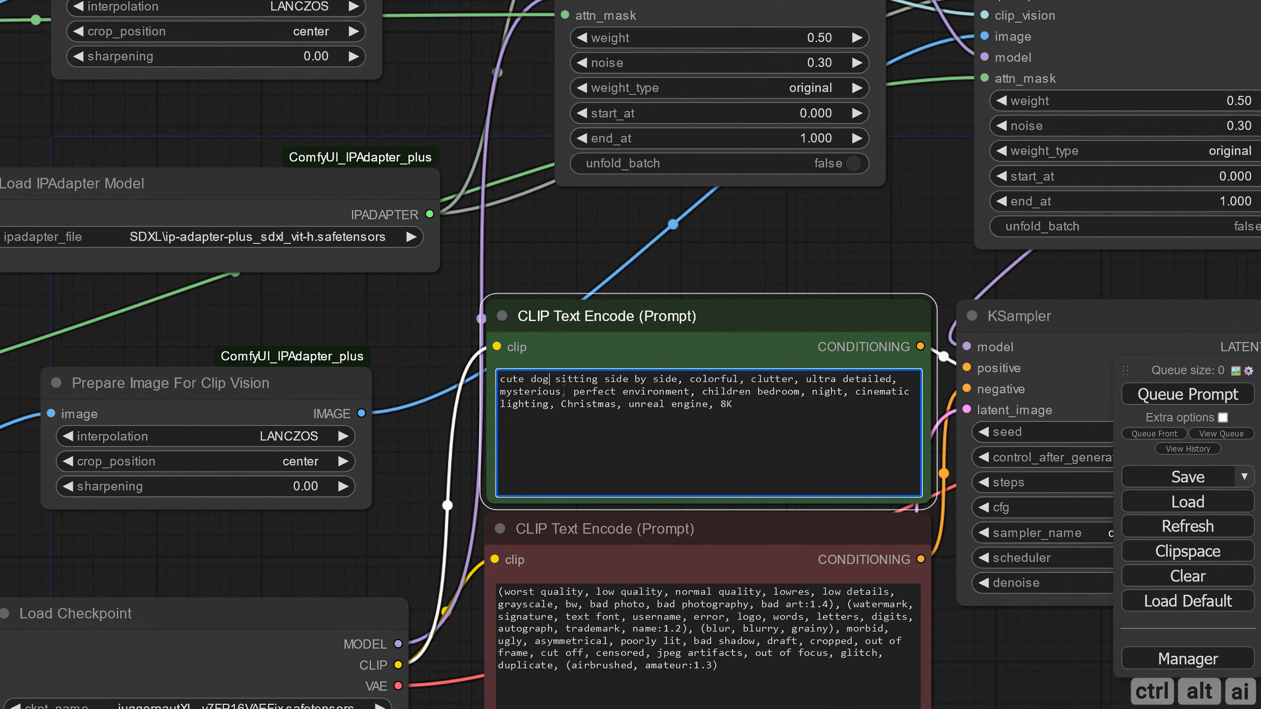
text(d )
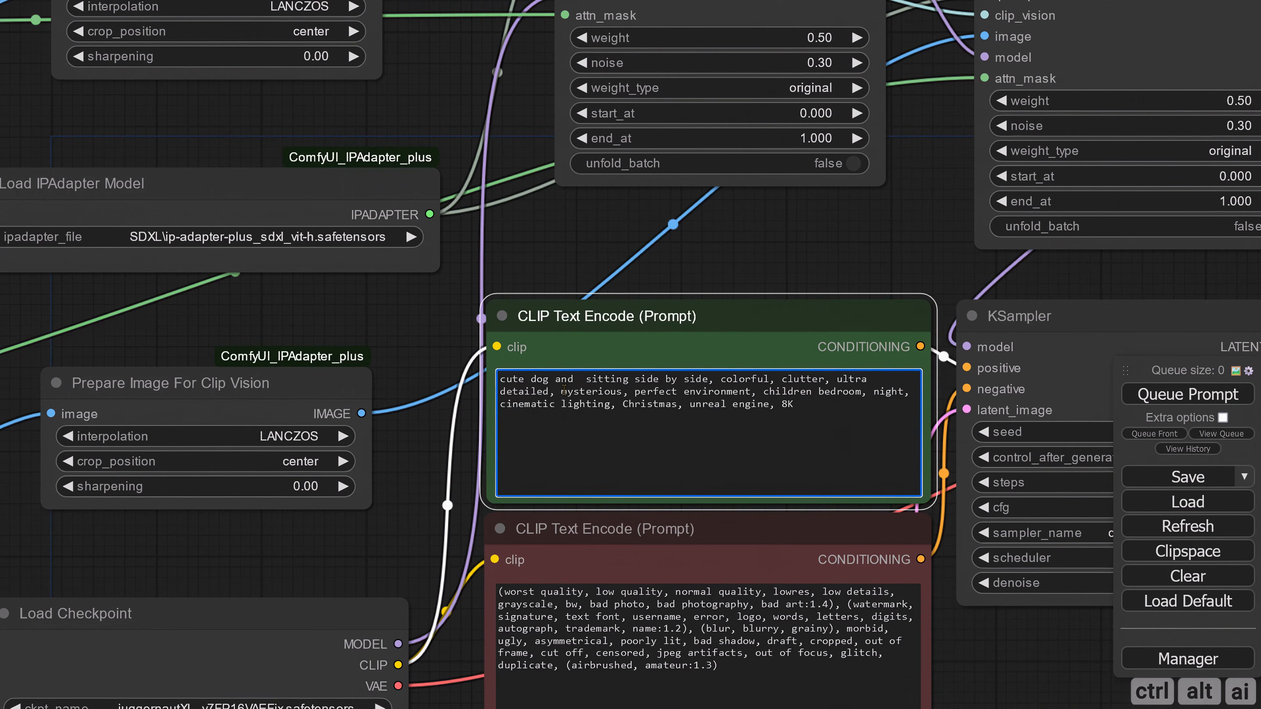
text(kitten)
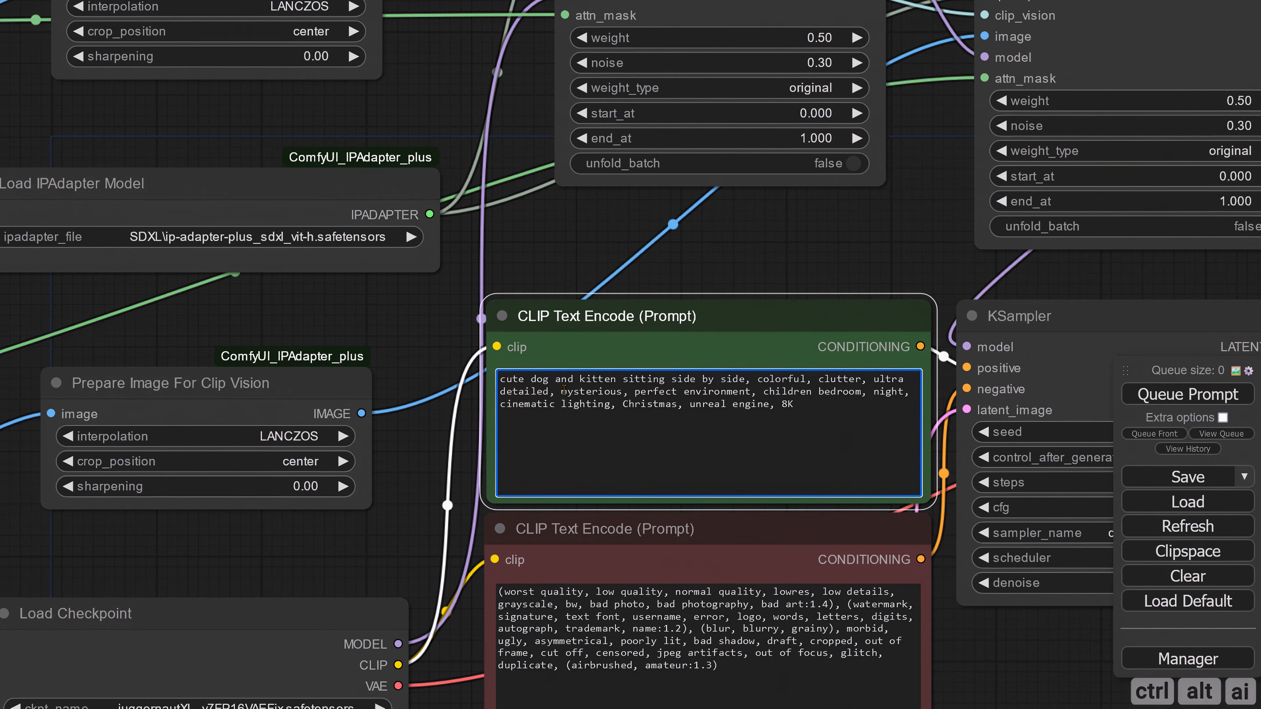
click(551, 279)
scroll(554, 270, down, 8)
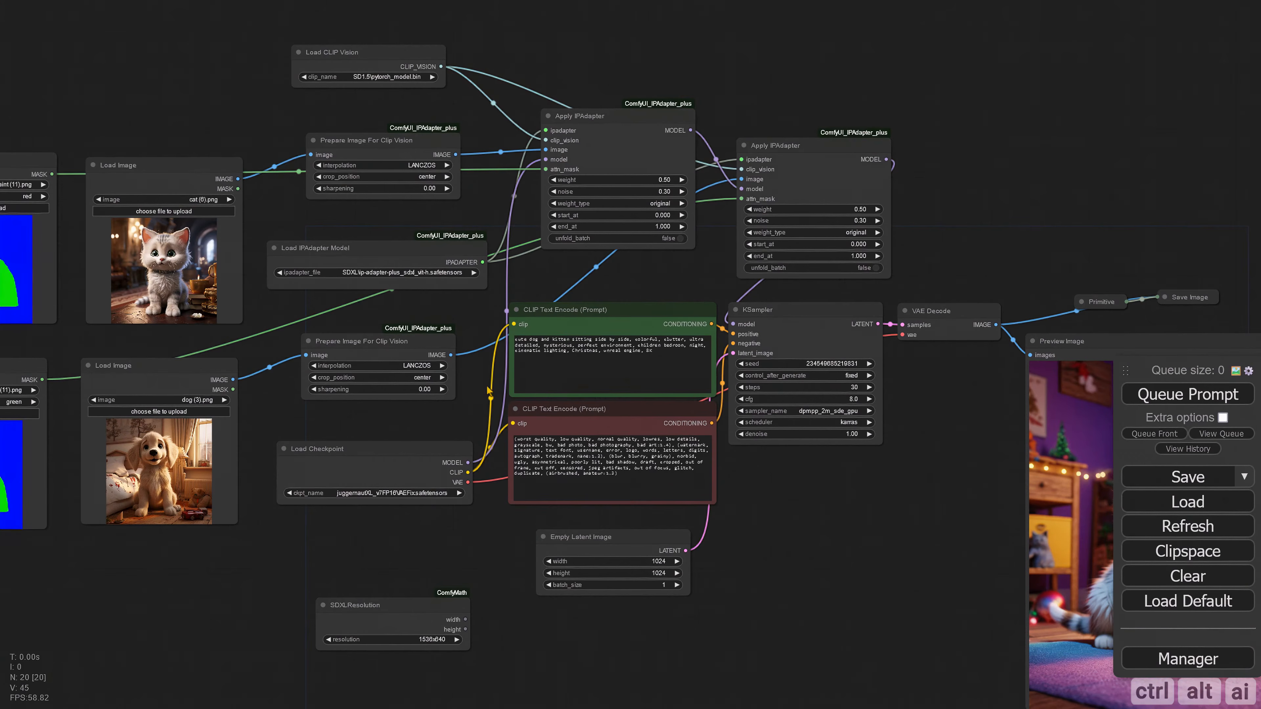
Step: Generate the image with the dog-first prompt and inspect the two animals in the preview
scroll(422, 572, down, 3)
key(ctrl+Return)
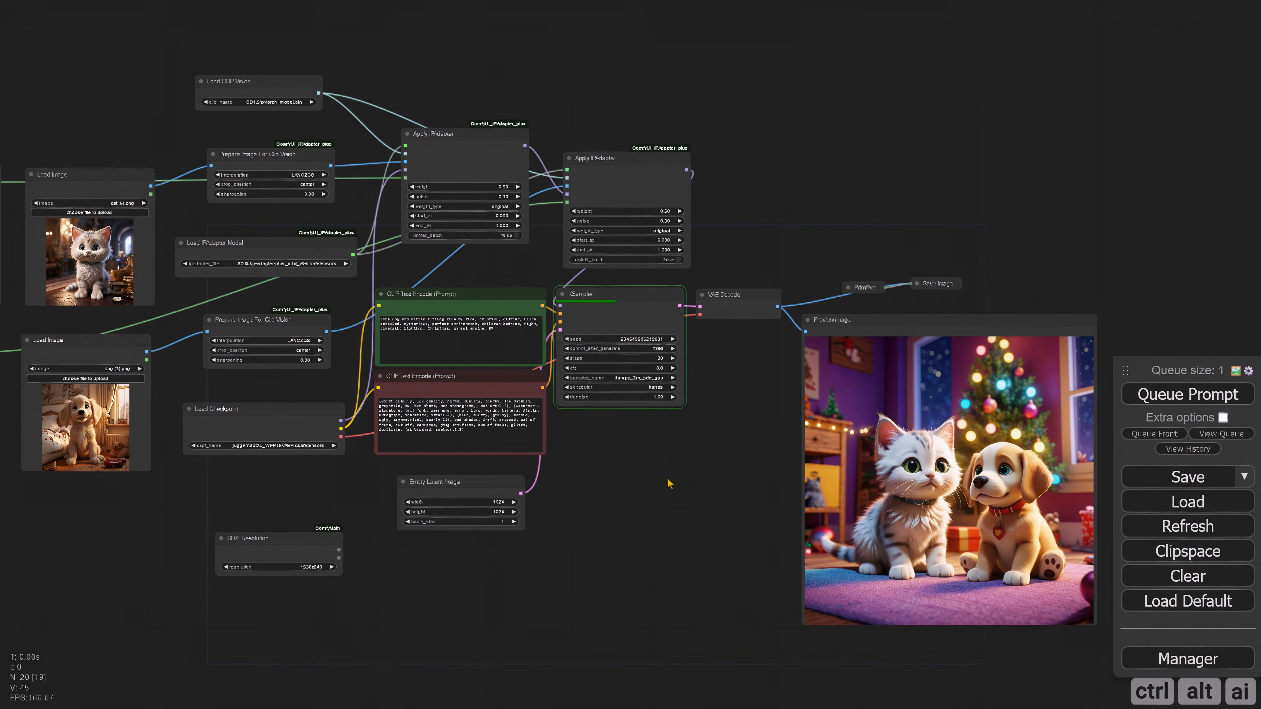
drag(660, 476, 584, 463)
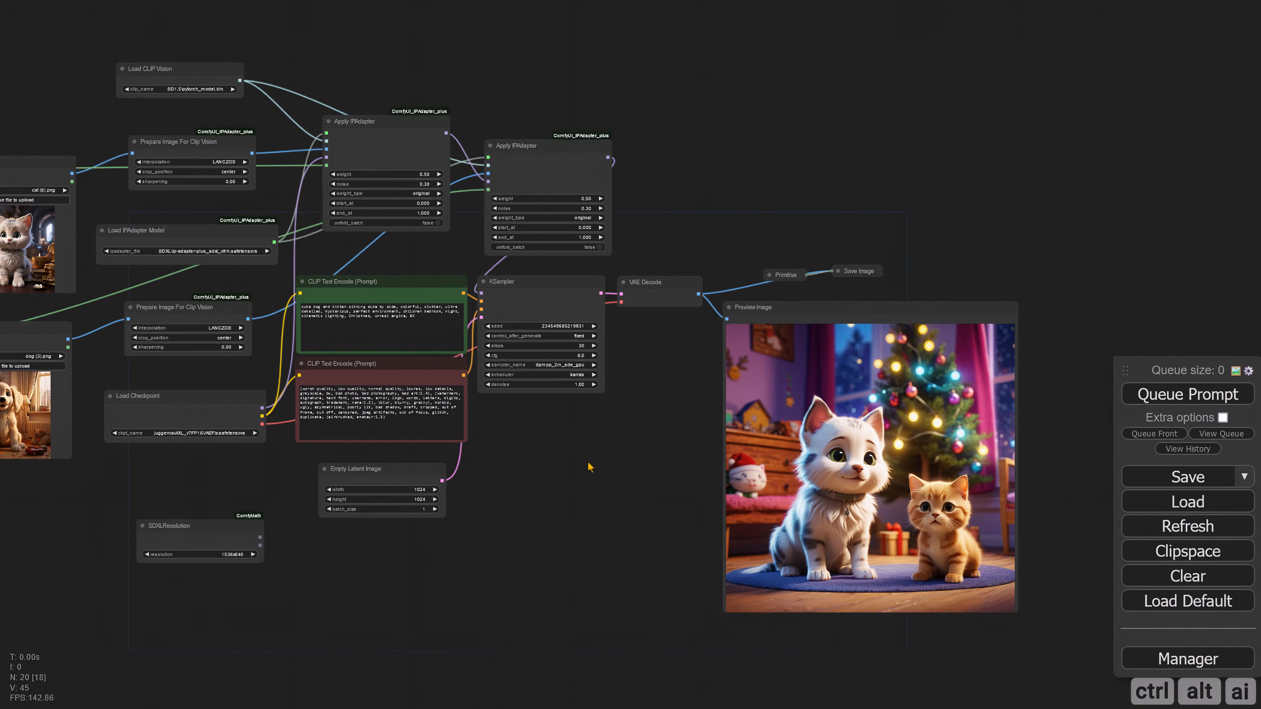
scroll(589, 461, up, 4)
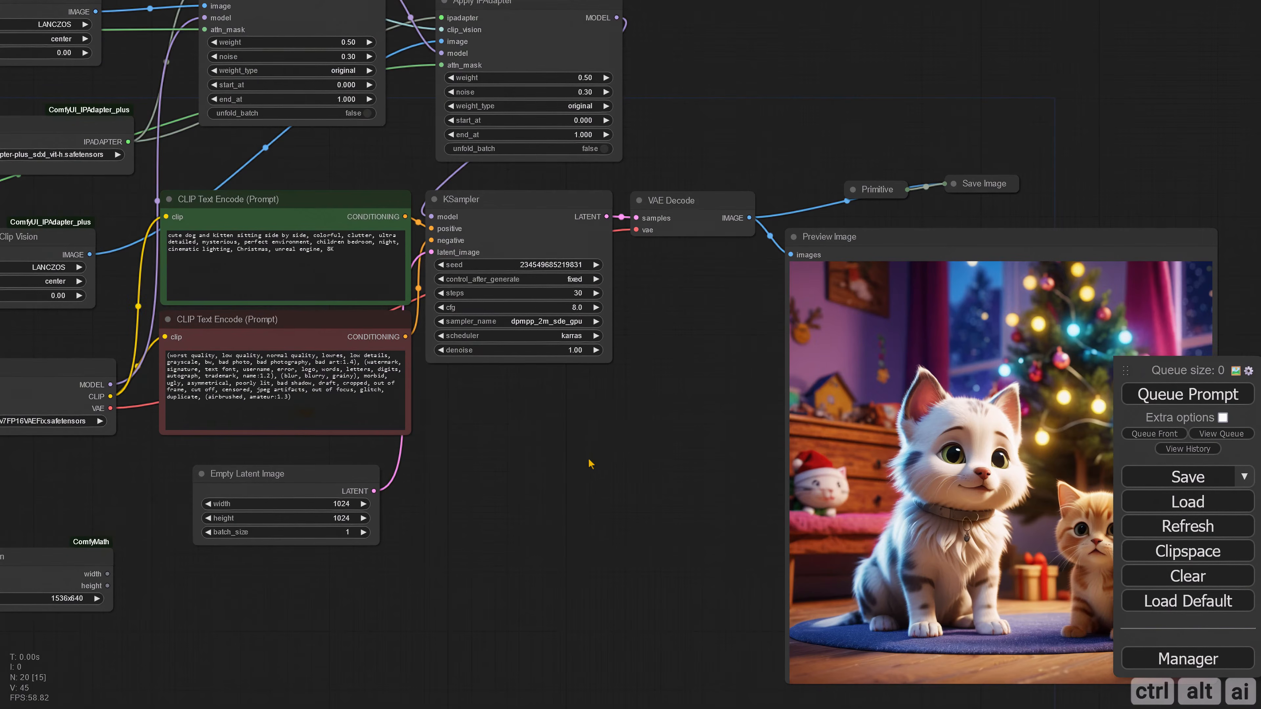
scroll(588, 462, down, 5)
Step: Restore the subject in the positive prompt to "cute kitten and dog"
drag(588, 462, 752, 502)
scroll(715, 487, up, 3)
drag(443, 279, 641, 351)
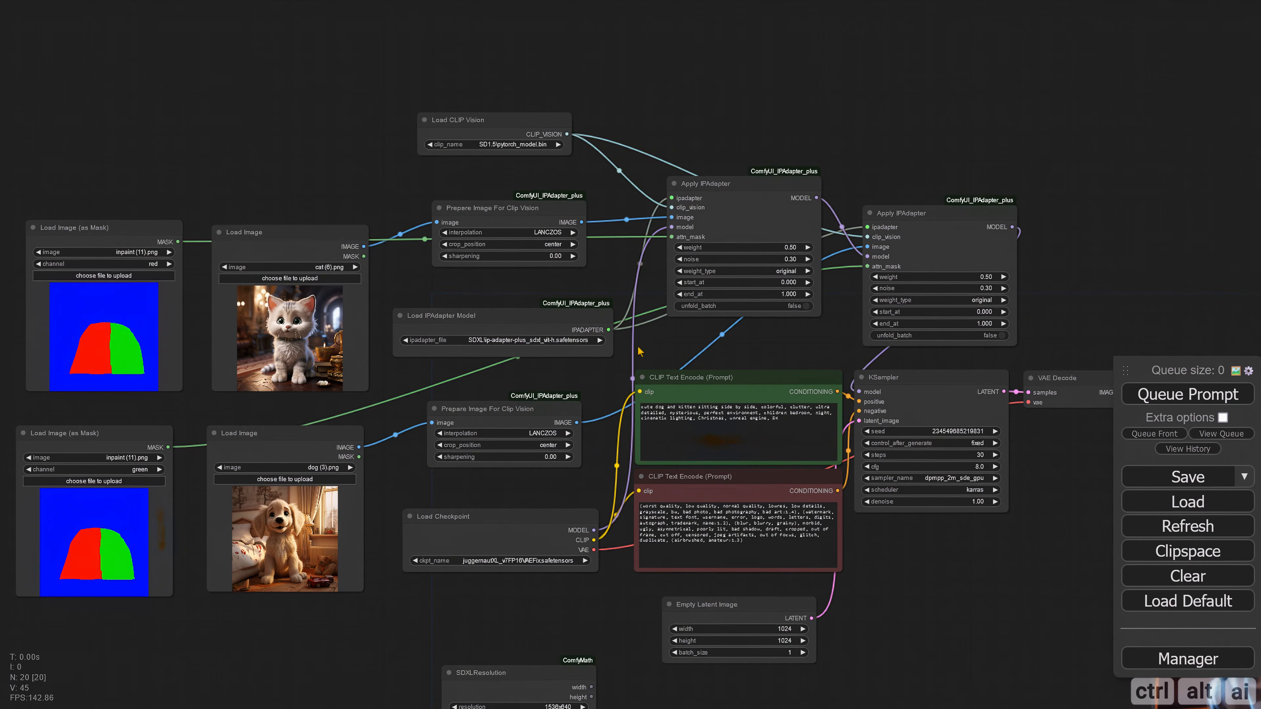
scroll(666, 353, up, 3)
drag(704, 427, 650, 427)
text(kitten and dog)
click(662, 349)
Step: Swap the mask channels: set the cat's Load Image (as Mask) node to green and the dog's to red
scroll(662, 349, down, 2)
drag(224, 164, 396, 187)
click(262, 281)
click(277, 316)
click(258, 506)
click(268, 518)
Step: Generate the image with the swapped mask channels and inspect the kitten and dog positions
scroll(527, 531, down, 2)
drag(734, 633, 462, 549)
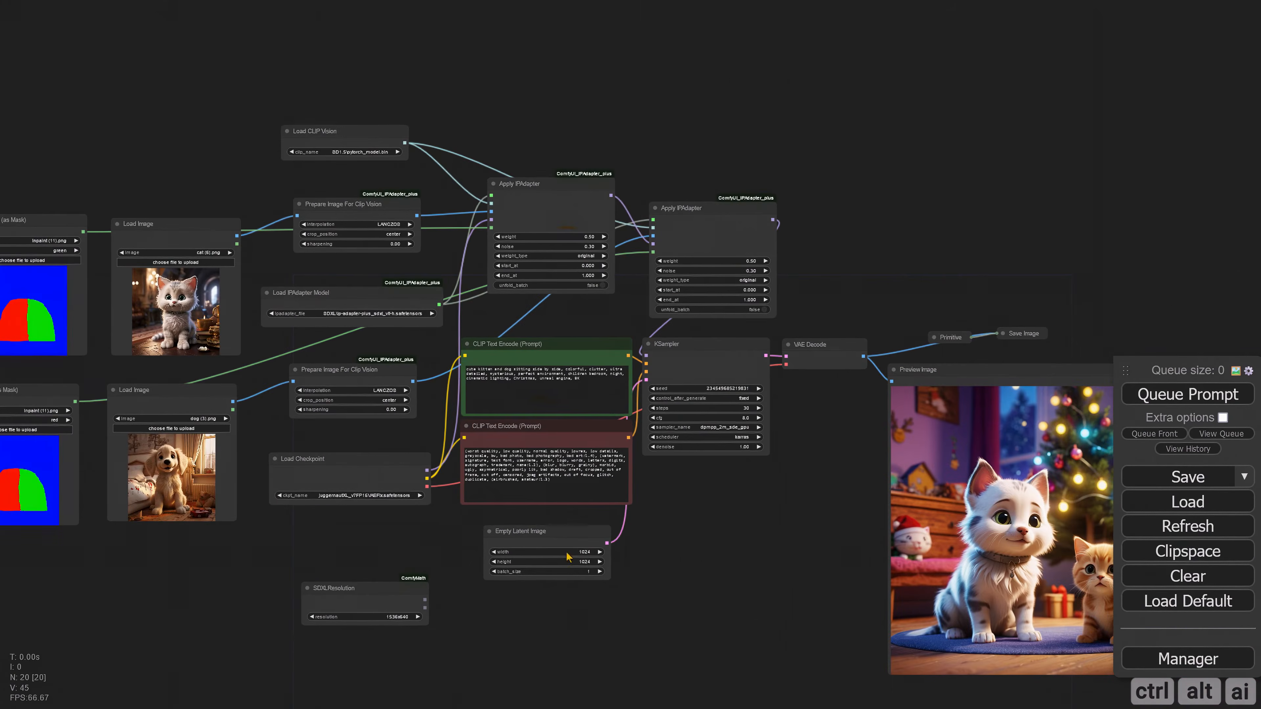
scroll(584, 447, down, 2)
key(ctrl+Return)
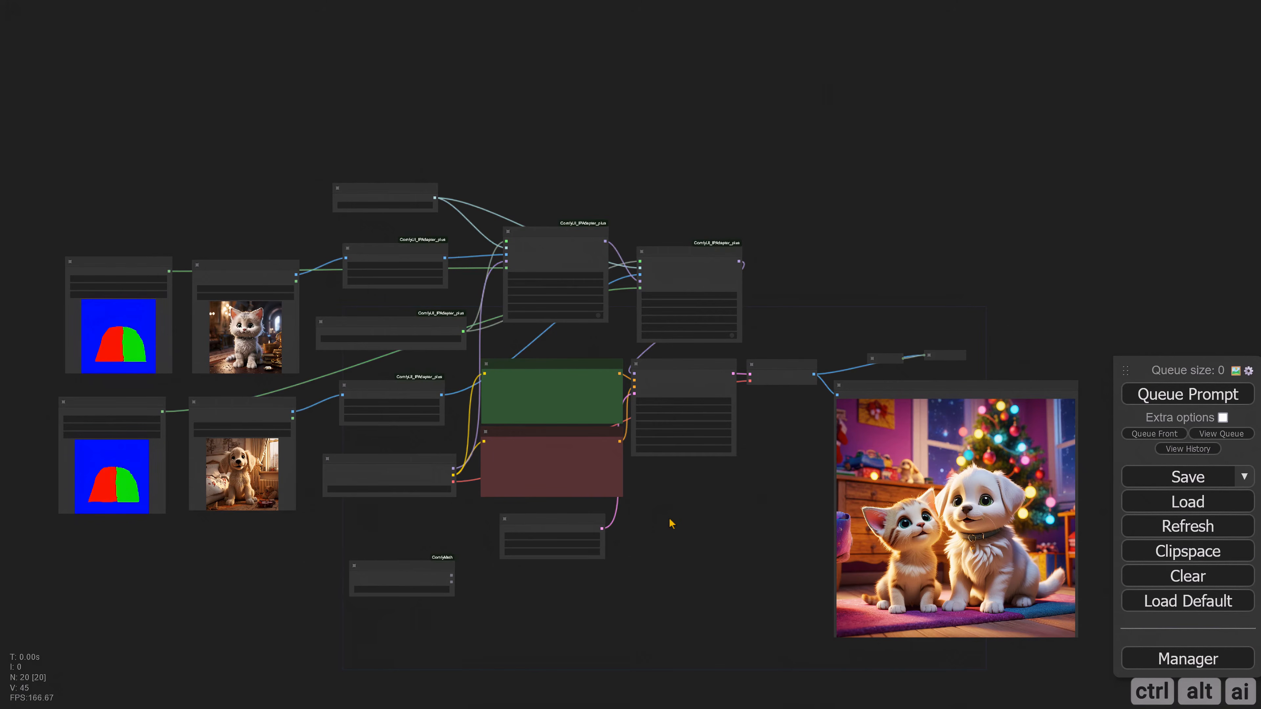
scroll(669, 519, up, 3)
drag(669, 520, 625, 484)
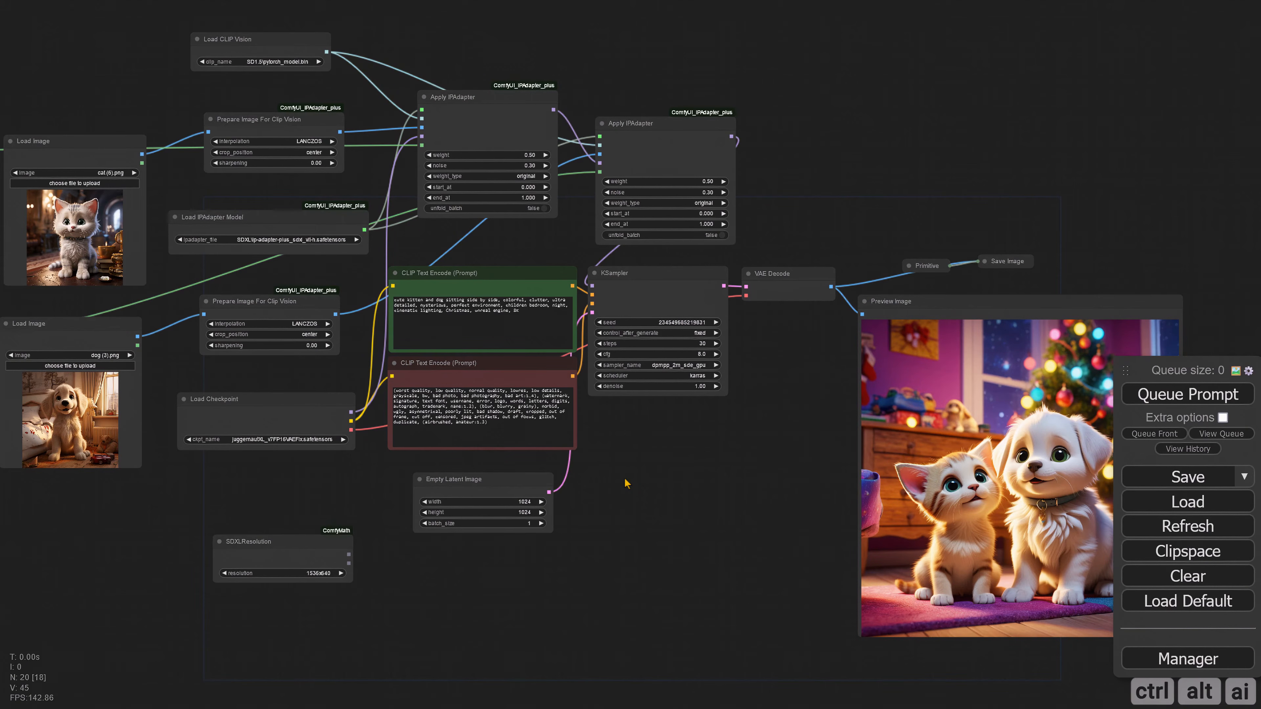
Step: Set the cat's mask channel back to red and the dog's mask channel back to green
drag(625, 480, 831, 533)
click(157, 222)
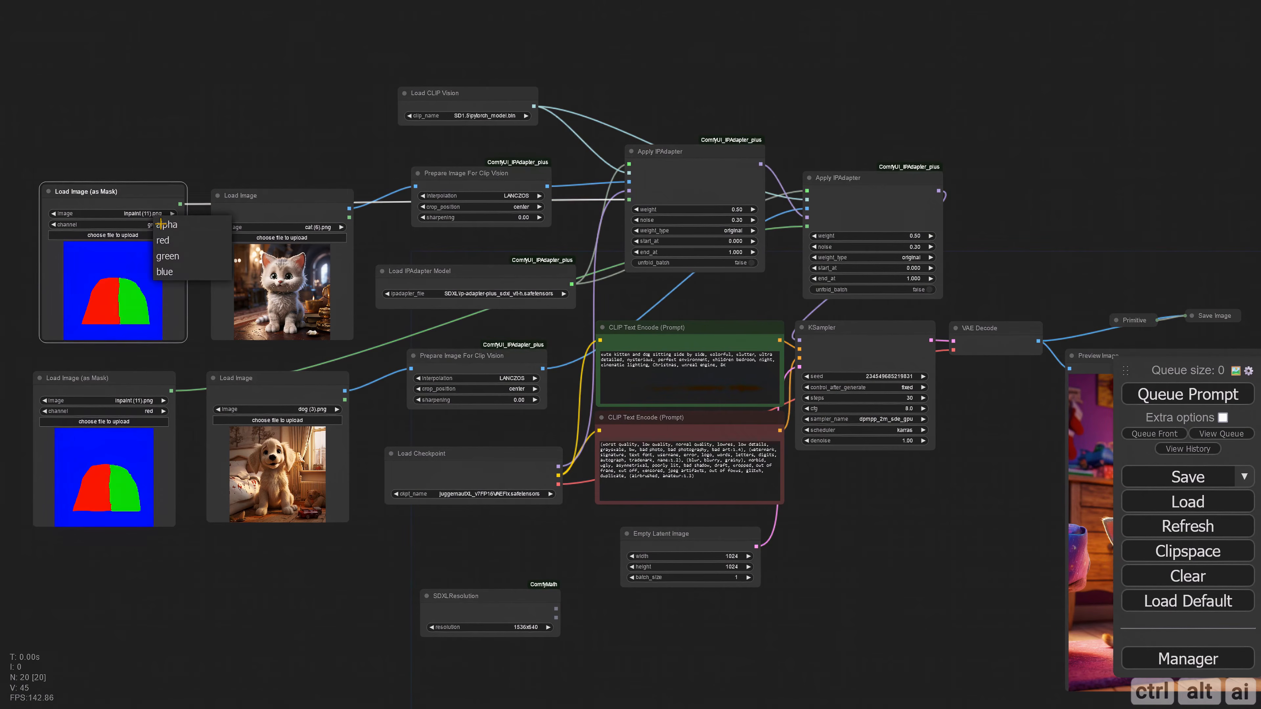
click(176, 241)
click(154, 411)
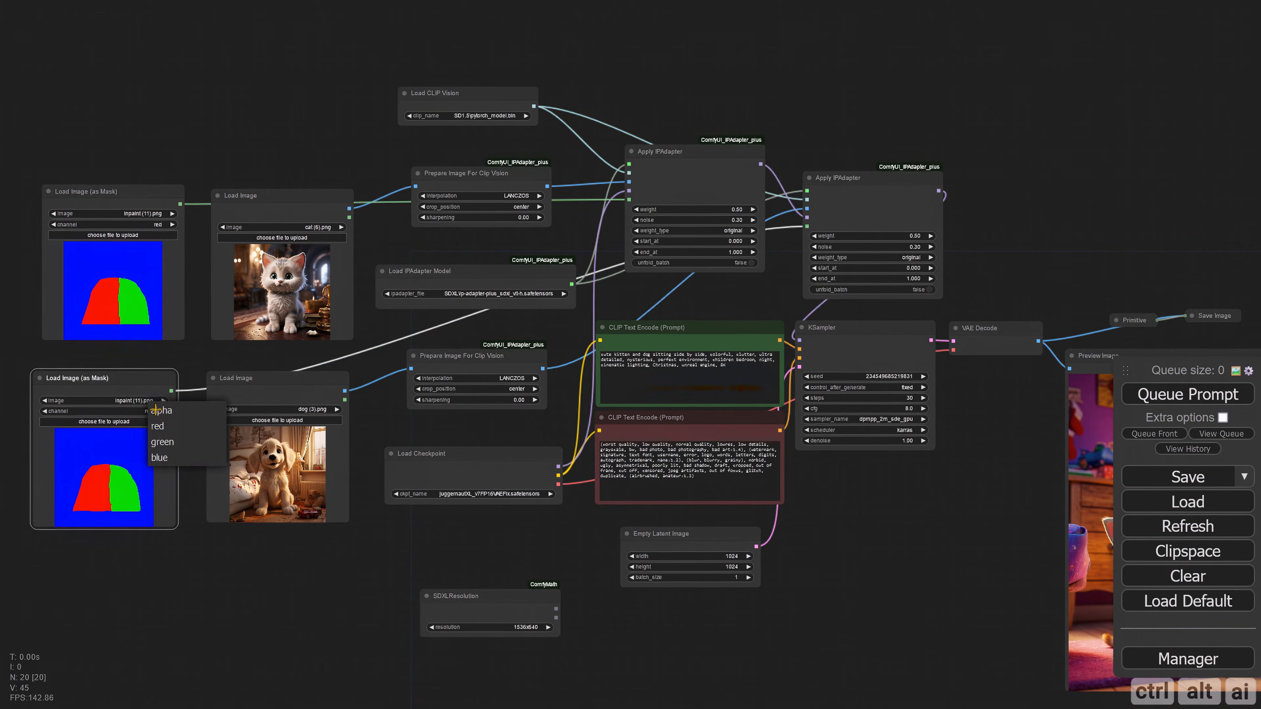
click(167, 442)
Step: Set the first Apply IPAdapter's end_at to 0.4 and the second Apply IPAdapter's start_at to 0.4
drag(560, 325, 324, 320)
drag(458, 316, 428, 363)
scroll(495, 355, up, 3)
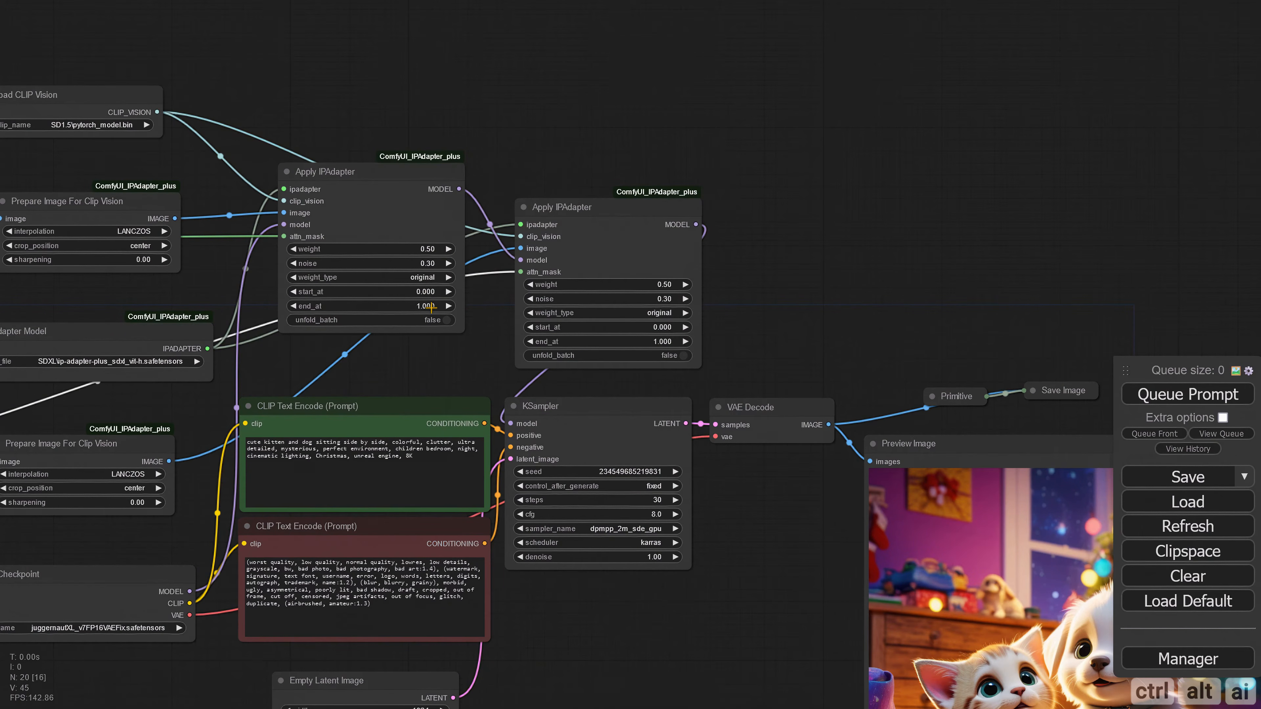
click(431, 306)
drag(501, 309, 464, 317)
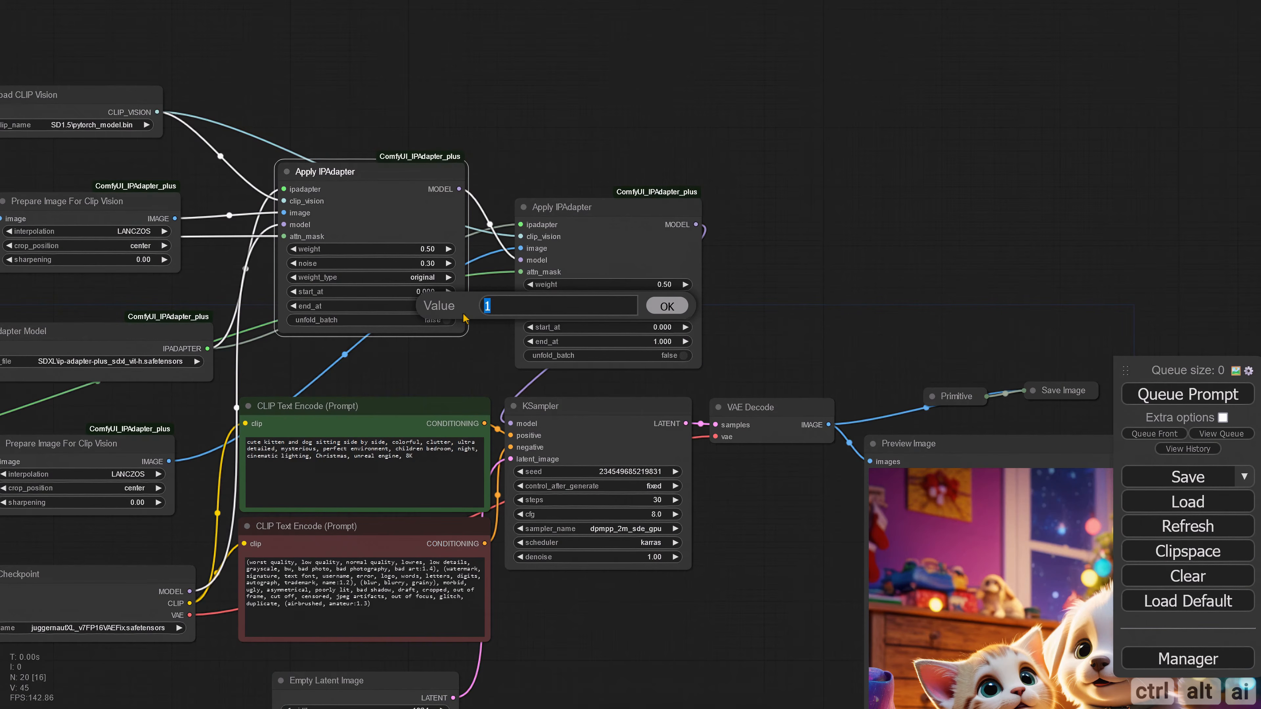
text(0.4)
key(Return)
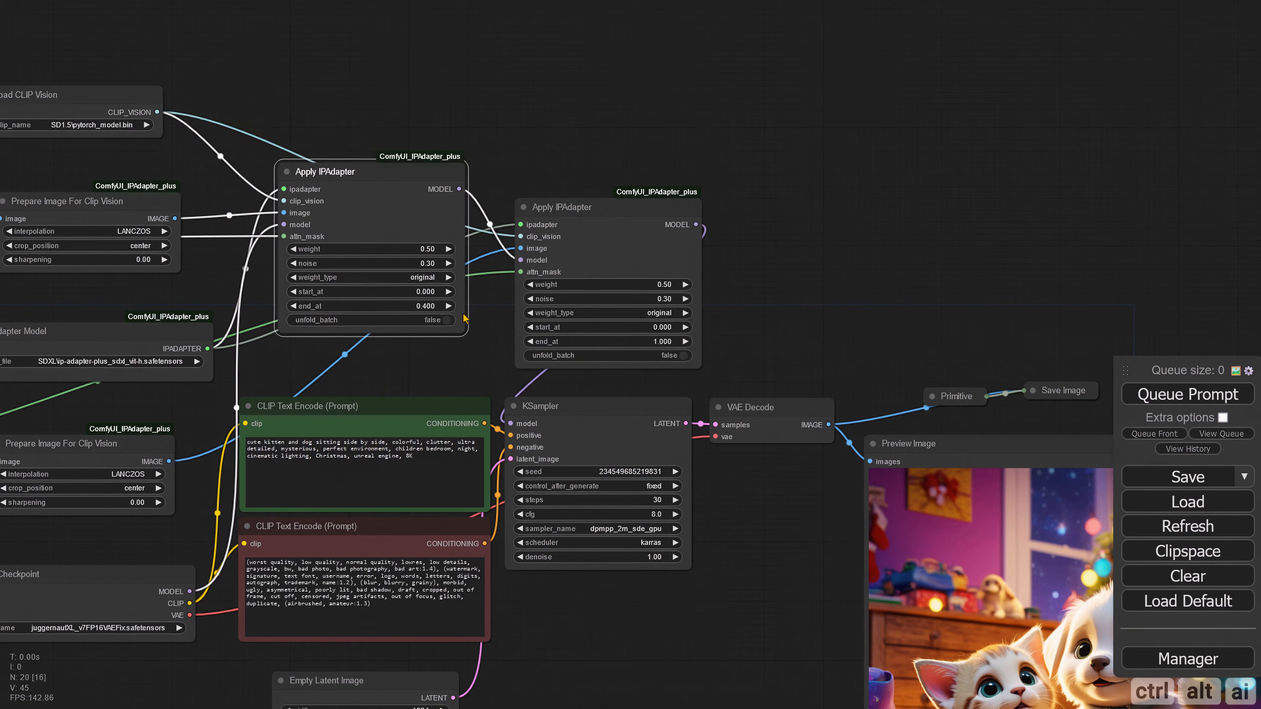
click(665, 327)
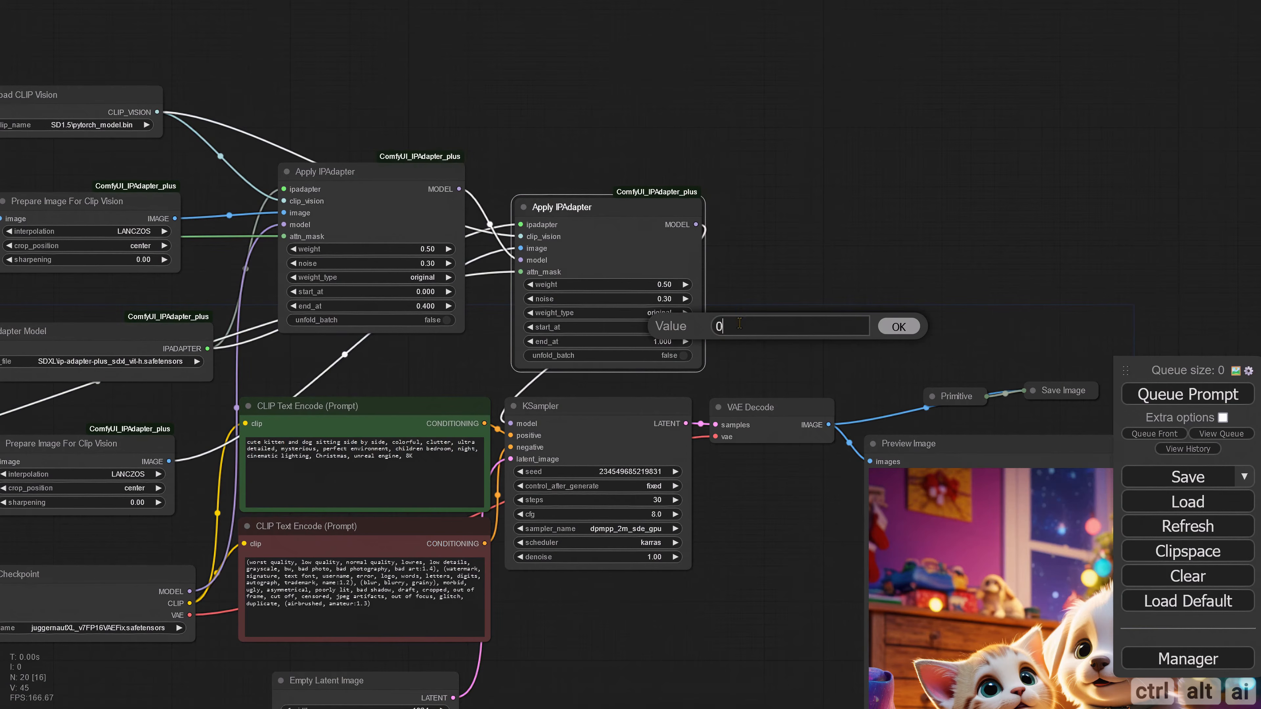
text(0.4)
key(Return)
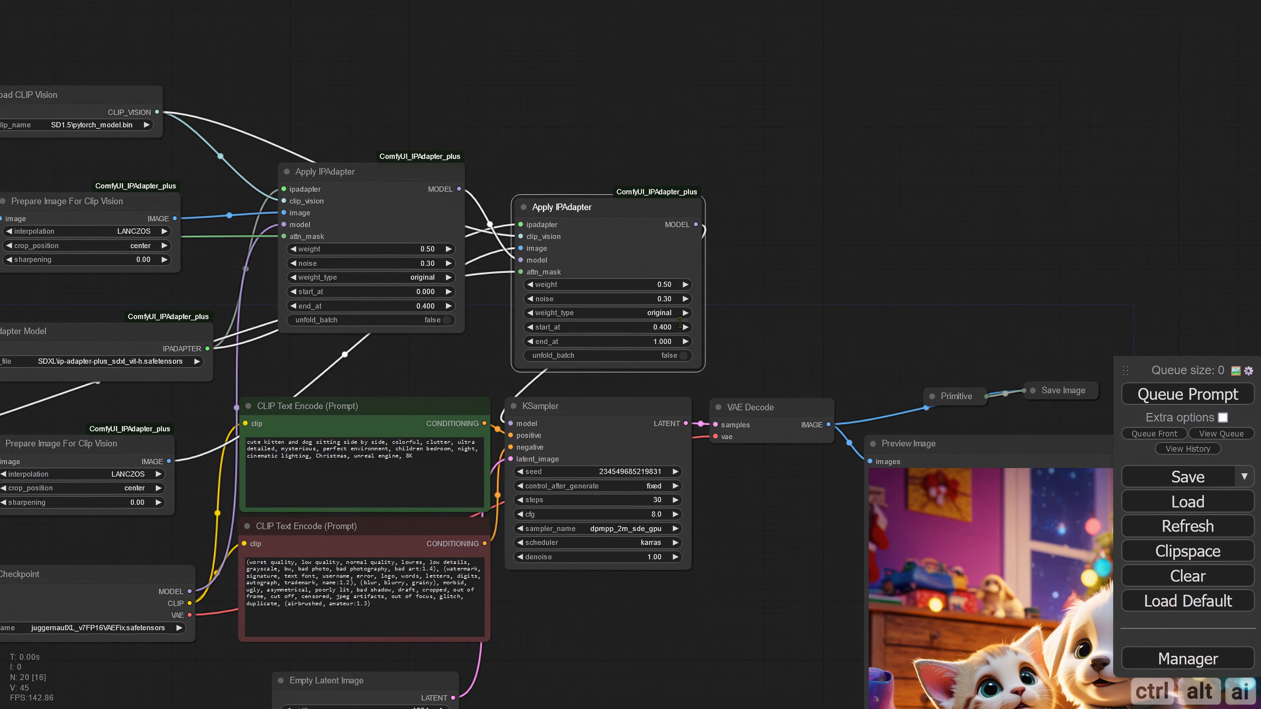
Step: Generate the image with the split IPAdapter timing and inspect the kitten and dog in the preview
key(ctrl+Return)
scroll(782, 340, down, 5)
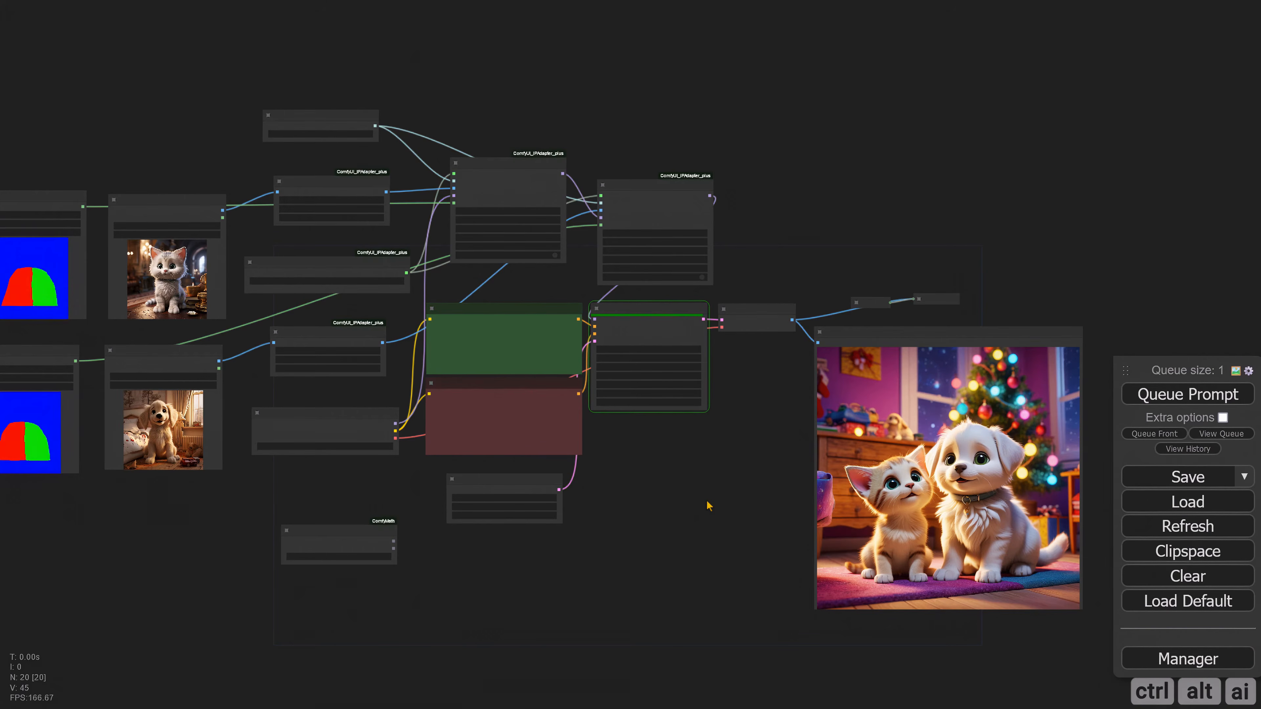
scroll(748, 500, up, 4)
drag(695, 507, 511, 502)
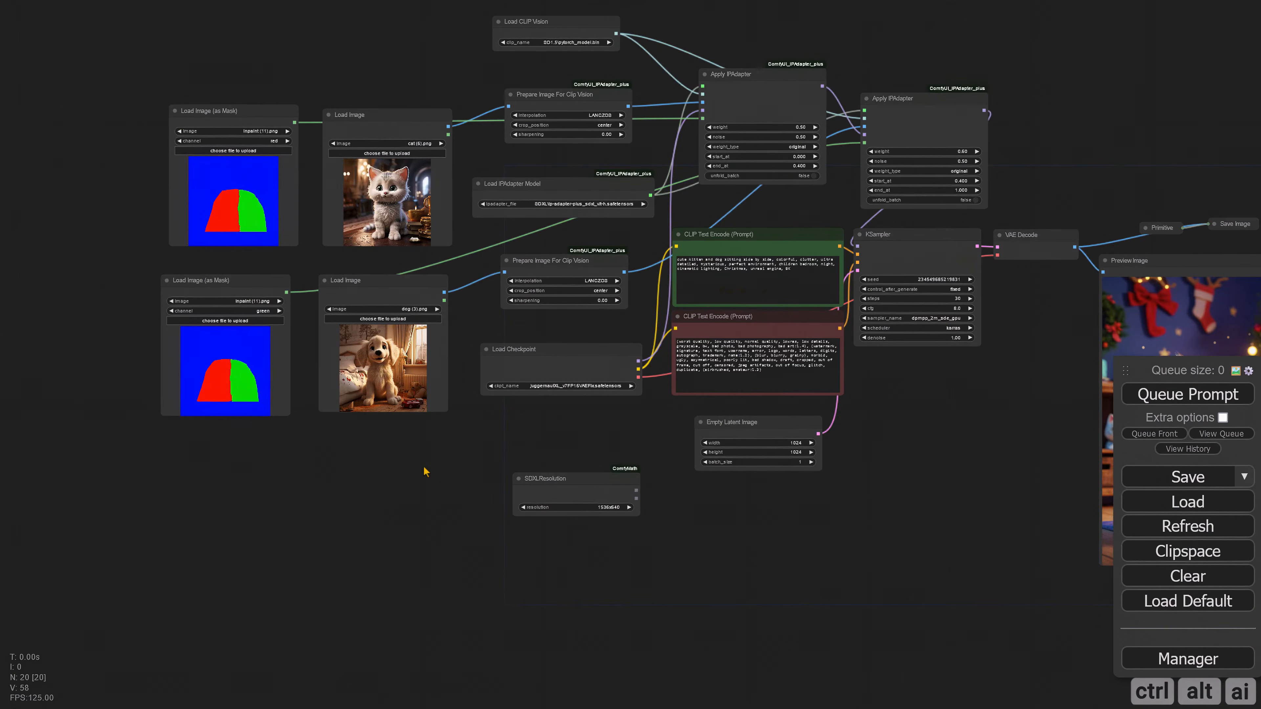
Step: Duplicate the dog's mask, Load Image, Prepare Image For Clip Vision and Apply IPAdapter nodes with their input connections, and place them below the originals
drag(422, 470, 327, 507)
click(132, 340)
shift+click(298, 332)
shift+click(531, 316)
shift+click(825, 166)
key(ctrl+c)
drag(311, 552, 336, 468)
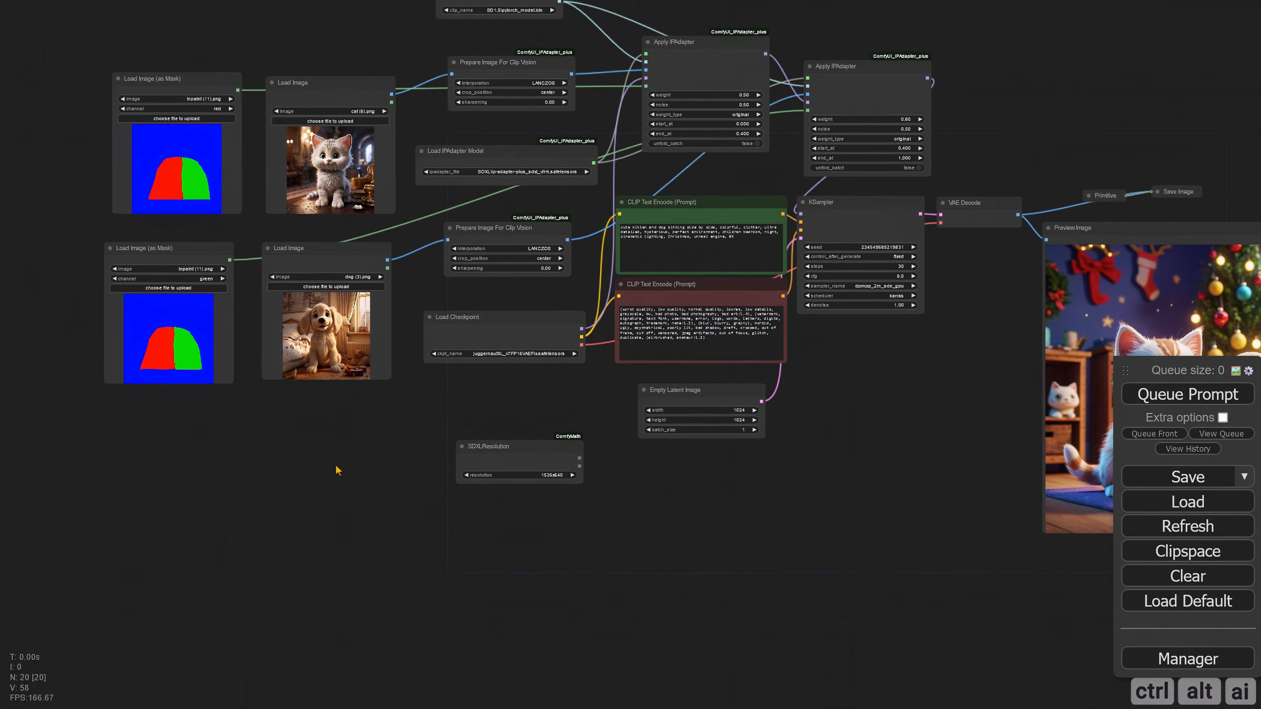
key(ctrl+shift+v)
drag(400, 642, 173, 410)
Step: Place the duplicated Apply IPAdapter beside the second one and delete the SDXLResolution node
drag(729, 480, 600, 560)
drag(743, 320, 892, 157)
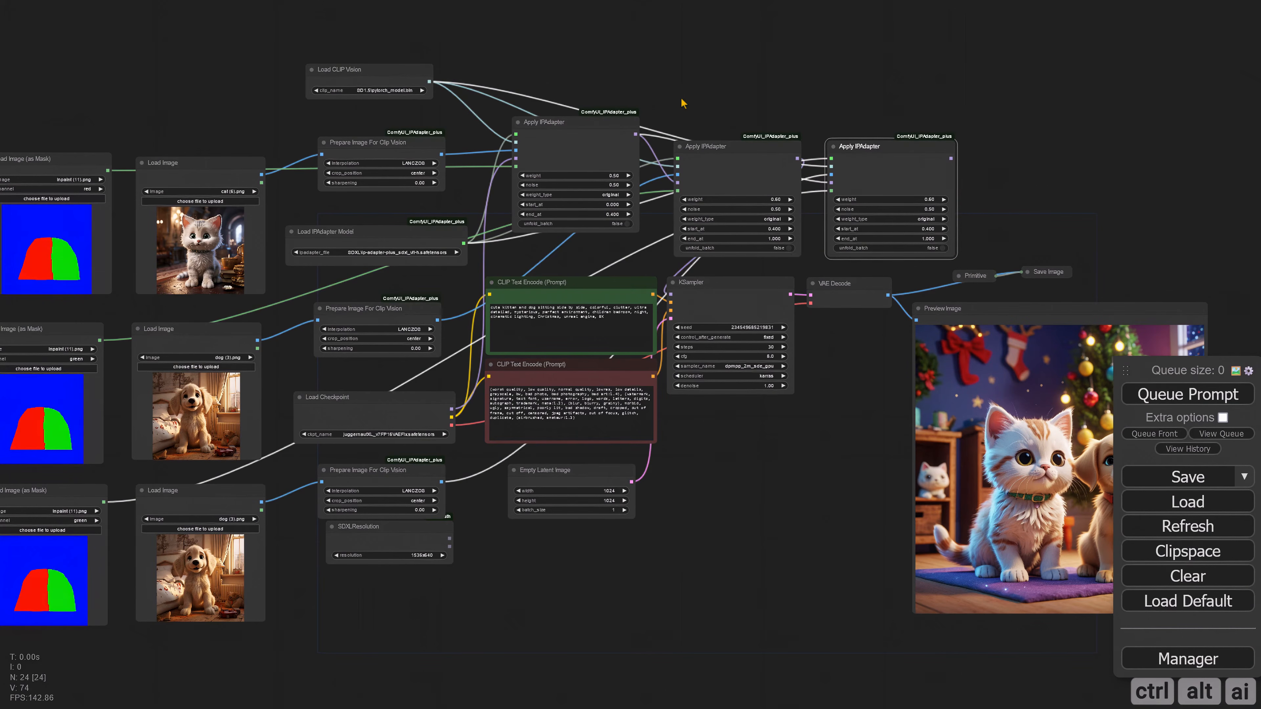
drag(412, 538, 416, 565)
key(Delete)
Step: Reposition the three Apply IPAdapter nodes in a compact row above the prompt and KSampler nodes
drag(557, 574, 512, 639)
drag(668, 496, 670, 557)
drag(517, 252, 485, 244)
drag(665, 276, 617, 239)
drag(818, 277, 753, 240)
click(877, 304)
Step: Connect the second Apply IPAdapter's MODEL to the third's model input, and the third's MODEL to the KSampler
scroll(877, 304, up, 2)
scroll(849, 233, up, 6)
drag(669, 236, 691, 264)
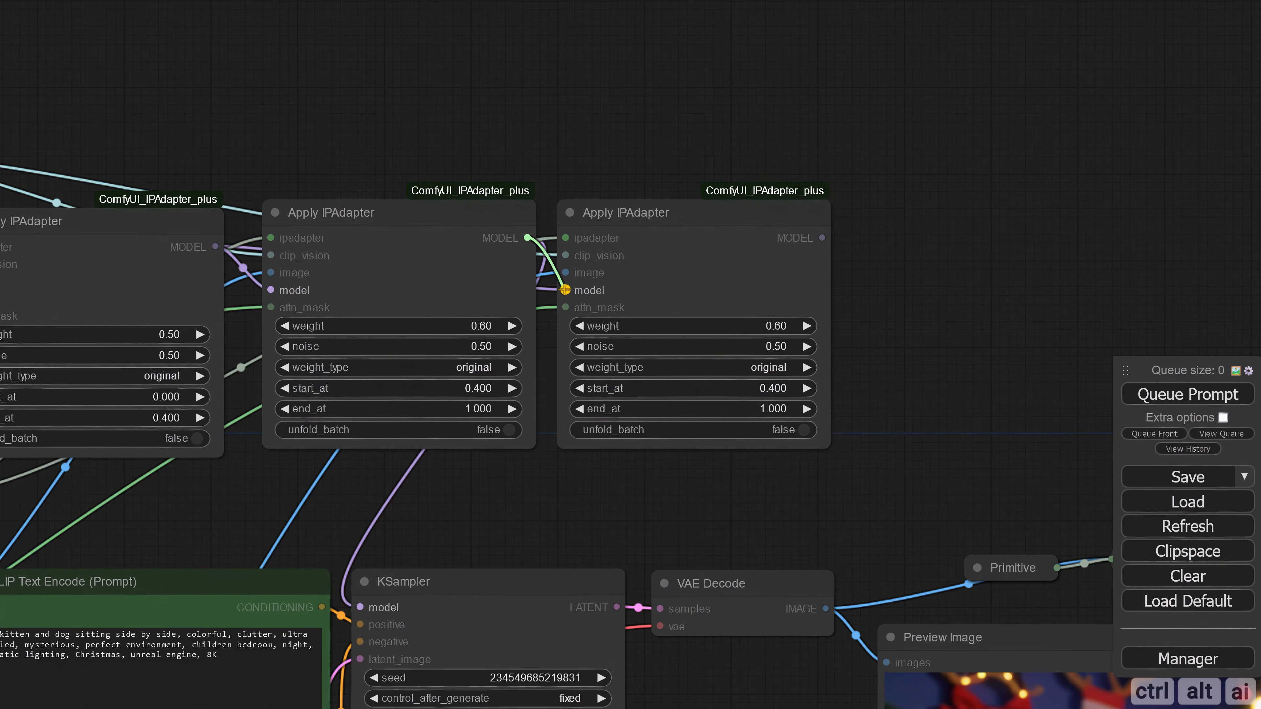
drag(565, 290, 566, 290)
scroll(886, 281, down, 3)
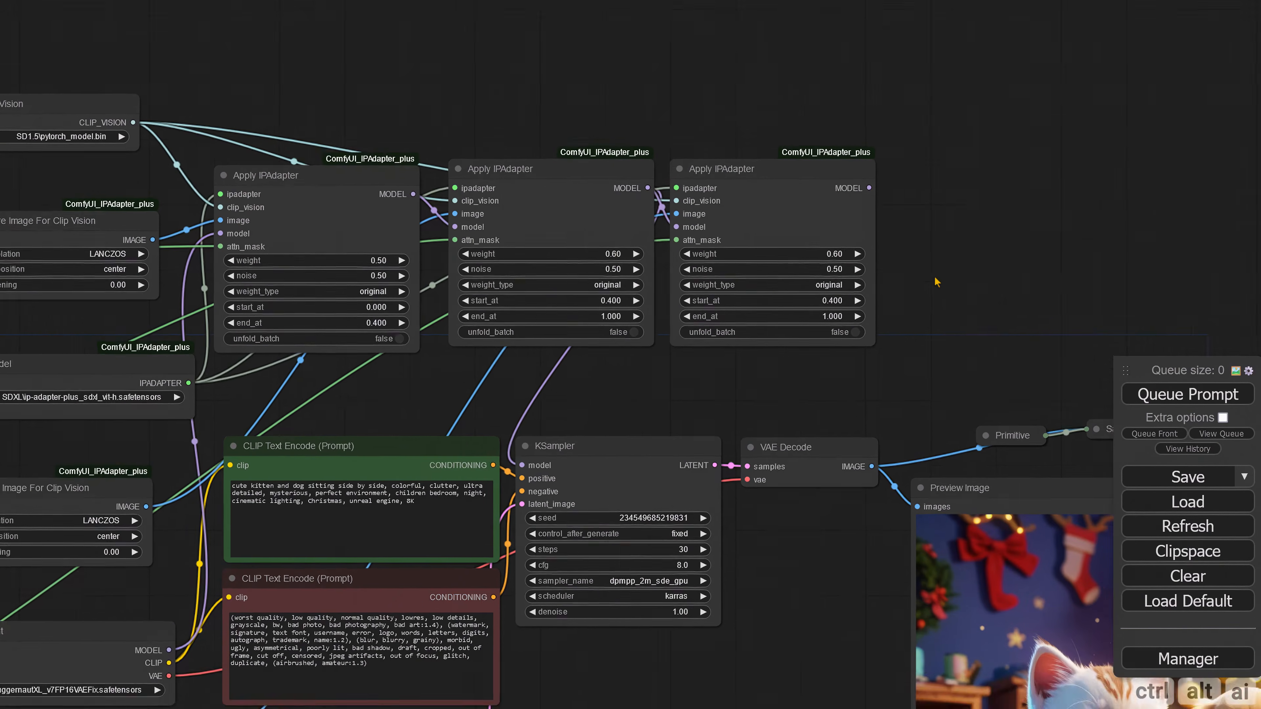
drag(816, 202, 472, 476)
drag(739, 581, 877, 376)
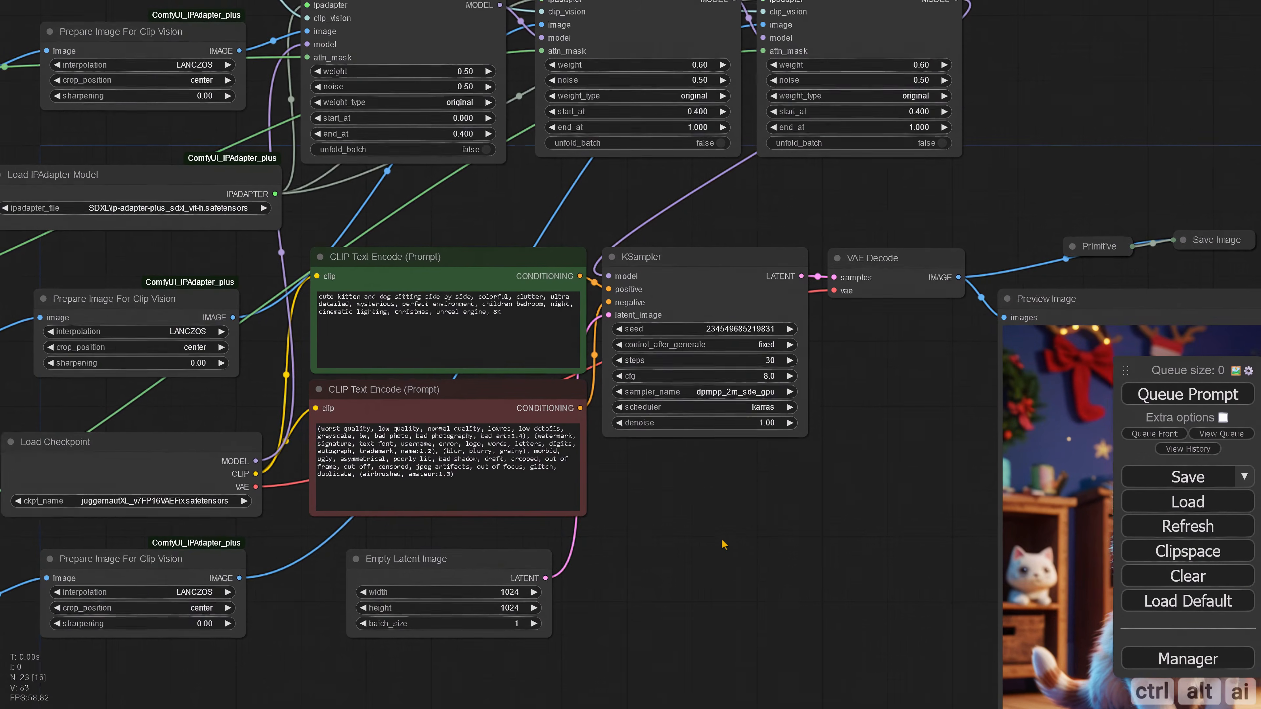
Step: Set the channel of the third Load Image (as Mask) node to blue
drag(655, 566, 864, 527)
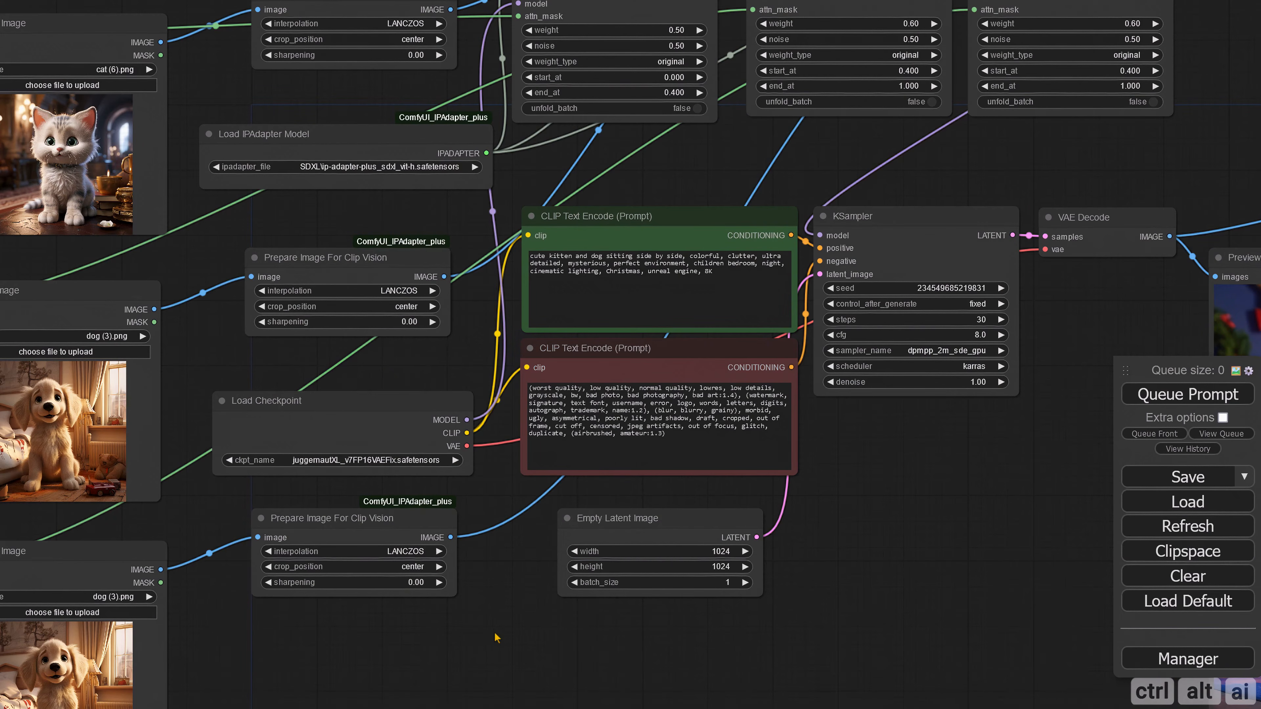
drag(487, 638, 774, 597)
drag(563, 676, 647, 501)
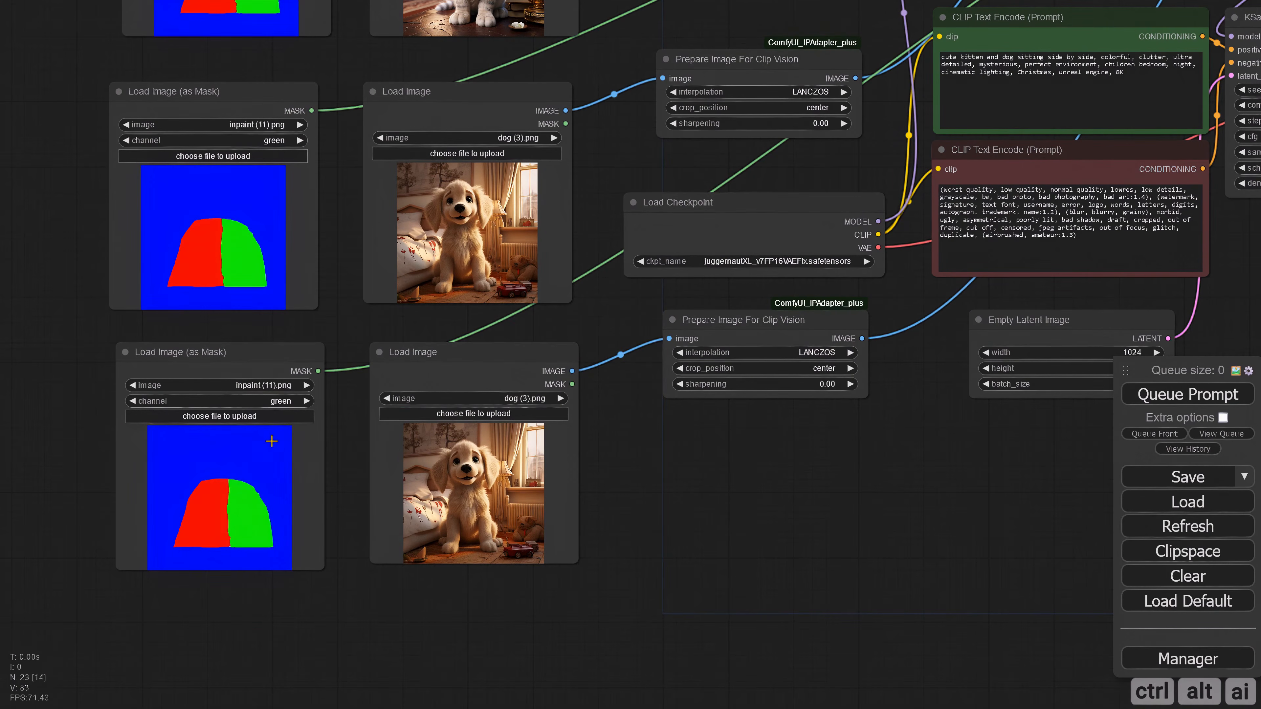
click(282, 399)
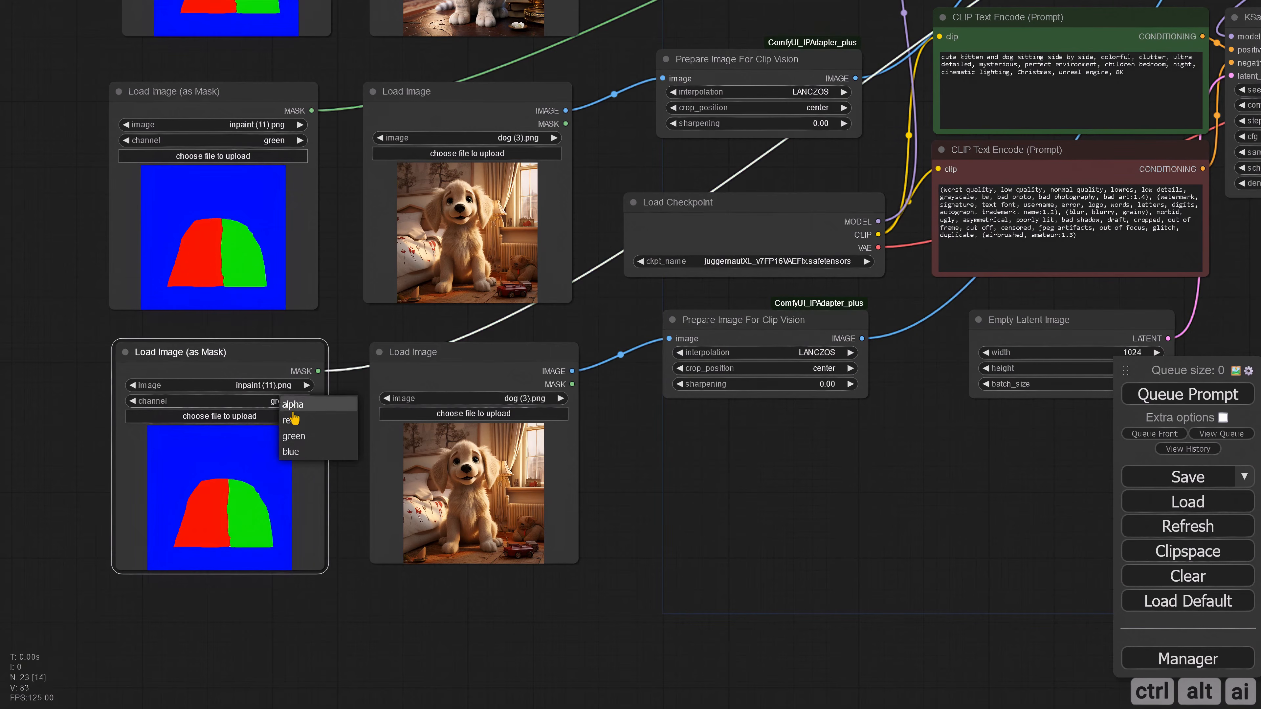
click(305, 449)
Step: Load the children_room image into the third Load Image node
scroll(676, 445, down, 2)
click(362, 380)
click(371, 426)
click(830, 182)
double_click(831, 181)
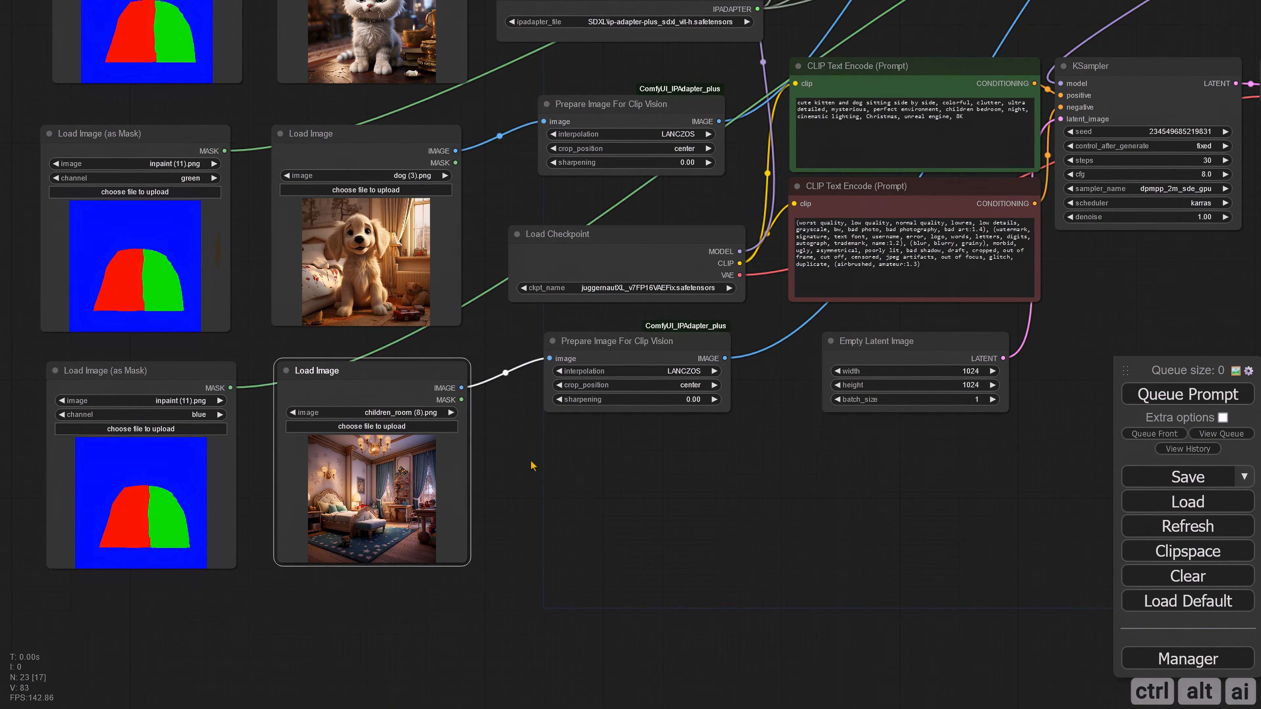
Step: Set the first Apply IPAdapter's end_at to 0.3
scroll(601, 474, down, 2)
drag(947, 383, 633, 518)
drag(953, 205, 768, 342)
scroll(791, 304, up, 3)
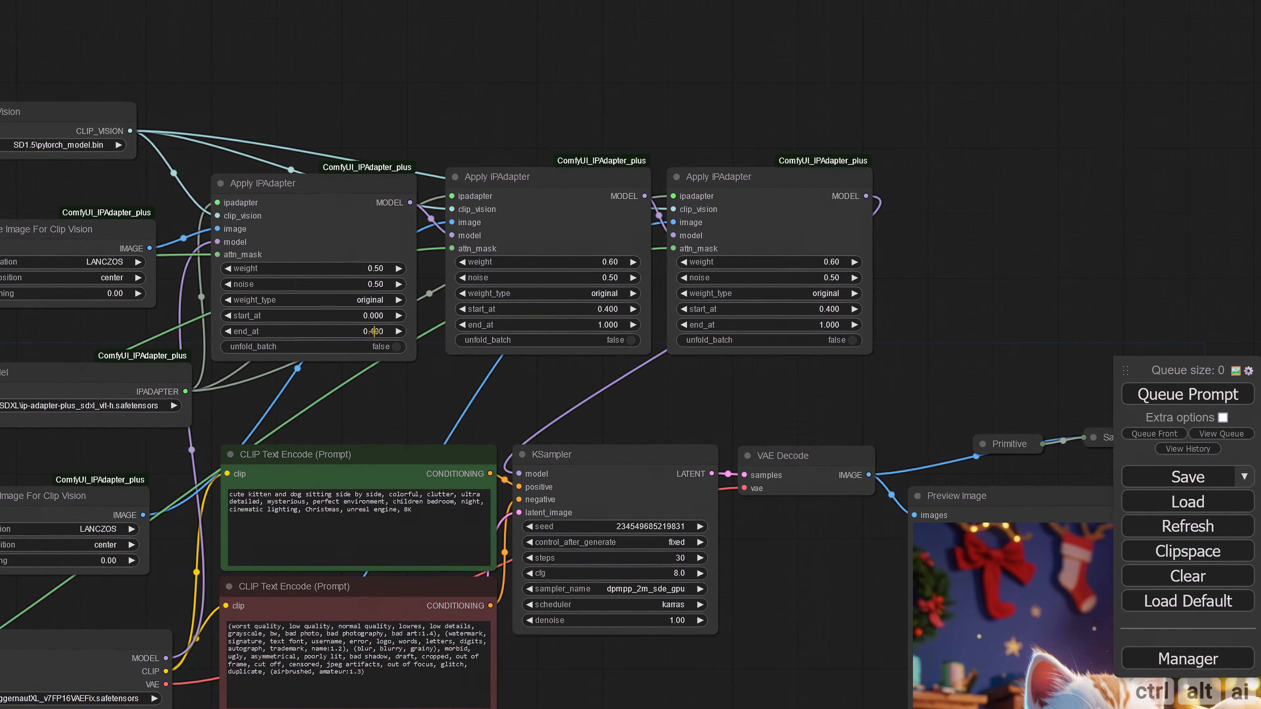
click(374, 331)
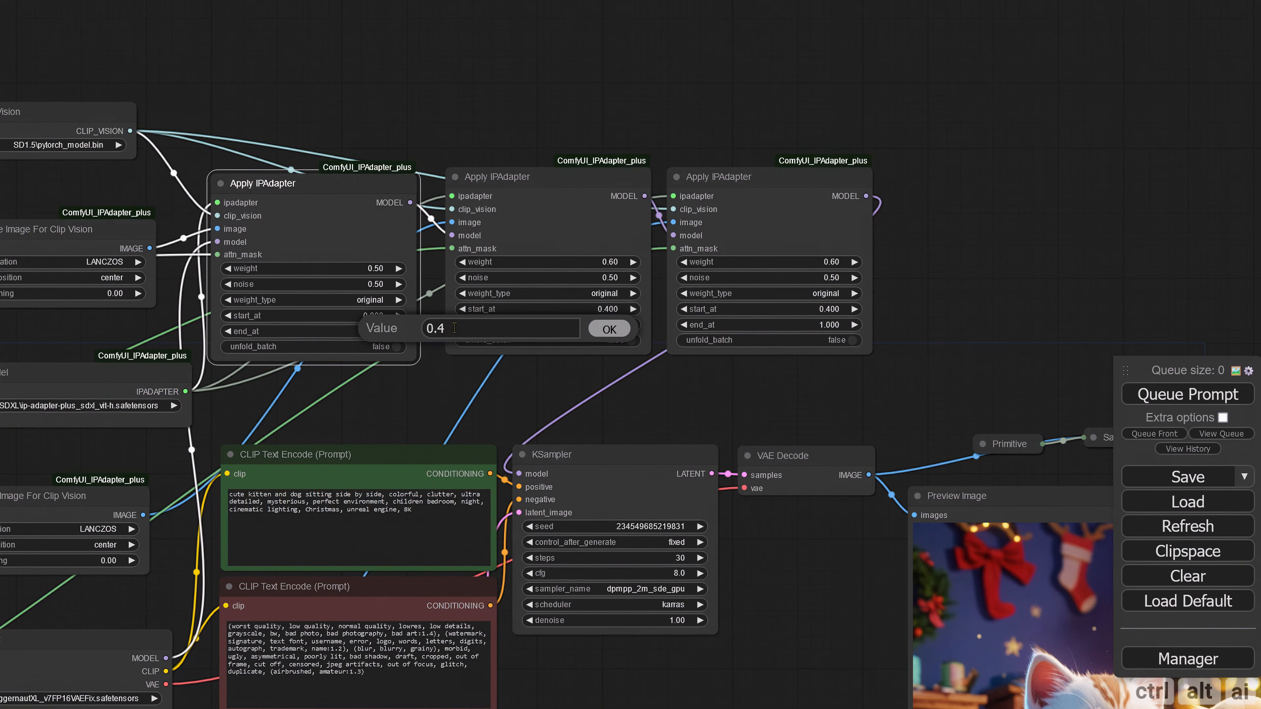
drag(442, 328, 438, 328)
text(3)
click(595, 325)
Step: Set the second Apply IPAdapter's start_at to 0.3 and its end_at to 0.7
click(609, 309)
drag(680, 308, 645, 326)
text(3)
click(845, 309)
click(621, 325)
text(0.7)
key(Return)
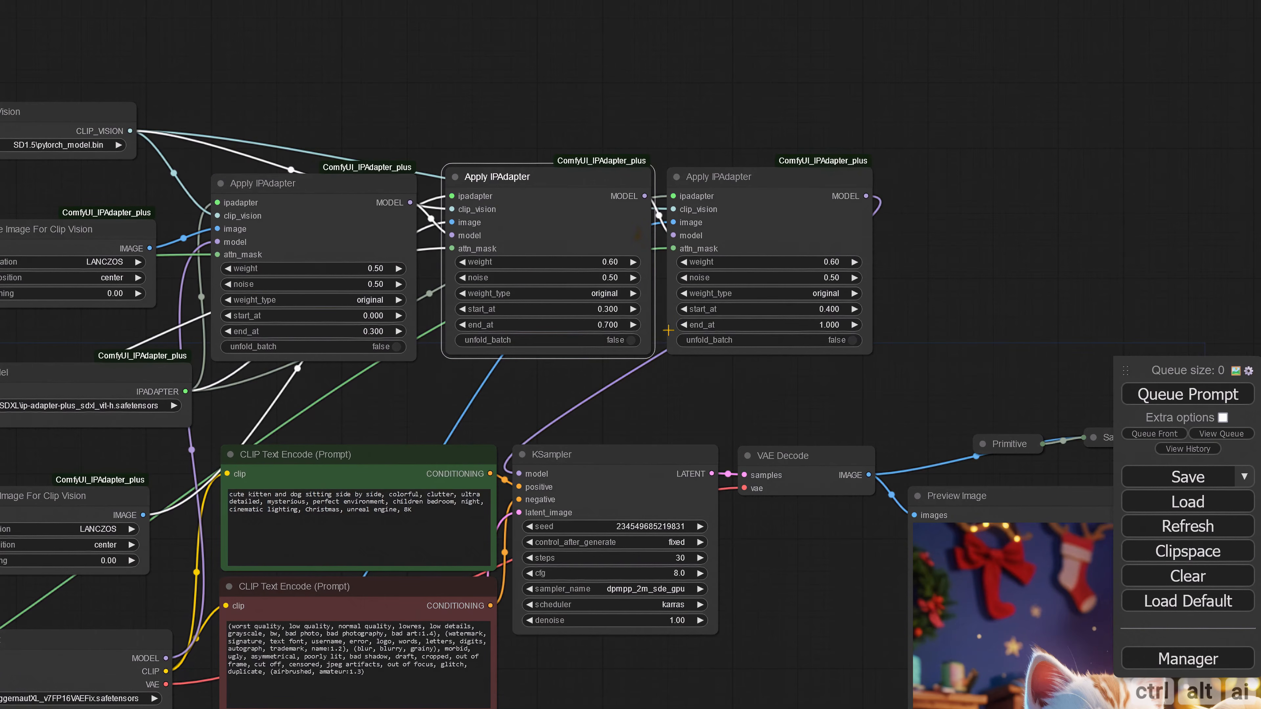
Step: Set the third Apply IPAdapter's start_at to 0.7
click(824, 309)
drag(899, 307, 891, 307)
text(7)
click(1053, 312)
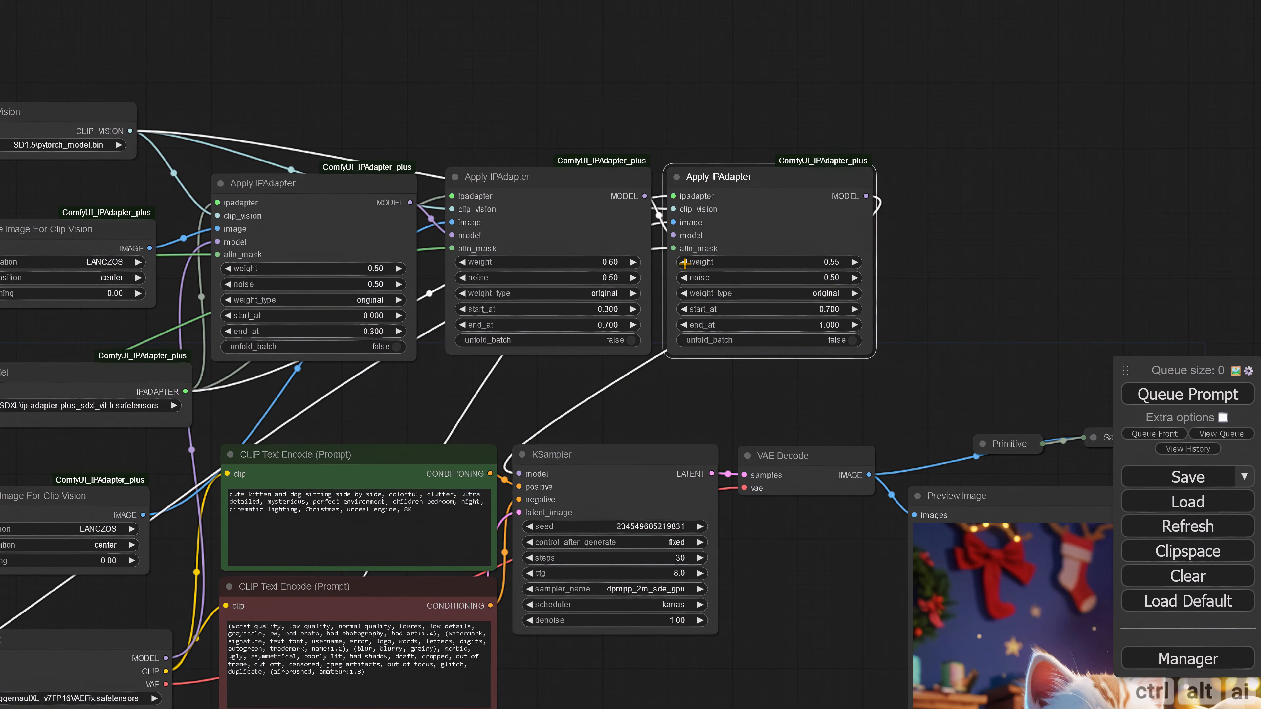
Step: Generate the image with all three masked IPAdapters and inspect the kitten, dog and room in the preview
click(1167, 395)
scroll(746, 397, down, 3)
drag(747, 397, 950, 215)
scroll(555, 563, down, 4)
drag(830, 601, 688, 539)
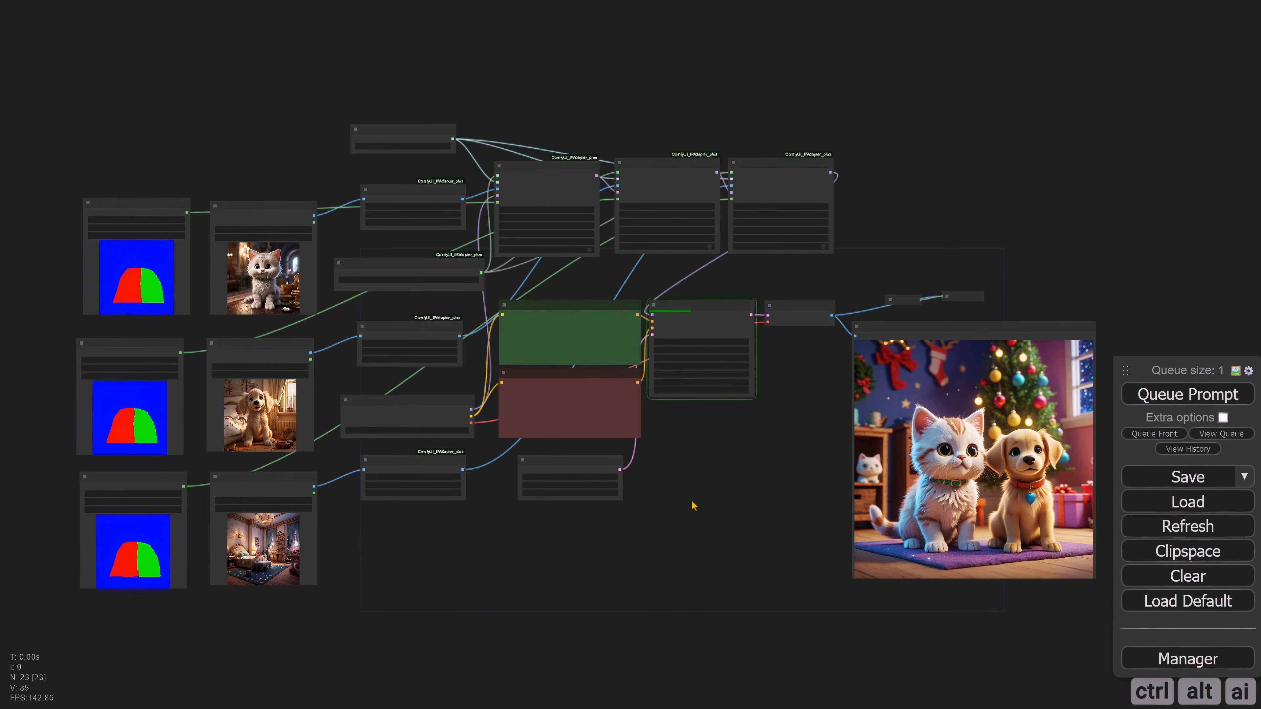
scroll(694, 505, up, 3)
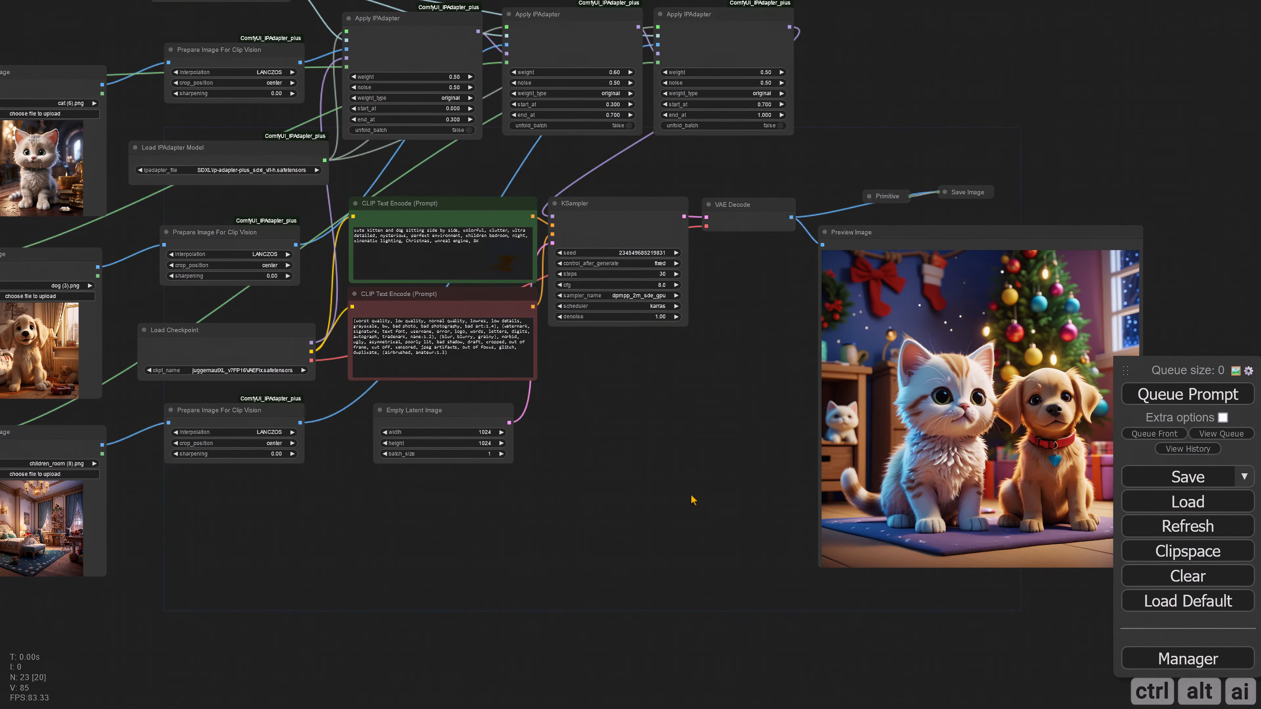
Step: Examine the generated kitten and dog image against the children's room reference, the masks and the IPAdapter settings
scroll(695, 502, up, 3)
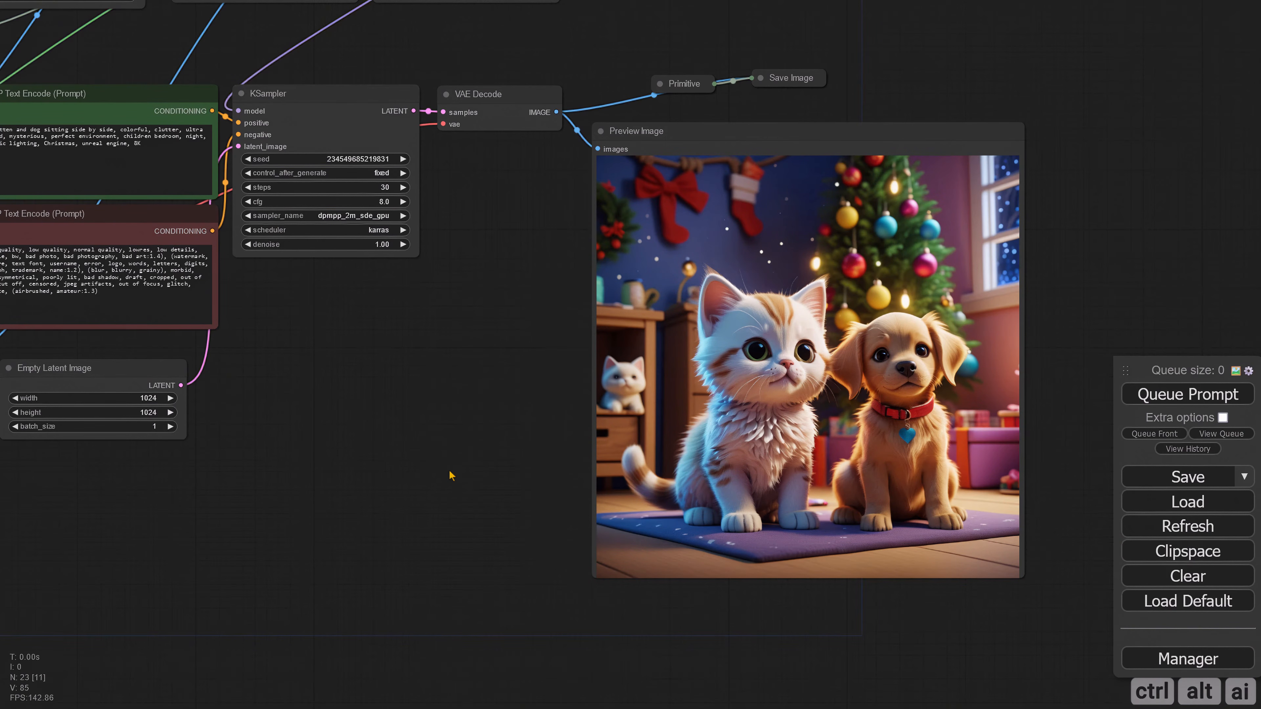
scroll(451, 473, down, 5)
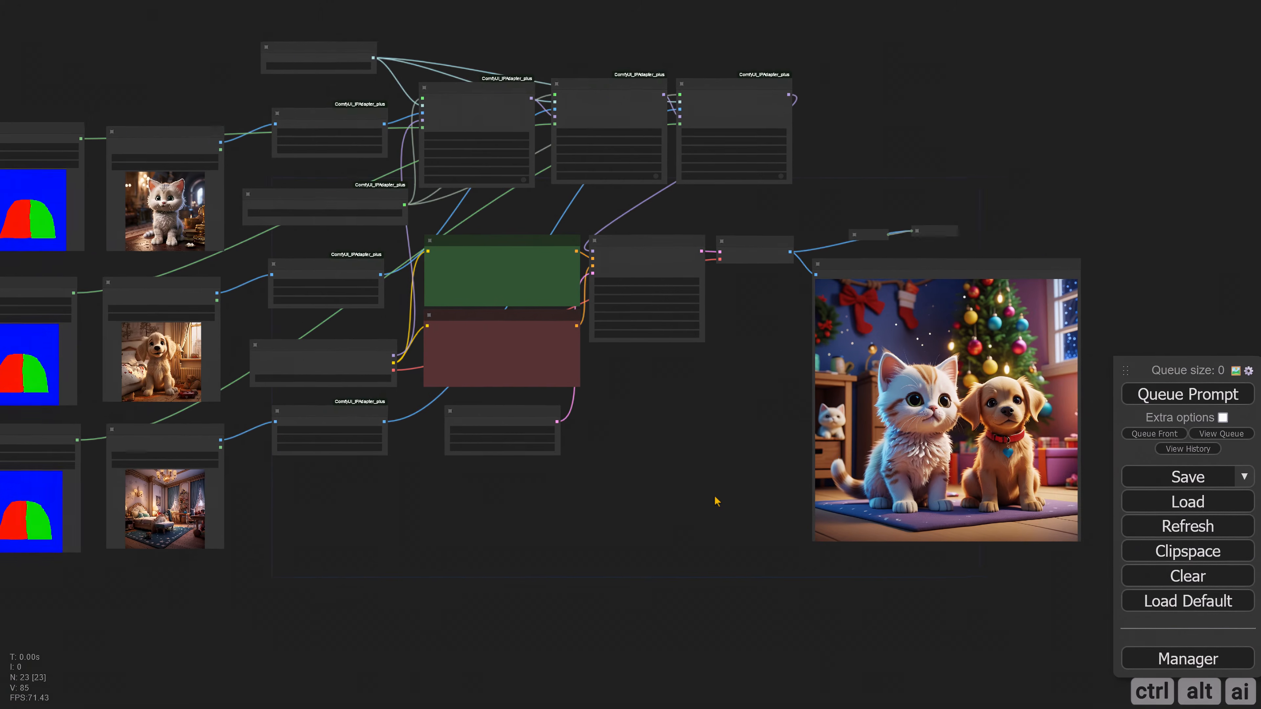
scroll(313, 550, up, 15)
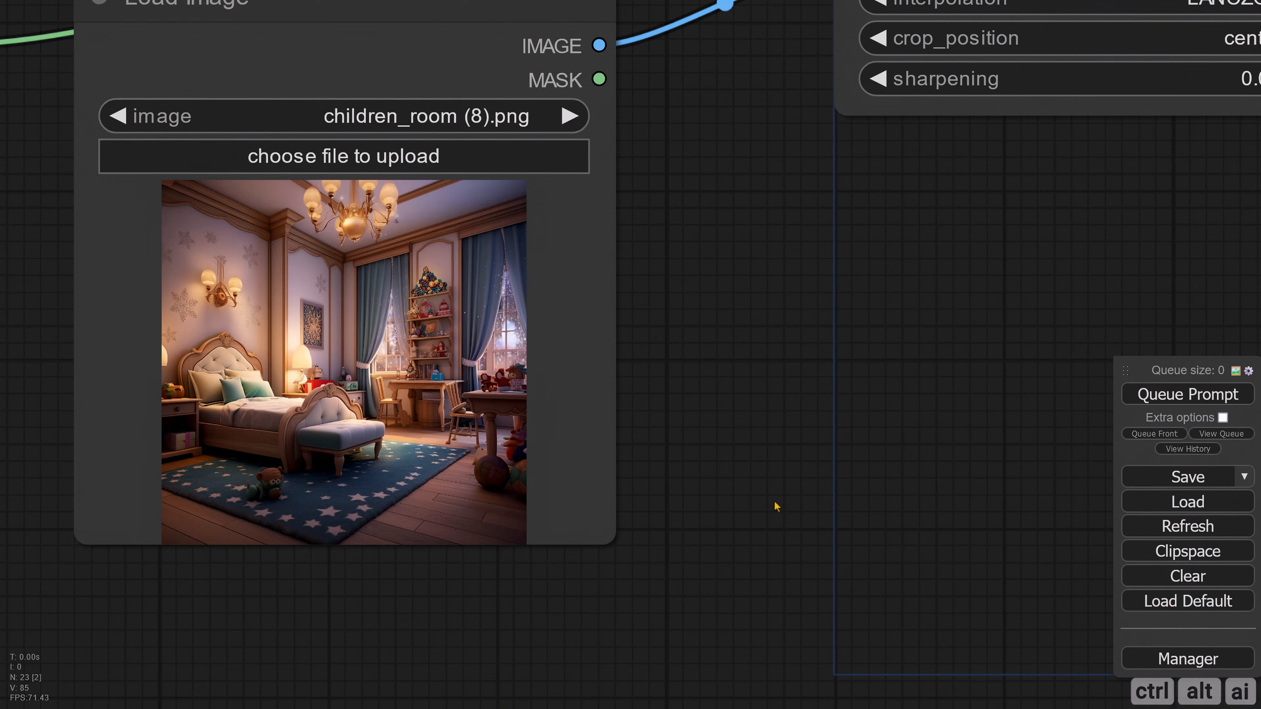
scroll(889, 471, down, 10)
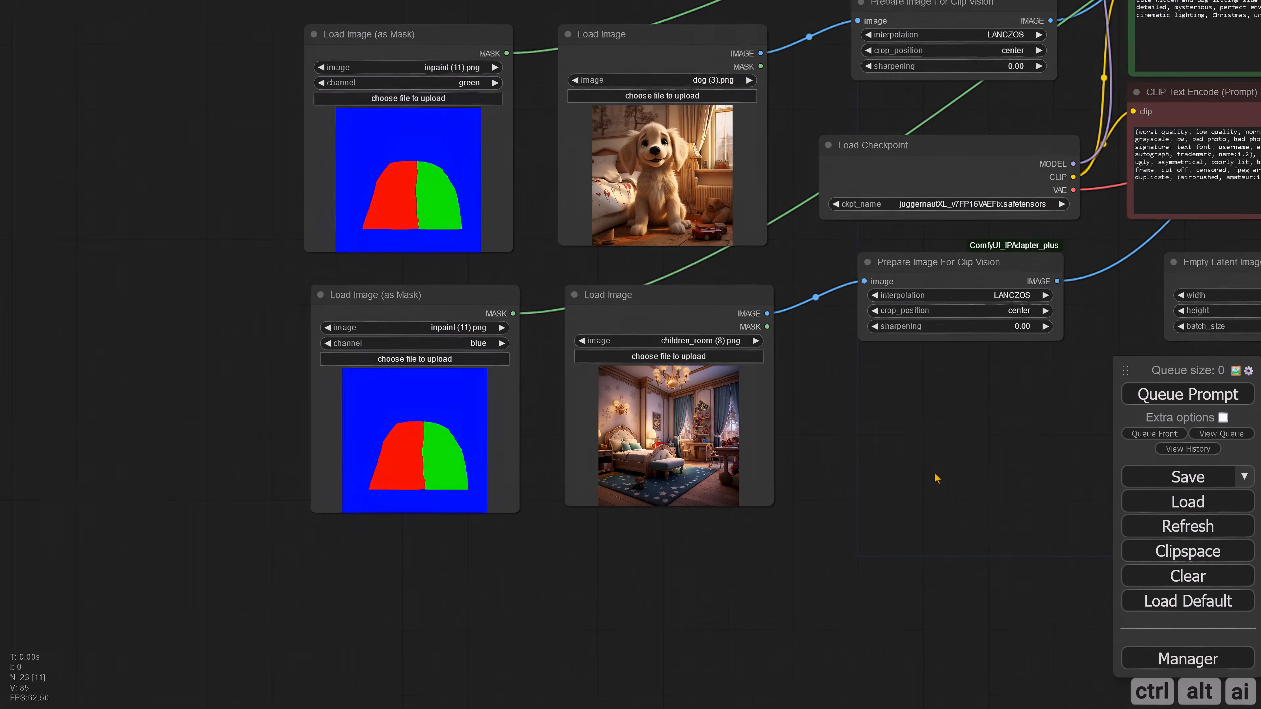
scroll(737, 582, down, 5)
scroll(844, 490, up, 3)
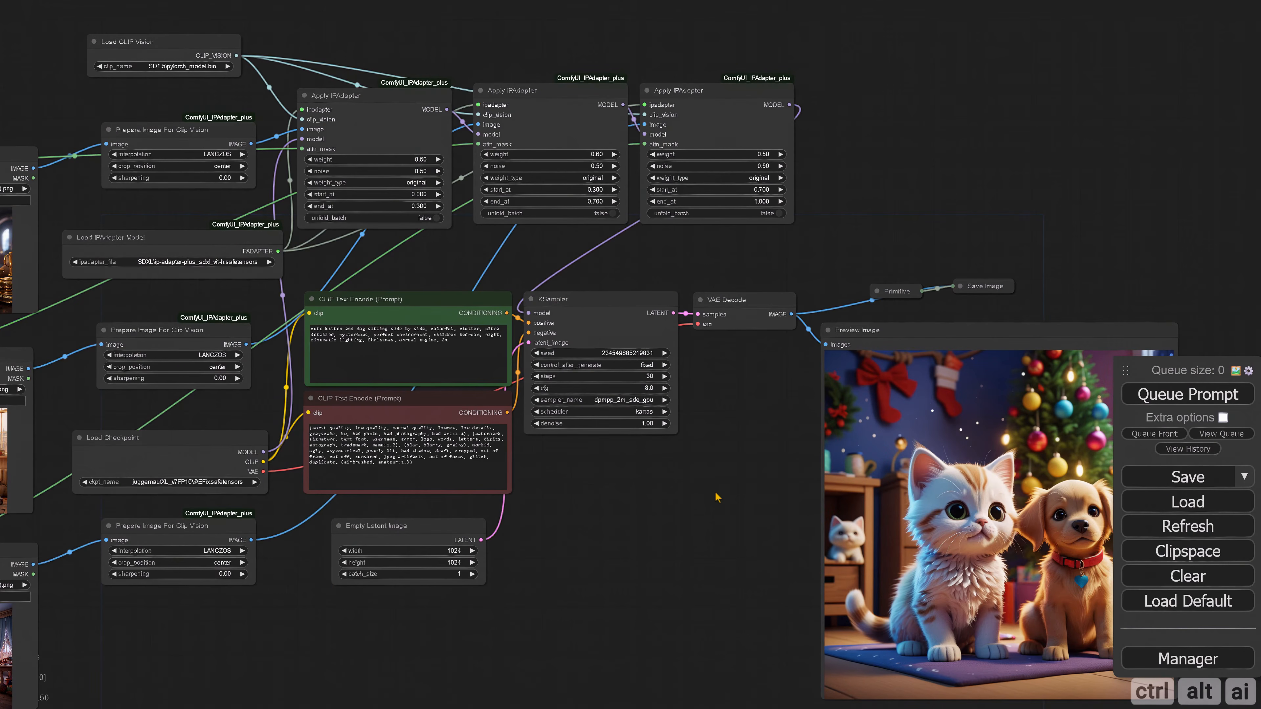
scroll(685, 509, down, 2)
scroll(696, 531, up, 5)
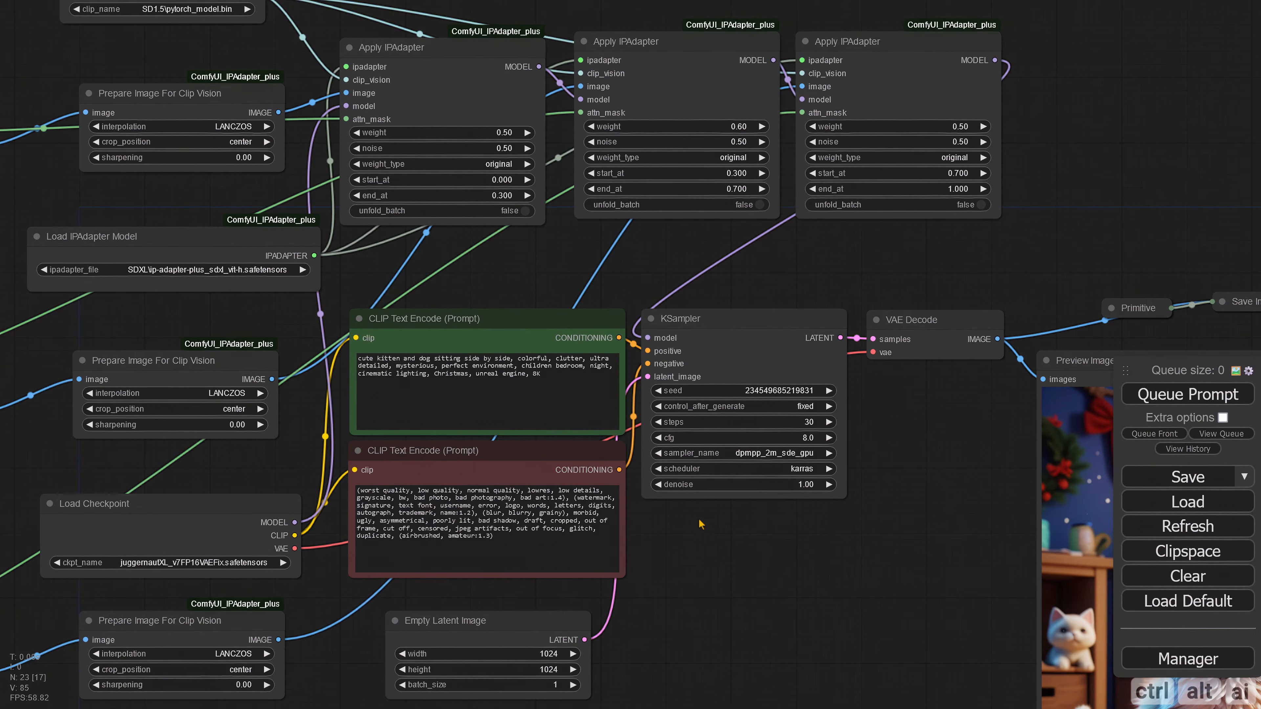
Step: Insert "bed," after "side by side," in the positive prompt and regenerate the image
click(512, 362)
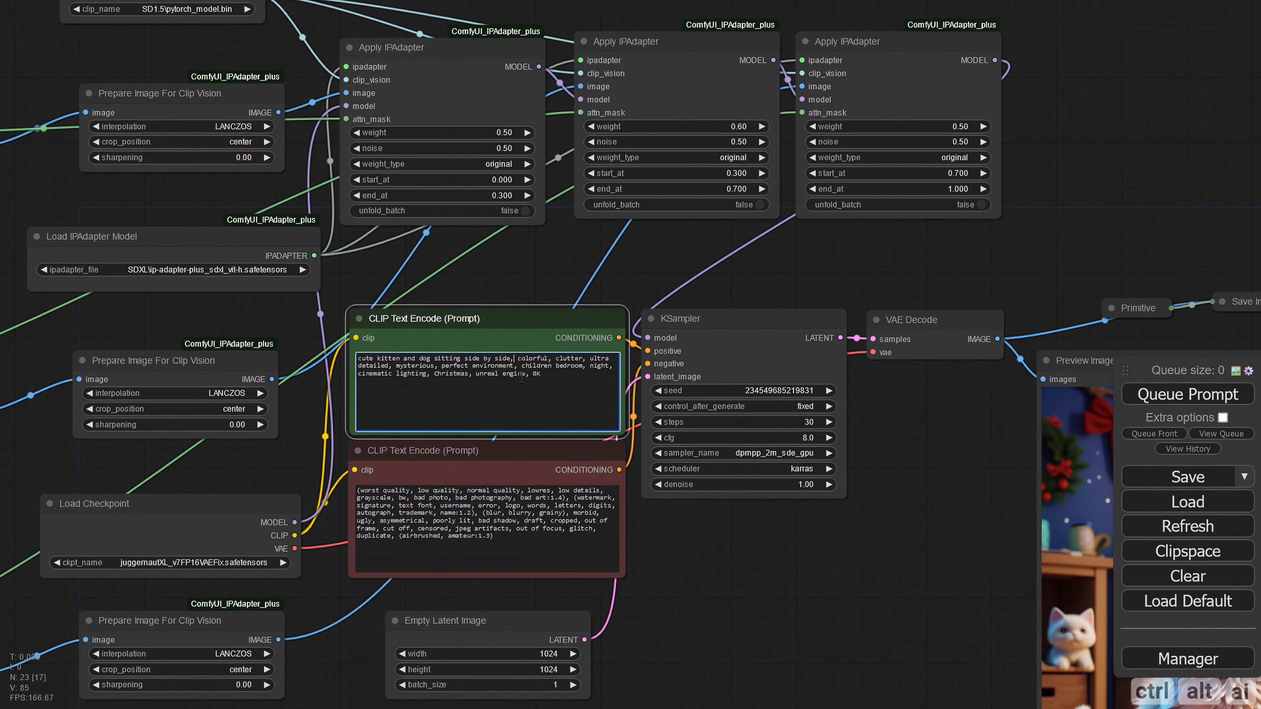
text(bed )
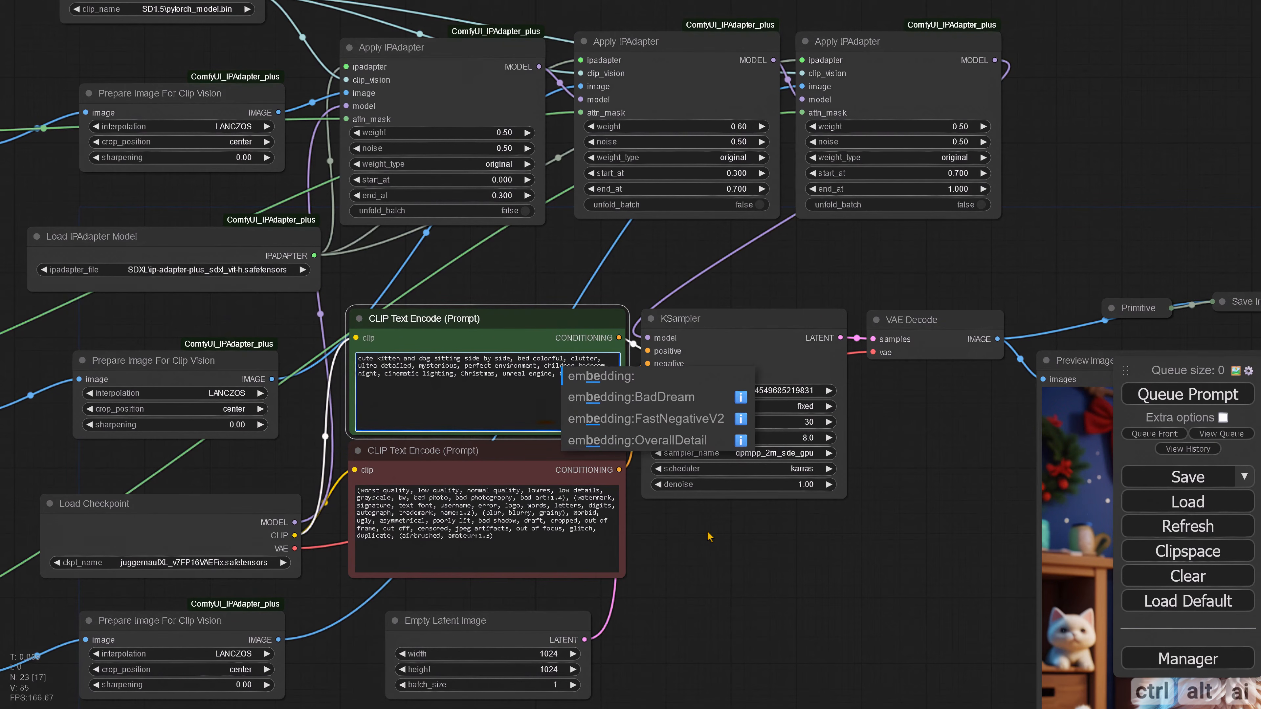
text(,)
click(718, 555)
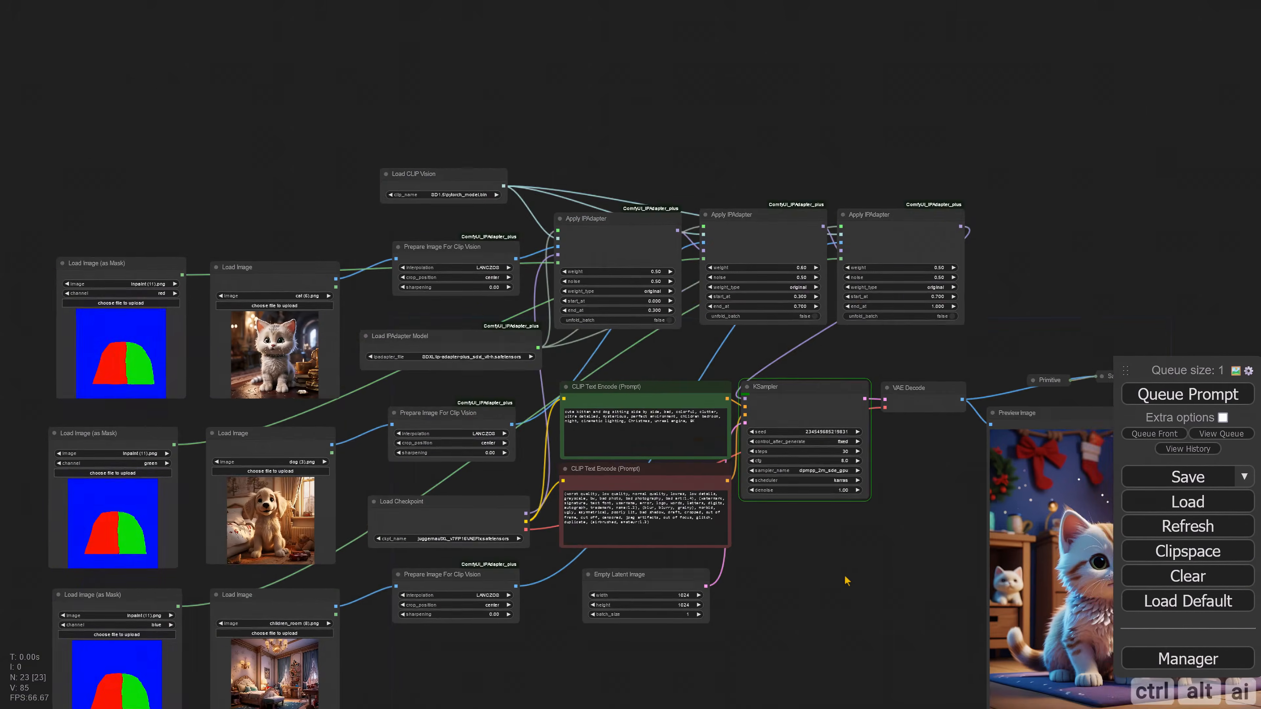
scroll(877, 594, down, 1)
drag(877, 594, 629, 512)
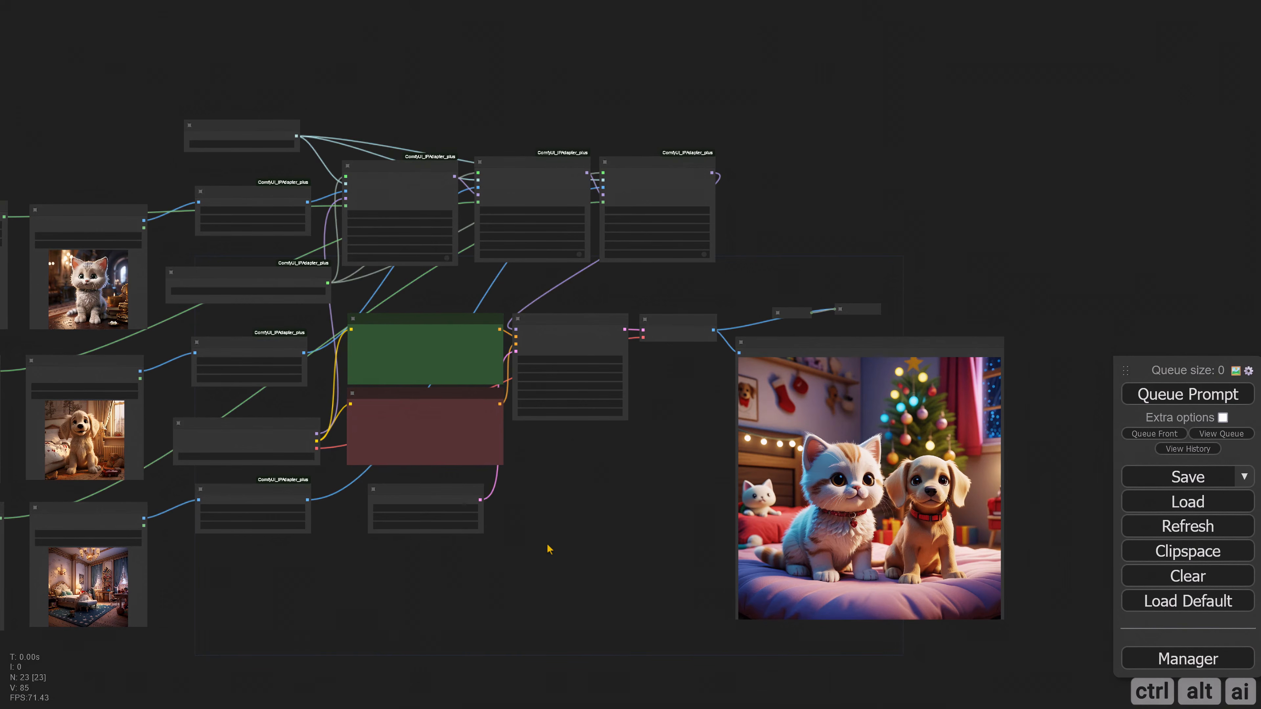
Step: Change "bed" to "besides bed" in the positive prompt, regenerate the image and inspect it in the preview
scroll(705, 537, up, 5)
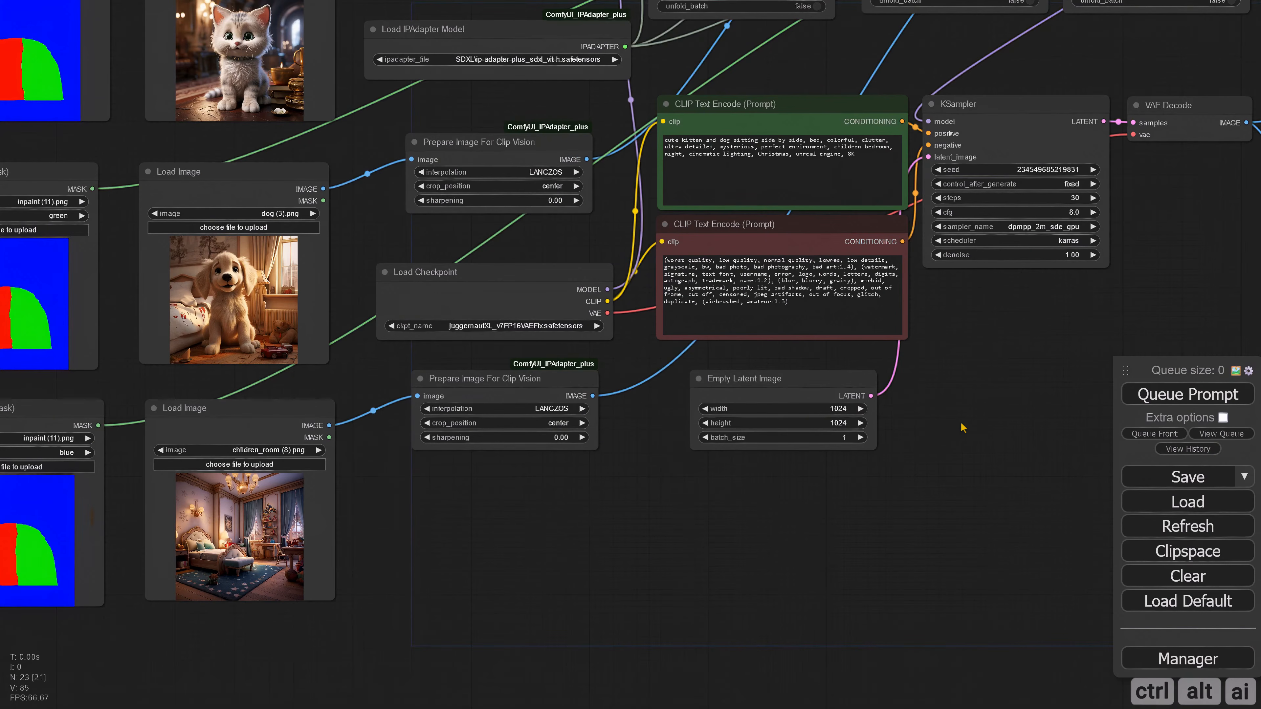
scroll(964, 428, down, 6)
scroll(752, 575, up, 8)
click(486, 311)
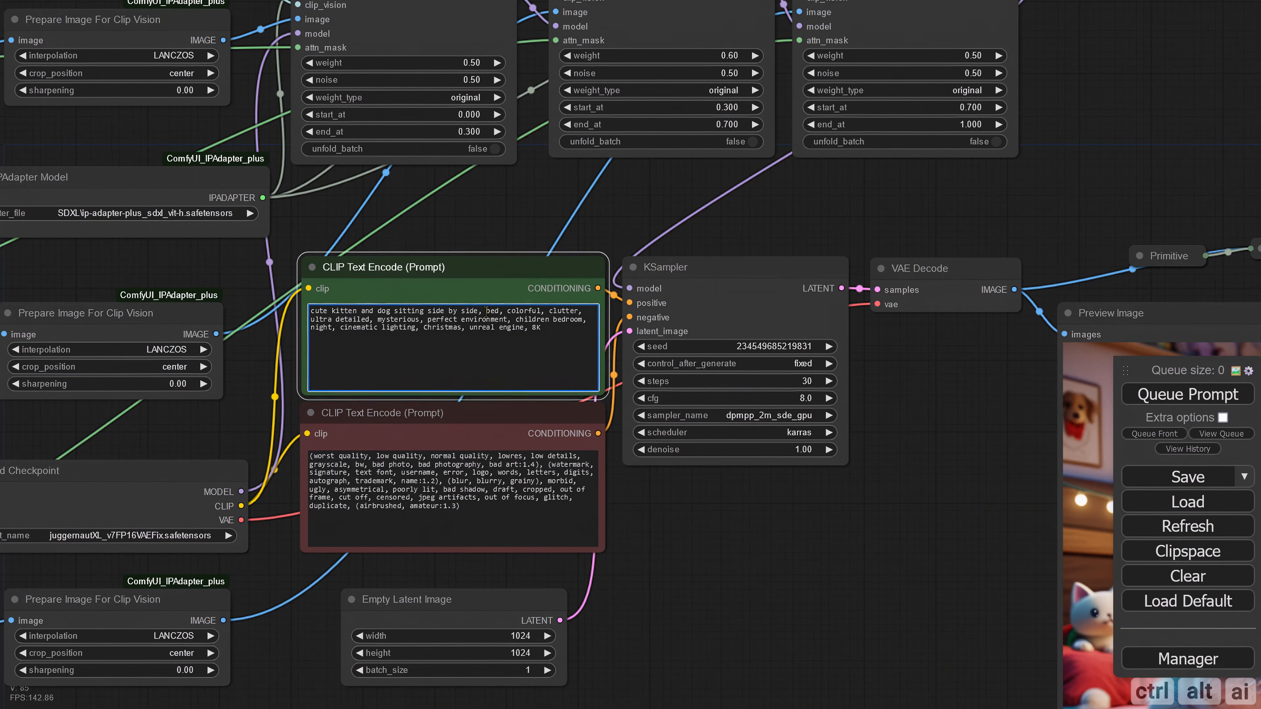
text(besides)
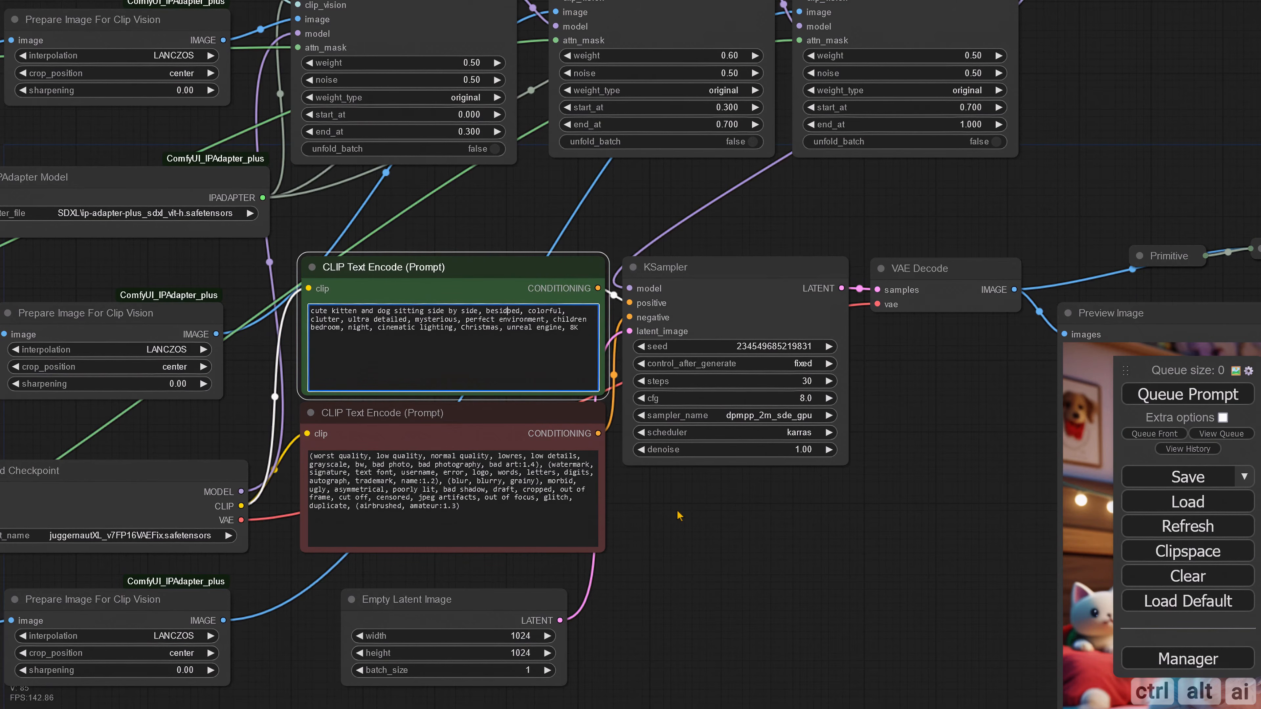
key(ctrl+Return)
scroll(591, 467, down, 4)
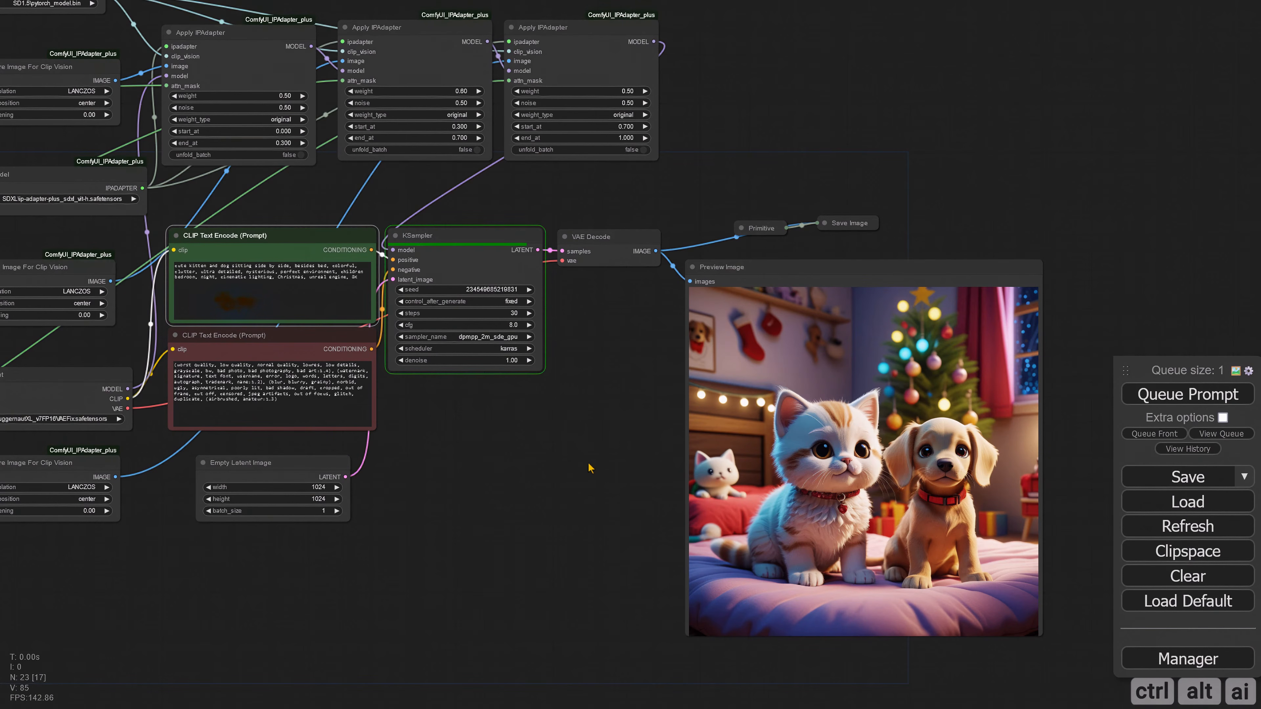
scroll(589, 472, up, 3)
drag(571, 479, 394, 552)
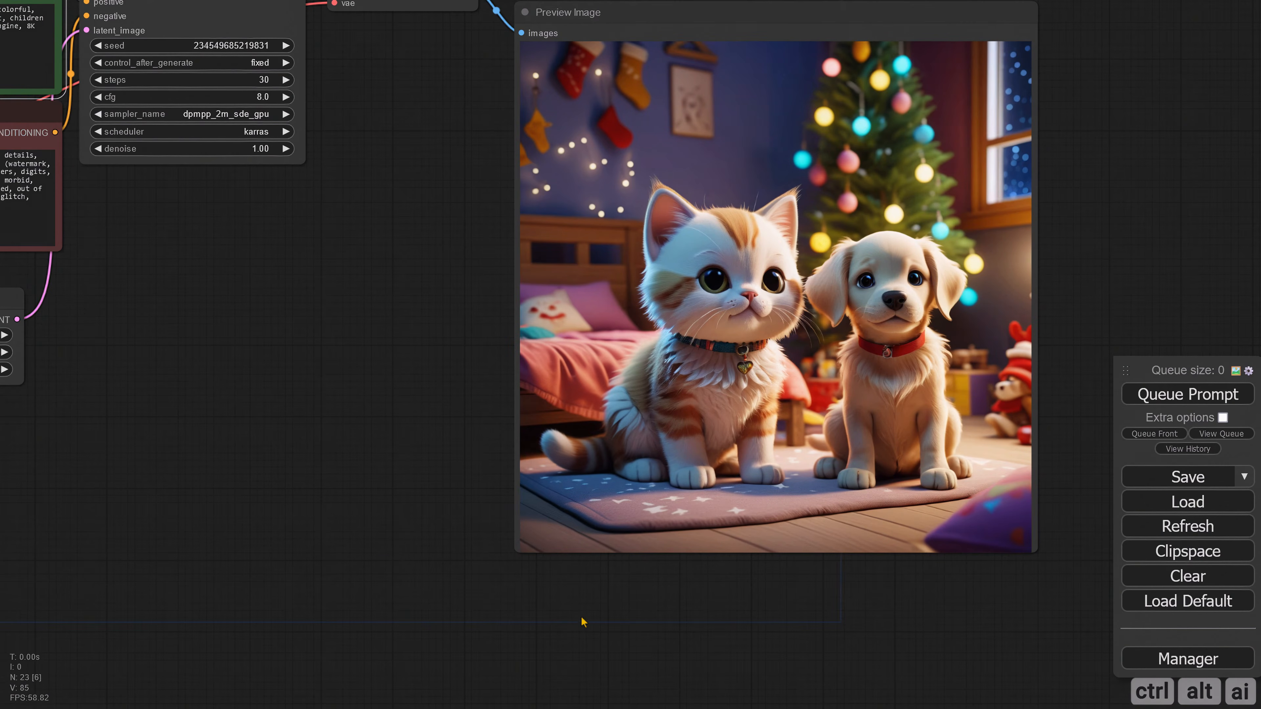
scroll(419, 373, down, 4)
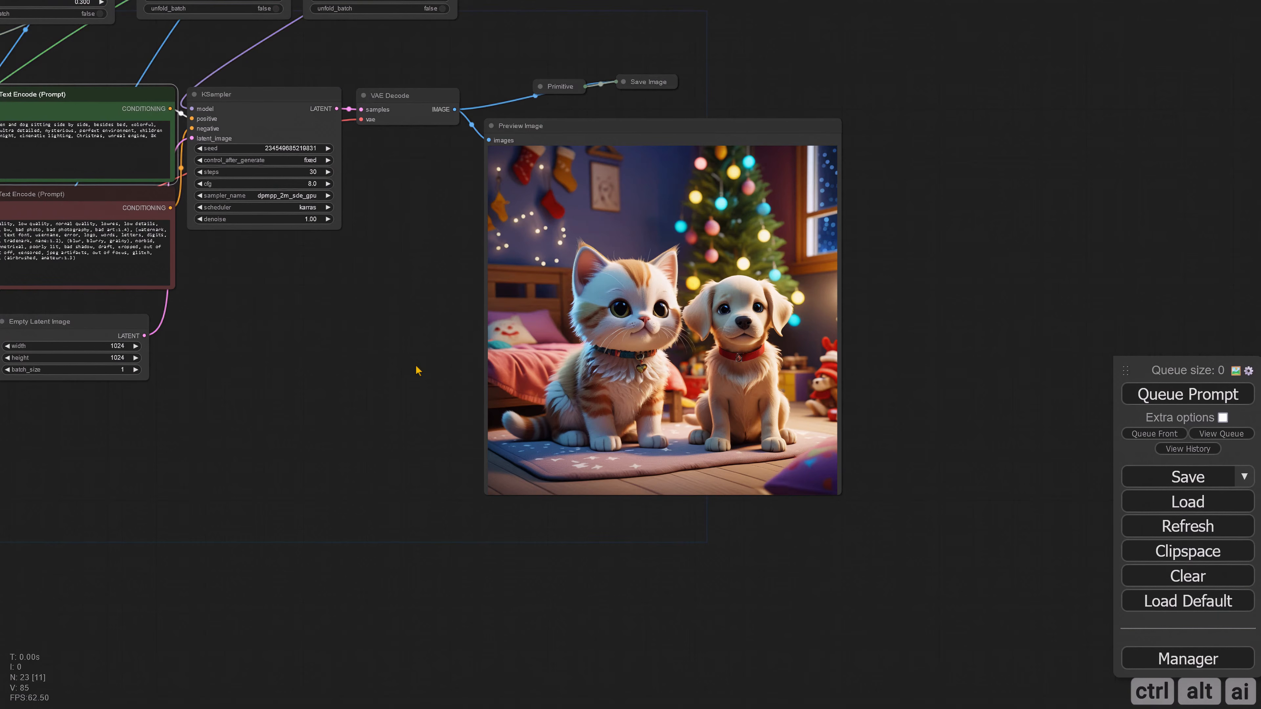
drag(410, 340, 442, 572)
scroll(545, 247, up, 3)
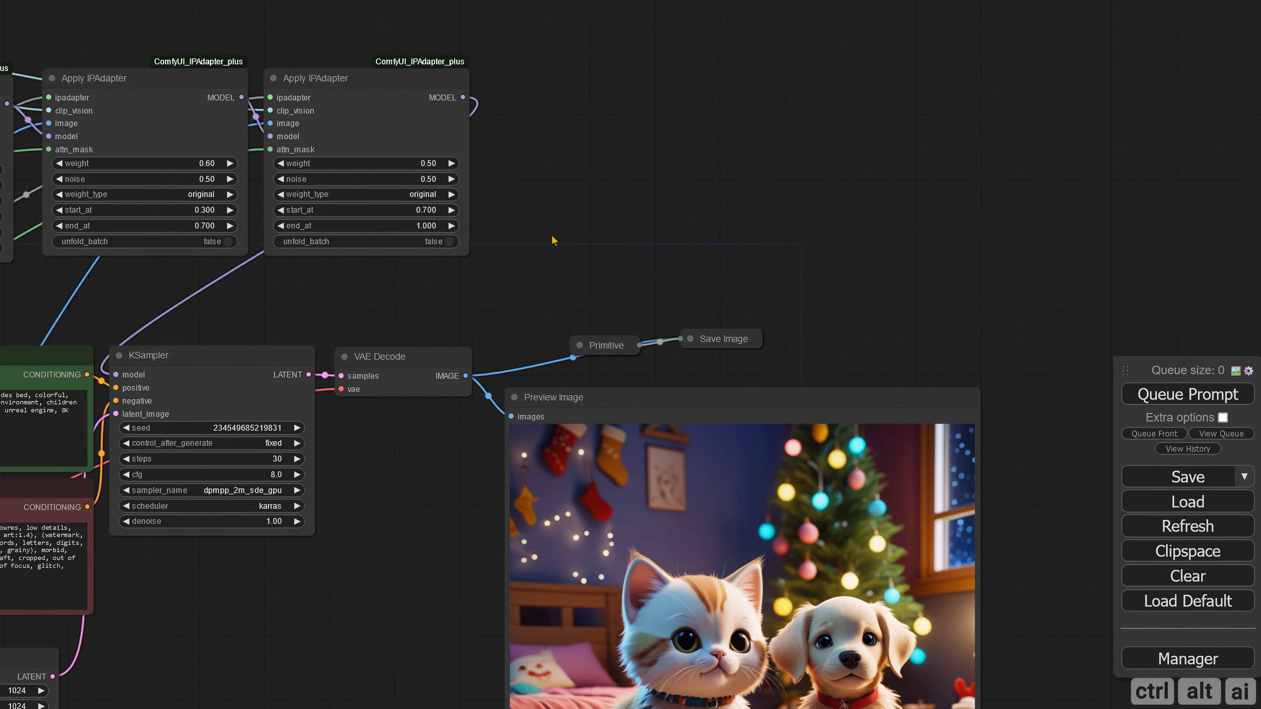
drag(541, 226, 696, 313)
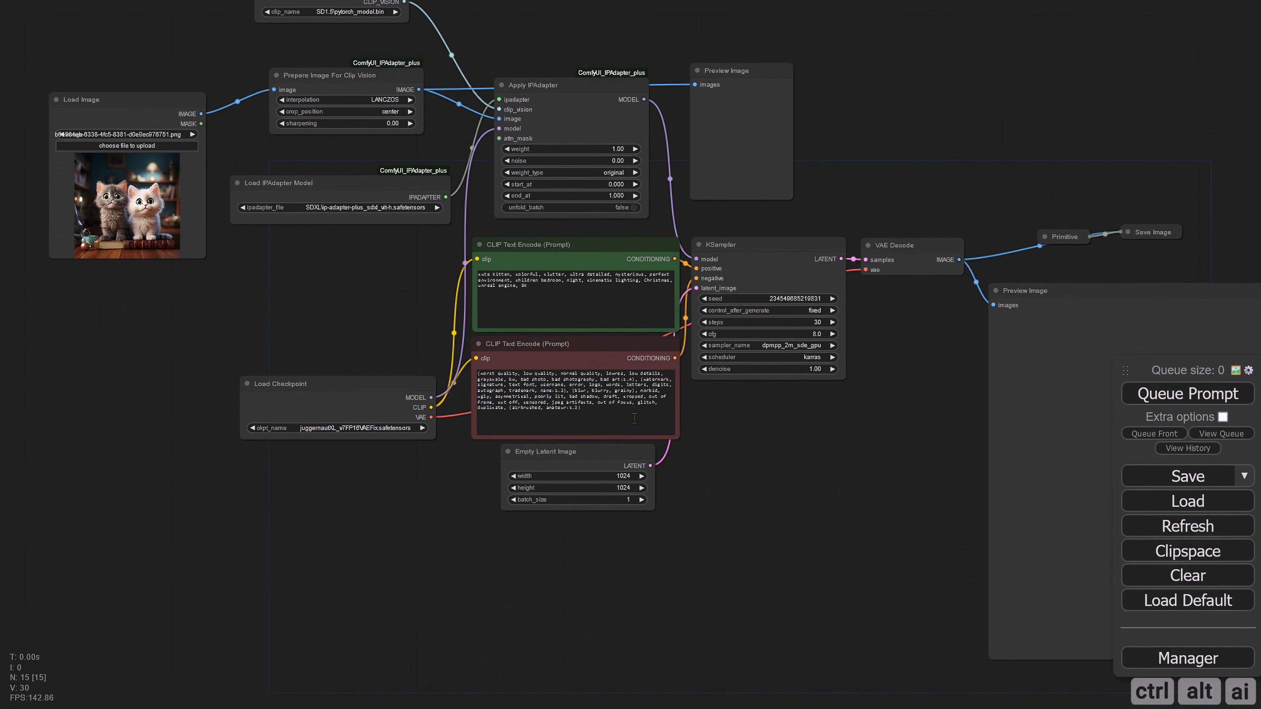
Step: Delete the Load Image, Prepare Image For Clip Vision and its Preview Image nodes, and move Load IPAdapter Model below Load CLIP Vision
drag(299, 425, 260, 443)
click(143, 244)
shift+click(406, 204)
key(Delete)
drag(718, 235, 765, 287)
drag(410, 345, 381, 212)
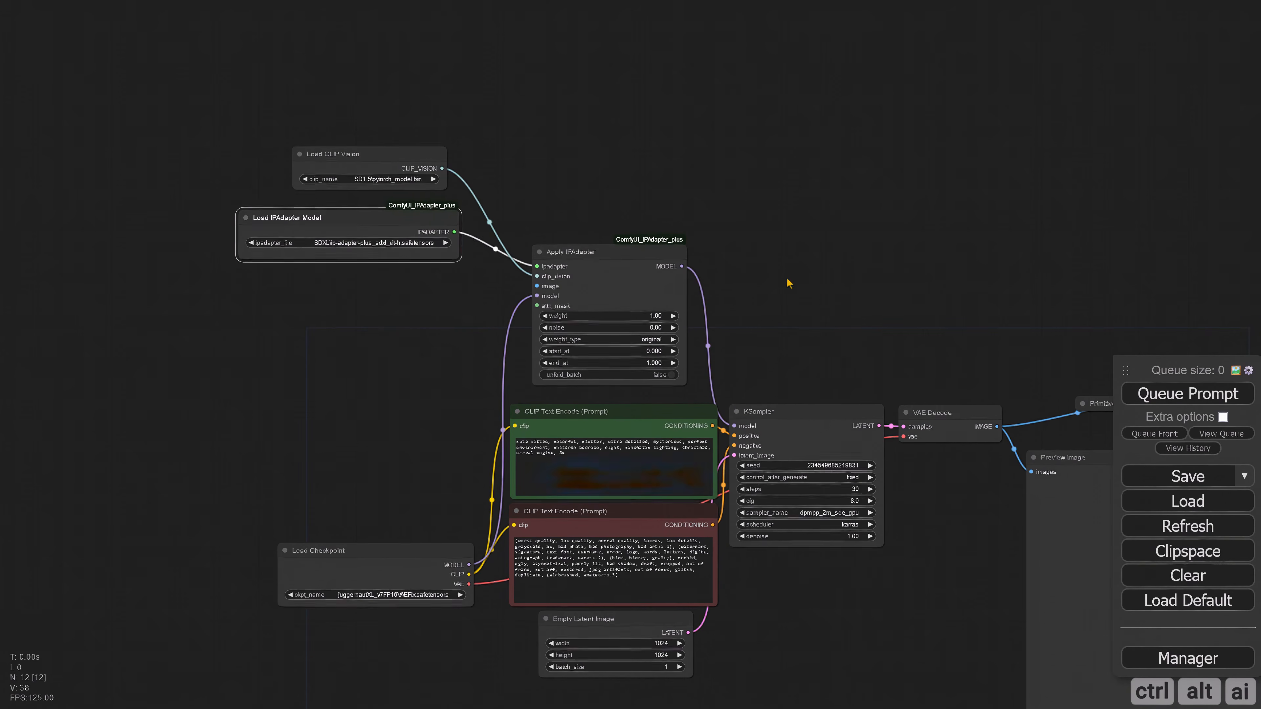
Step: Connect the checkpoint's model directly to the KSampler, leaving Apply IPAdapter out of the model chain
drag(581, 403, 491, 426)
drag(380, 586, 645, 447)
drag(448, 318, 433, 343)
drag(373, 578, 373, 578)
drag(403, 409, 374, 304)
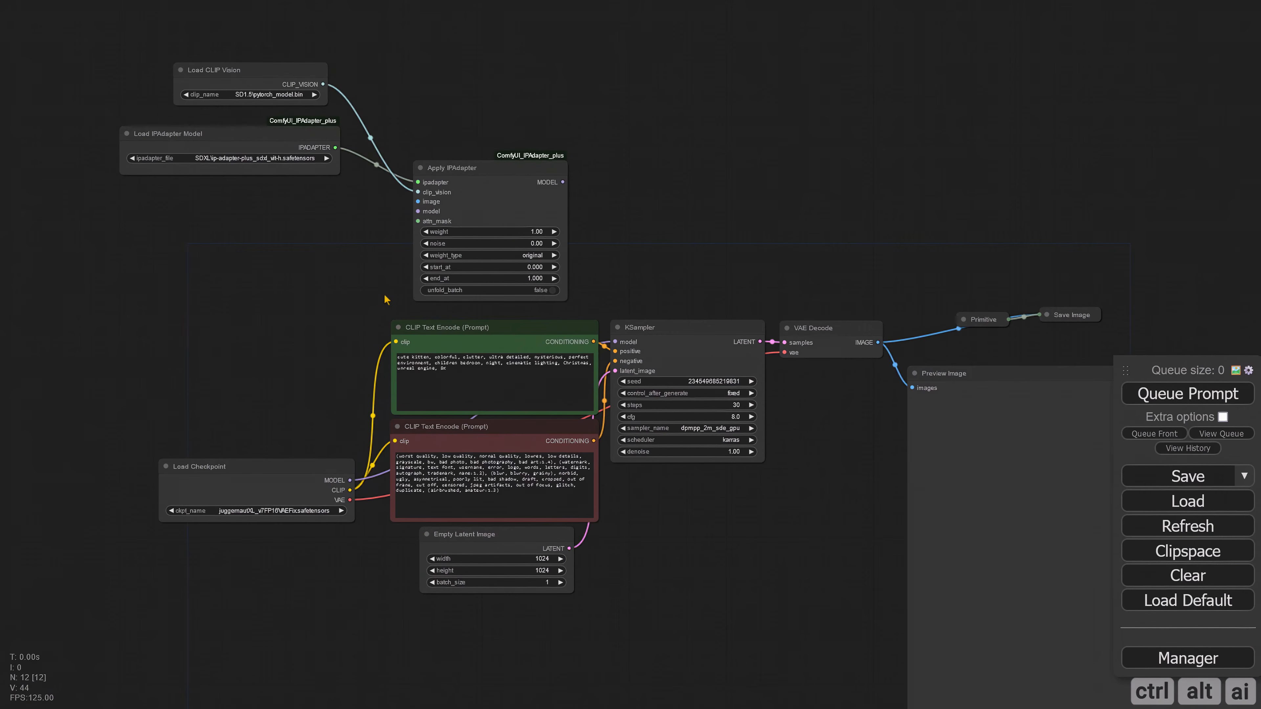
Step: Insert "straight sitting," after "cute kitten," in the positive prompt
scroll(409, 384, up, 6)
click(543, 356)
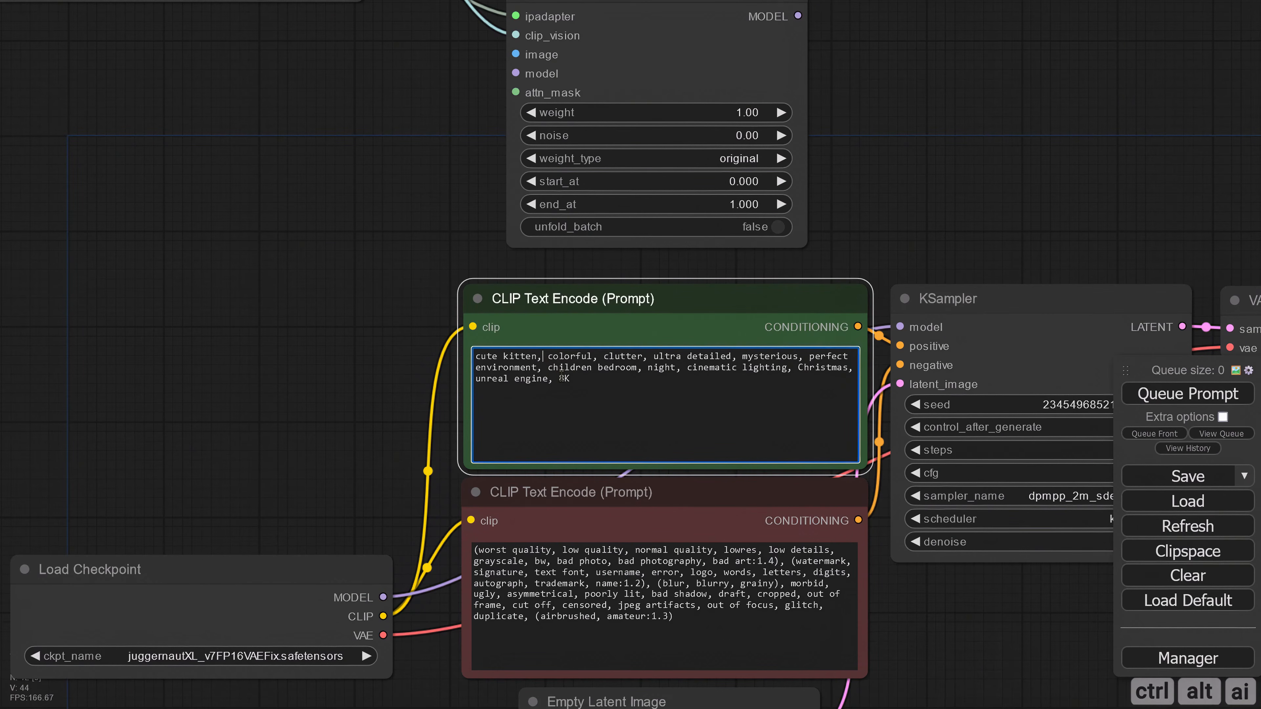
text(straight sitting,)
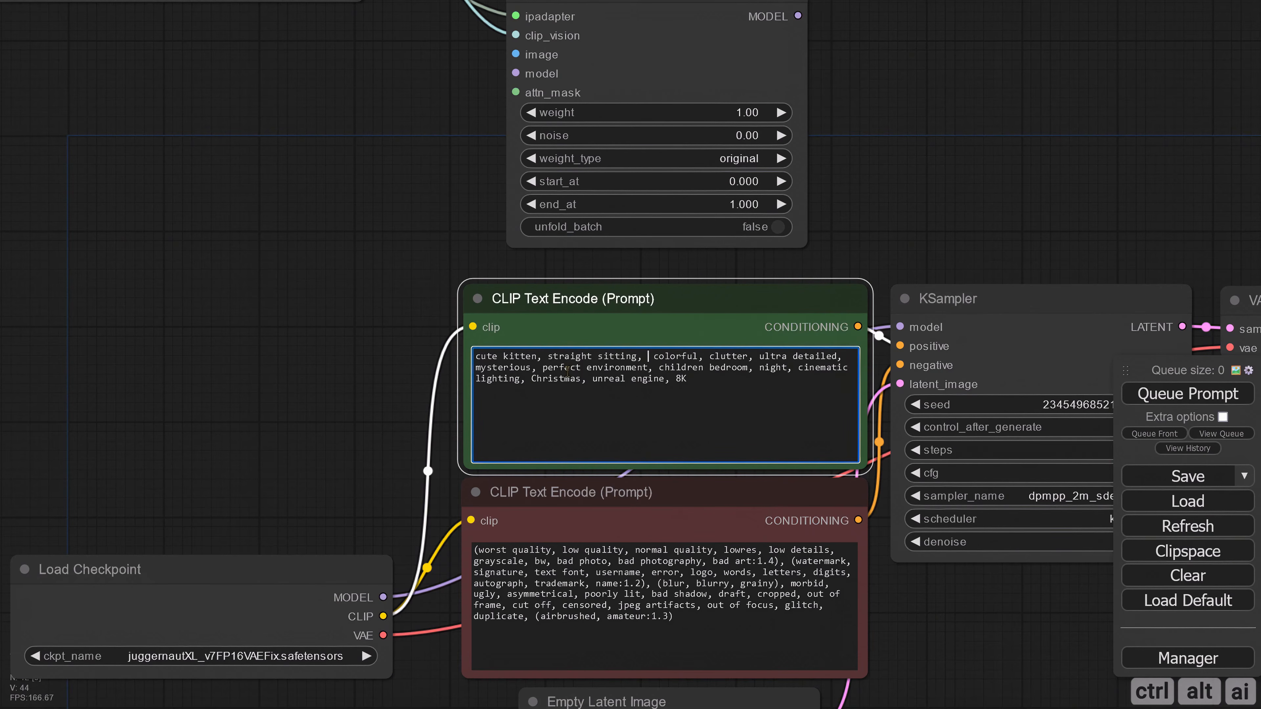
click(862, 219)
scroll(877, 223, down, 4)
drag(1068, 229, 703, 197)
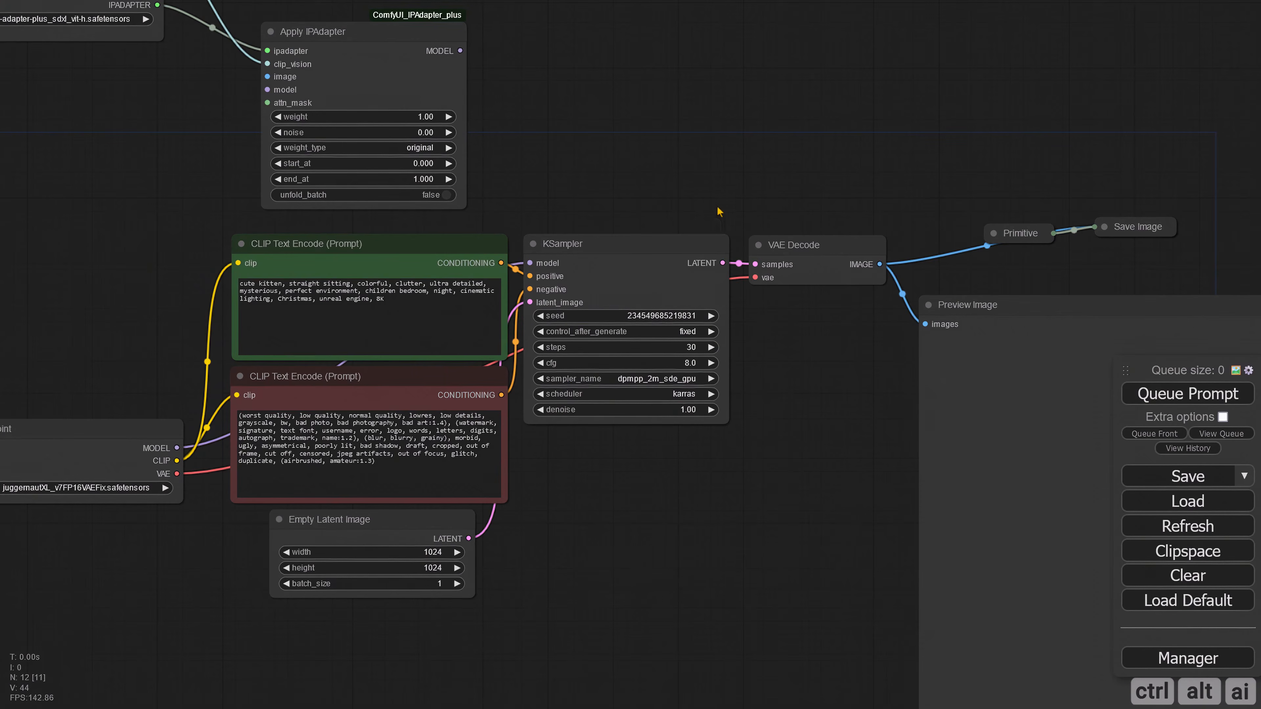
Step: Generate the kitten image from the text prompt without the IPAdapter
scroll(765, 489, down, 2)
drag(774, 501, 452, 430)
drag(535, 324, 625, 459)
drag(501, 203, 588, 263)
scroll(588, 264, down, 3)
drag(725, 303, 573, 327)
Step: Disconnect the Save Image node from VAE Decode and move it with its Primitive away from the preview
click(709, 338)
click(710, 338)
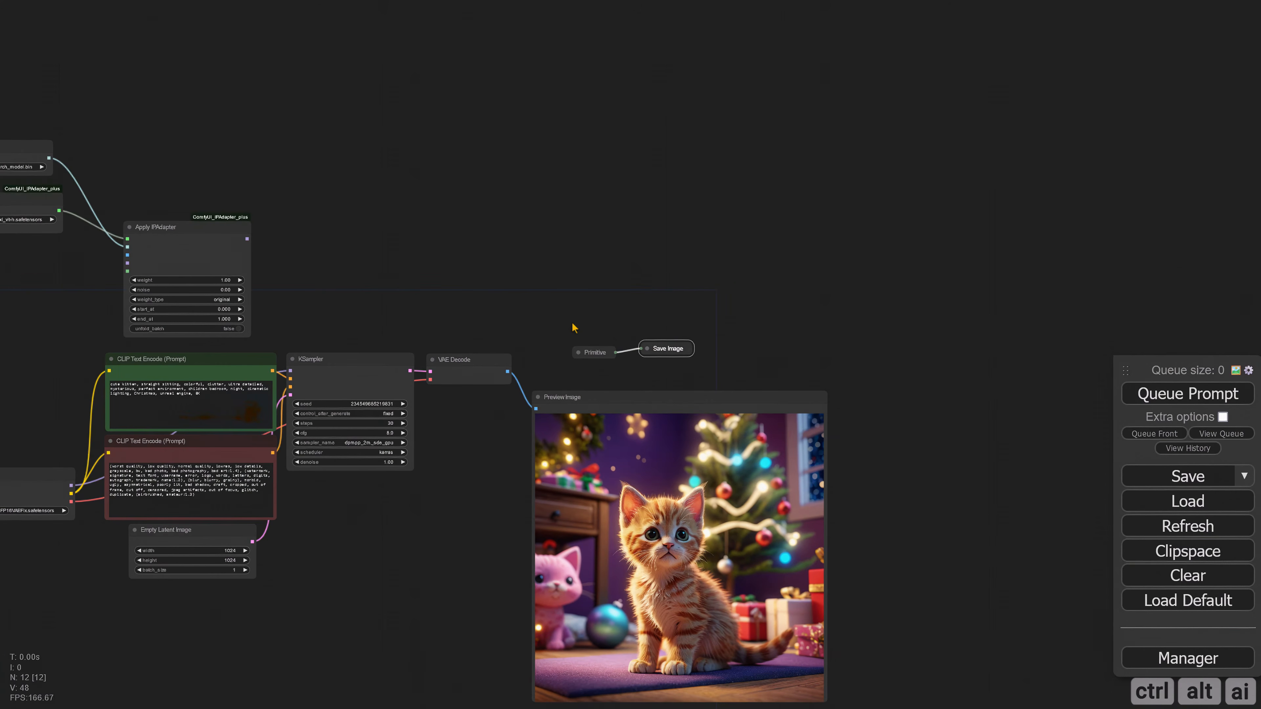
drag(682, 368, 684, 368)
drag(668, 348, 1194, 134)
Step: Move the Load CLIP Vision, Load IPAdapter Model and Apply IPAdapter nodes to the right of the KSampler
drag(409, 199, 575, 214)
drag(99, 144, 308, 265)
drag(179, 177, 706, 271)
drag(635, 507, 434, 333)
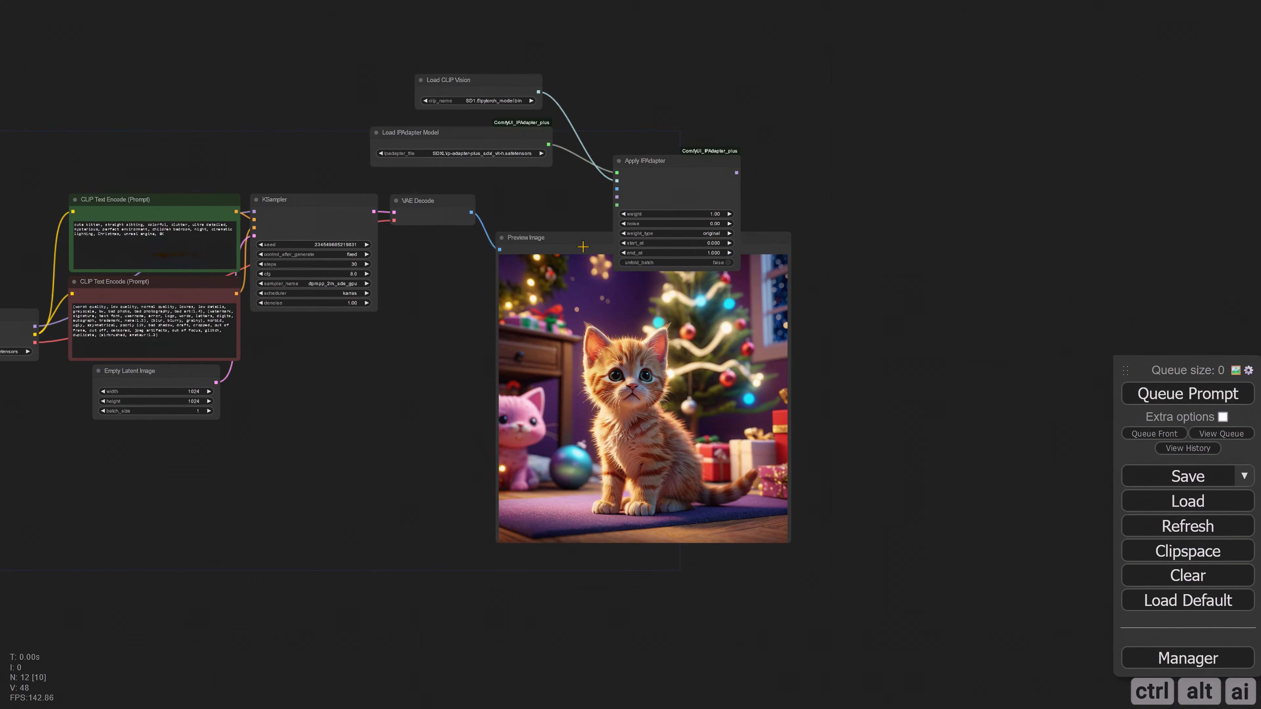
Step: Shrink the Preview Image node and place it below the VAE Decode node
drag(571, 238, 498, 271)
drag(717, 574, 493, 317)
drag(563, 329, 488, 427)
scroll(488, 427, up, 4)
Step: Connect the VAE Decode image and the checkpoint's model to the Apply IPAdapter node
drag(561, 403, 645, 445)
drag(439, 296, 652, 262)
drag(608, 442, 855, 436)
drag(48, 457, 898, 267)
drag(911, 424, 619, 440)
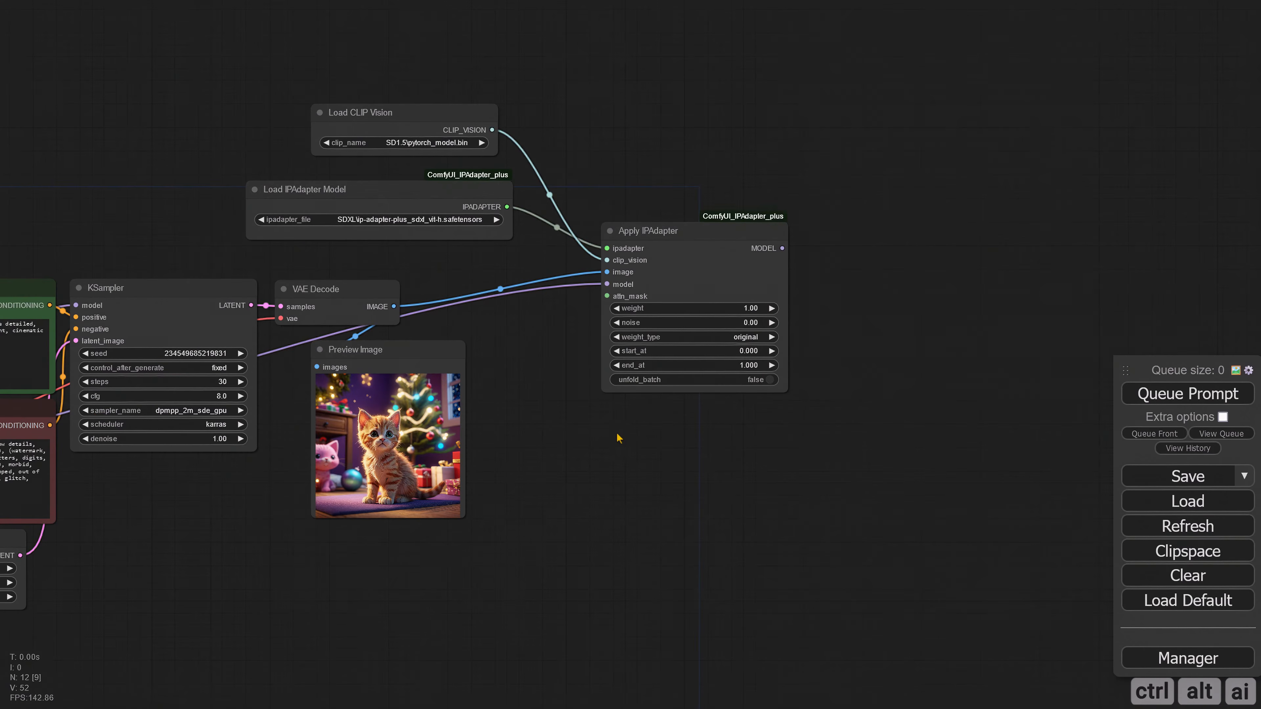
Step: Arrange Load IPAdapter Model above Load CLIP Vision and move Apply IPAdapter closer to them
drag(382, 212, 389, 88)
drag(390, 133, 349, 227)
drag(433, 71, 376, 133)
drag(723, 463, 570, 422)
scroll(569, 422, down, 3)
drag(572, 258, 524, 263)
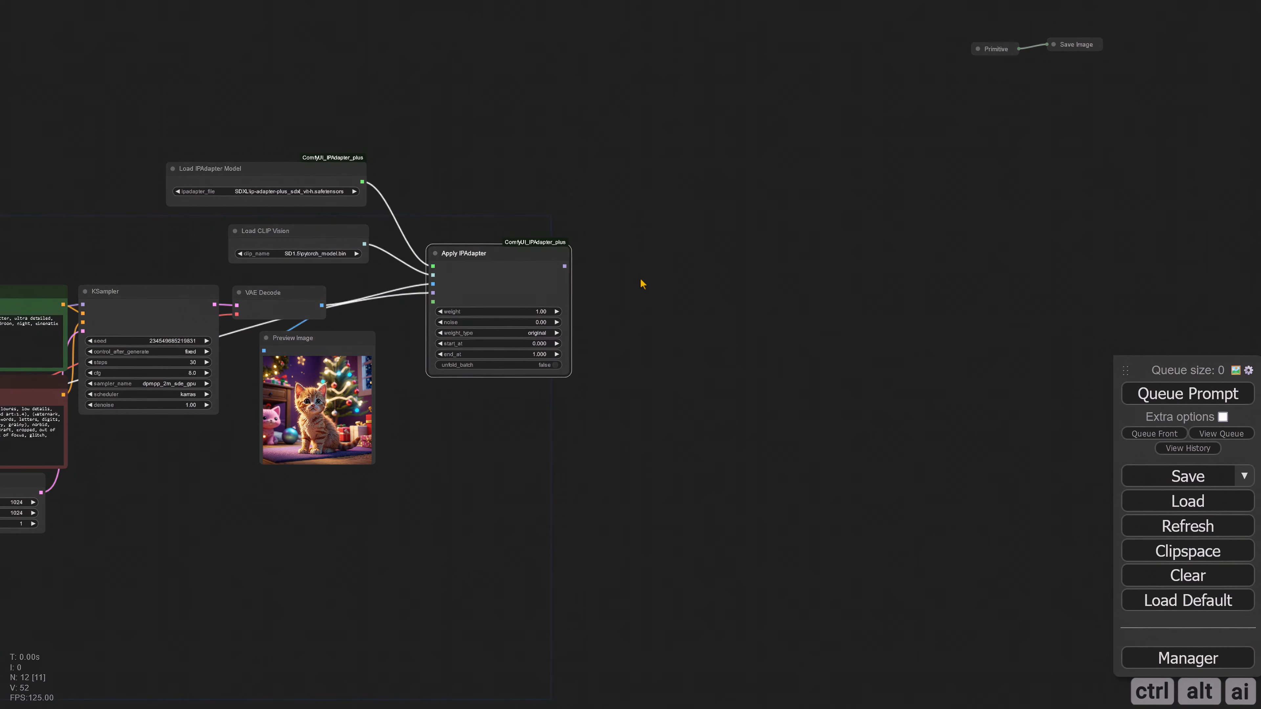
Step: Add a KSampler (Advanced) node fed by the Apply IPAdapter model output and place it to the right
drag(642, 285, 526, 306)
scroll(524, 302, up, 3)
drag(663, 285, 784, 247)
click(698, 372)
scroll(492, 480, down, 3)
drag(492, 480, 999, 292)
Step: Duplicate the Empty Latent Image node and connect the copy and both prompts' conditioning to the KSampler (Advanced)
click(196, 502)
key(ctrl+c)
key(ctrl+v)
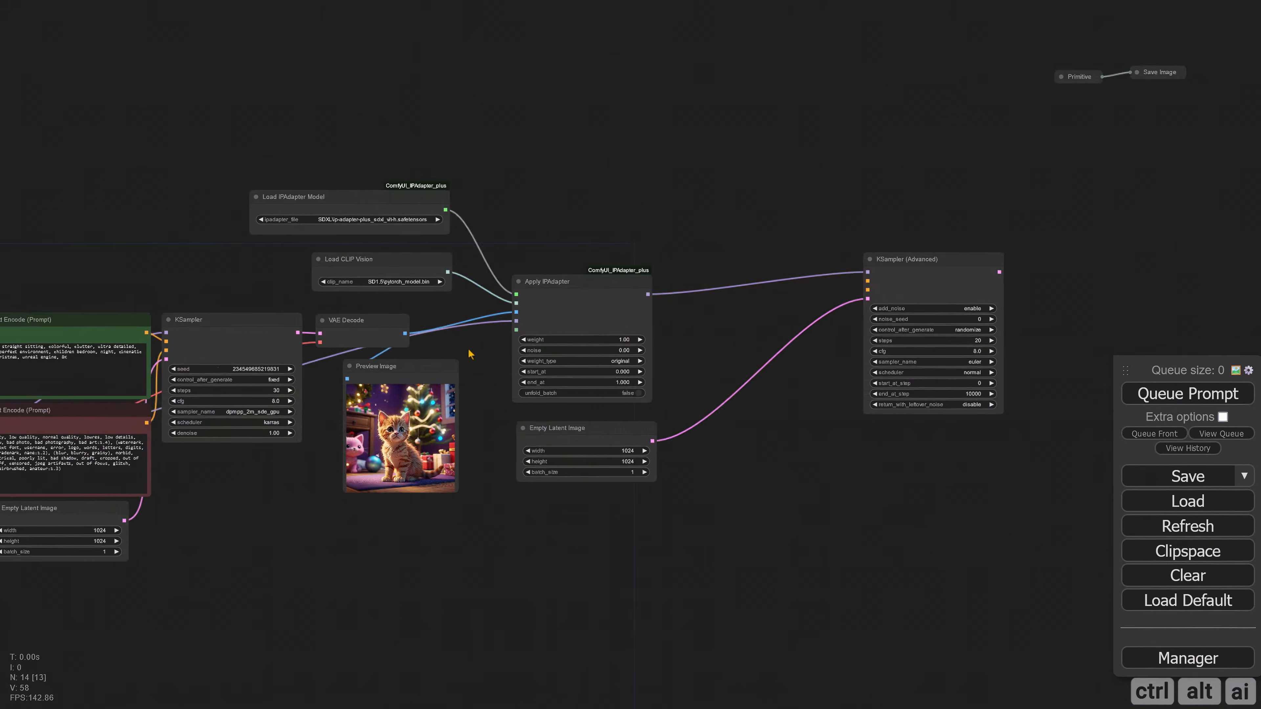
drag(340, 333, 1062, 282)
drag(340, 424, 1061, 291)
Step: Set the KSampler (Advanced) to fixed seed, 30 steps, dpmpp_2m_sde_gpu and karras, and the Apply IPAdapter weight to 0.60
scroll(788, 372, up, 3)
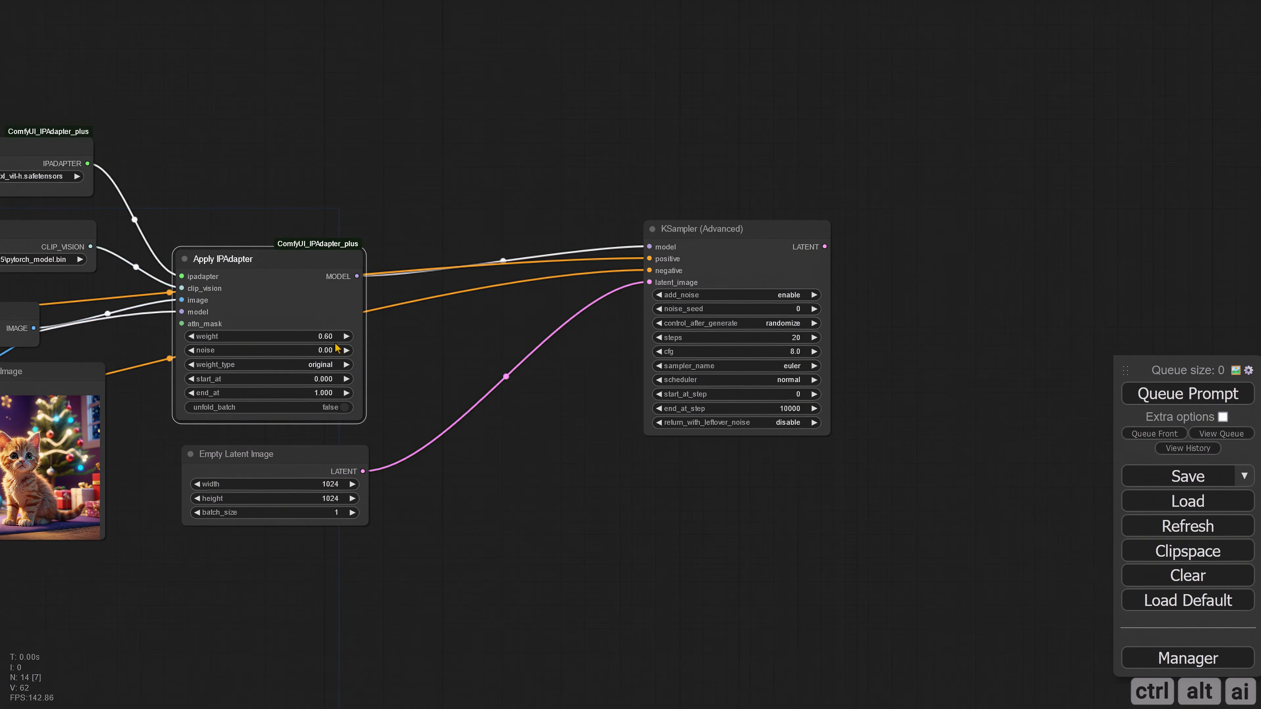
click(706, 228)
click(764, 366)
click(854, 596)
Step: Add a VAE Decode after the KSampler (Advanced) and route the checkpoint's VAE to it through a reroute
drag(546, 446, 154, 491)
drag(433, 292, 554, 297)
click(570, 394)
scroll(531, 383, down, 7)
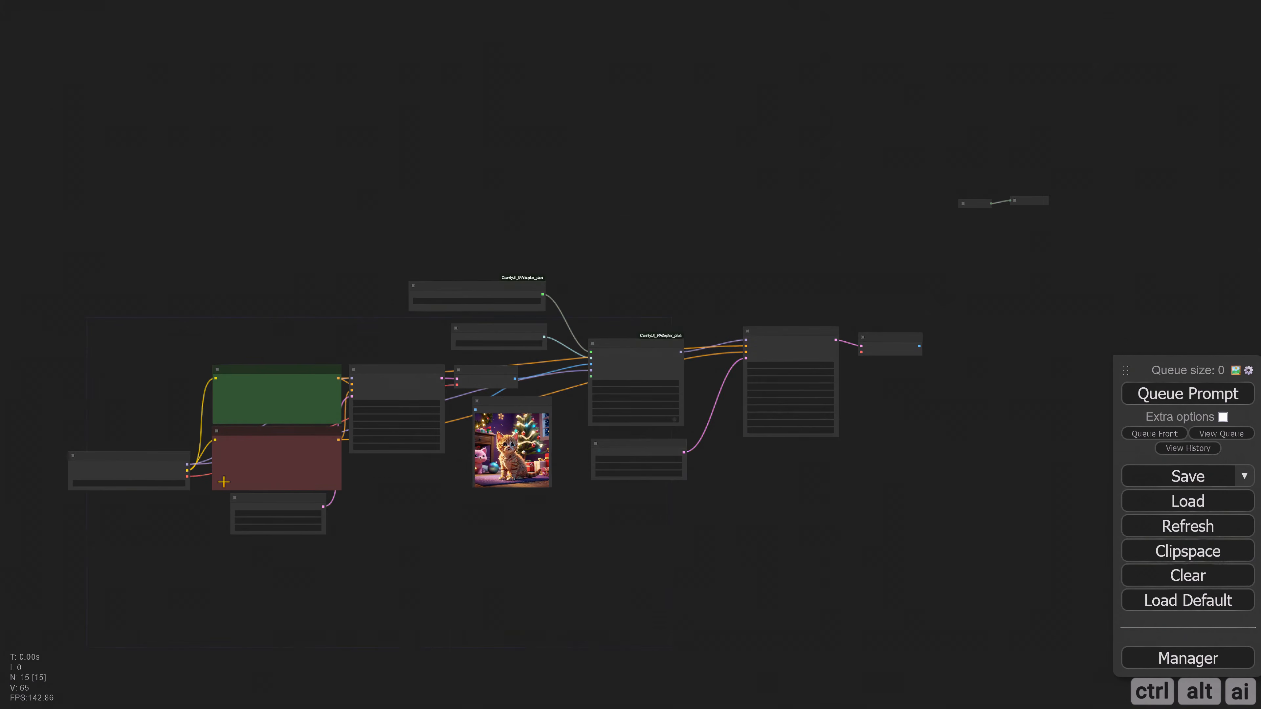
drag(186, 478, 777, 437)
click(795, 486)
scroll(795, 440, up, 7)
drag(583, 463, 704, 268)
Step: Connect the new VAE Decode to an enlarged Preview Image and to Save Image, moving Save Image and Primitive near the preview
click(747, 127)
click(746, 128)
drag(561, 411, 655, 360)
drag(726, 512, 914, 645)
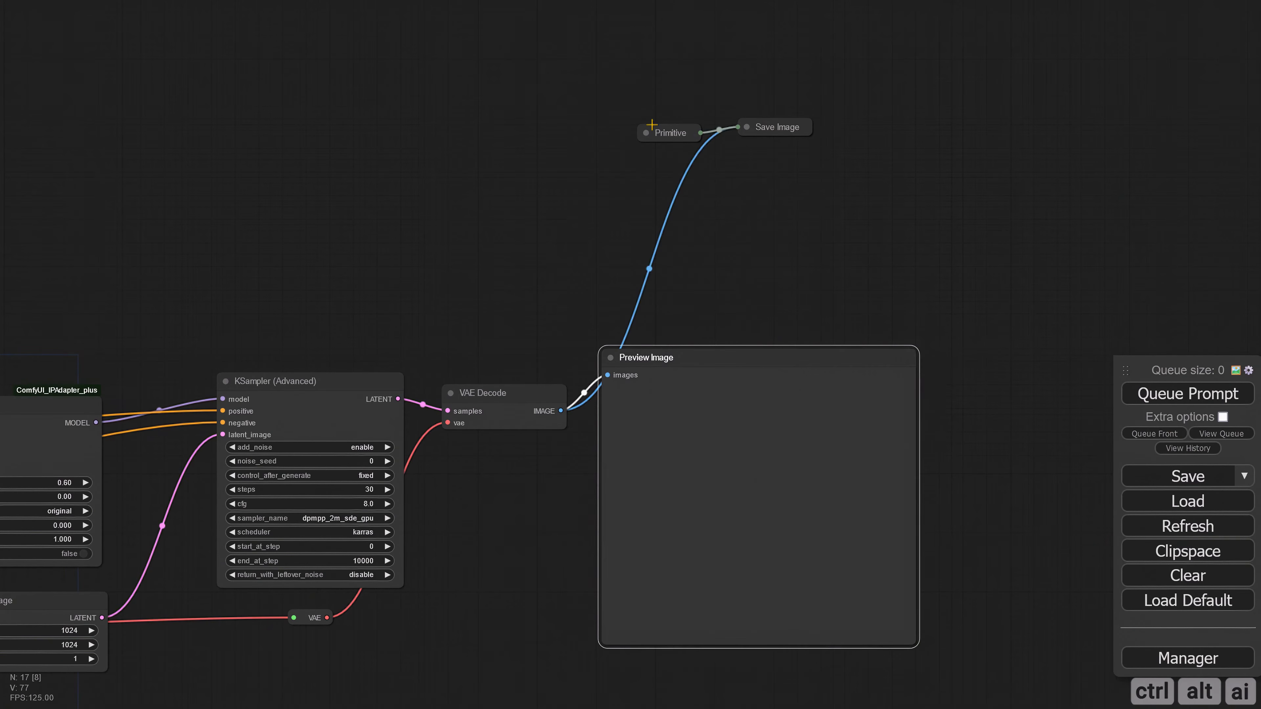
drag(675, 129, 688, 312)
drag(779, 128, 792, 316)
Step: Set the second Empty Latent Image's batch size to 4, generate the images and view them in the preview
scroll(791, 316, down, 3)
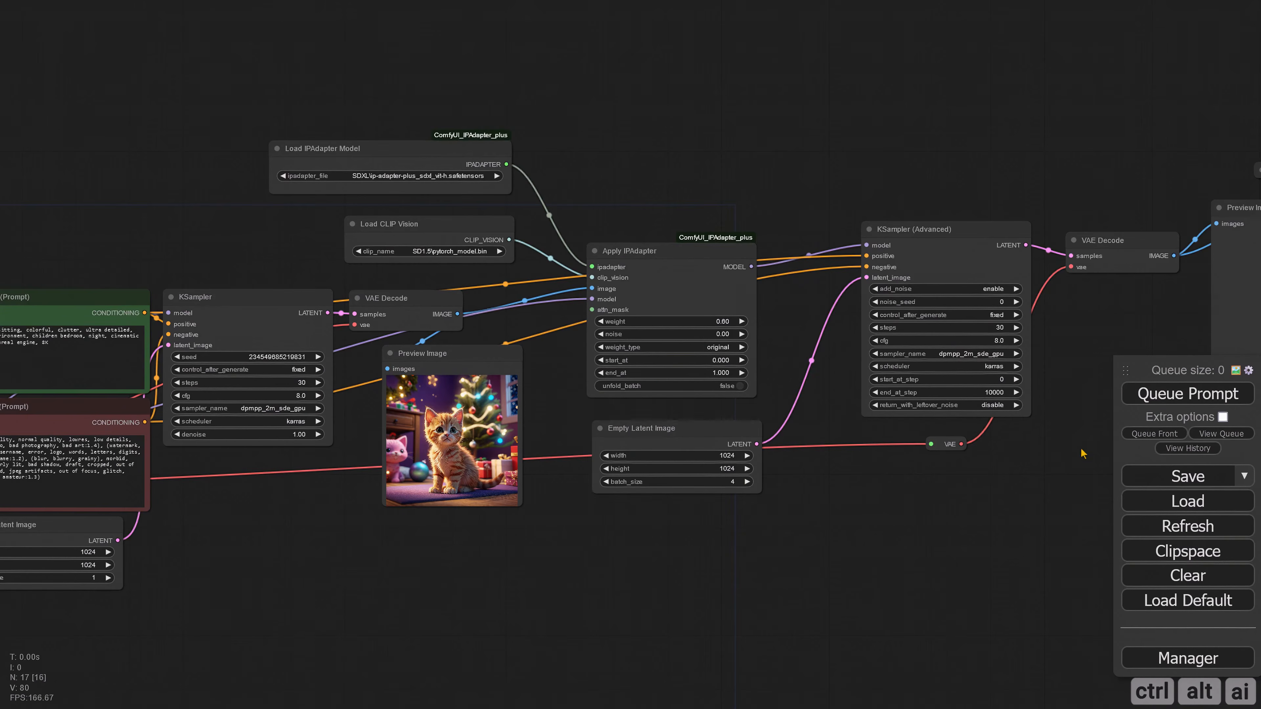
scroll(446, 512, up, 5)
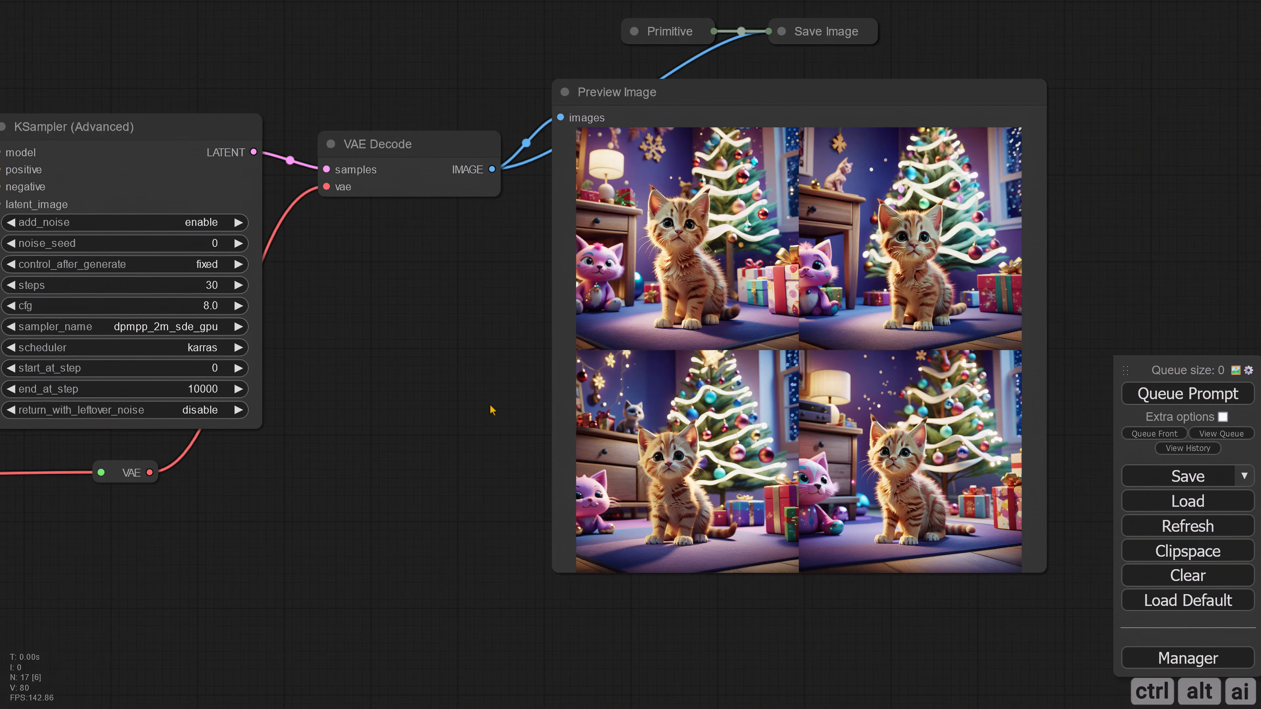
drag(490, 407, 320, 431)
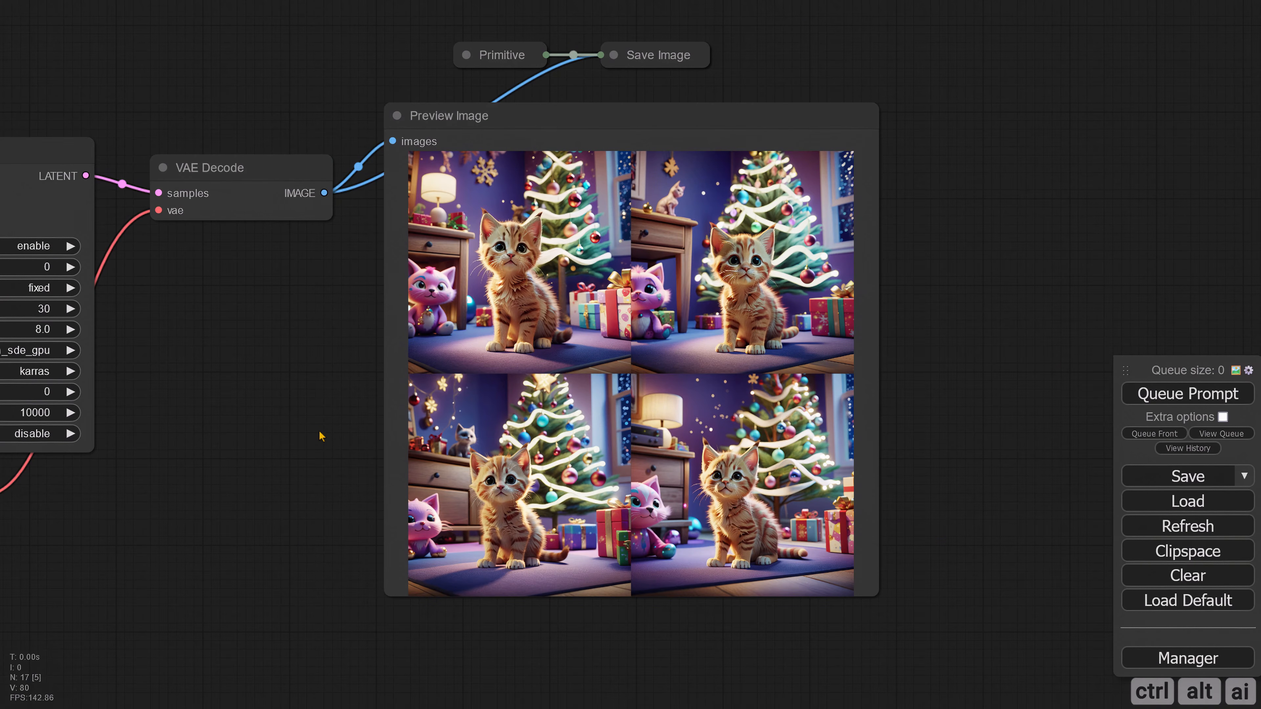
scroll(326, 432, down, 4)
Step: Add an Apply ControlNet node below the second Empty Latent Image node
drag(318, 479, 649, 550)
double_click(404, 450)
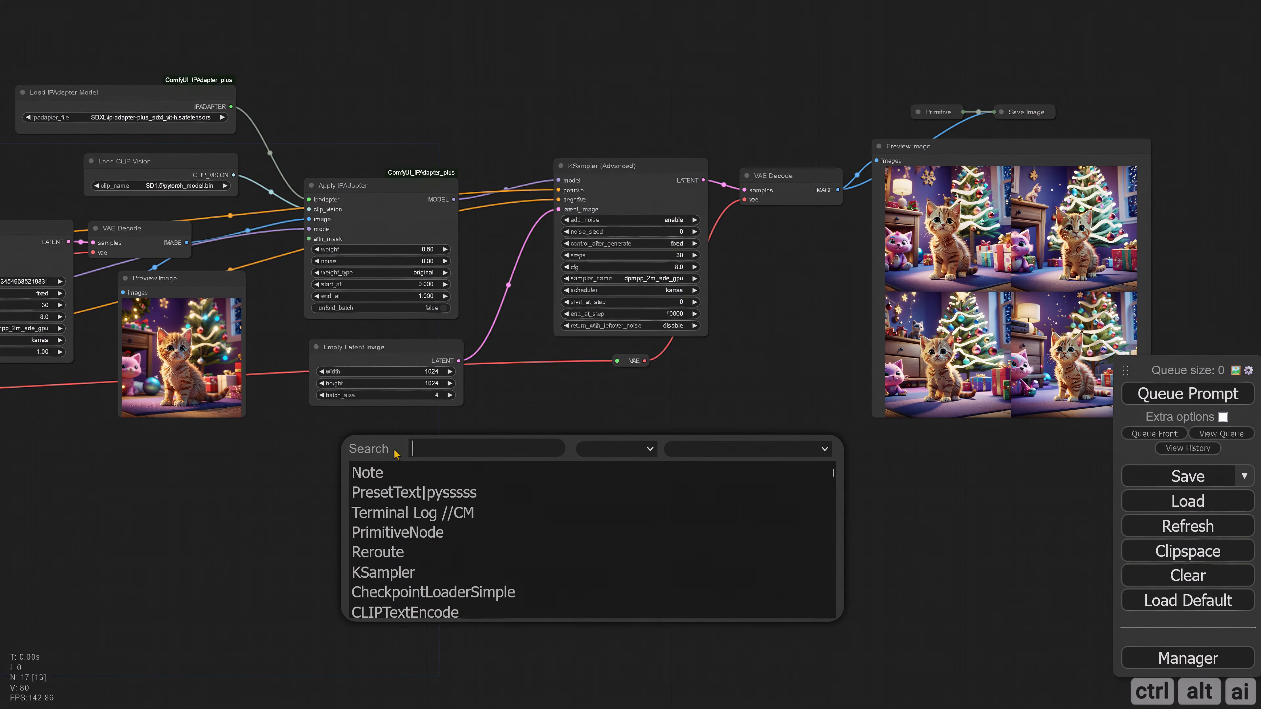
text(control)
click(424, 469)
drag(423, 467, 476, 493)
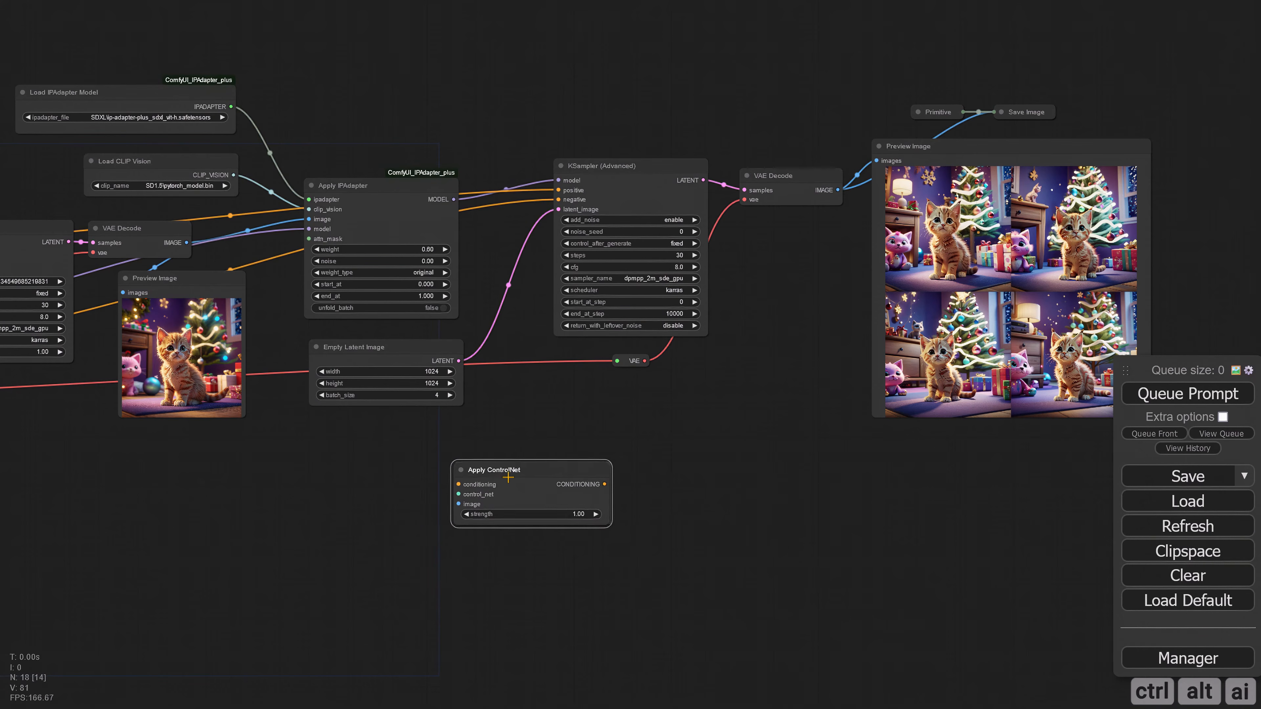
Step: Add an AIO preprocessor node beside the Apply ControlNet node
double_click(174, 494)
text(aio)
click(178, 523)
drag(263, 490, 349, 497)
Step: Move the KSampler (Advanced), second VAE Decode, VAE reroute and final output nodes farther right to make room
drag(523, 475, 518, 485)
drag(611, 91, 1025, 435)
drag(633, 166, 873, 170)
click(670, 360)
Step: Connect the AIO preprocessor's image and the positive prompt's conditioning to the Apply ControlNet node, and arrange both nodes
drag(527, 479, 547, 489)
mouse_move(368, 488)
mouse_down()
mouse_move(394, 479)
mouse_move(377, 483)
mouse_up()
scroll(276, 445, down, 2)
drag(276, 445, 495, 444)
drag(184, 277, 658, 493)
scroll(658, 493, up, 4)
drag(476, 497, 448, 527)
drag(164, 476, 304, 472)
scroll(404, 489, down, 1)
Step: Add a Load ControlNet Model node above the AIO Aux Preprocessor, beside the Apply ControlNet node
drag(541, 513, 568, 551)
double_click(526, 485)
text(control)
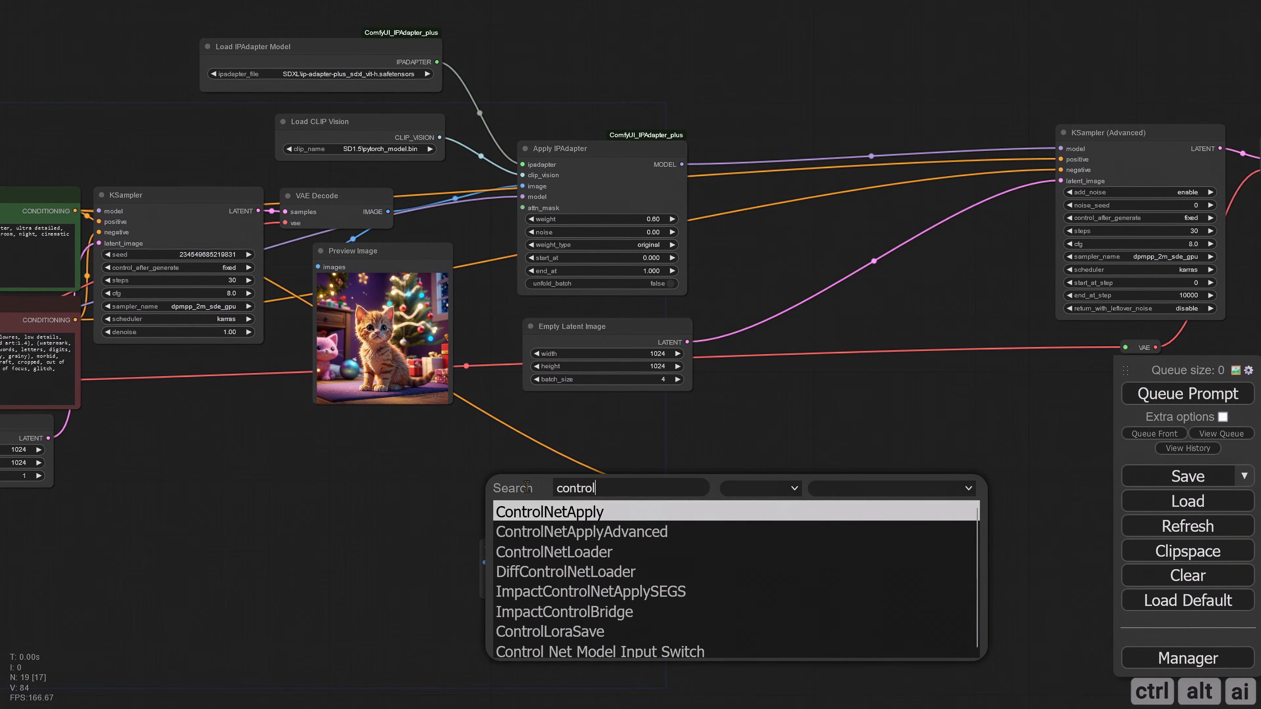
key(Down)
key(Down)
key(Return)
drag(641, 494, 425, 467)
Step: Connect the ControlNet model and preprocessor image to Apply ControlNet, and feed the first VAE Decode's image into the preprocessor
drag(501, 494, 706, 510)
drag(644, 563, 706, 520)
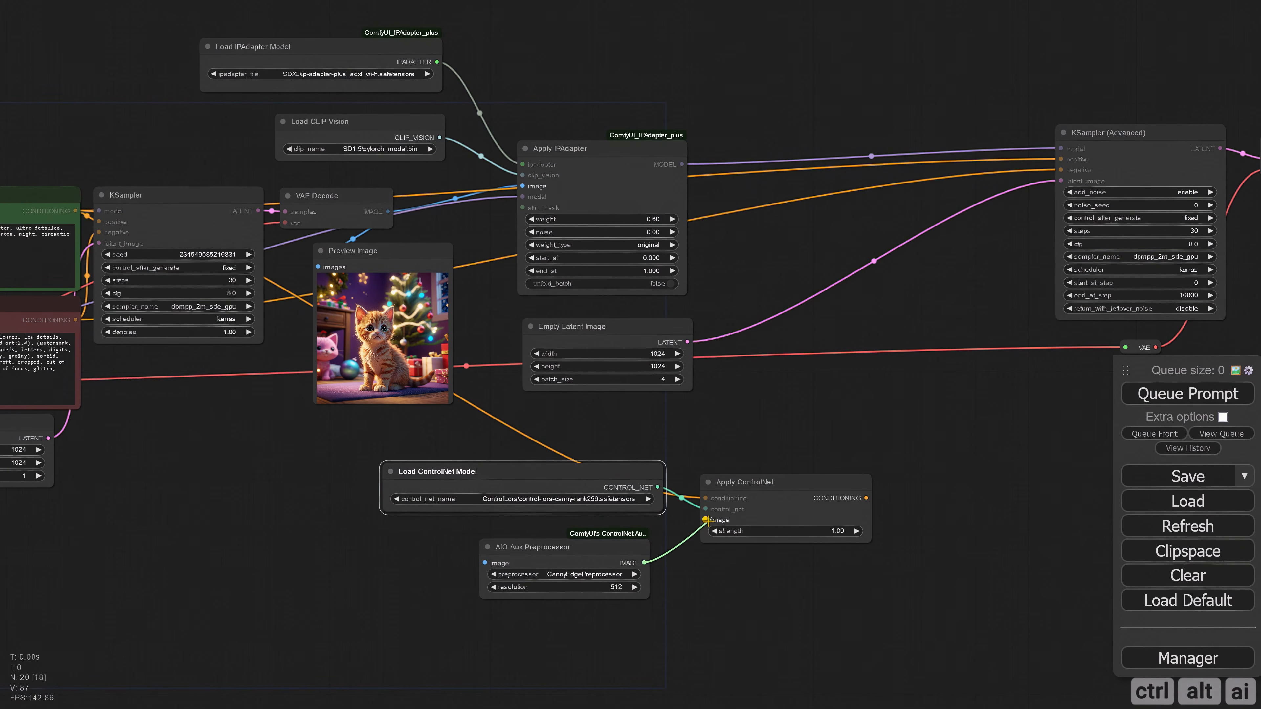
drag(388, 212, 486, 563)
Step: Set the AIO Aux Preprocessor's resolution to 1024
drag(711, 586, 579, 485)
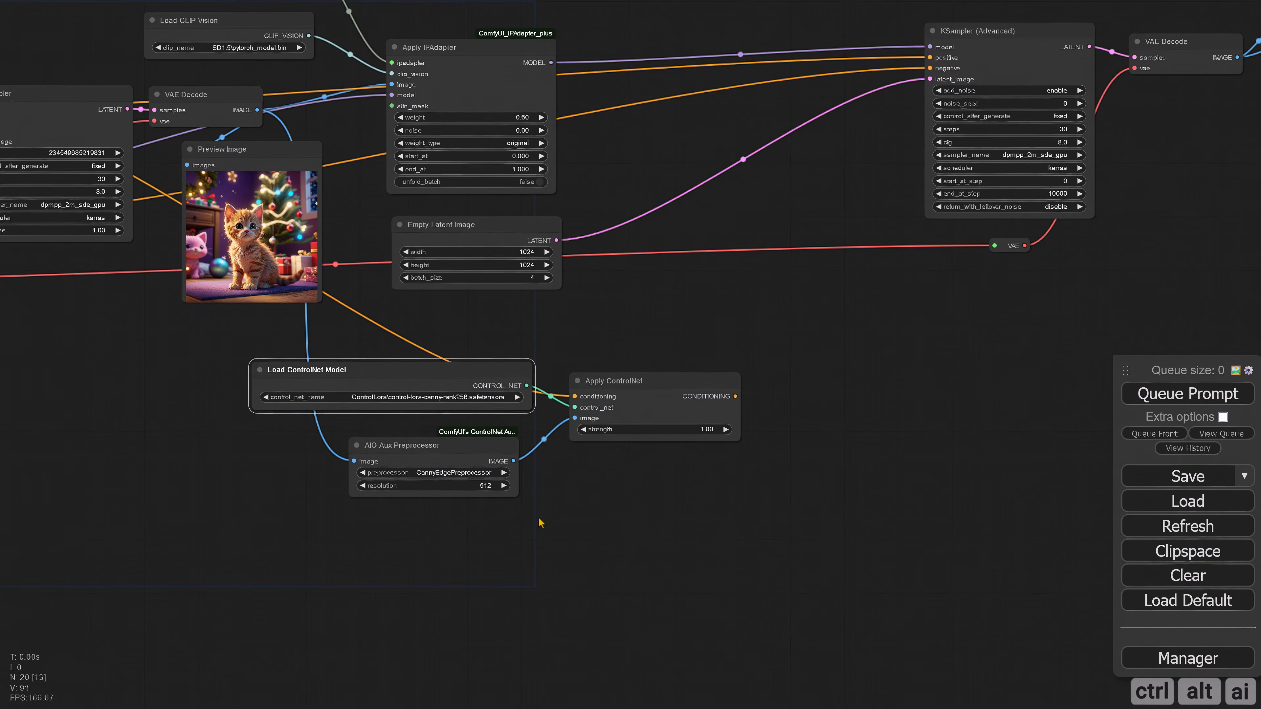
scroll(538, 522, up, 5)
click(436, 471)
text(1024)
key(Return)
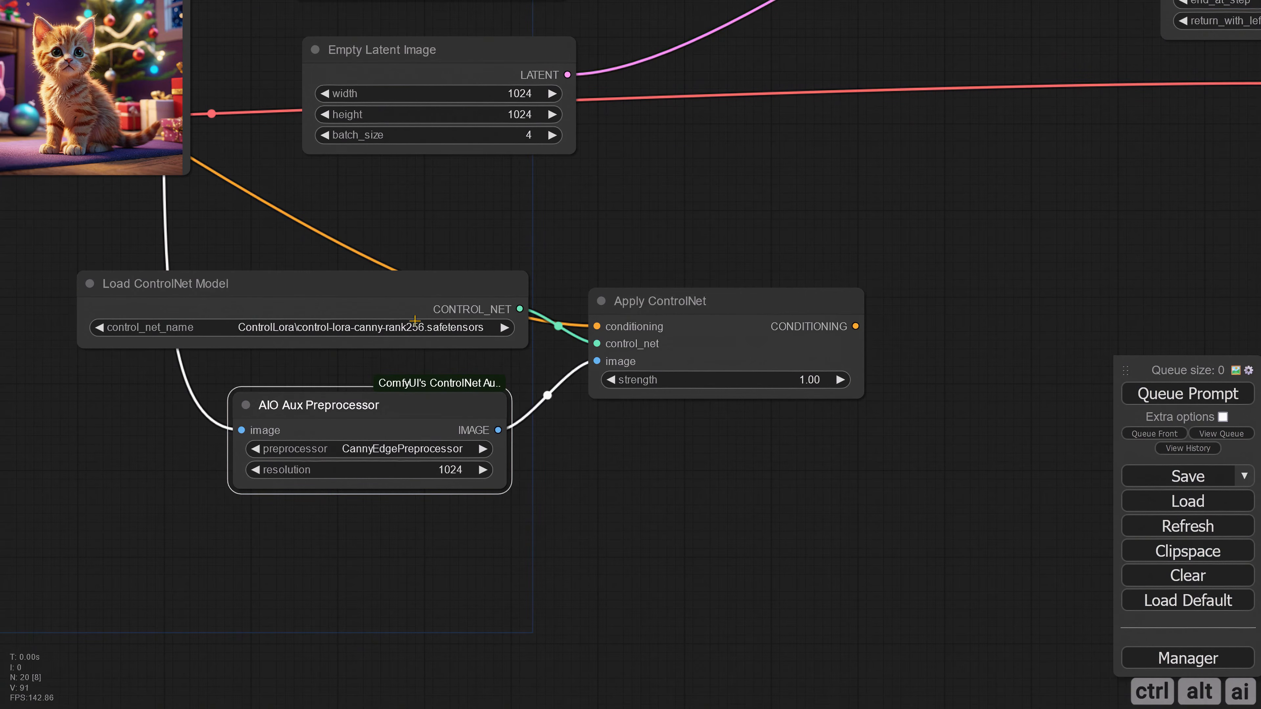
Step: Choose control-lora-openposeXL2-rank256.safetensors as the ControlNet model and AnimalPosePreprocessor as the preprocessor
click(405, 327)
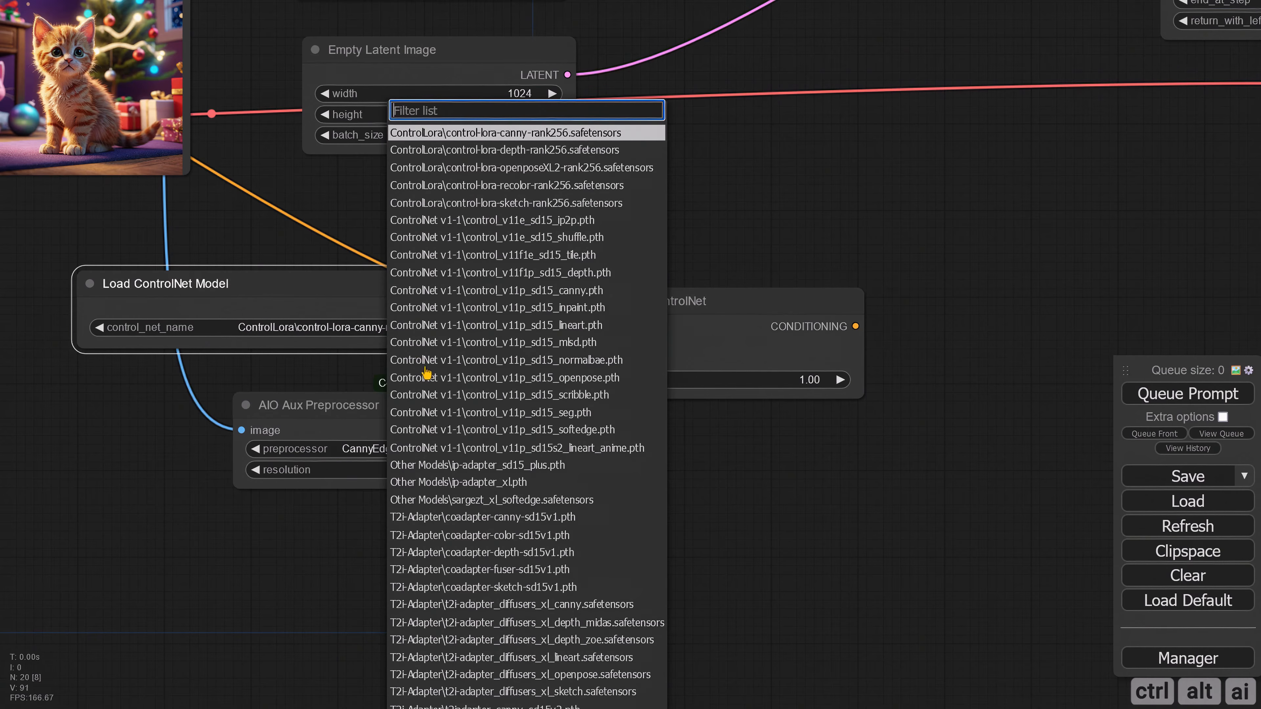
click(535, 171)
click(433, 450)
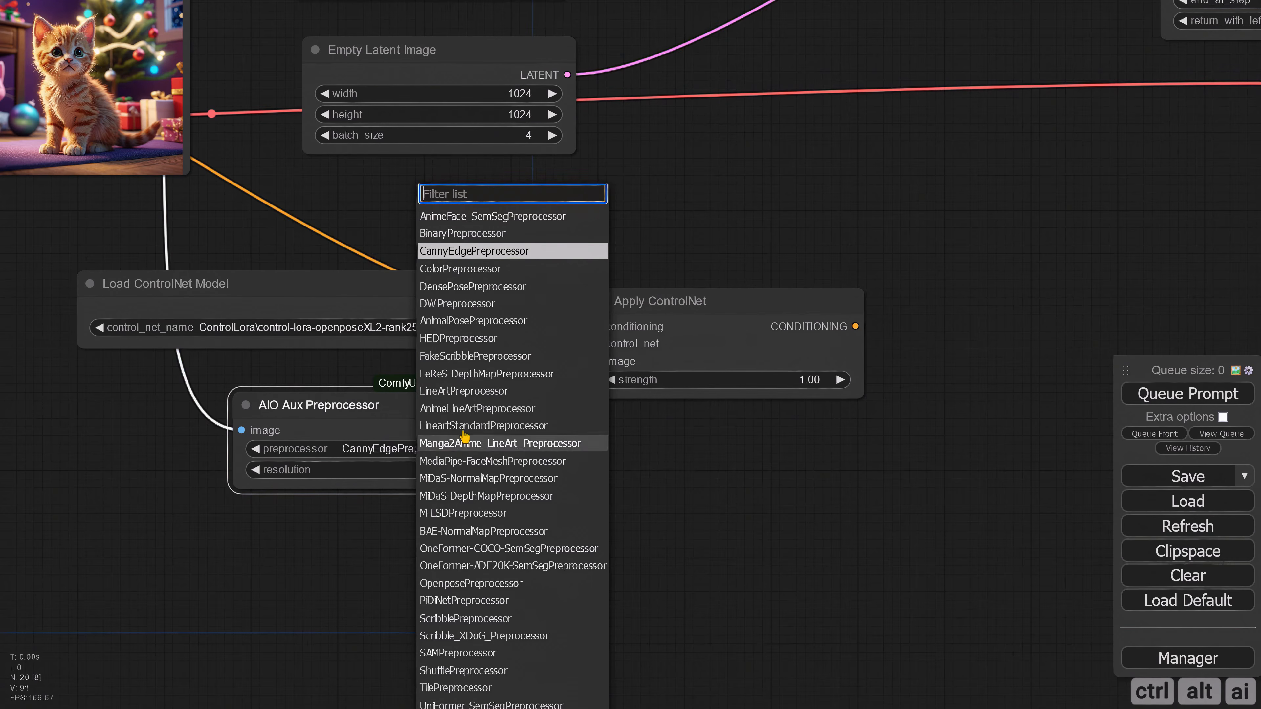
click(460, 321)
Step: Add a Preview Image node to the preprocessor's image output, queue the prompt and inspect the pose preview
scroll(604, 450, down, 3)
drag(482, 430, 556, 440)
click(596, 577)
click(1145, 395)
scroll(710, 422, up, 5)
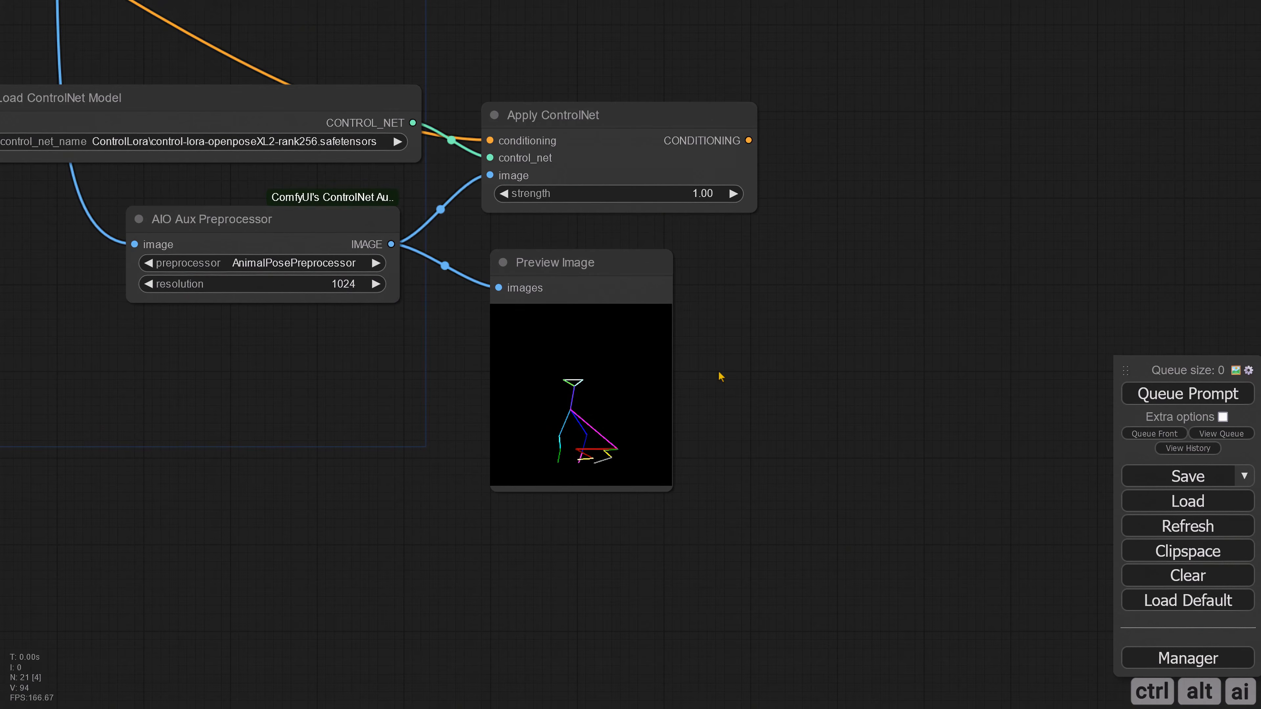
scroll(720, 376, up, 4)
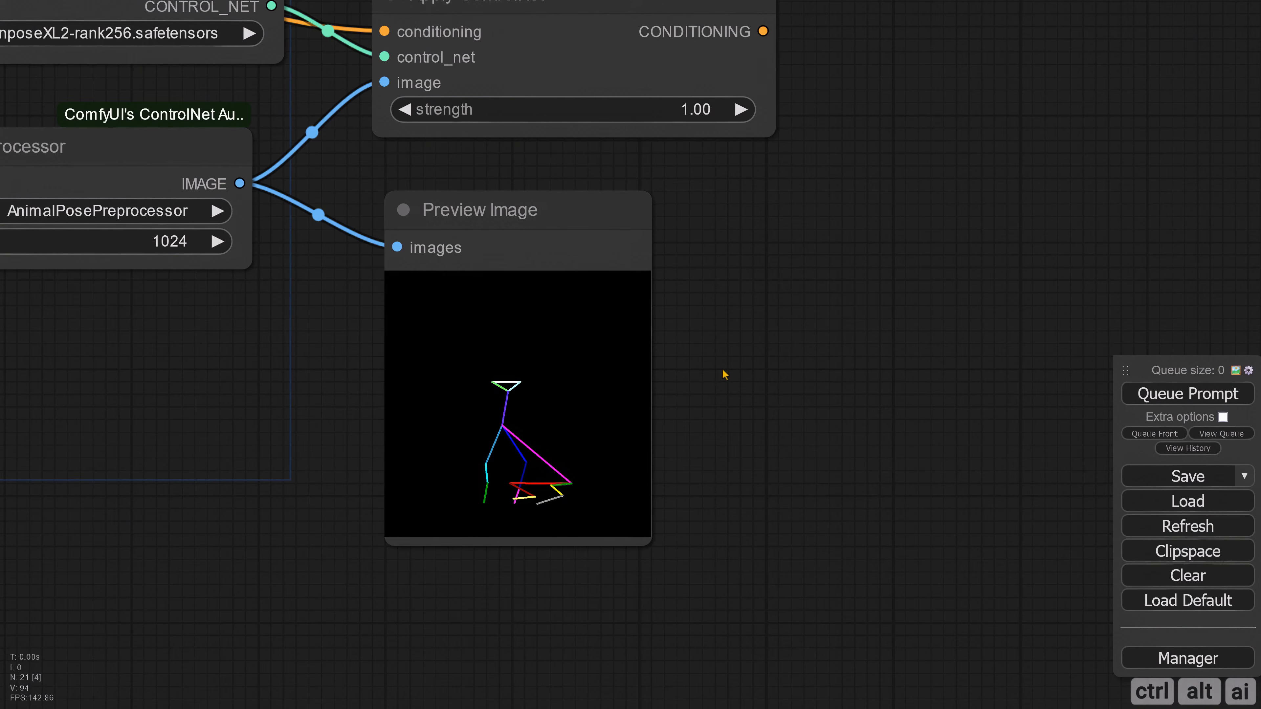
scroll(723, 374, down, 10)
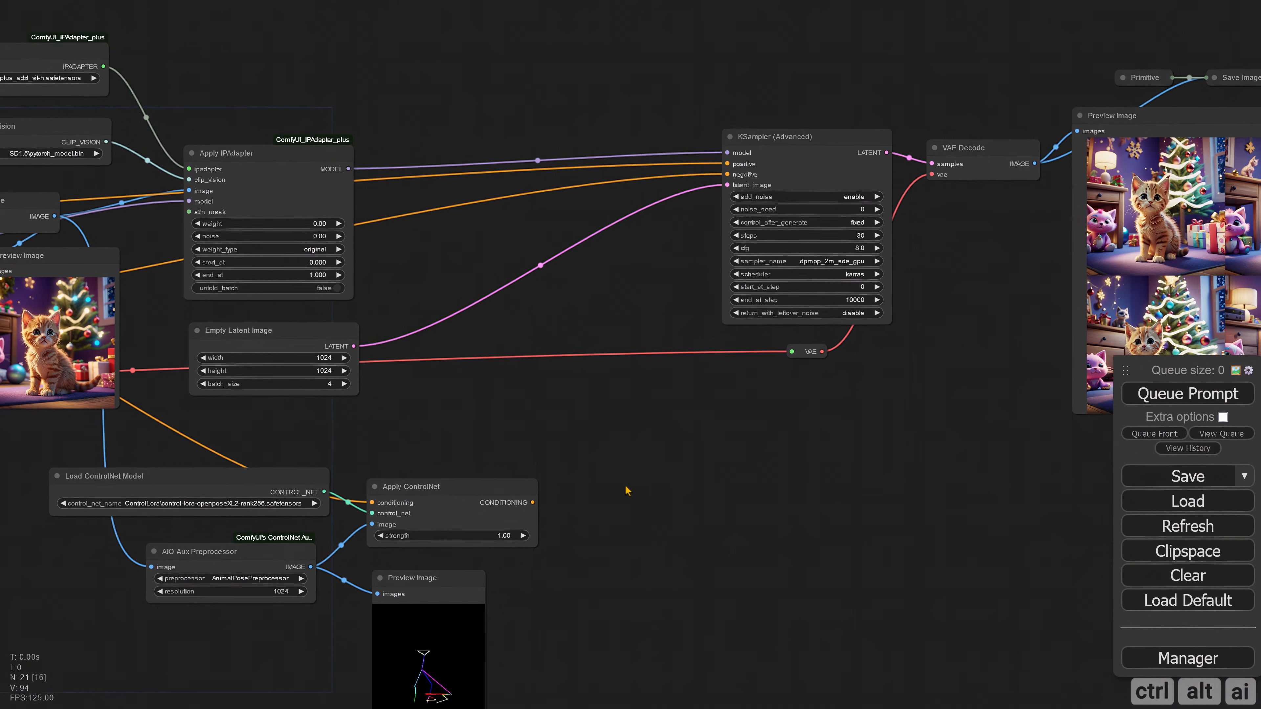
Step: Connect Apply ControlNet's conditioning output to the KSampler (Advanced) positive input and queue the prompt
drag(627, 451, 599, 502)
drag(506, 555, 701, 217)
drag(758, 500, 452, 531)
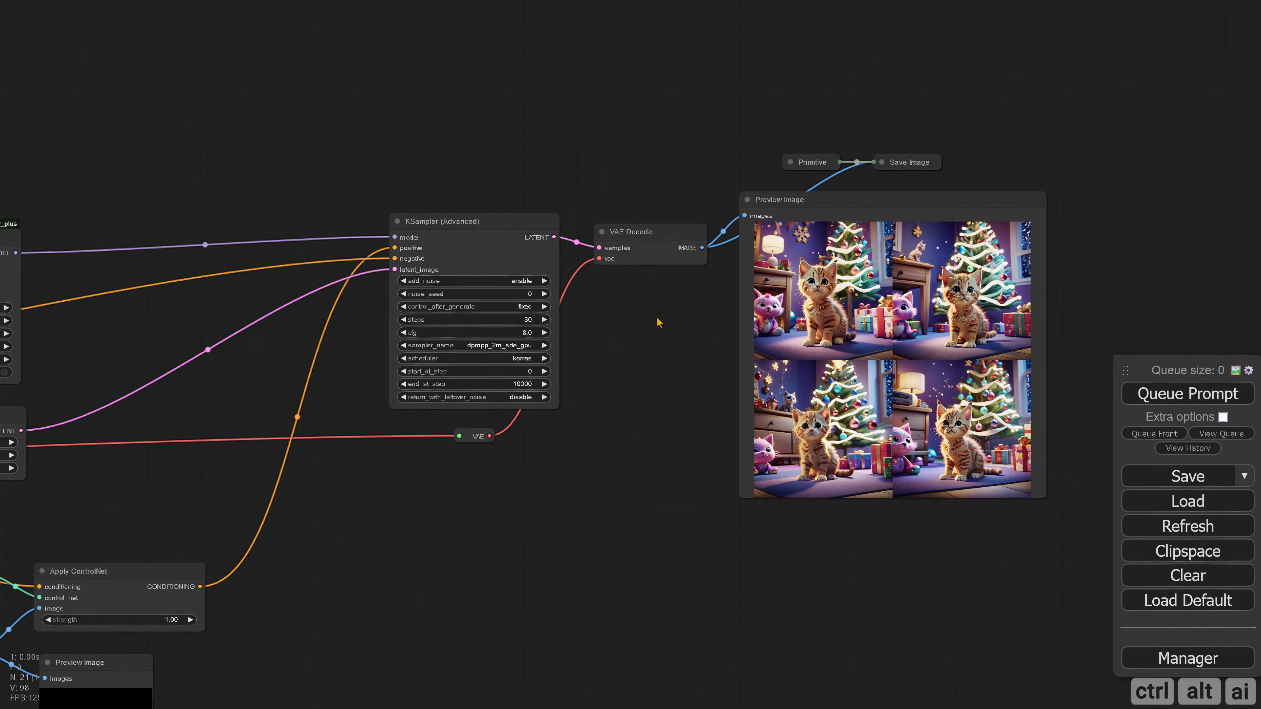
click(1188, 393)
scroll(452, 510, up, 4)
drag(669, 450, 468, 512)
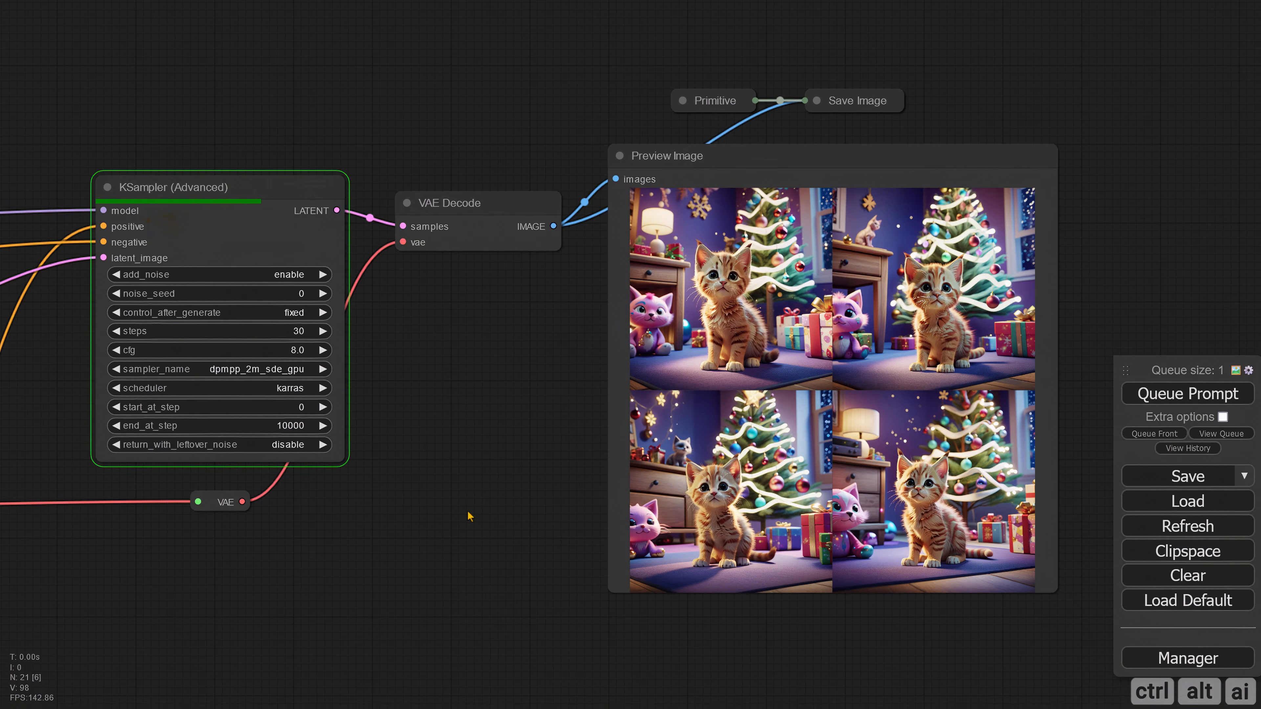
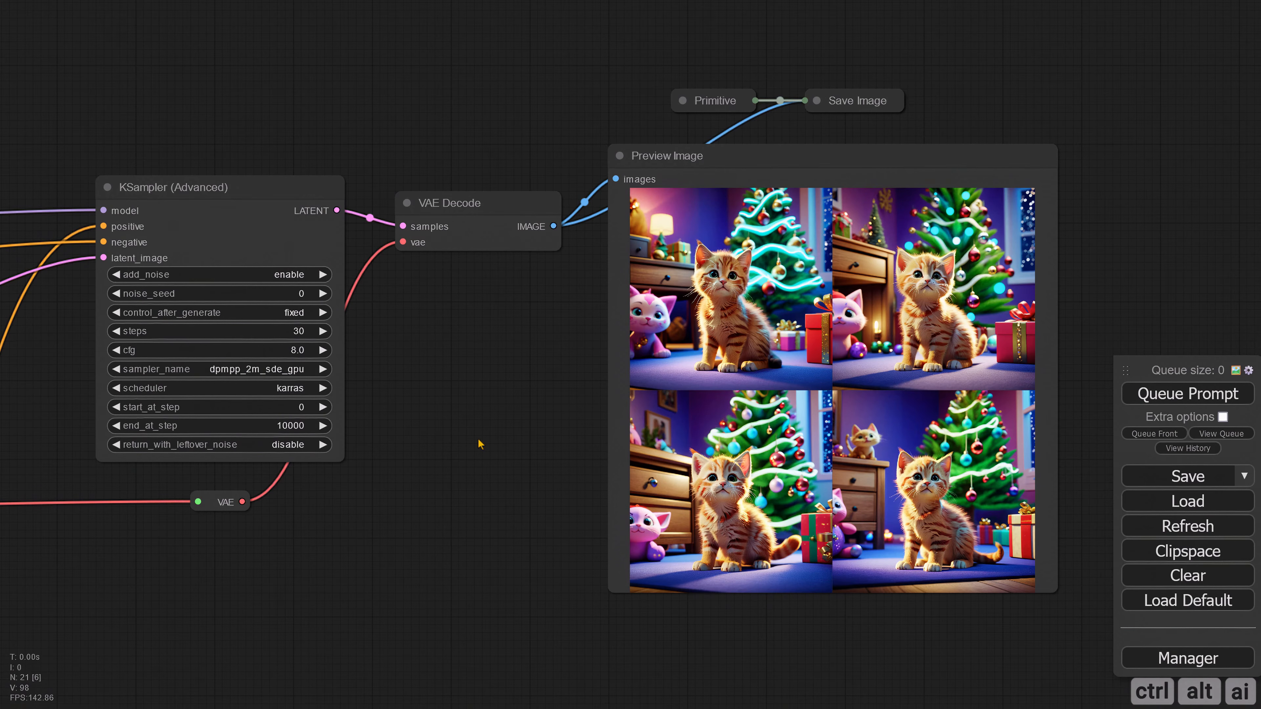
Step: Duplicate the positive CLIP Text Encode (Prompt) node and place the copy above the Apply IPAdapter node
drag(298, 527, 257, 537)
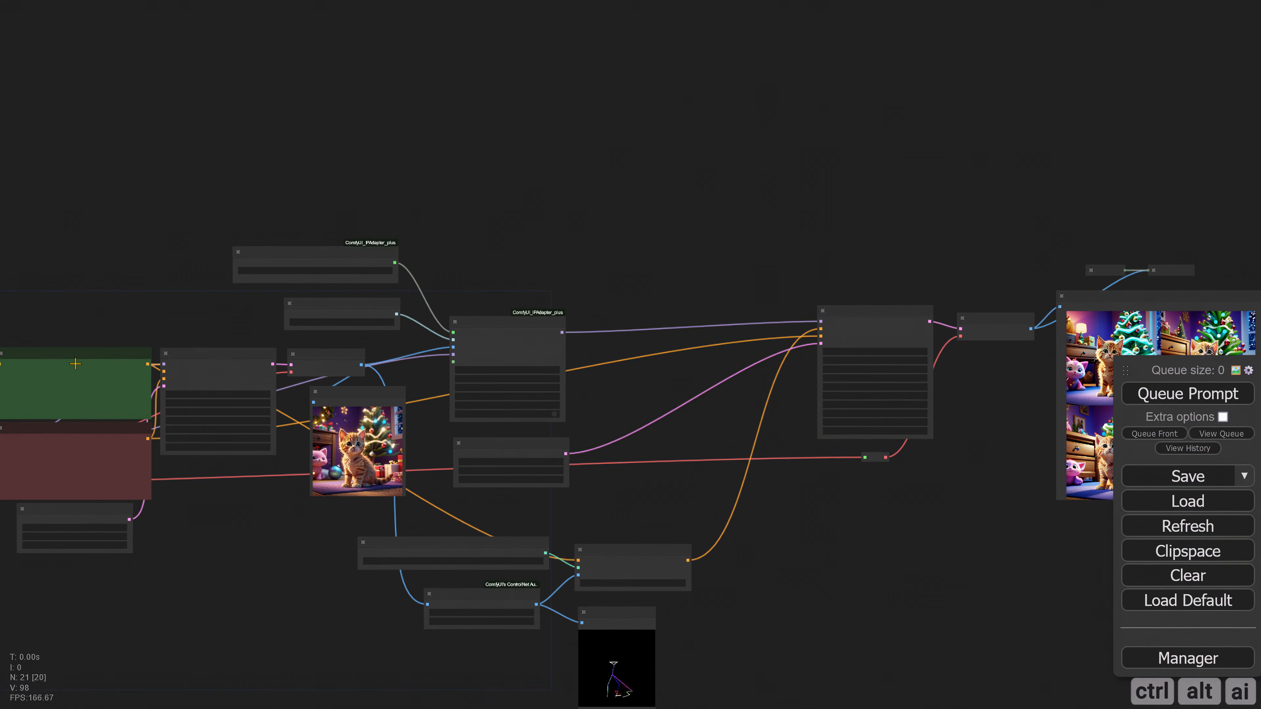
mouse_move(72, 359)
alt+mouse_down()
mouse_move(284, 341)
mouse_move(632, 191)
alt+mouse_up()
scroll(655, 297, up, 3)
mouse_move(655, 297)
mouse_down()
mouse_move(506, 367)
mouse_move(496, 266)
mouse_move(479, 308)
mouse_up()
drag(455, 206, 316, 257)
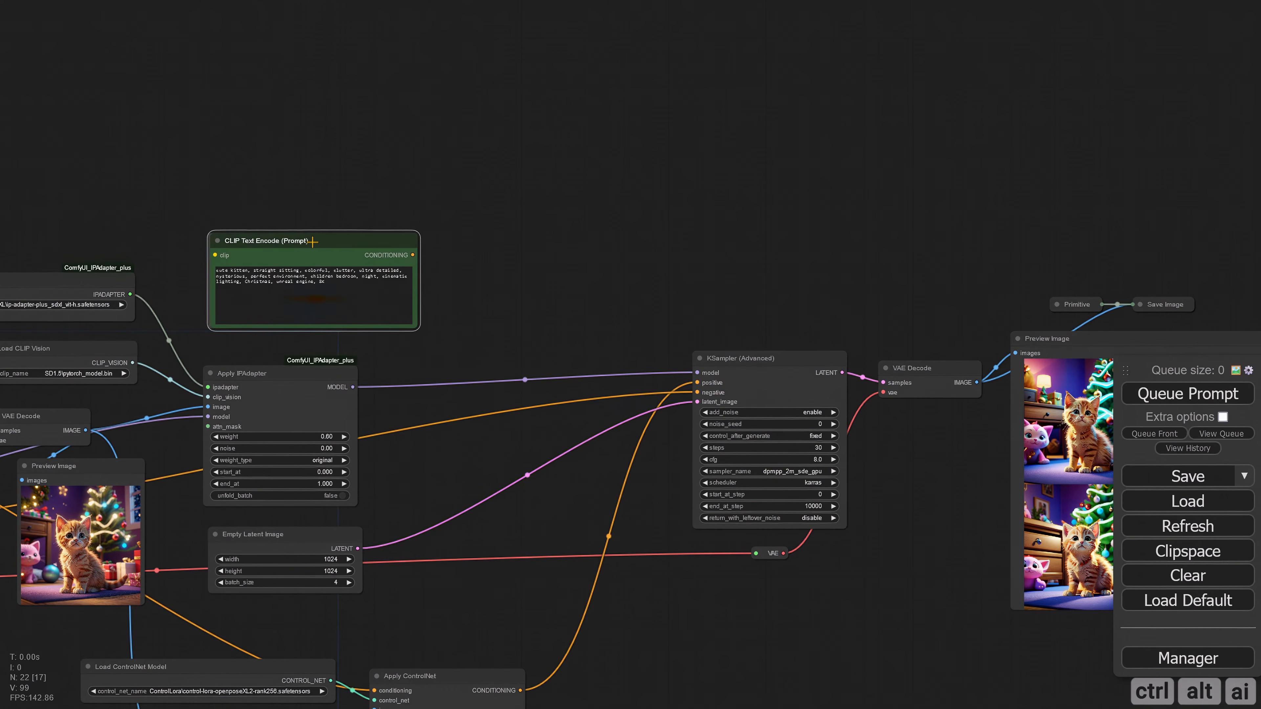
scroll(475, 319, up, 4)
drag(551, 287, 527, 291)
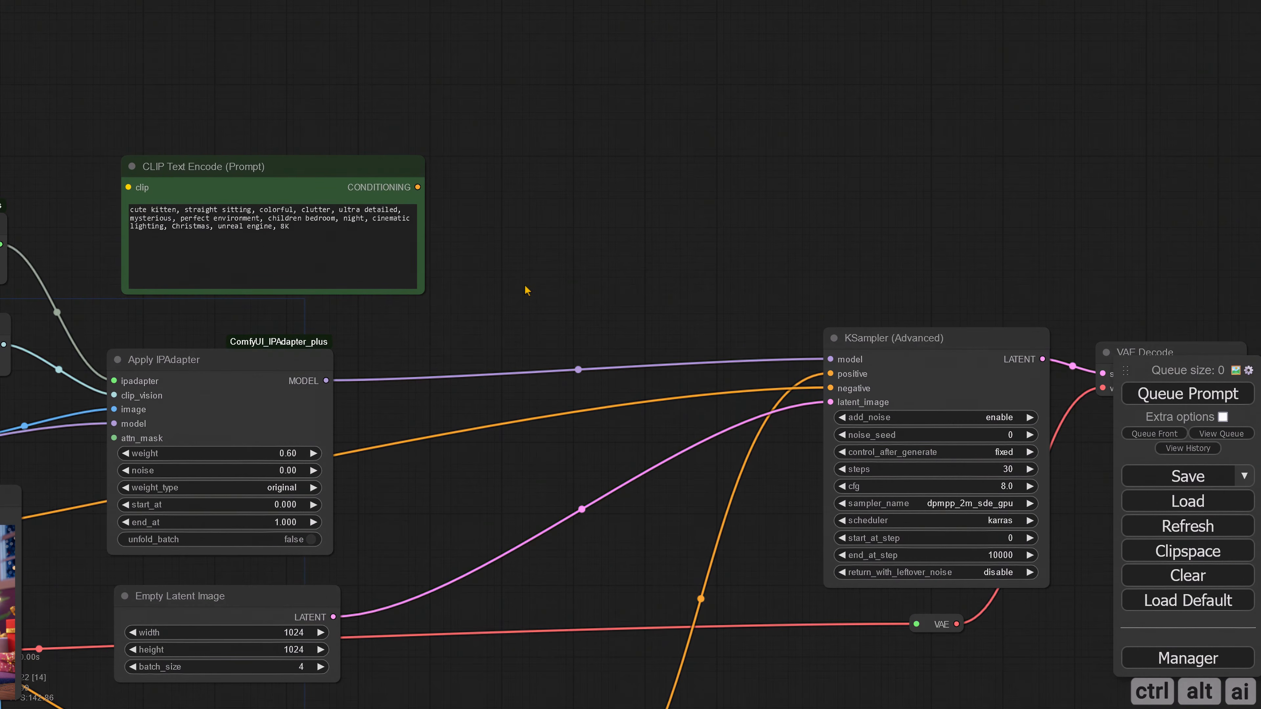
Step: Replace the copied prompt node's text with "wearing a cowboy hat"
drag(321, 236, 102, 197)
text(wearing a cowb)
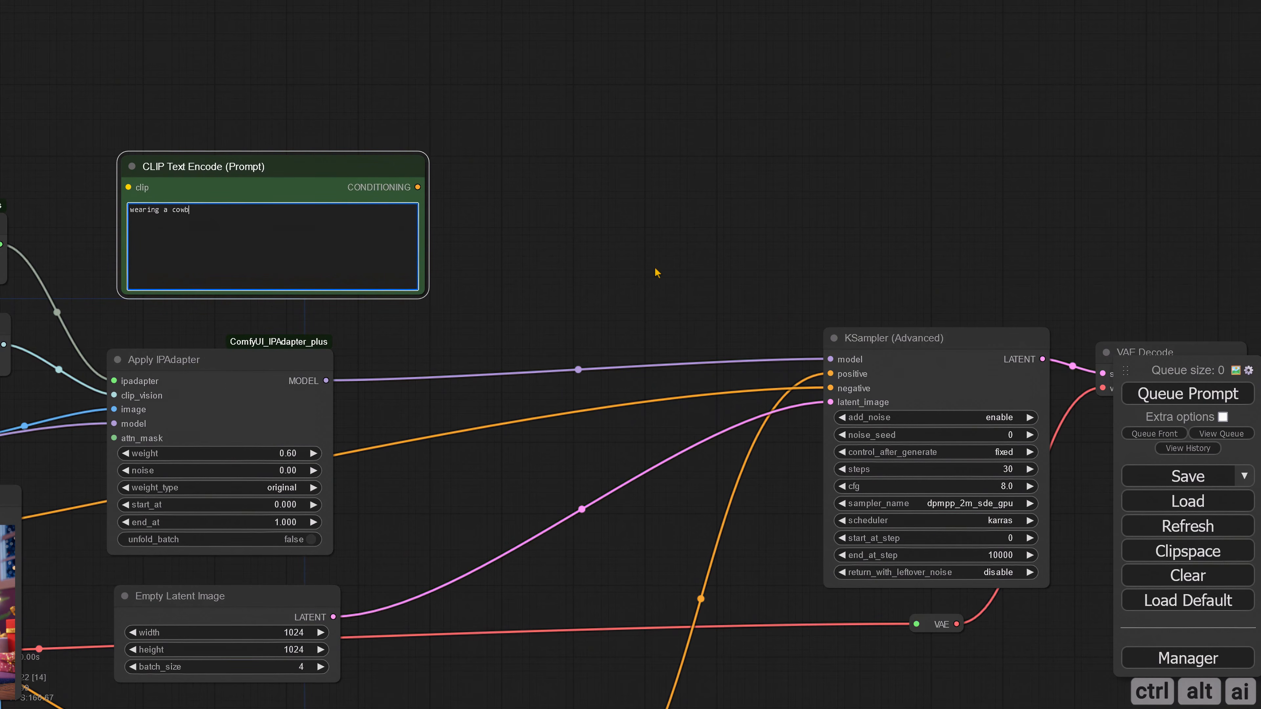
click(575, 222)
Step: Add a Conditioning (Combine) node between the cowboy hat prompt and the KSampler (Advanced)
scroll(599, 250, down, 1)
drag(542, 285, 417, 295)
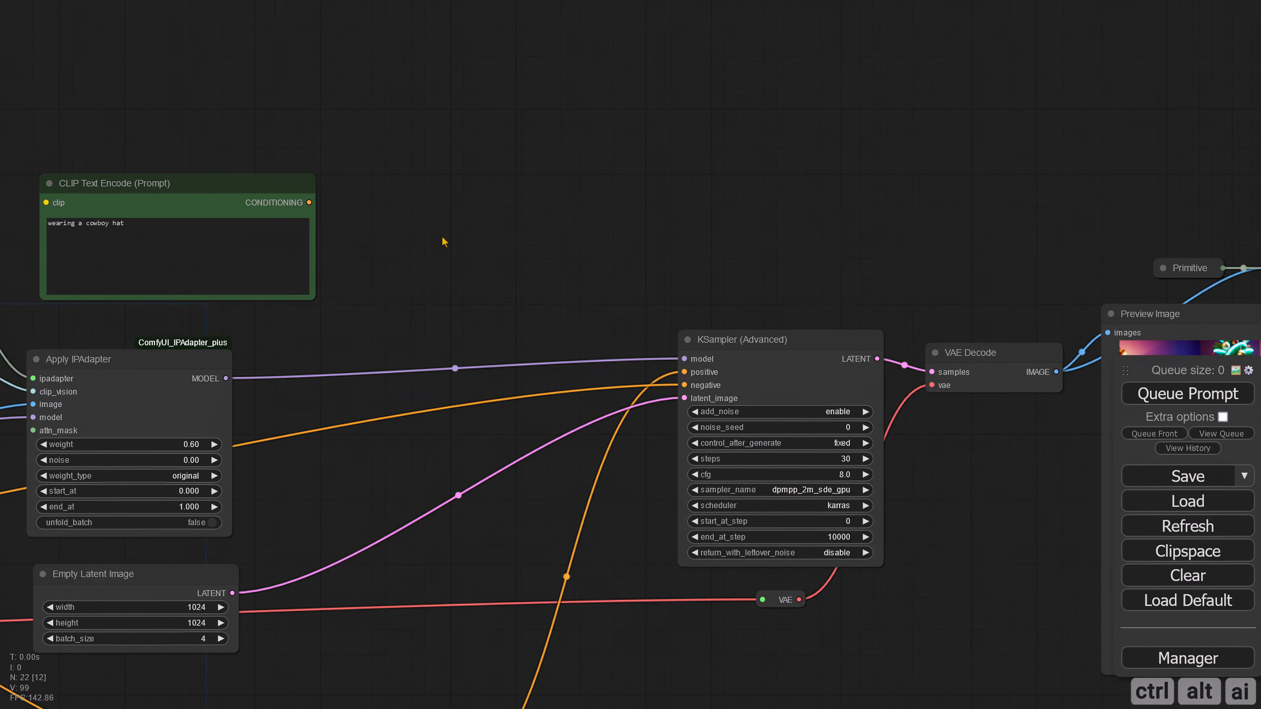
double_click(444, 242)
text(conditio)
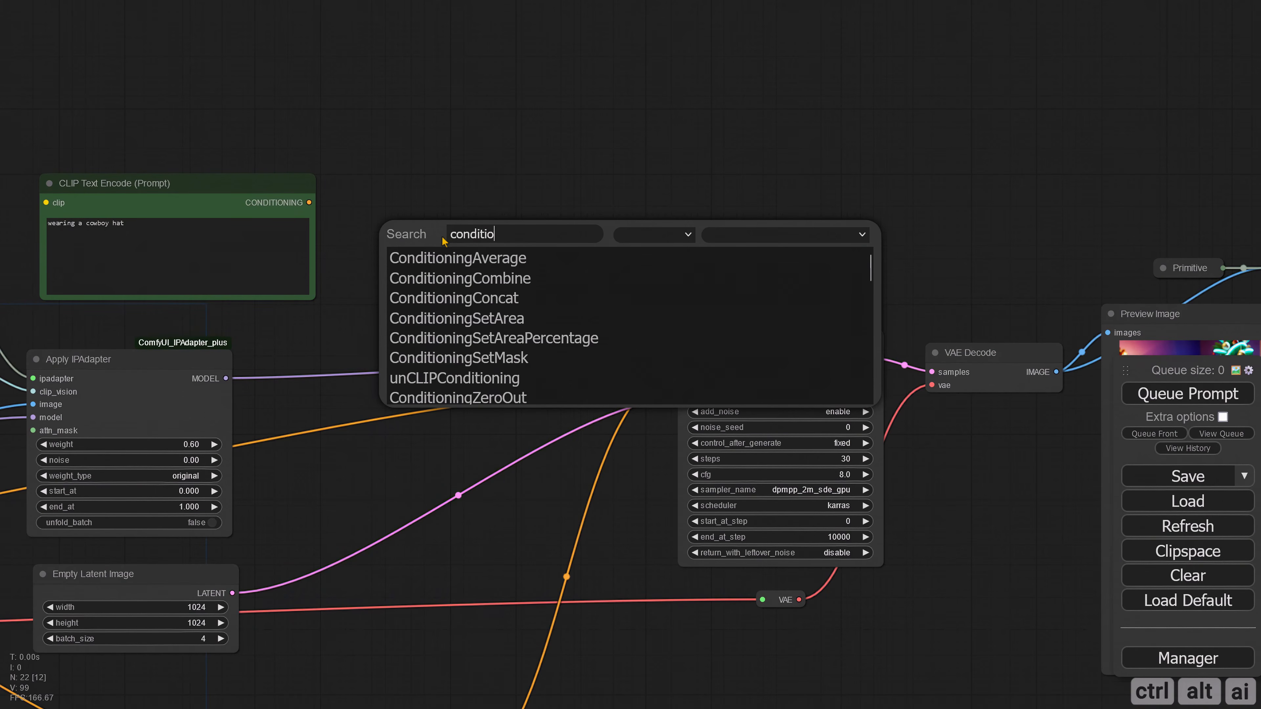
key(Down)
key(Down)
key(Return)
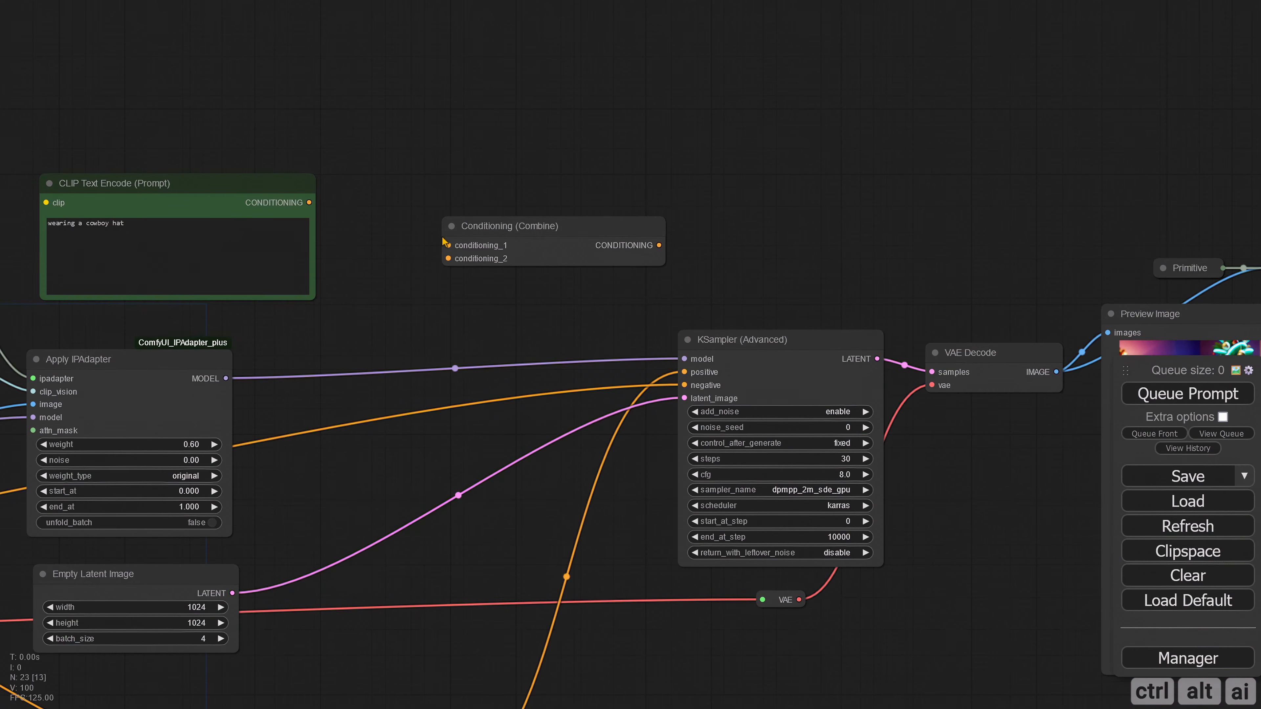
Step: Connect the cowboy hat prompt to conditioning_1 of the Conditioning (Combine) node and position that node nearer the Apply ControlNet node
scroll(616, 300, down, 4)
drag(782, 573, 542, 599)
drag(479, 239, 926, 615)
drag(842, 566, 1075, 565)
drag(378, 337, 566, 307)
drag(520, 268, 518, 434)
scroll(511, 436, up, 4)
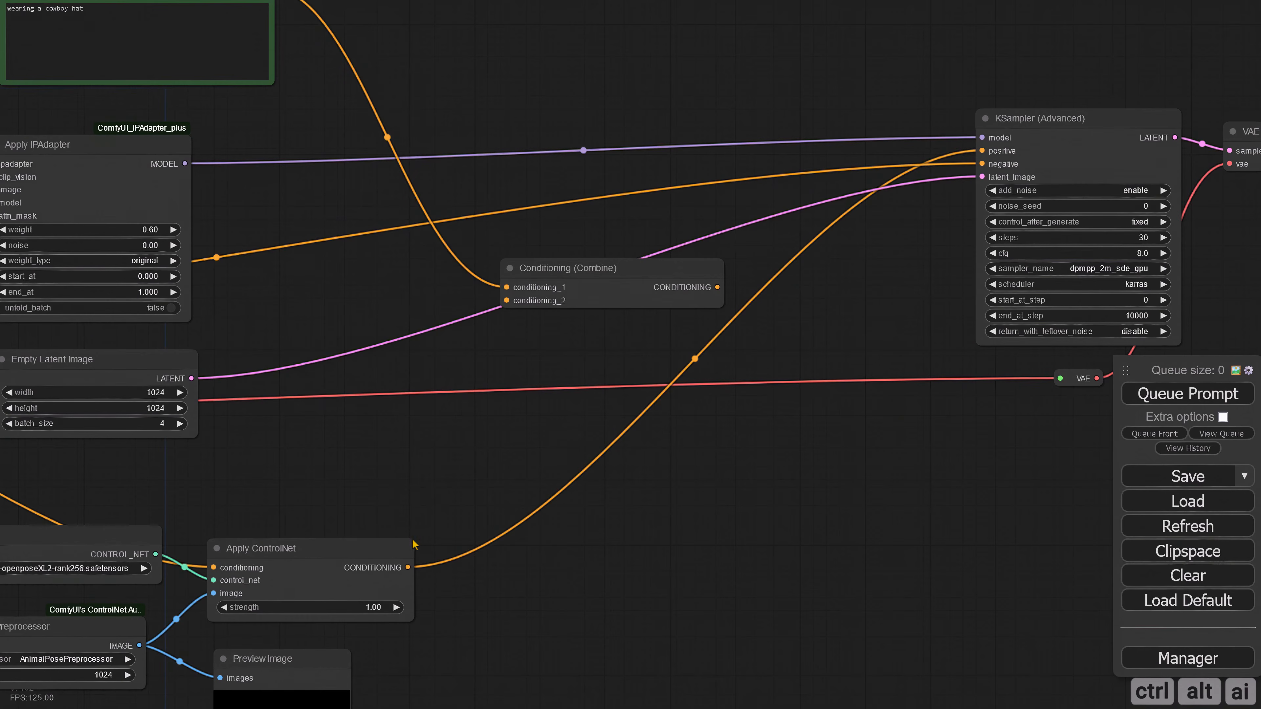
Step: Connect Apply ControlNet's conditioning to conditioning_2 of Conditioning (Combine), and the combined output to the KSampler (Advanced) positive input
drag(407, 566, 506, 300)
drag(485, 463, 347, 558)
drag(578, 382, 596, 386)
drag(842, 241, 844, 246)
Step: Set the noise of the Apply IPAdapter node to 1.00
drag(534, 445, 1009, 396)
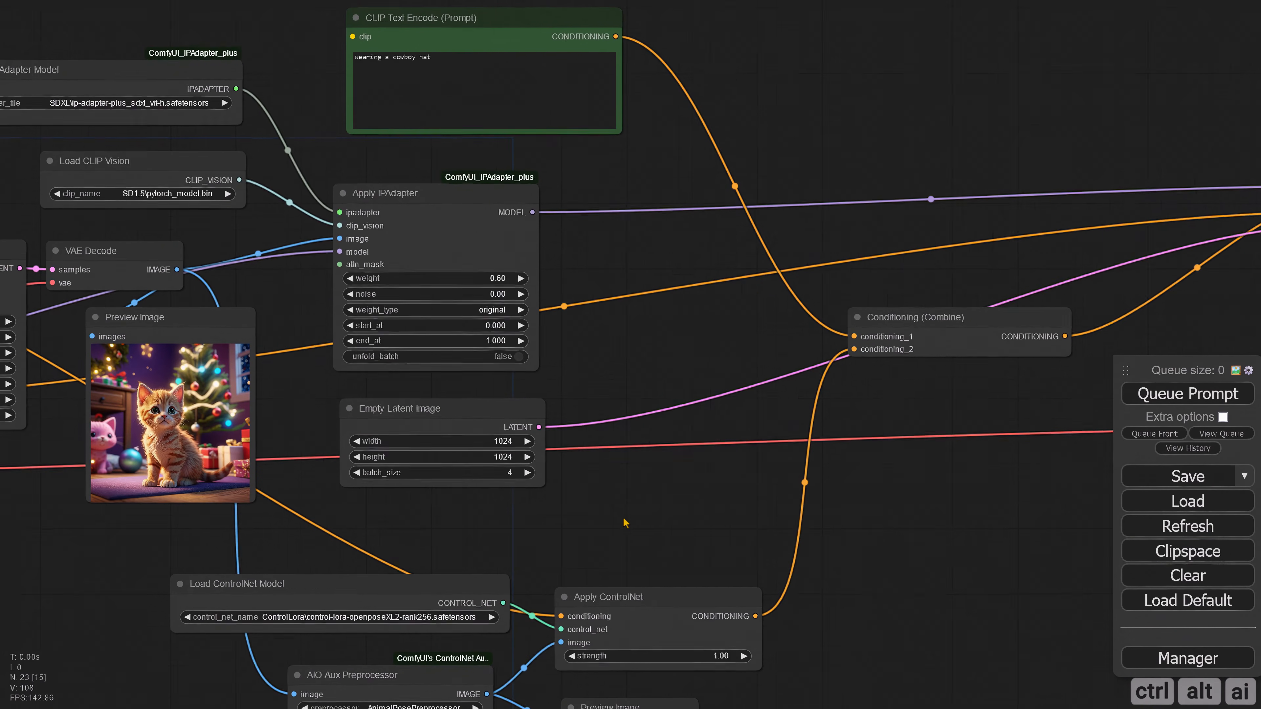
drag(618, 521, 738, 522)
click(614, 293)
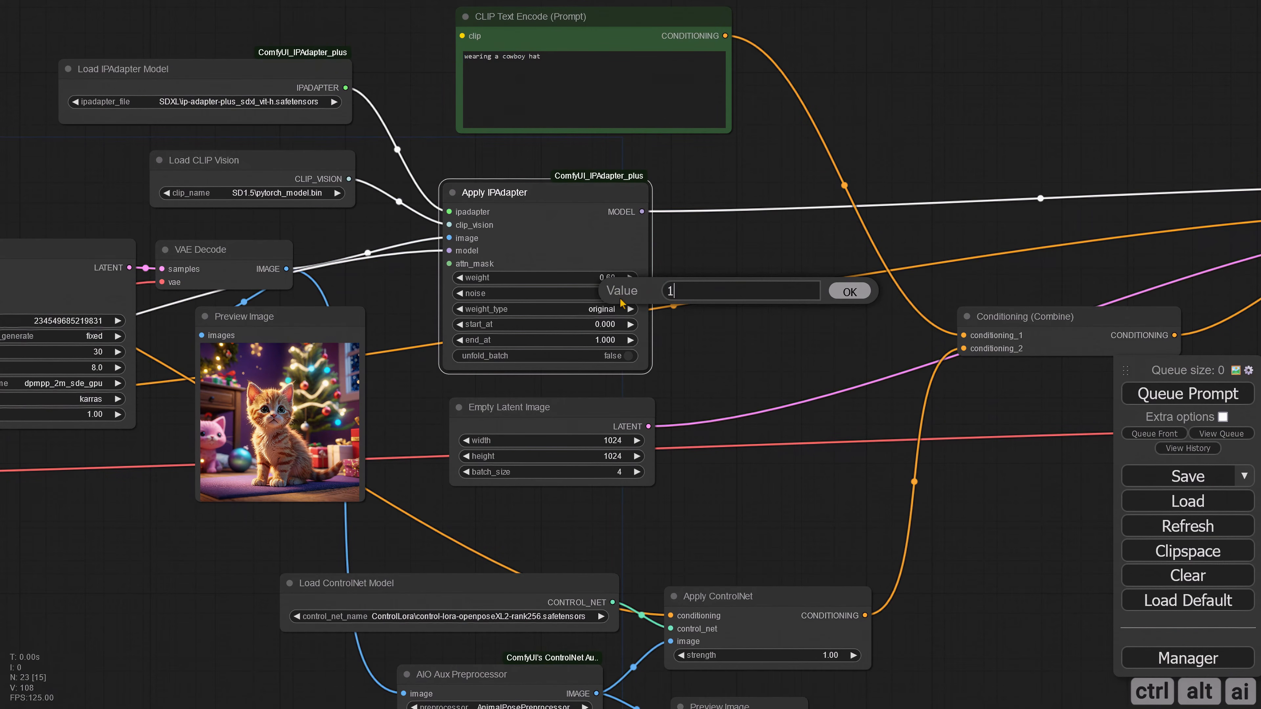
key(Return)
Step: Queue the prompt and examine the four kitten images from the second sampler
scroll(844, 490, down, 4)
drag(1077, 501, 786, 474)
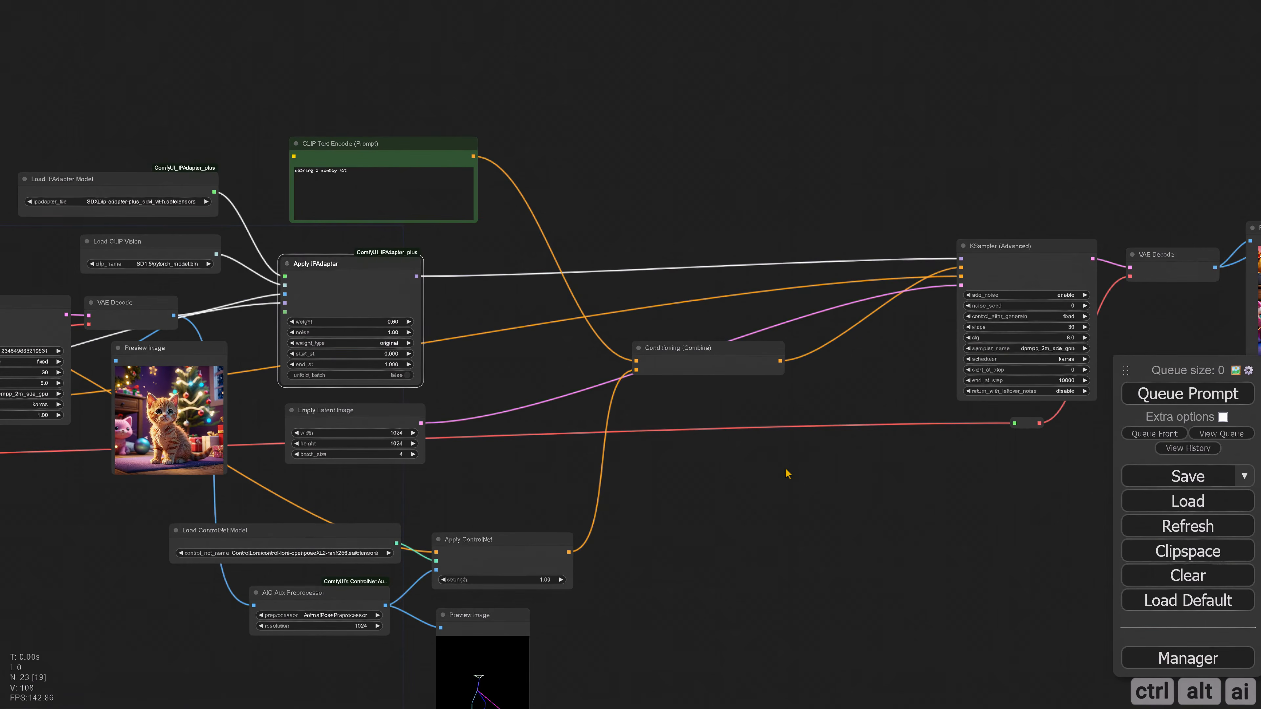
scroll(781, 475, down, 2)
drag(1073, 445, 549, 475)
scroll(549, 476, up, 7)
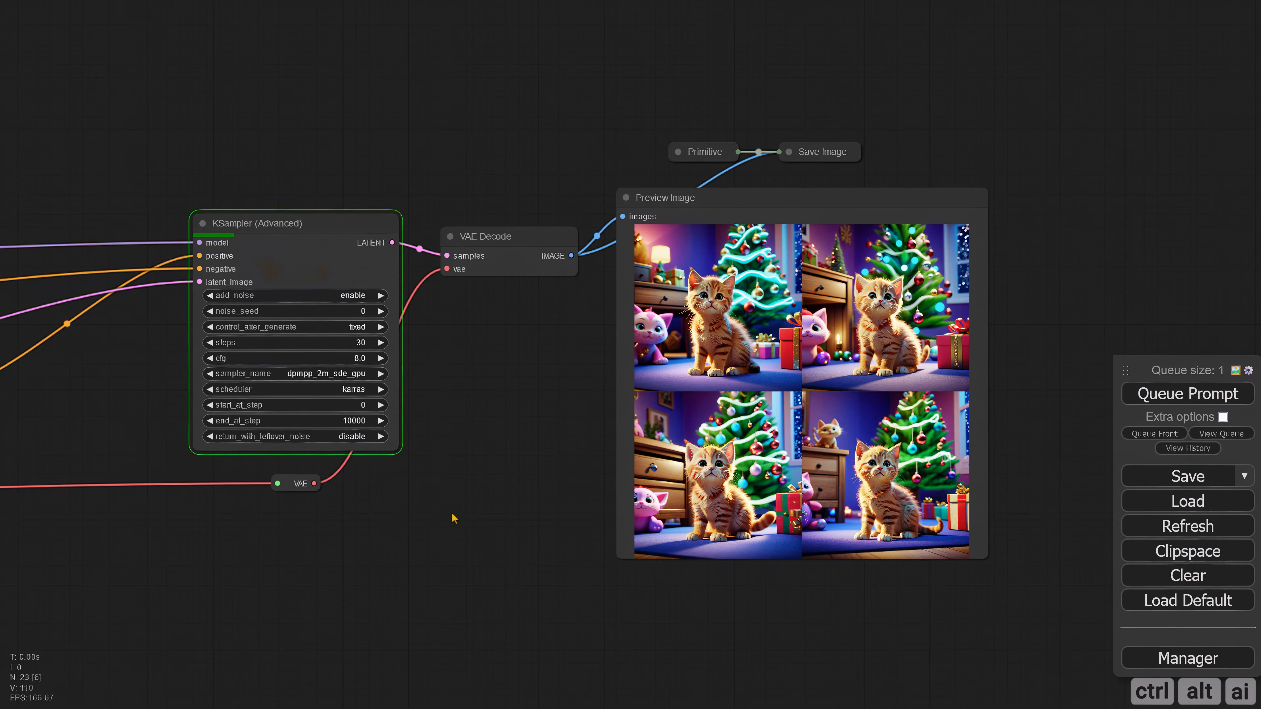
scroll(509, 442, up, 3)
drag(510, 442, 271, 444)
scroll(337, 425, up, 3)
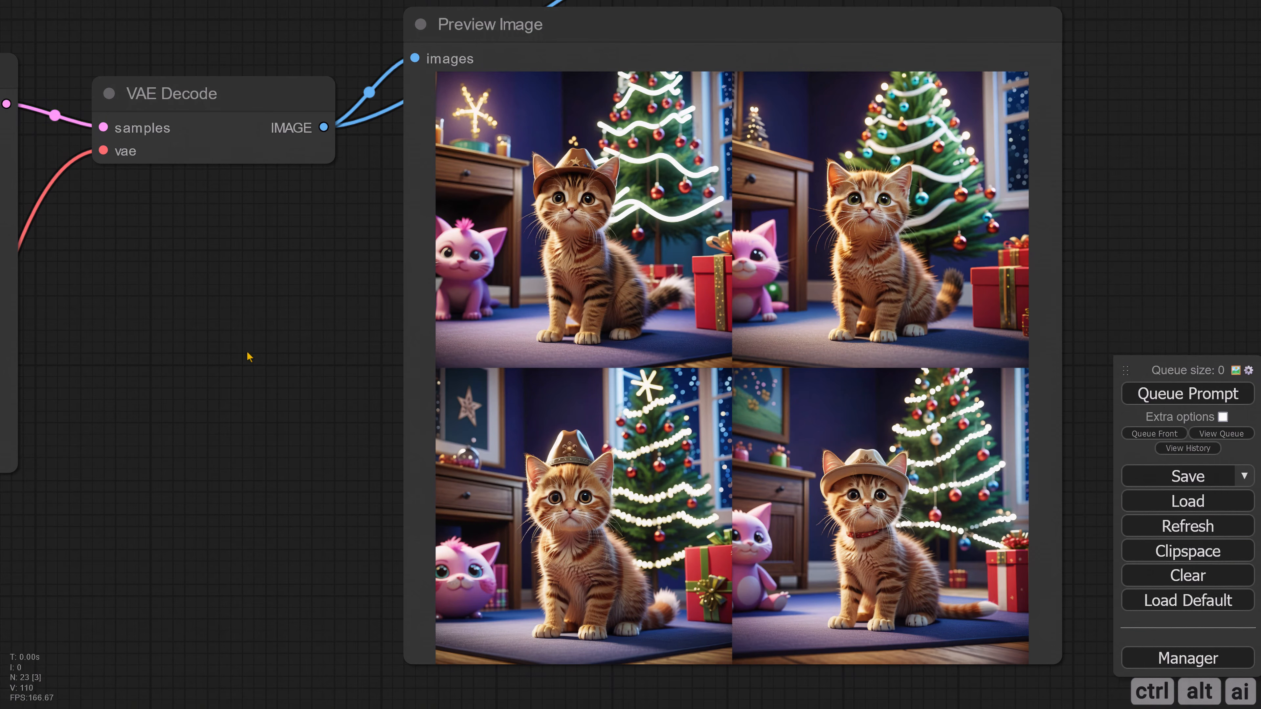
Step: Duplicate the ControlNet loader, AIO Aux Preprocessor, Apply ControlNet and Preview Image nodes with their incoming connections kept
scroll(247, 353, down, 7)
drag(243, 382, 933, 268)
scroll(943, 278, down, 3)
drag(449, 425, 656, 402)
scroll(656, 402, up, 3)
drag(207, 388, 187, 491)
key(ctrl+c)
key(ctrl+shift+v)
Step: Arrange the duplicated nodes, placing the second Apply ControlNet and Preview Image beside the originals
click(691, 506)
drag(556, 499, 785, 328)
drag(550, 599, 797, 424)
click(683, 499)
drag(433, 610, 423, 584)
scroll(421, 529, up, 2)
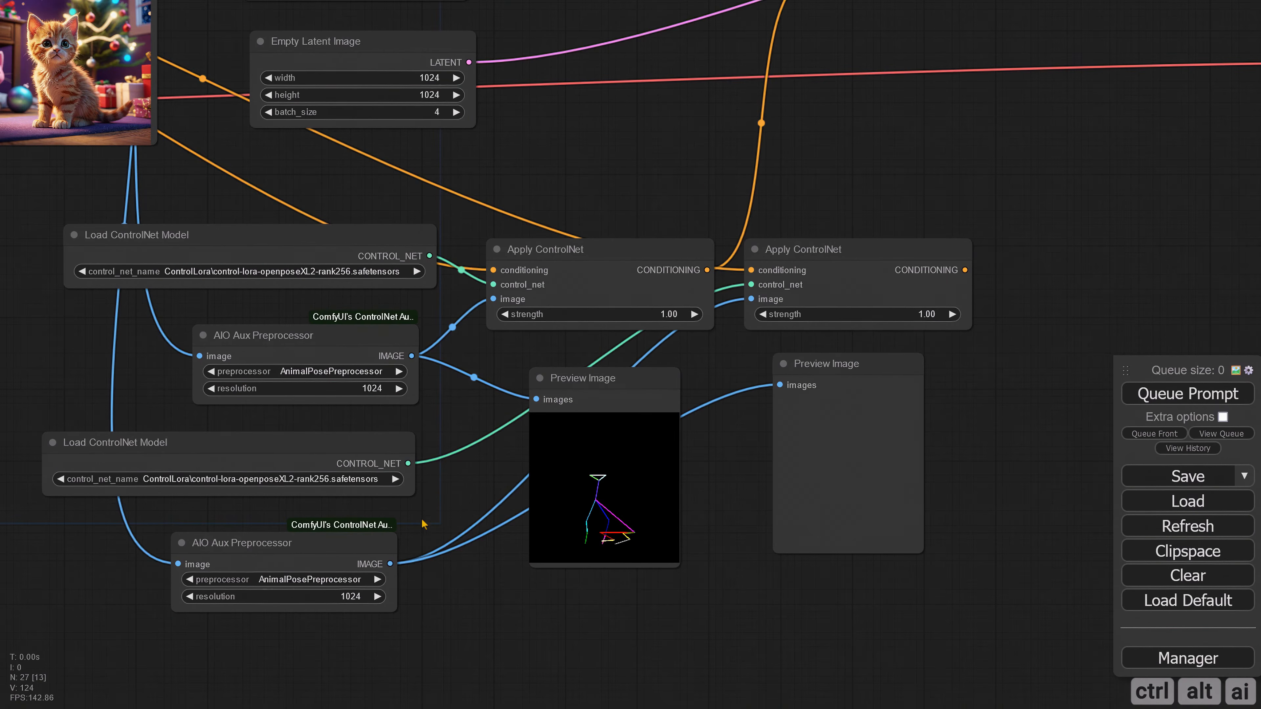
Step: Choose MiDaS-DepthMapPreprocessor as the duplicated preprocessor and control-lora-depth-rank256.safetensors as the duplicated ControlNet model
drag(333, 582, 434, 563)
scroll(433, 563, up, 2)
click(433, 562)
click(459, 484)
click(428, 438)
click(556, 152)
Step: Chain the first Apply ControlNet's conditioning into the second, and connect the second's output to conditioning_2 of Conditioning (Combine)
drag(900, 291, 373, 564)
scroll(372, 564, down, 3)
drag(599, 214, 674, 177)
drag(365, 485, 403, 484)
drag(599, 485, 622, 418)
drag(543, 175, 542, 179)
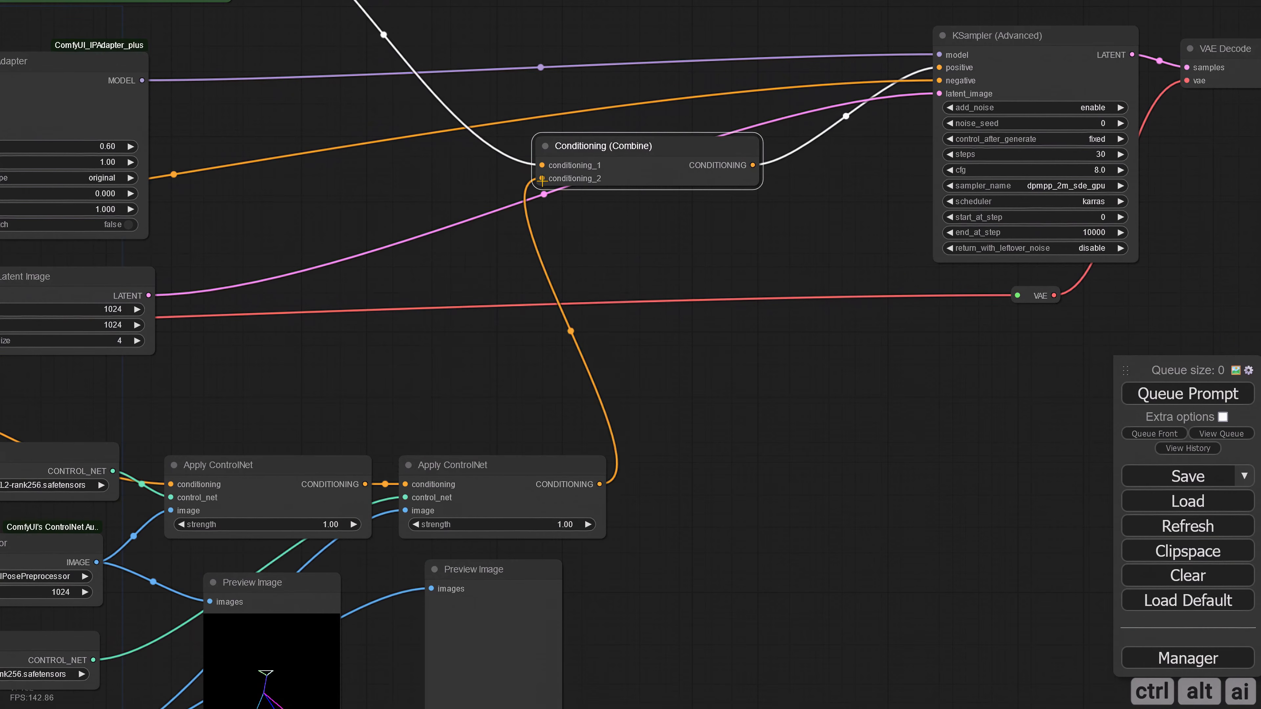
scroll(650, 477, down, 3)
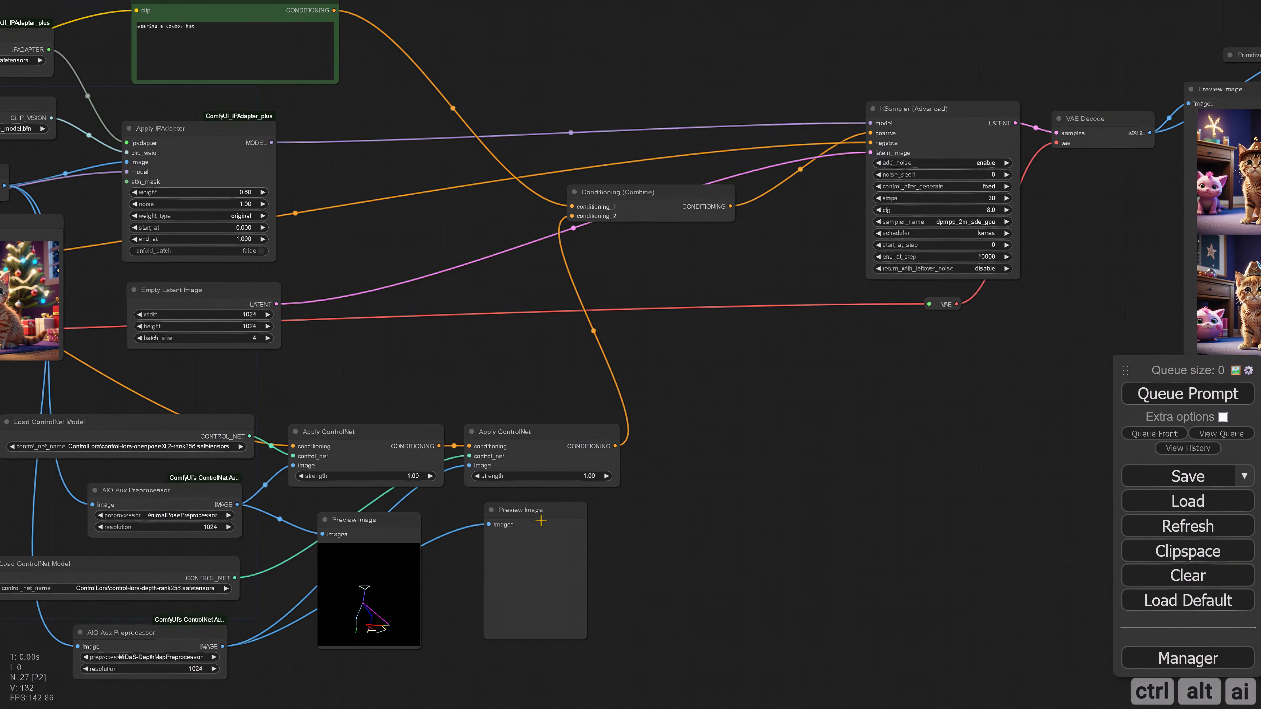
Step: Adjust the depth Preview Image node's position, queue the prompt and examine the four generated kitten images
drag(543, 522, 550, 529)
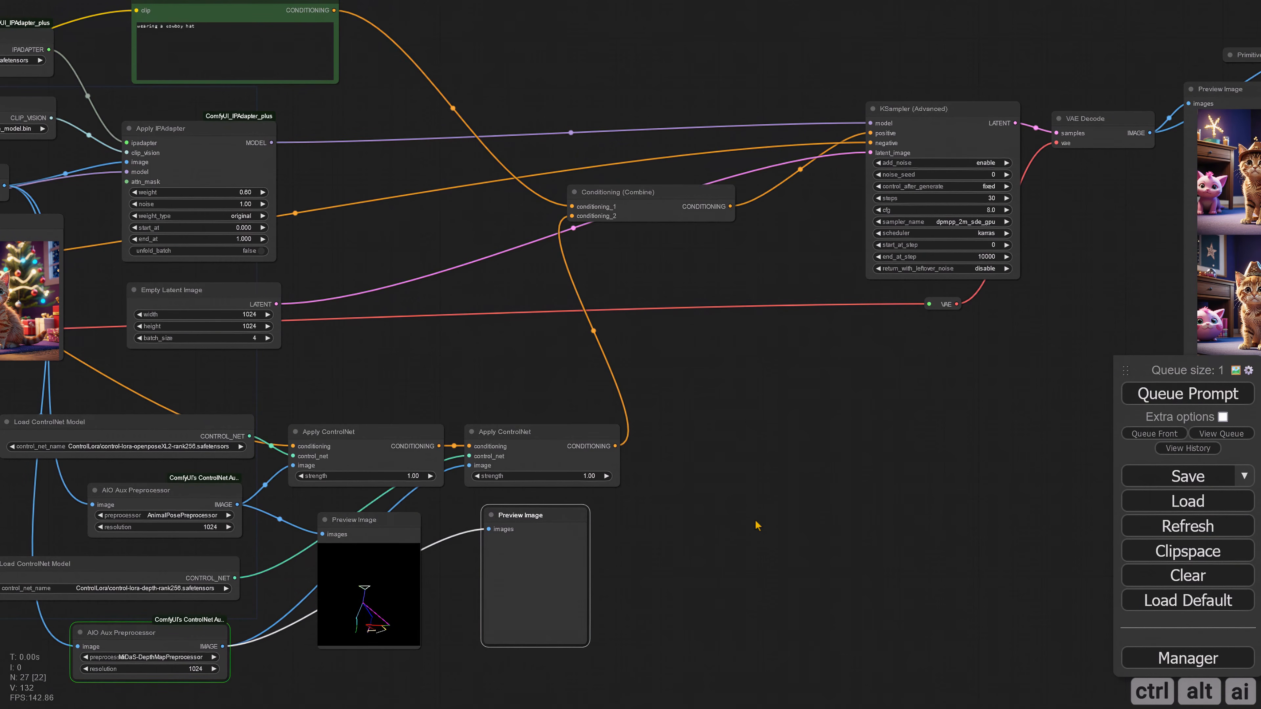
scroll(654, 505, up, 4)
drag(654, 504, 332, 538)
drag(939, 335, 450, 526)
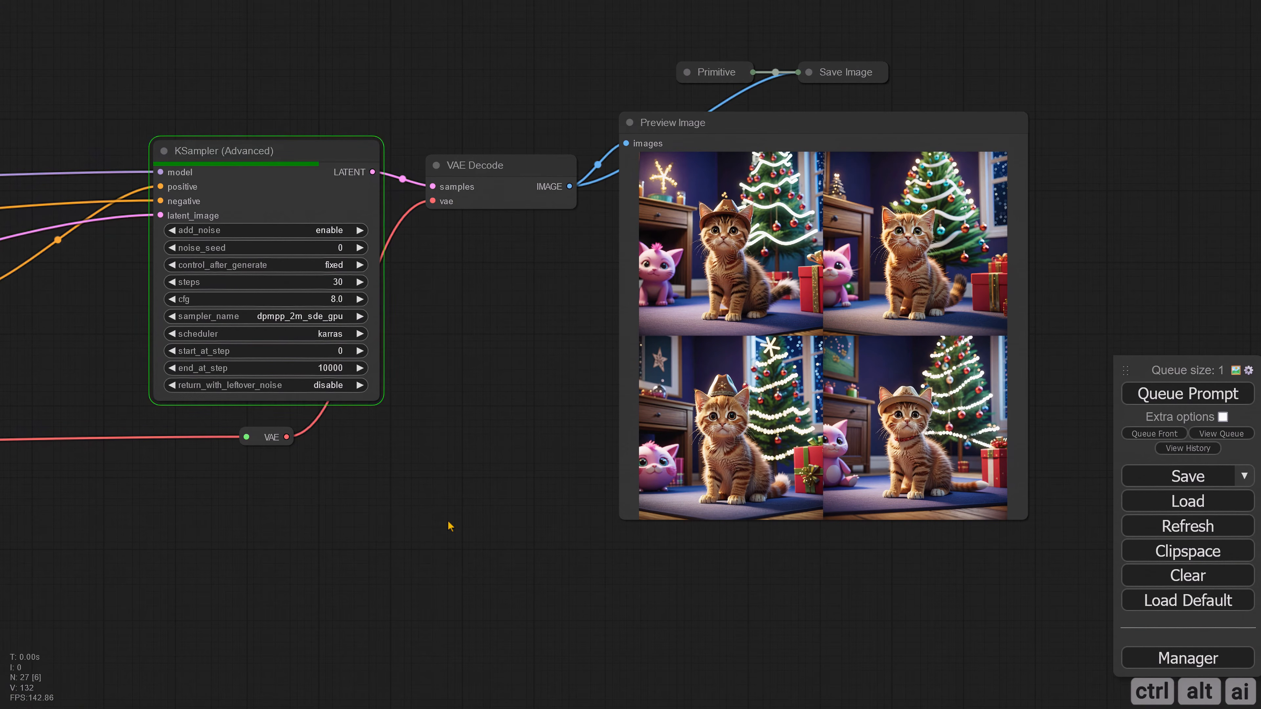
scroll(451, 527, up, 5)
drag(351, 435, 183, 539)
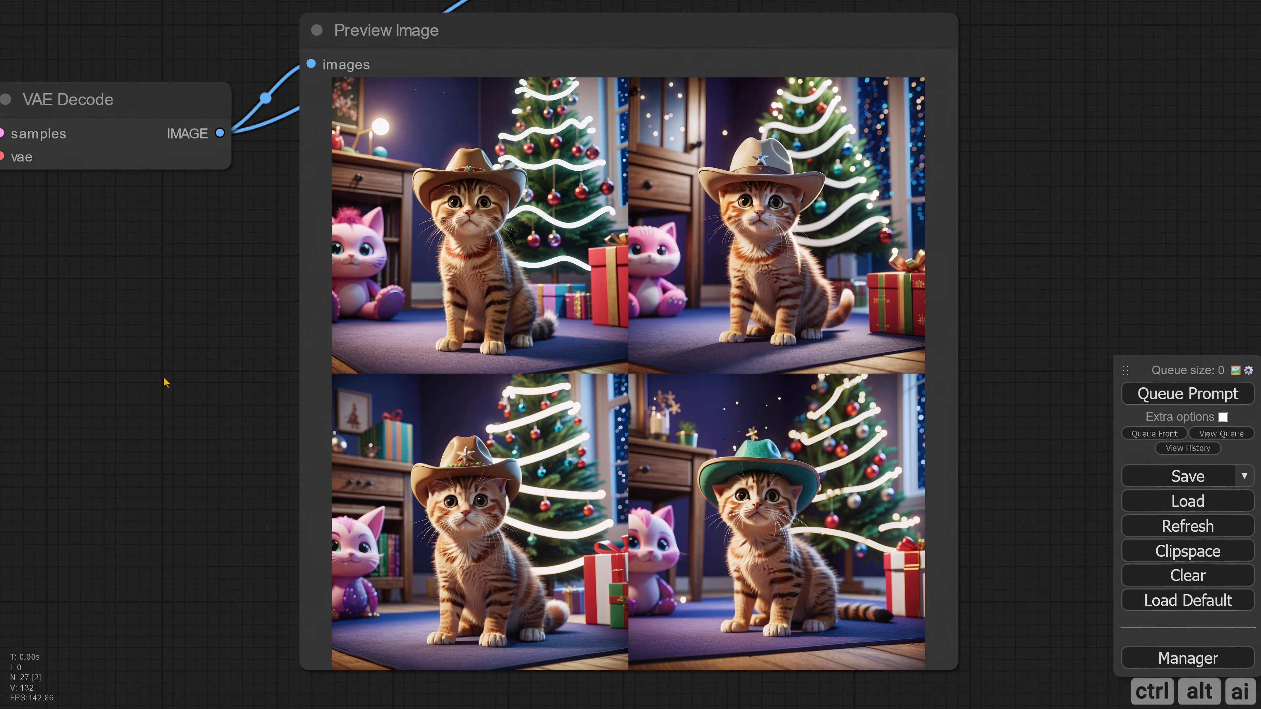
Step: With Apply IPAdapter's image input disconnected, add "wearing a cloak" after "cute kitten" in the first positive prompt and queue it
scroll(165, 383, down, 3)
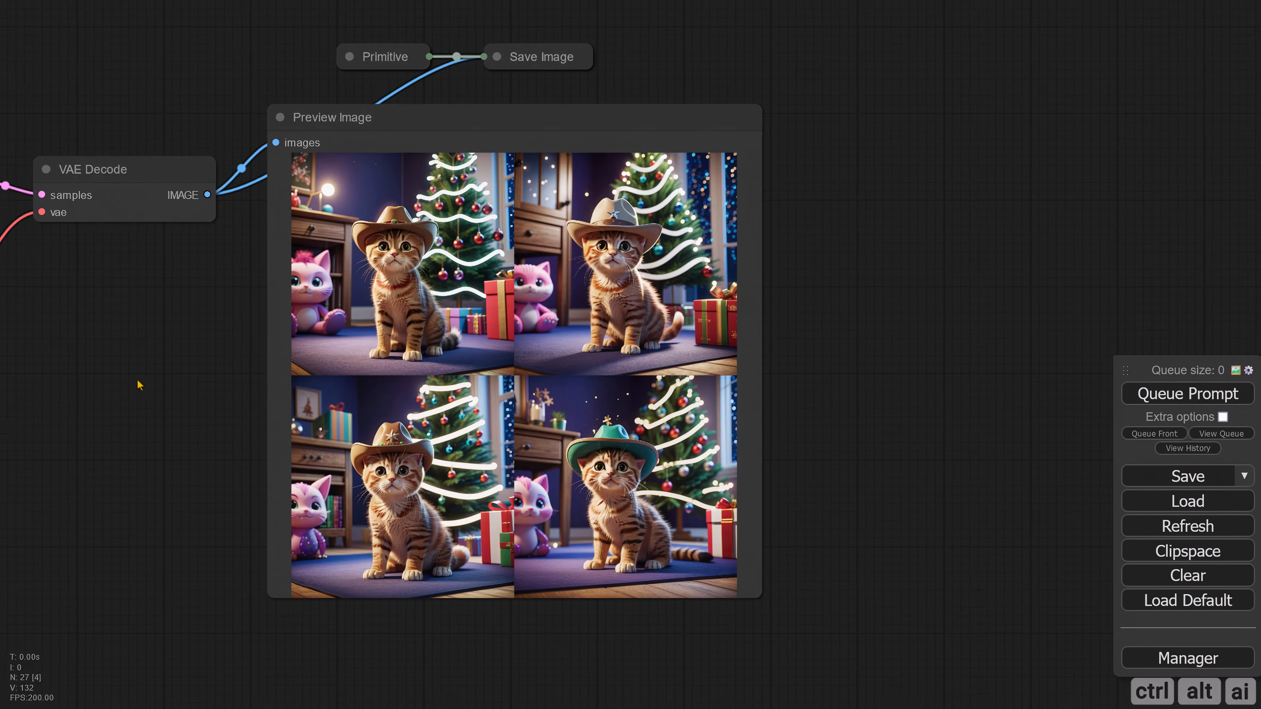
drag(137, 386, 306, 399)
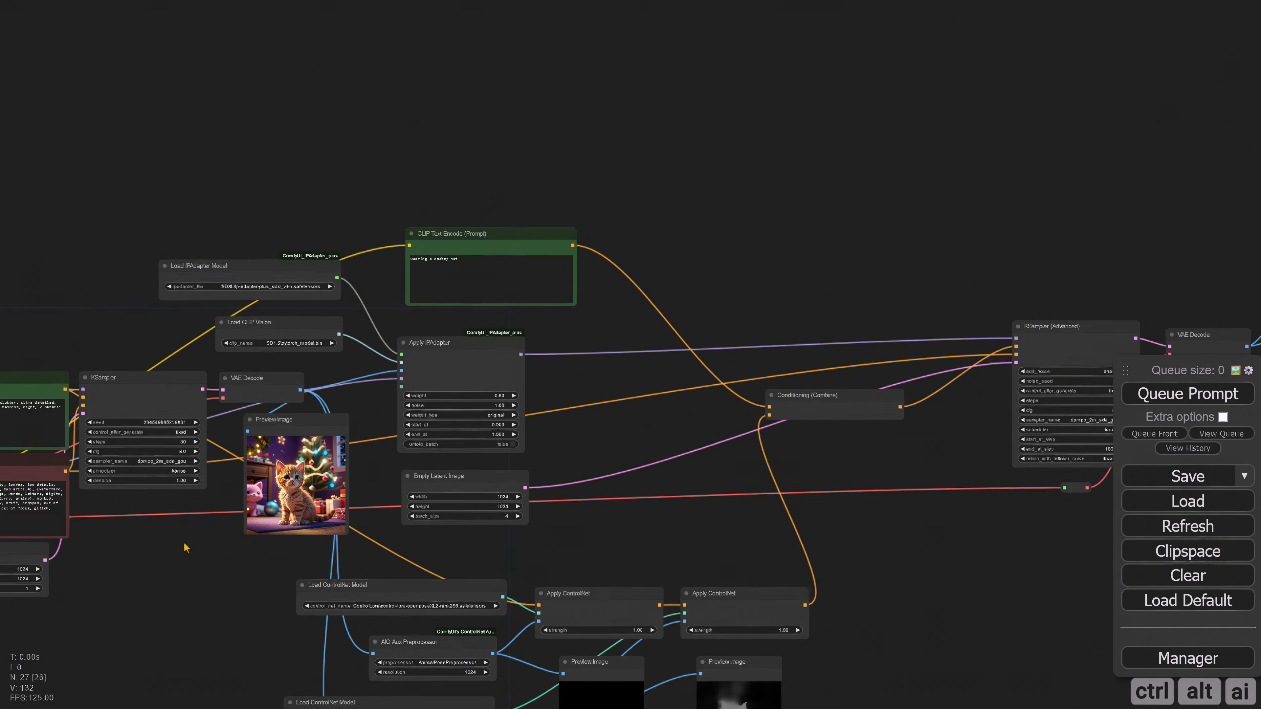
scroll(211, 364, up, 3)
scroll(502, 402, up, 3)
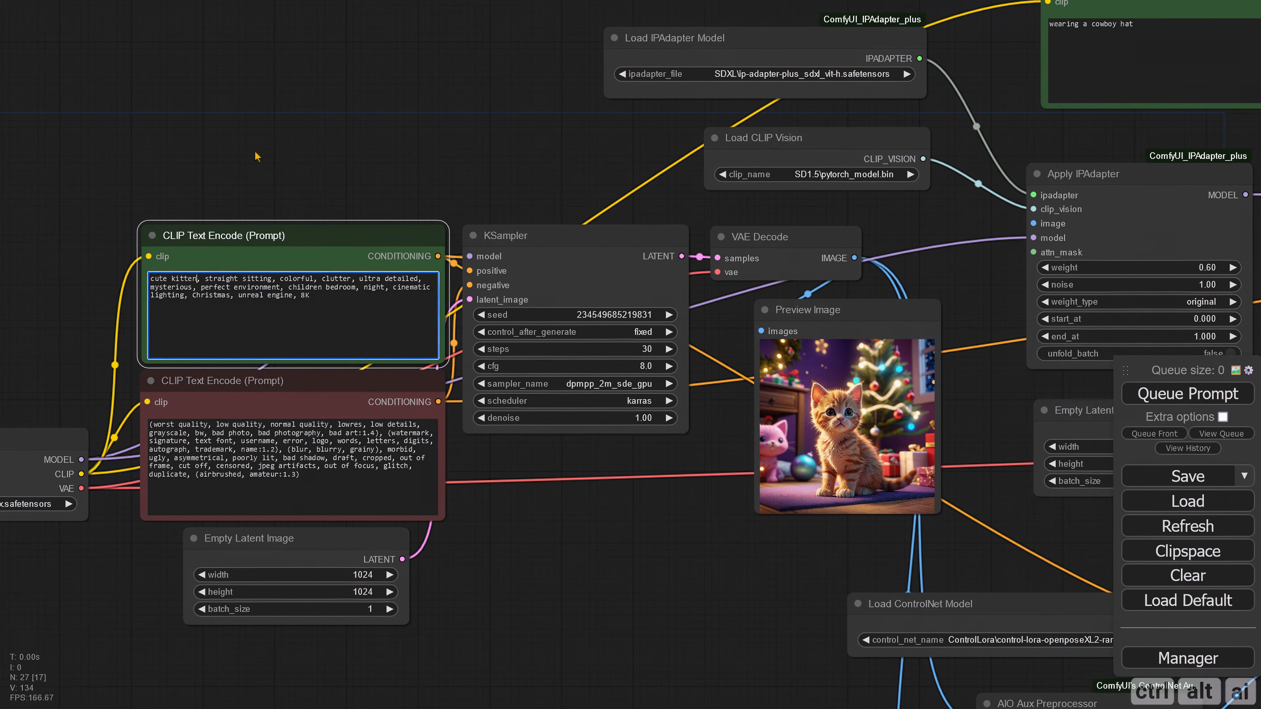
text(wearing a cloak, straight sitting, colorful, clutter,)
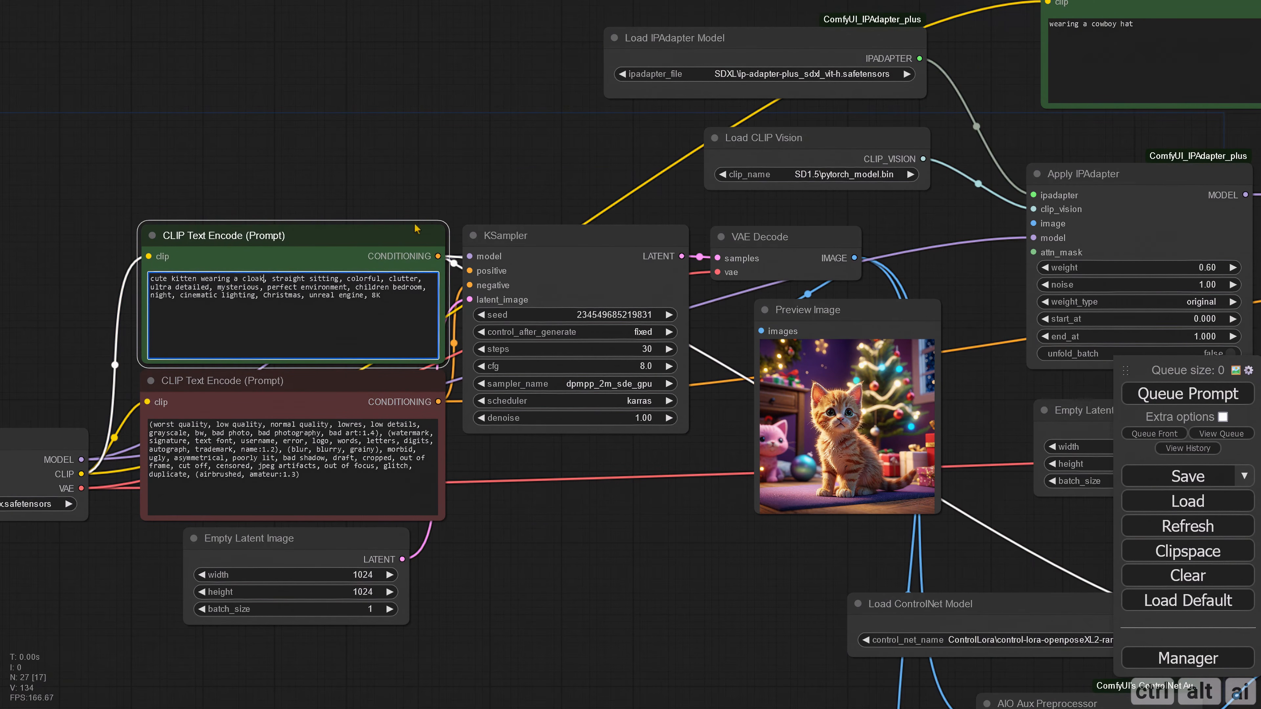
key(ctrl+Return)
Step: Change the second-stage prompt from the cowboy hat to a light blue cloak and generate the images
drag(692, 574, 514, 542)
drag(781, 450, 490, 624)
scroll(489, 453, down, 4)
drag(754, 413, 512, 366)
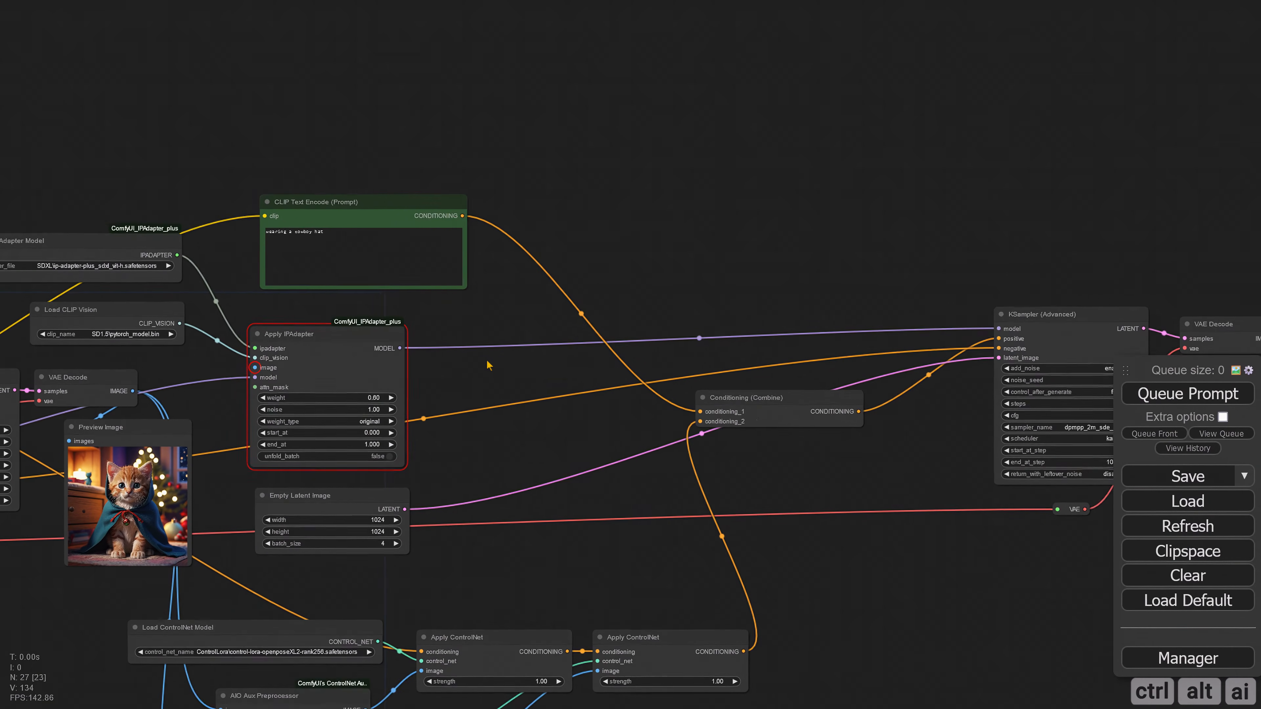
drag(521, 262, 386, 274)
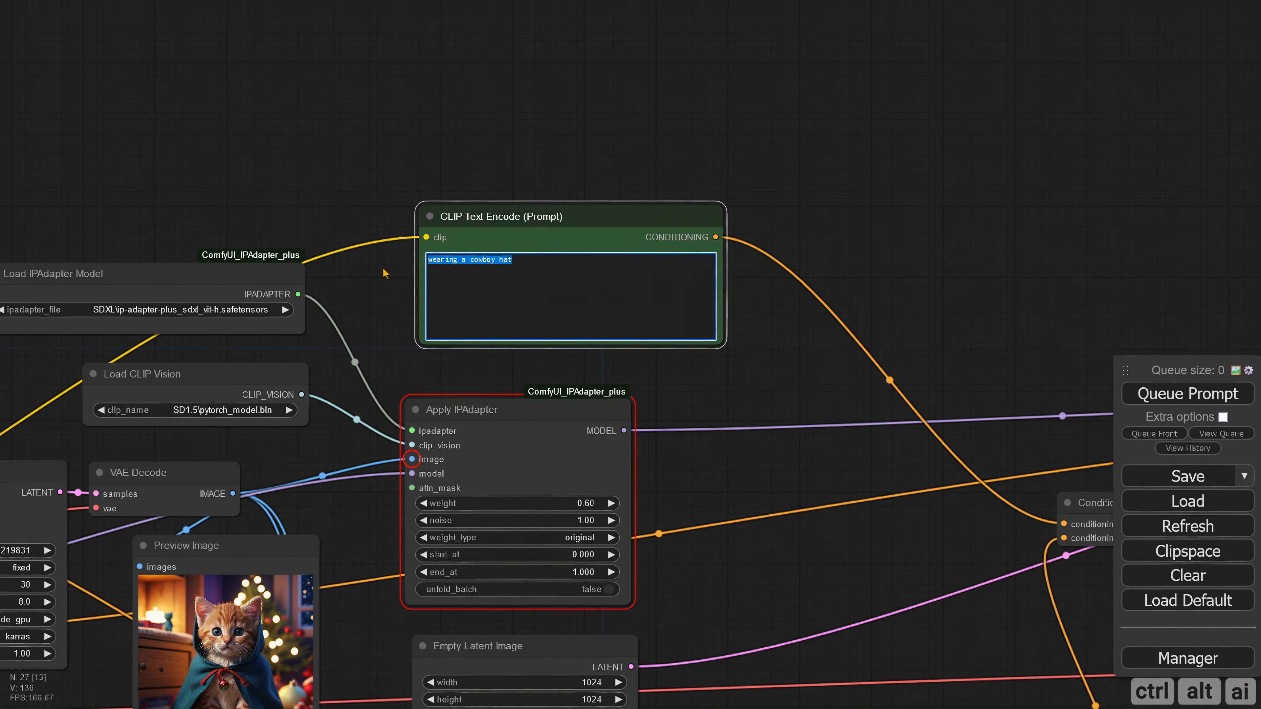
text(light blue cloak)
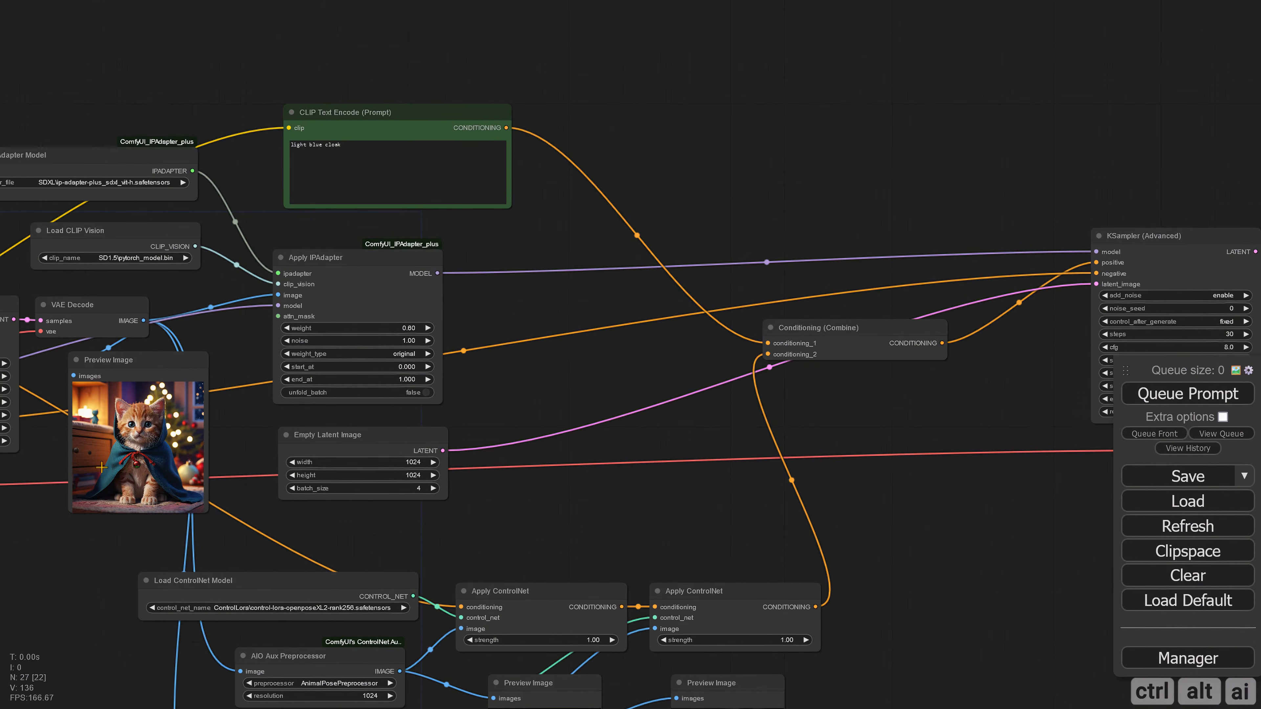
Step: Change the second-stage prompt to "pink cloak" and queue the prompt
drag(510, 401, 548, 460)
drag(357, 201, 290, 206)
text(pink cloak)
scroll(283, 209, up, 6)
click(1137, 395)
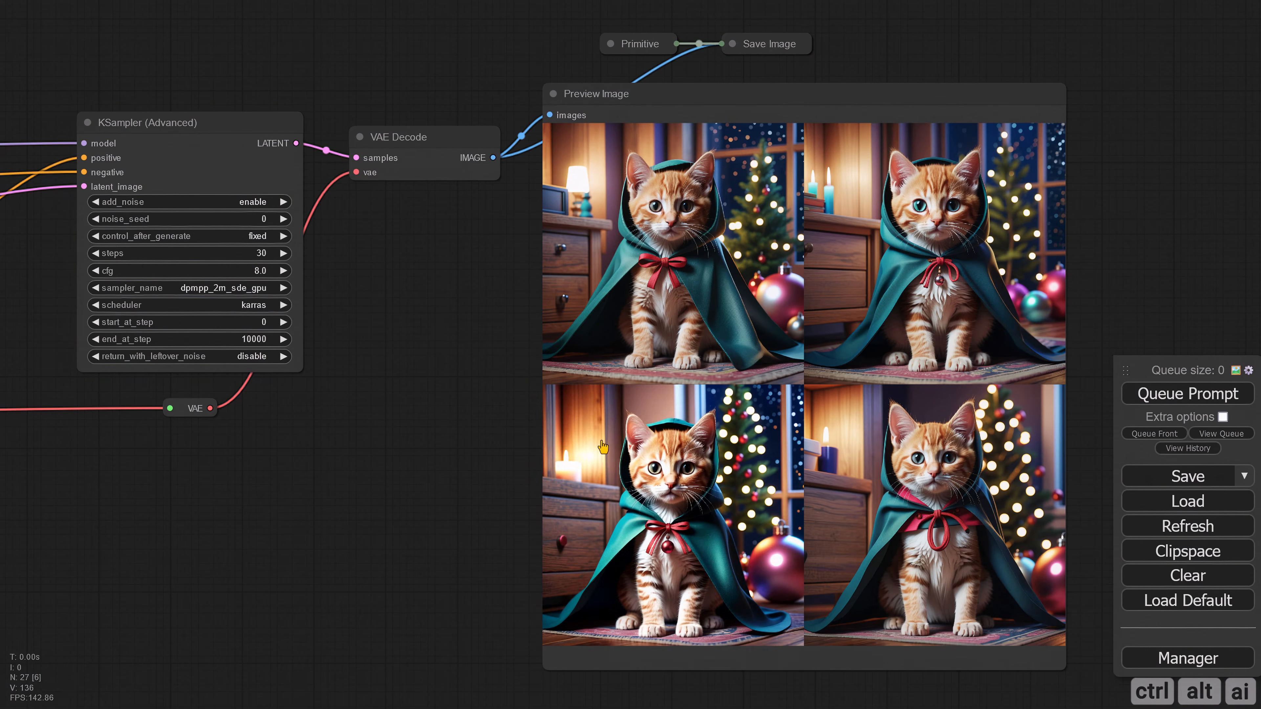
Step: Add a Load Image (as Mask) node above the pink cloak prompt, using clipspace-mask-3227350.png with the alpha channel
scroll(430, 473, down, 3)
drag(292, 441, 819, 477)
drag(251, 130, 723, 238)
drag(692, 198, 716, 260)
scroll(382, 144, down, 1)
double_click(368, 141)
text(load)
click(366, 228)
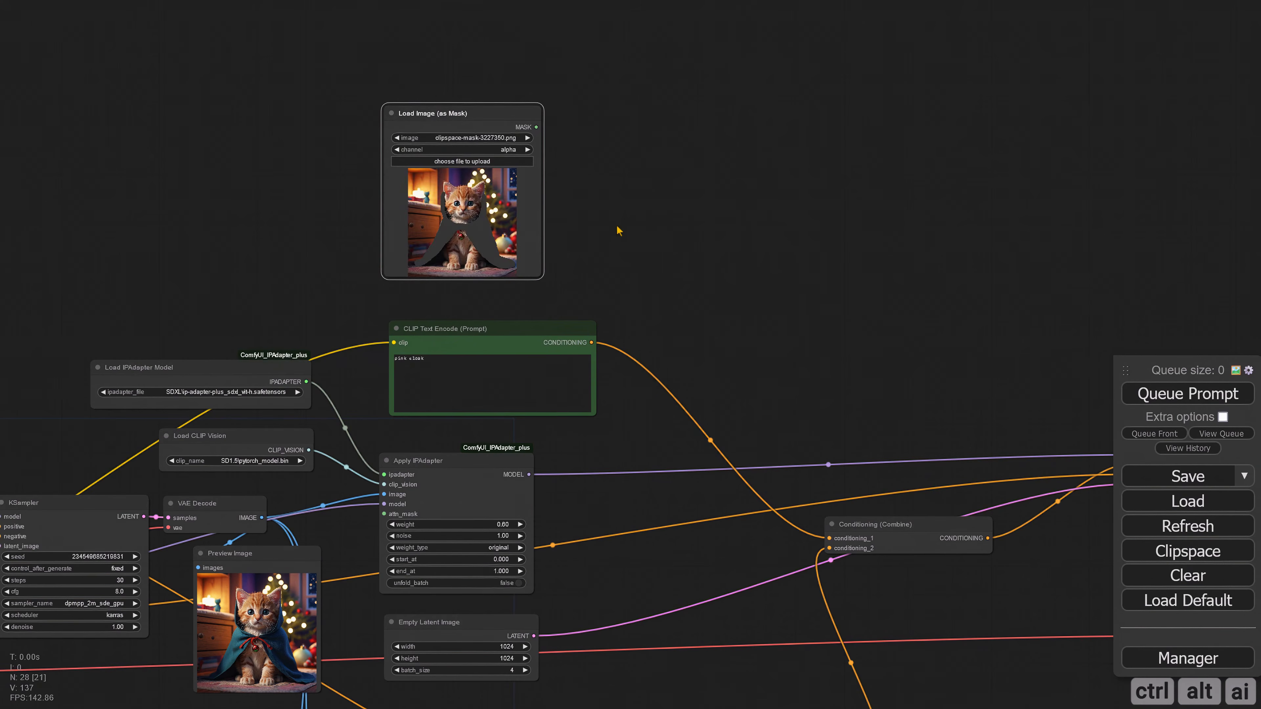
Step: Inspect the cloak mask and add a ConditioningSetMask node beside the Load Image (as Mask) node
scroll(589, 214, up, 9)
scroll(560, 246, down, 3)
drag(560, 248, 536, 294)
scroll(484, 166, down, 1)
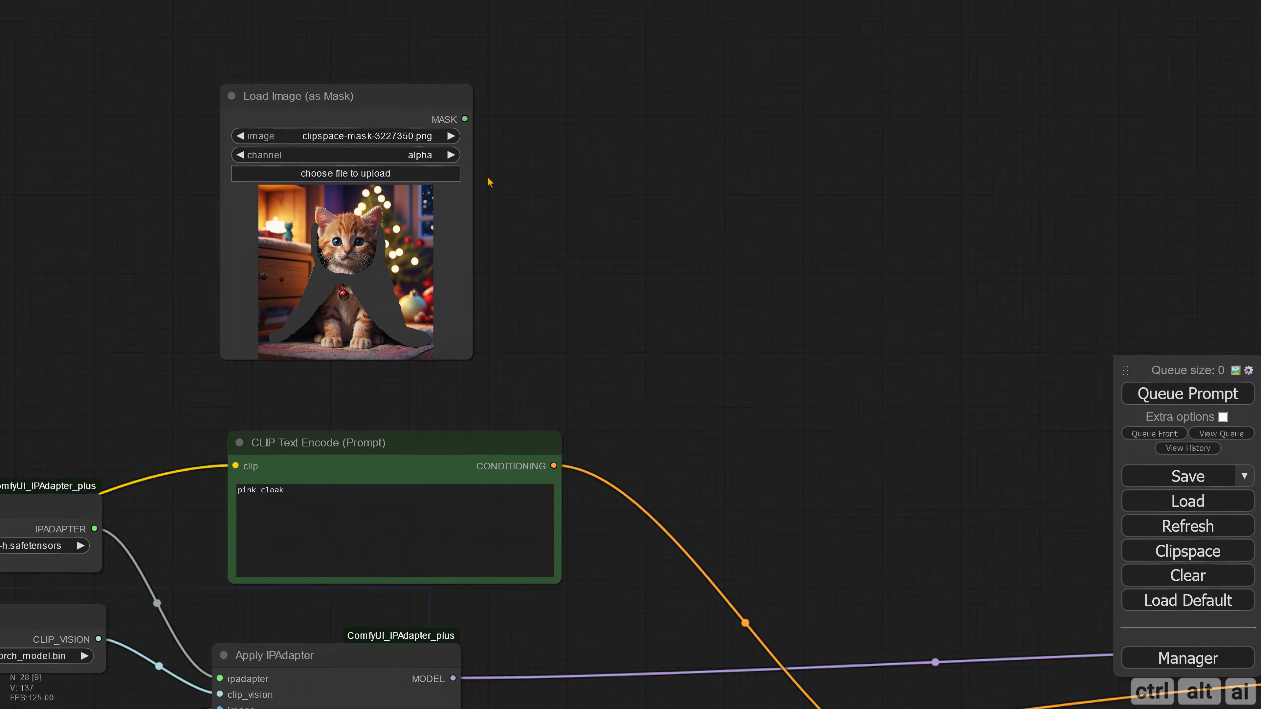
scroll(489, 180, down, 1)
scroll(557, 206, down, 1)
drag(557, 206, 500, 206)
double_click(526, 192)
text(con)
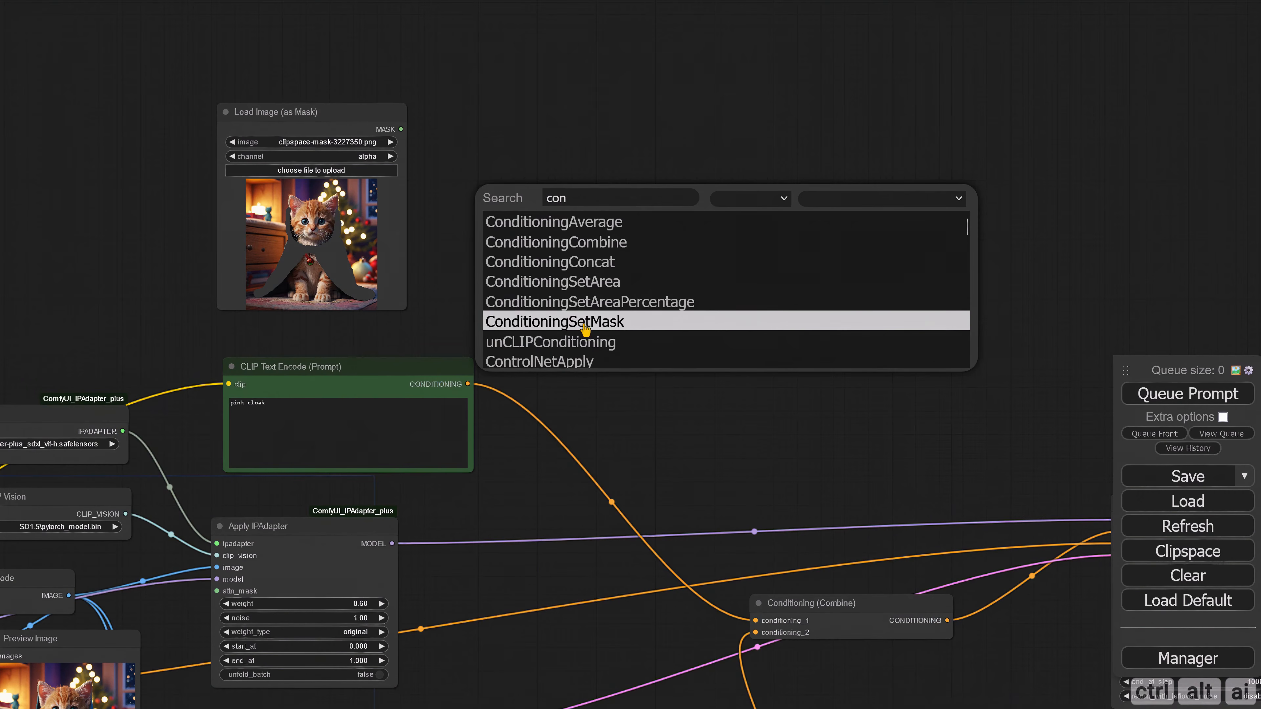
click(596, 321)
Step: Place Conditioning (Set Mask) beside the pink cloak prompt and connect the prompt's conditioning and the loaded mask to its inputs
scroll(555, 230, up, 2)
scroll(596, 241, down, 2)
drag(609, 247, 488, 174)
drag(487, 174, 528, 317)
drag(354, 239, 396, 266)
drag(344, 343, 460, 337)
drag(277, 88, 461, 349)
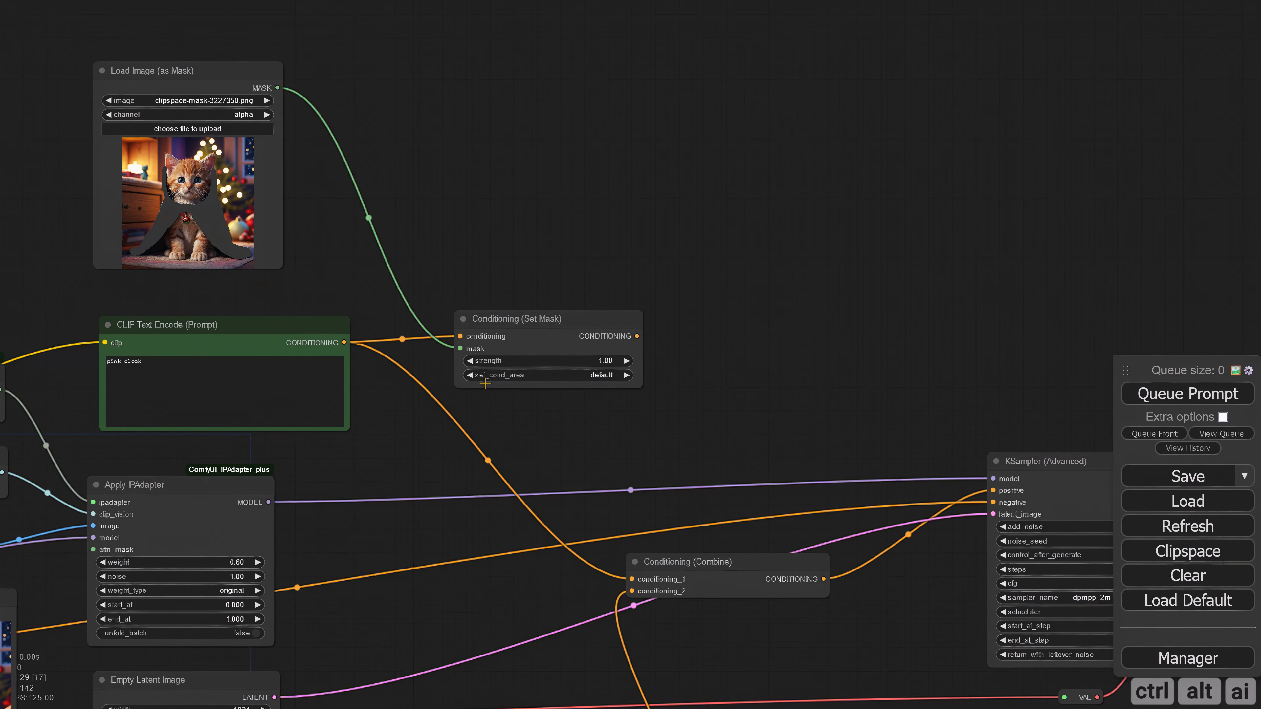
Step: Connect Conditioning (Set Mask) to conditioning_1 of Conditioning (Combine) and set its set_cond_area to mask bounds
drag(637, 336, 628, 578)
drag(599, 453, 569, 402)
click(584, 326)
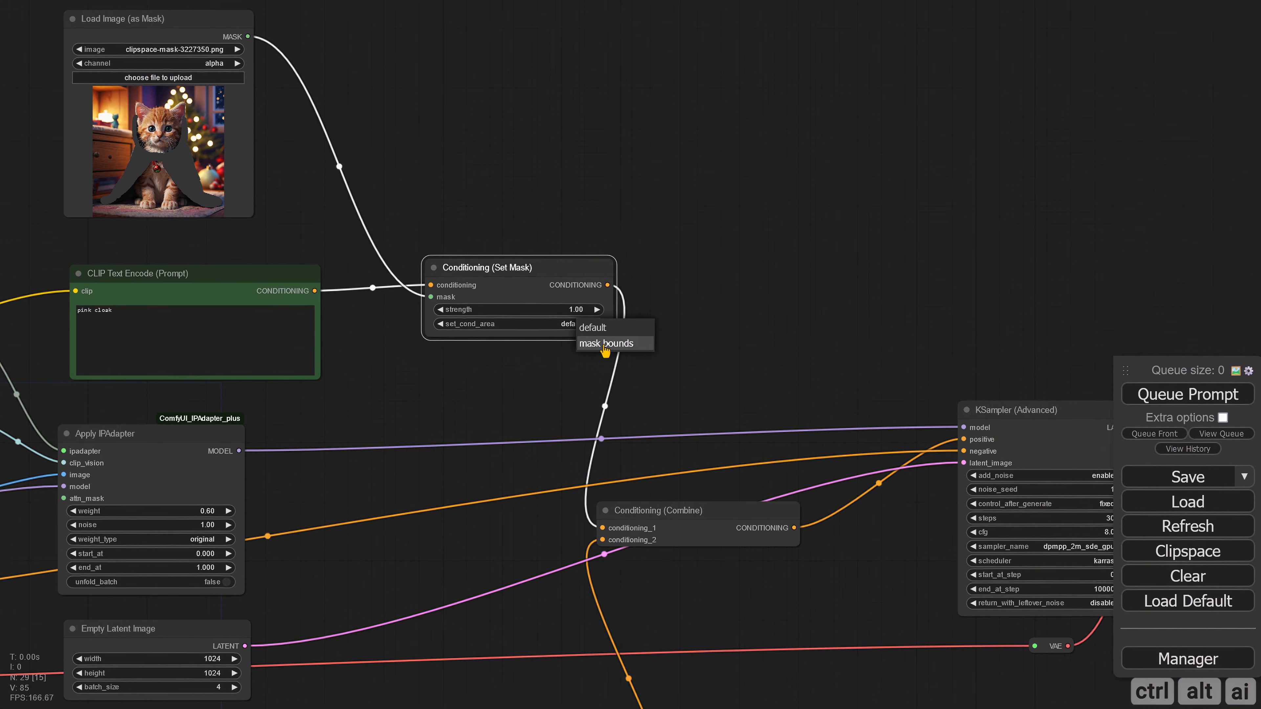
click(648, 348)
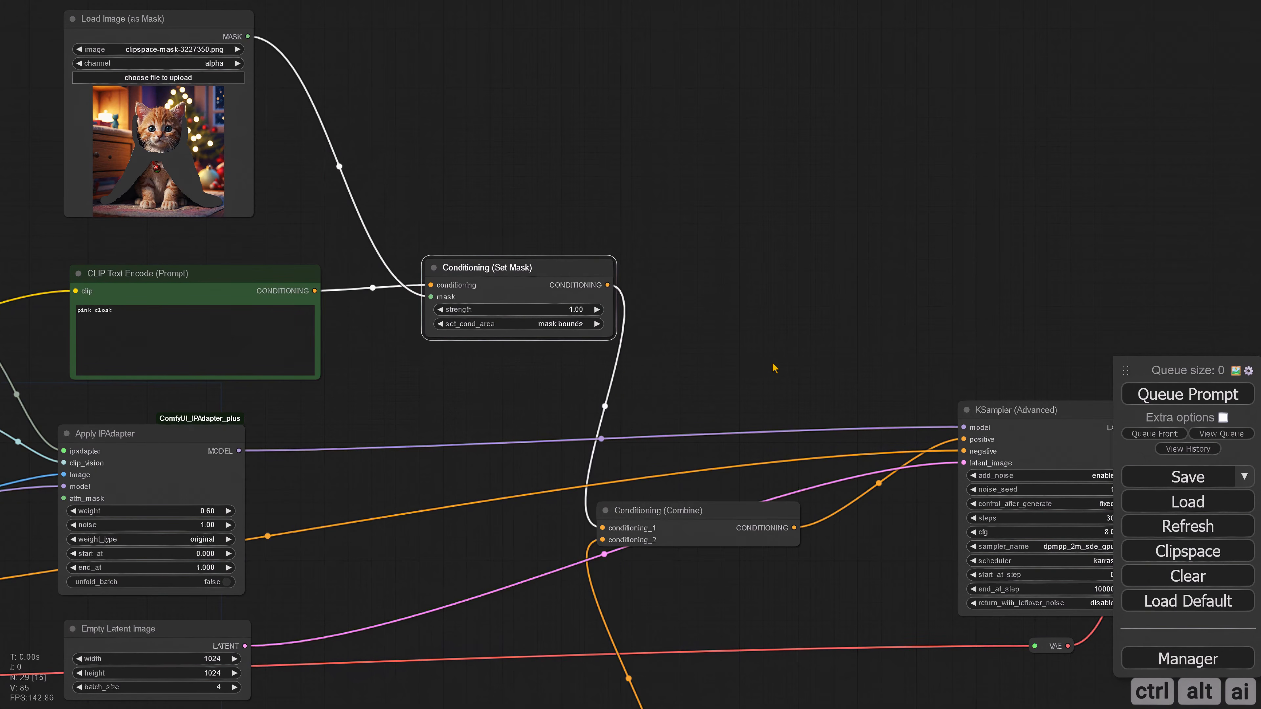
Step: Queue the prompt, examine the masked cloak results and return to the Conditioning (Set Mask) settings
scroll(792, 360, down, 3)
key(ctrl+Return)
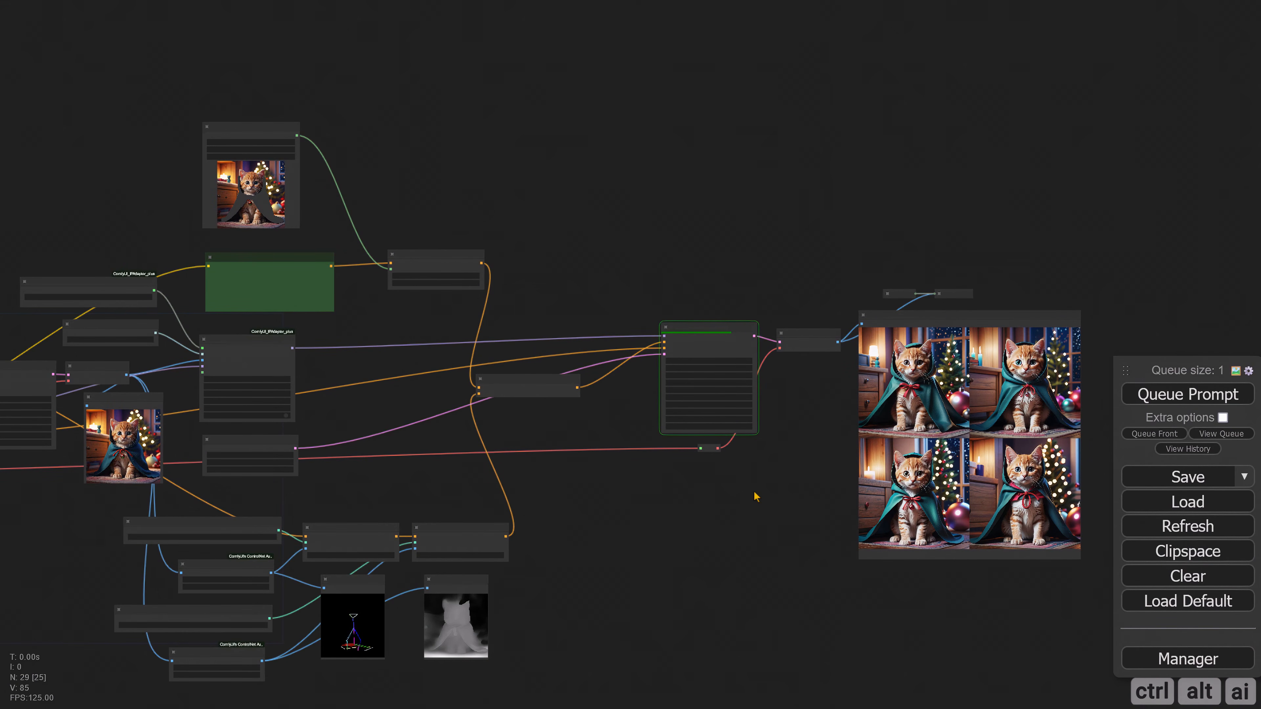
scroll(282, 509, up, 8)
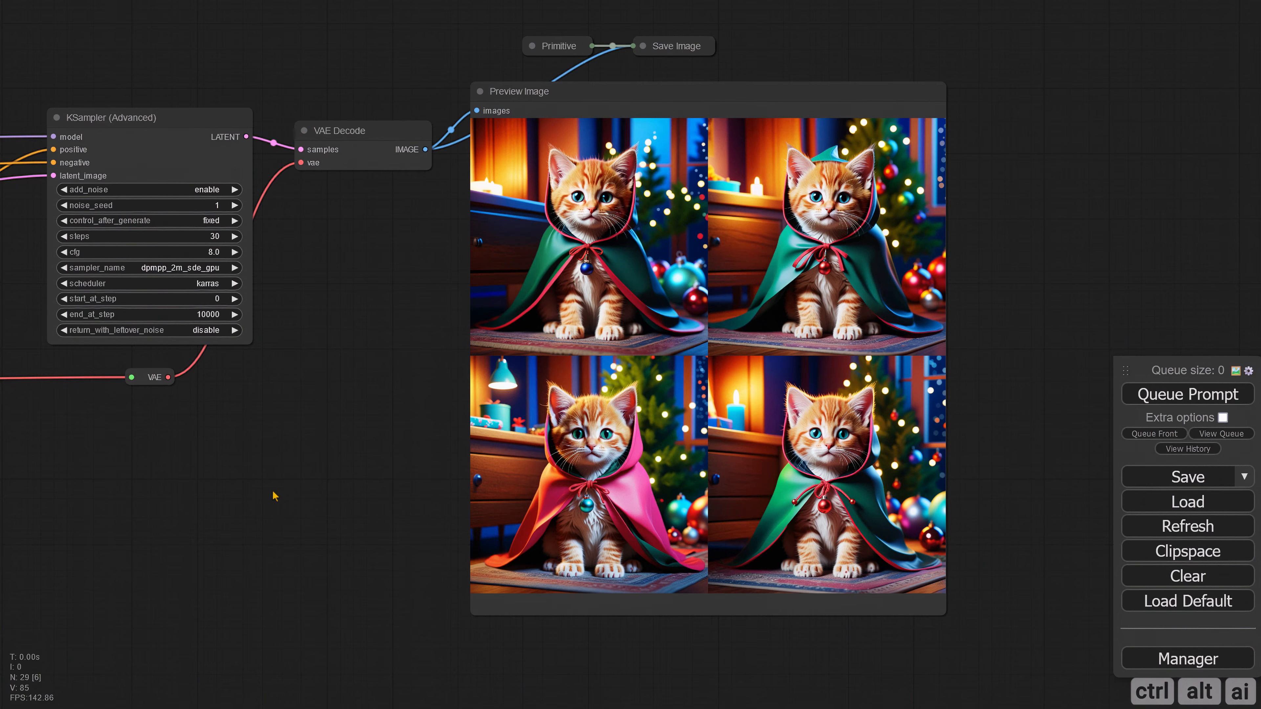
scroll(277, 467, down, 4)
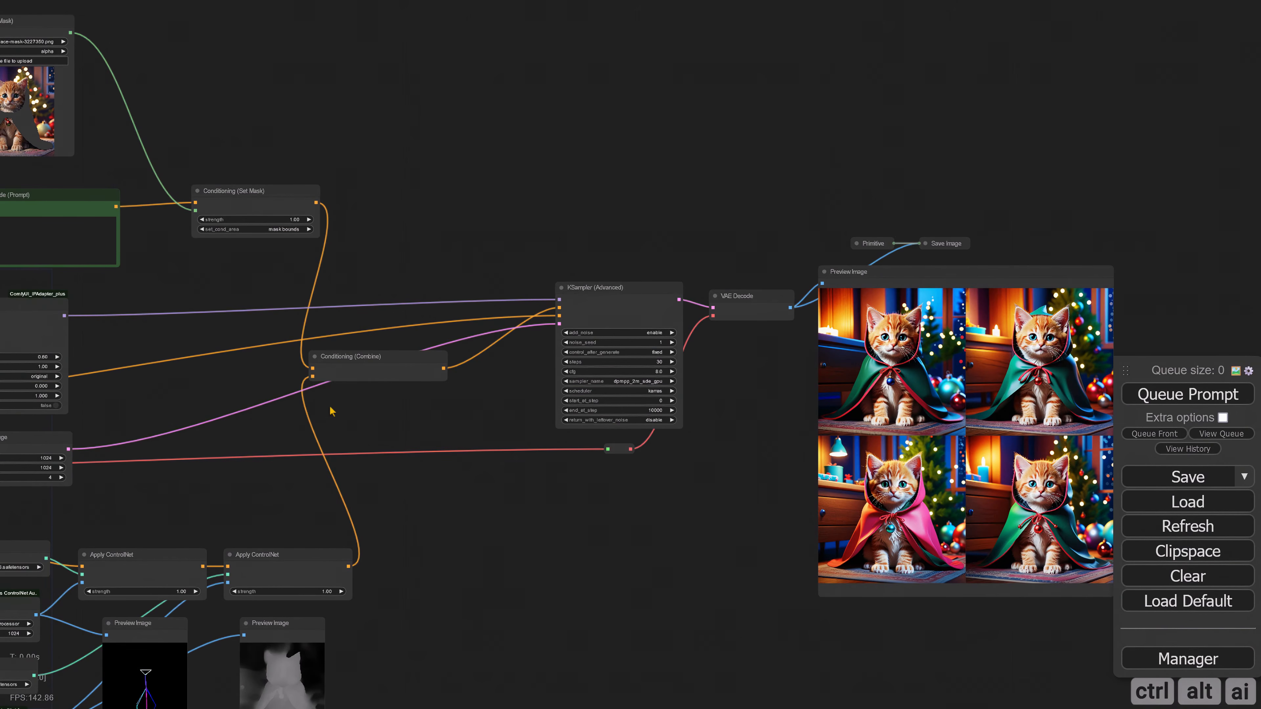
scroll(323, 361, up, 7)
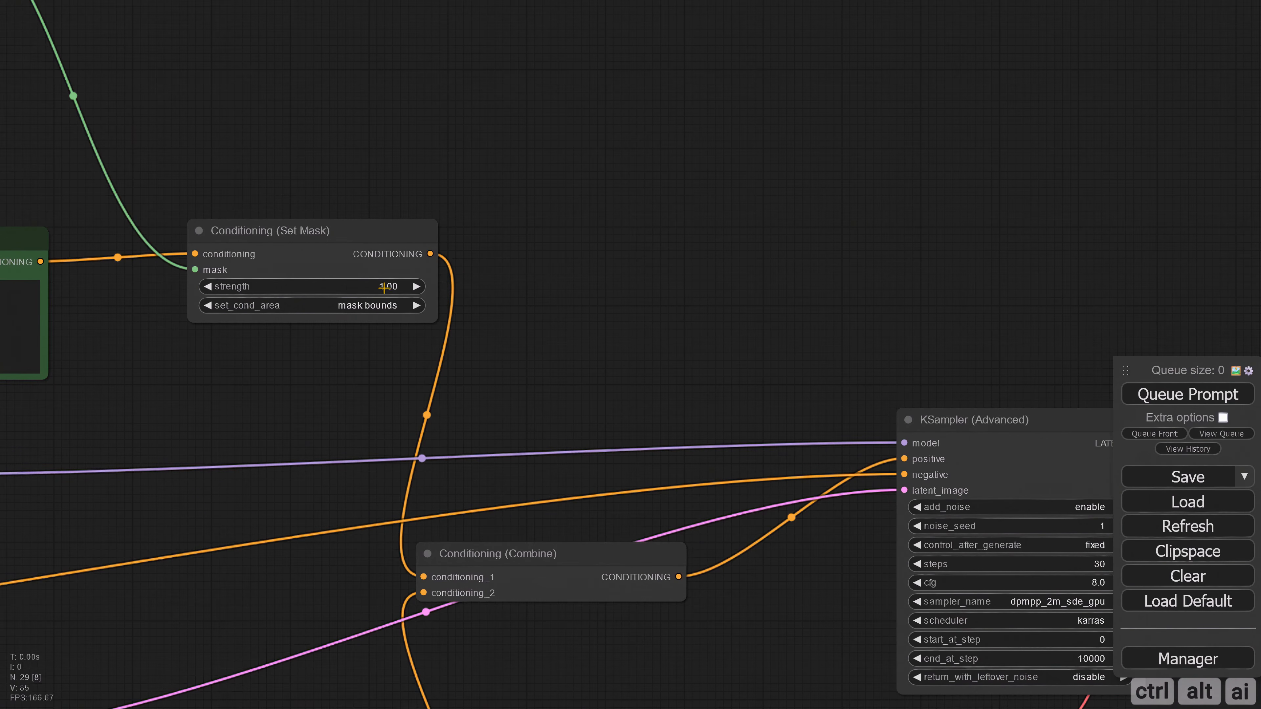
Step: Set the strength of the pink cloak's Conditioning (Set Mask) to 4
click(384, 287)
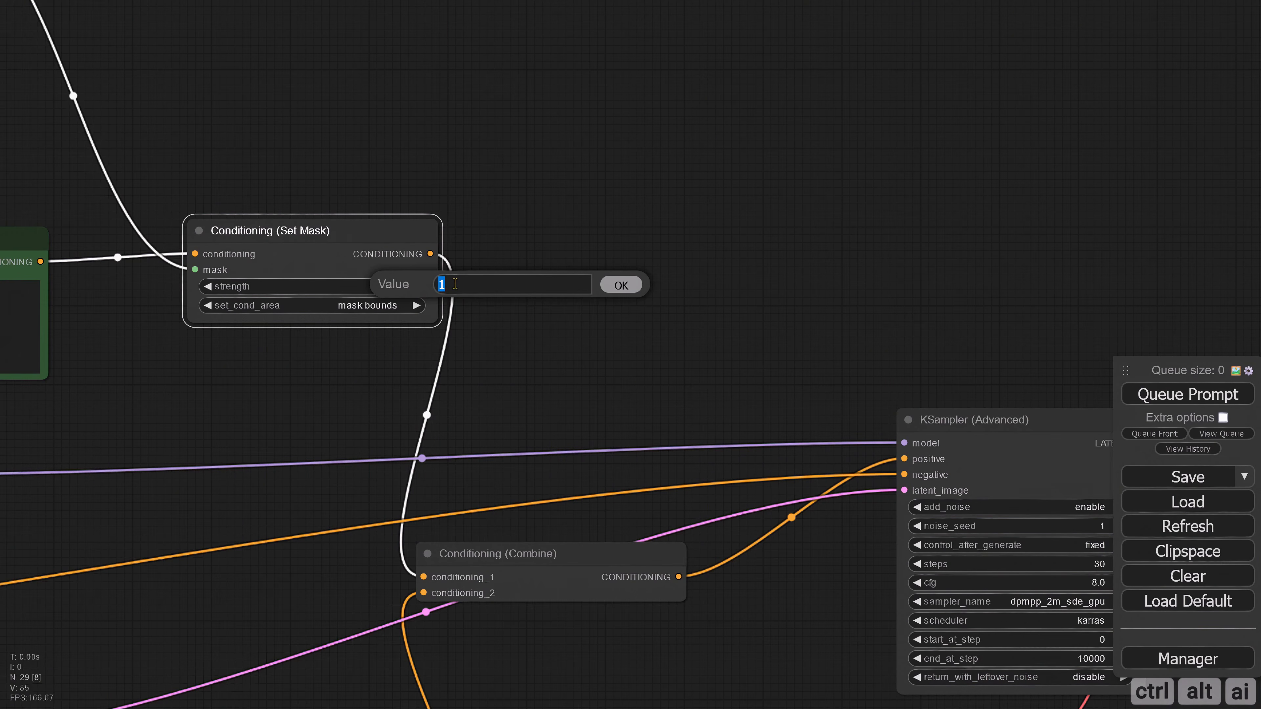
text(4)
key(Return)
scroll(273, 386, down, 6)
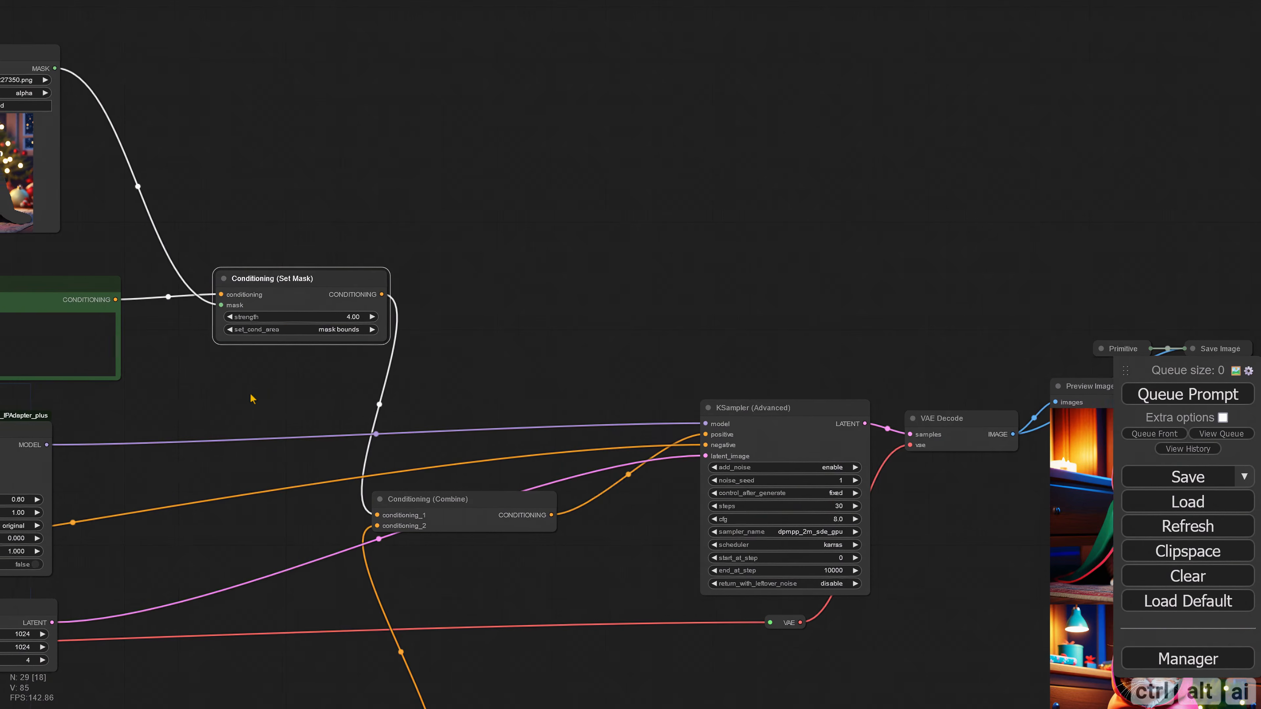
Step: Set the weight_type of Apply IPAdapter to linear
scroll(474, 388, up, 6)
scroll(428, 454, up, 3)
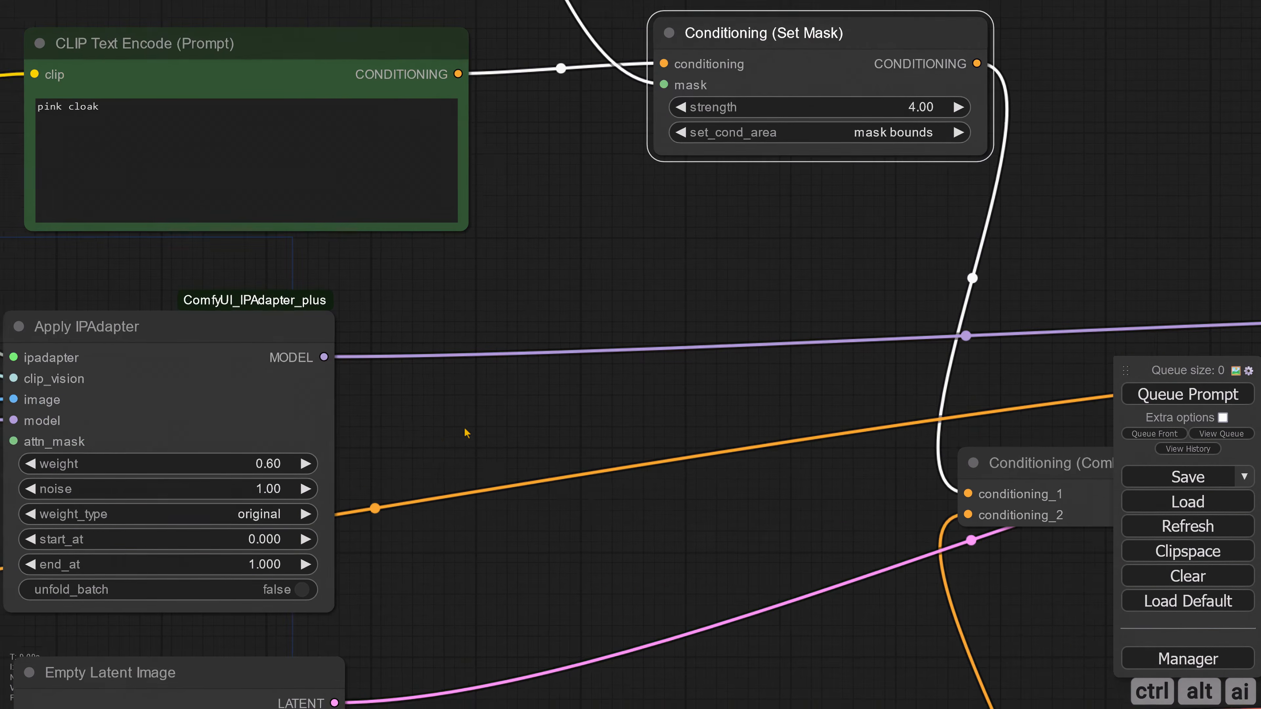
click(441, 447)
click(504, 468)
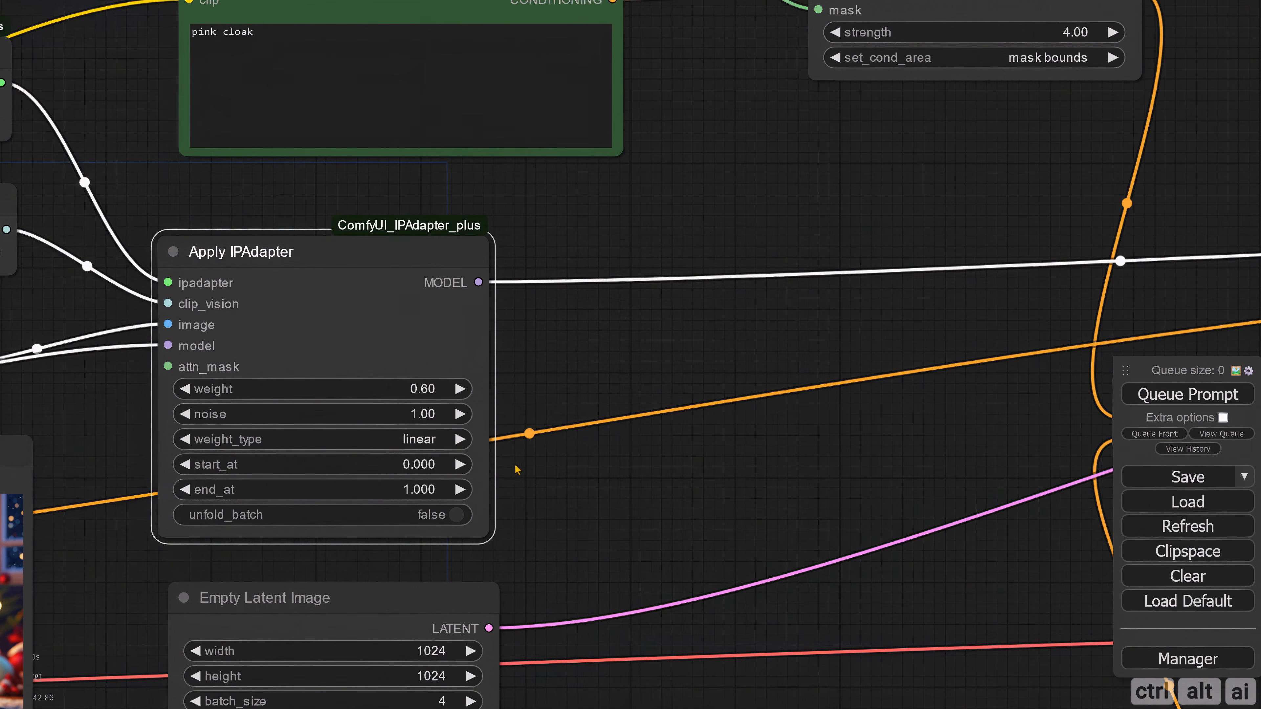
Step: Queue the prompt and examine the newly generated kitten images for the cloak's colour
scroll(641, 475, down, 6)
key(ctrl+Return)
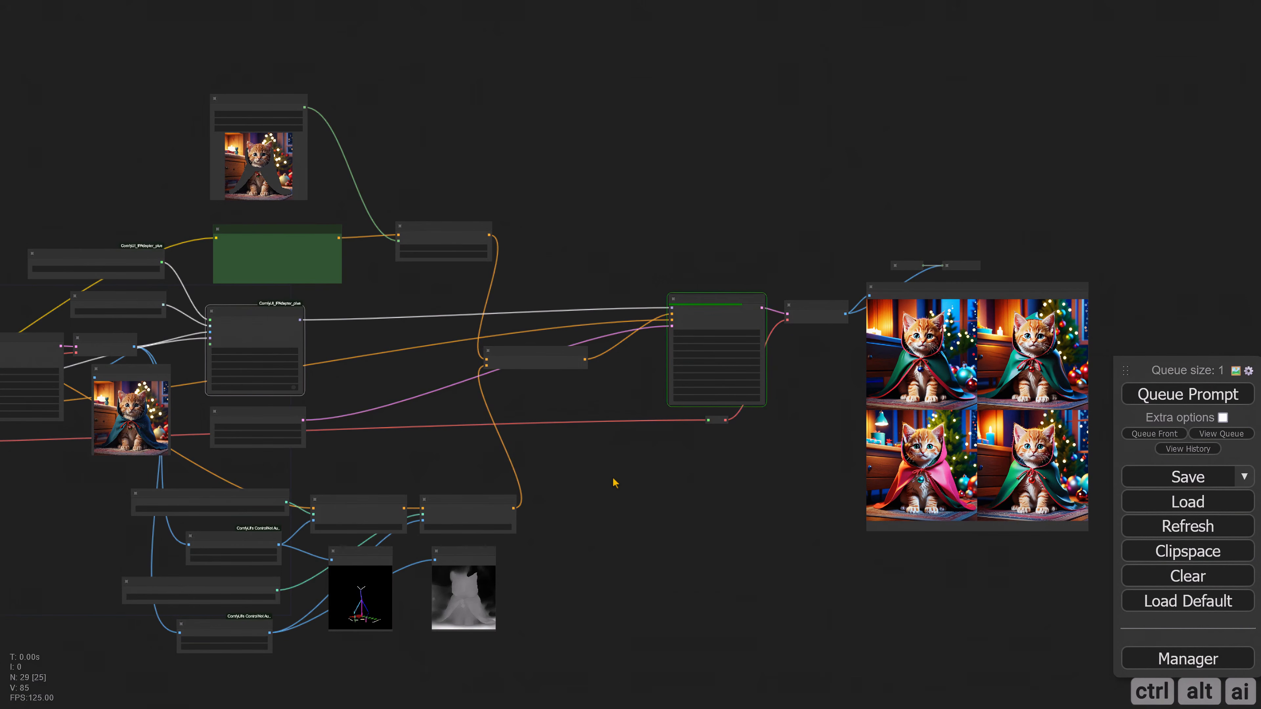
scroll(615, 483, up, 5)
drag(509, 501, 376, 500)
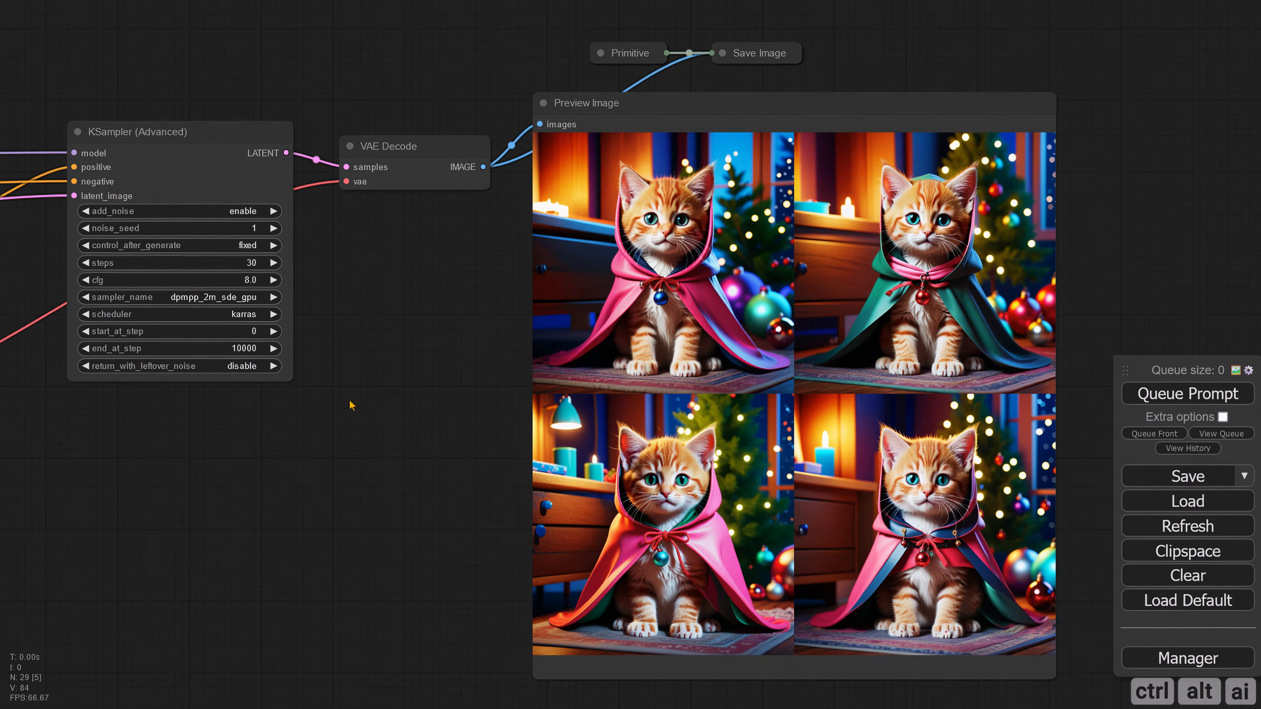
Step: Rearrange the graph, placing the cloak's mask loader, prompt and Conditioning (Set Mask) beside Apply IPAdapter with free space above them
scroll(353, 405, down, 6)
drag(256, 440, 993, 553)
scroll(506, 366, down, 2)
drag(762, 601, 471, 509)
ctrl+drag(435, 180, 898, 531)
drag(481, 329, 732, 329)
click(450, 205)
drag(450, 204, 778, 336)
ctrl+drag(265, 140, 596, 368)
shift+drag(407, 333, 406, 454)
drag(536, 491, 526, 479)
drag(702, 506, 696, 493)
scroll(984, 485, up, 4)
drag(983, 485, 909, 380)
drag(942, 330, 947, 364)
drag(871, 452, 1097, 472)
Step: Duplicate the cloak's Load Image (as Mask), prompt and Conditioning (Set Mask) nodes with their connections and place the copies above the originals
ctrl+drag(267, 264, 238, 140)
key(ctrl+c)
key(ctrl+v)
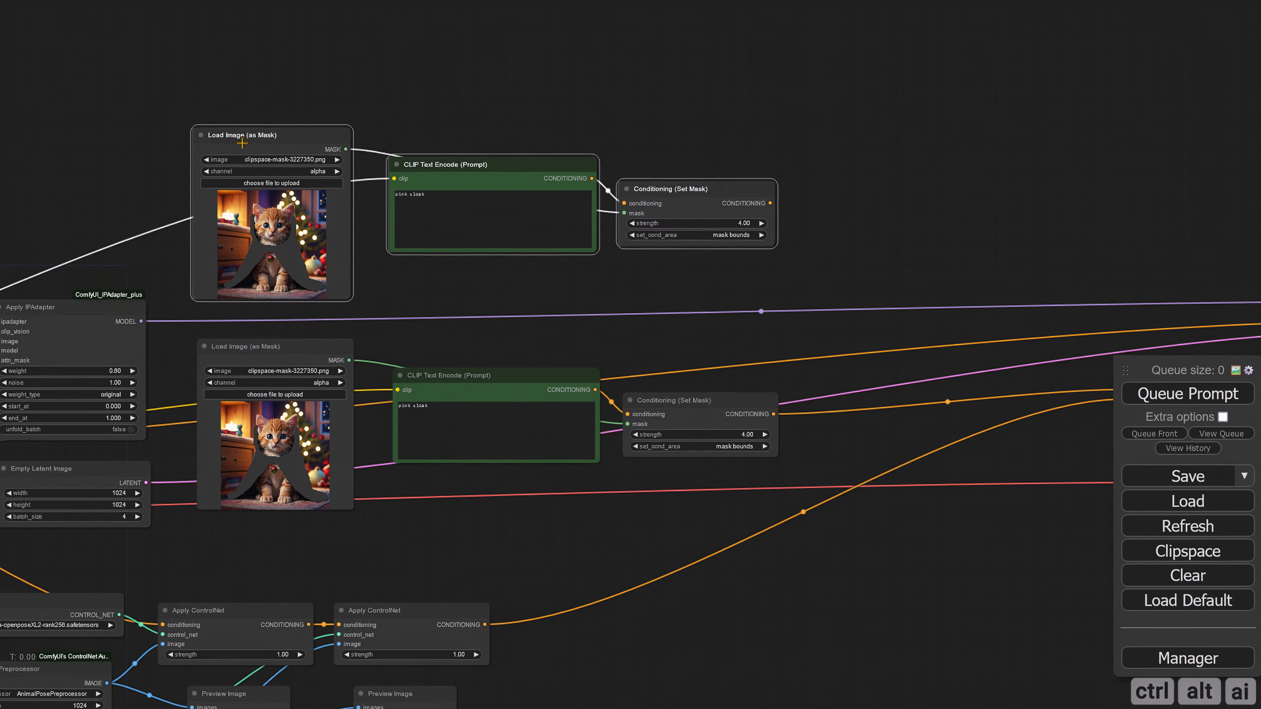
click(674, 285)
drag(674, 285, 680, 339)
Step: Replace the duplicated prompt's text with "wearing a blue beanie"
scroll(415, 333, up, 4)
click(459, 243)
key(ctrl+a)
text(wearing a beani)
click(487, 313)
click(435, 200)
text(blue)
click(459, 306)
Step: Load clipspace-mask-4566801 (1).png into the duplicated Load Image (as Mask) node for the beanie prompt
click(231, 184)
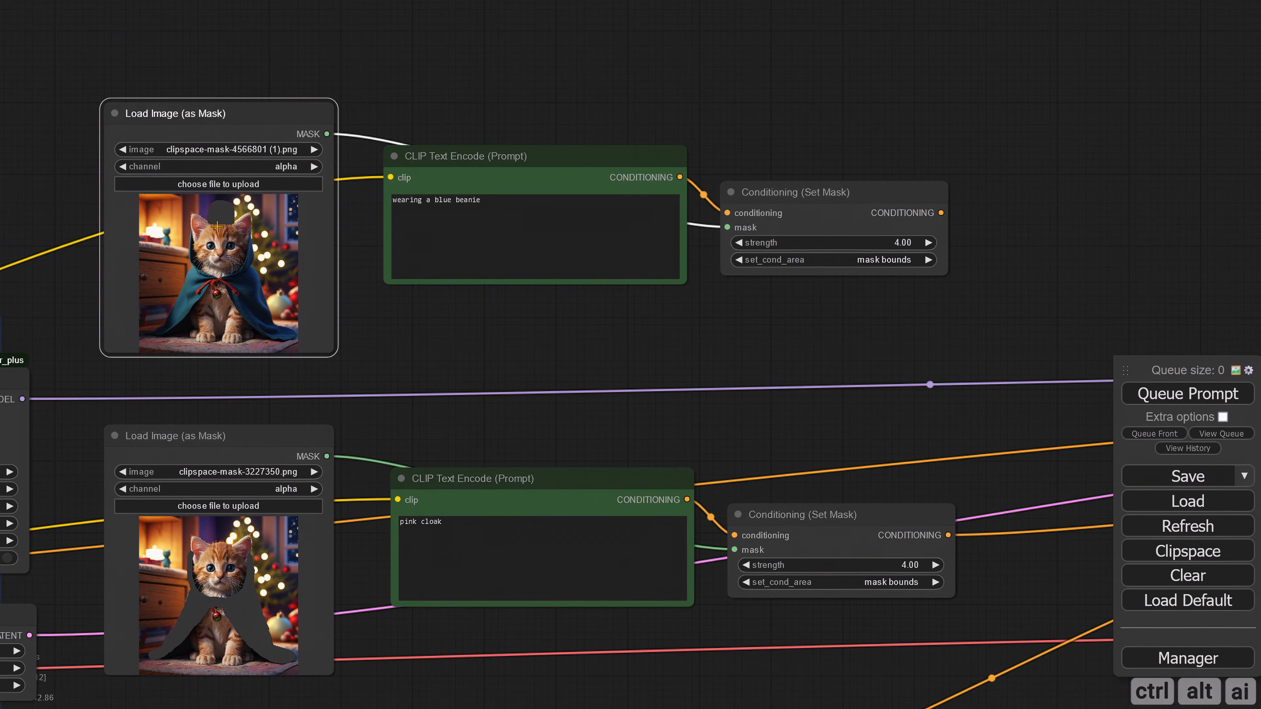
scroll(224, 248, up, 2)
scroll(56, 318, down, 3)
drag(764, 311, 590, 276)
click(594, 248)
click(603, 249)
Step: Duplicate the Conditioning (Combine) node and place the copy between the Conditioning (Set Mask) nodes and the original
scroll(581, 288, down, 2)
scroll(561, 323, right, 3)
click(844, 429)
key(ctrl+c)
key(ctrl+v)
Step: Connect the beanie and cloak Conditioning (Set Mask) outputs to the new Conditioning (Combine), and its output to conditioning_1 of the original combine node
drag(457, 466, 570, 378)
drag(452, 246, 571, 378)
drag(457, 466, 570, 388)
drag(730, 382, 805, 442)
drag(571, 374, 615, 389)
click(428, 279)
click(439, 294)
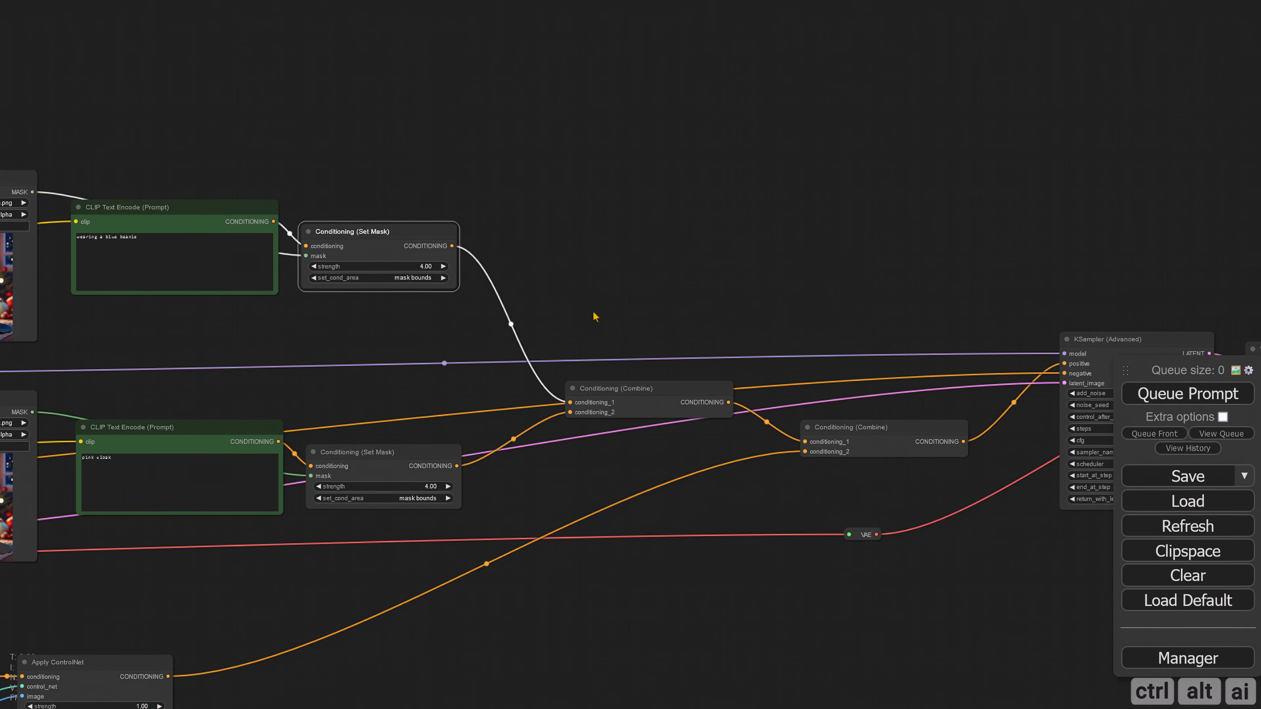
Step: Queue the prompt with both masked prompts and examine the kitten's headwear and cloak in the results
scroll(839, 626, down, 2)
drag(839, 626, 449, 514)
scroll(773, 474, up, 5)
drag(772, 475, 407, 466)
key(ctrl+Return)
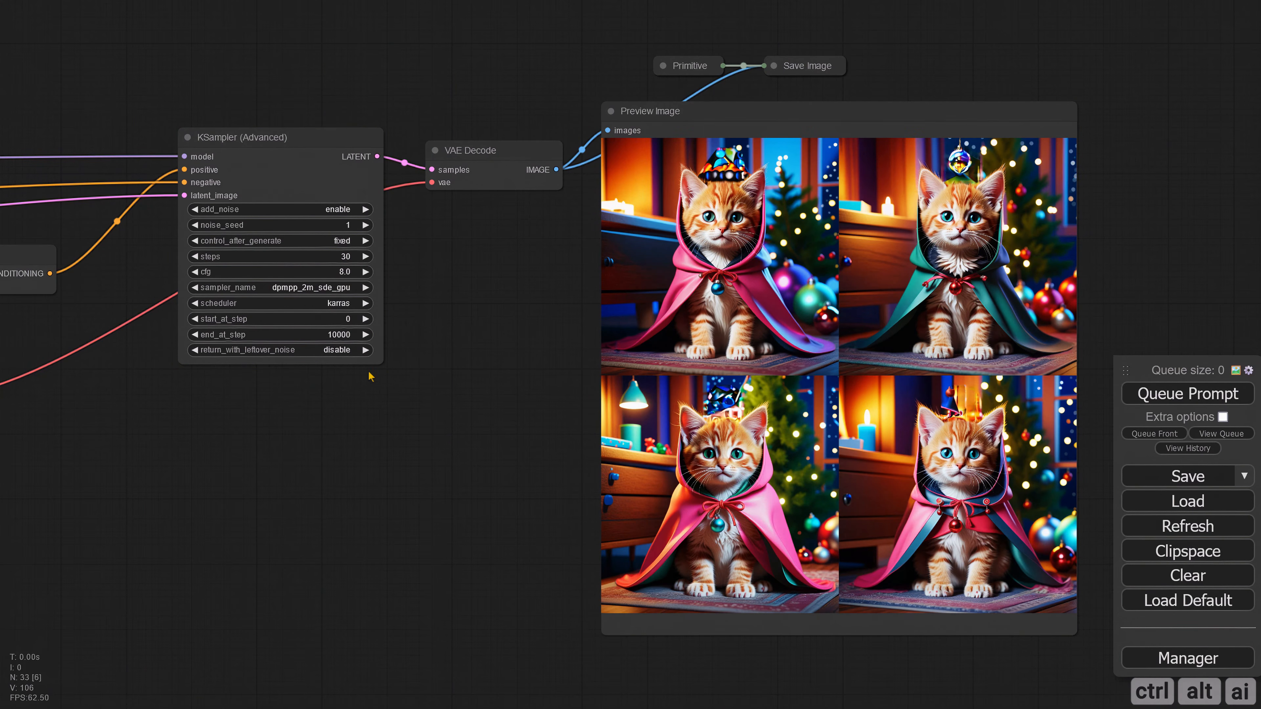
scroll(370, 377, up, 4)
drag(402, 403, 197, 293)
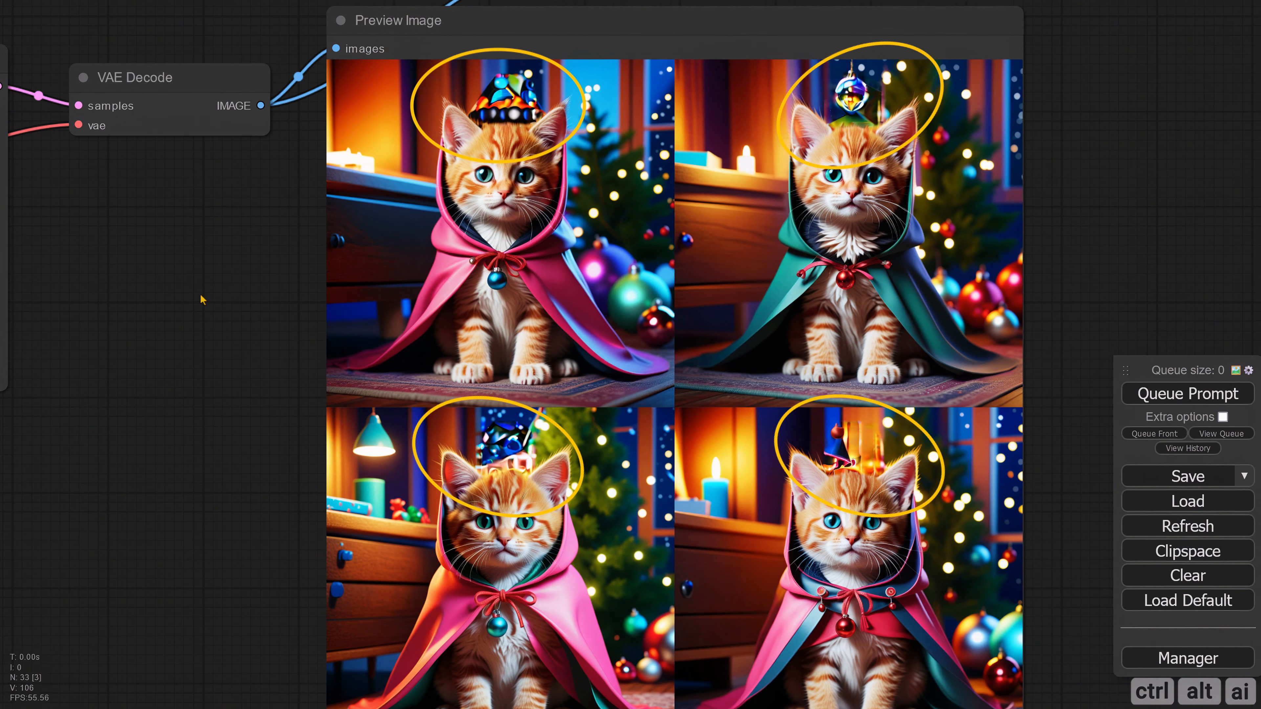
scroll(201, 304, down, 7)
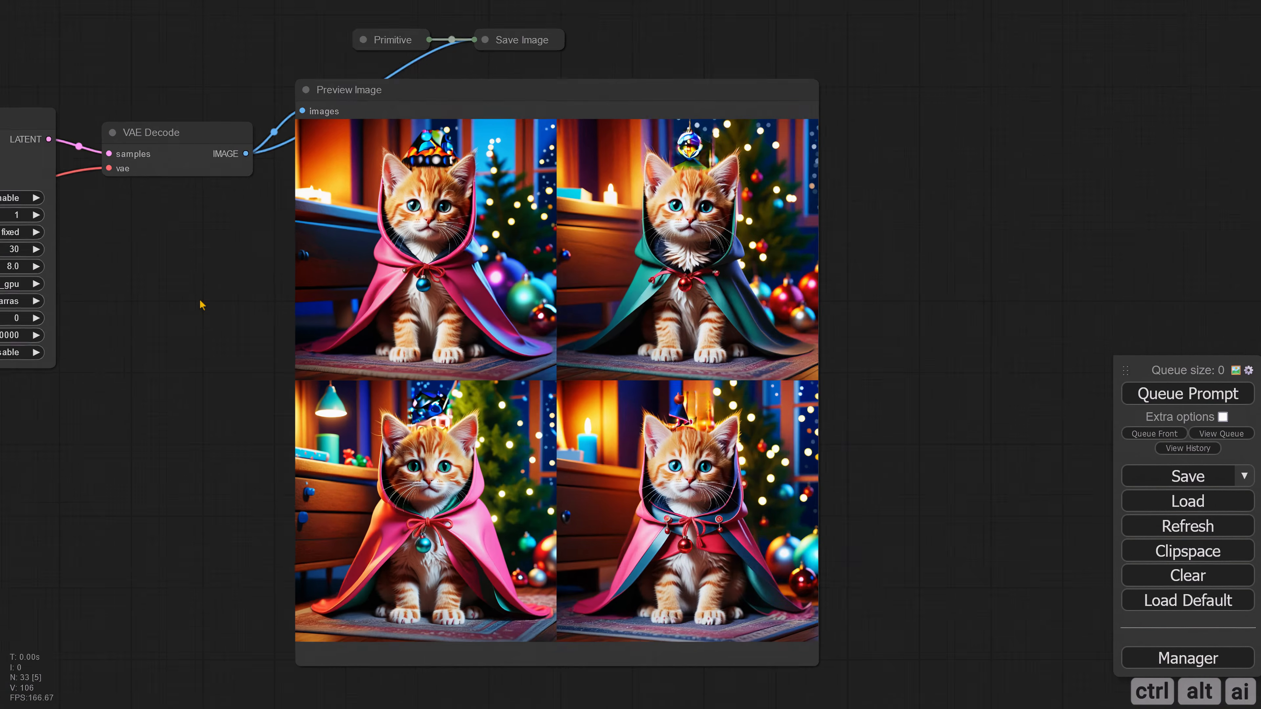
Step: Change the set_cond_area option of the blue beanie prompt's Conditioning (Set Mask)
drag(94, 258, 780, 400)
drag(239, 238, 562, 286)
scroll(422, 298, up, 3)
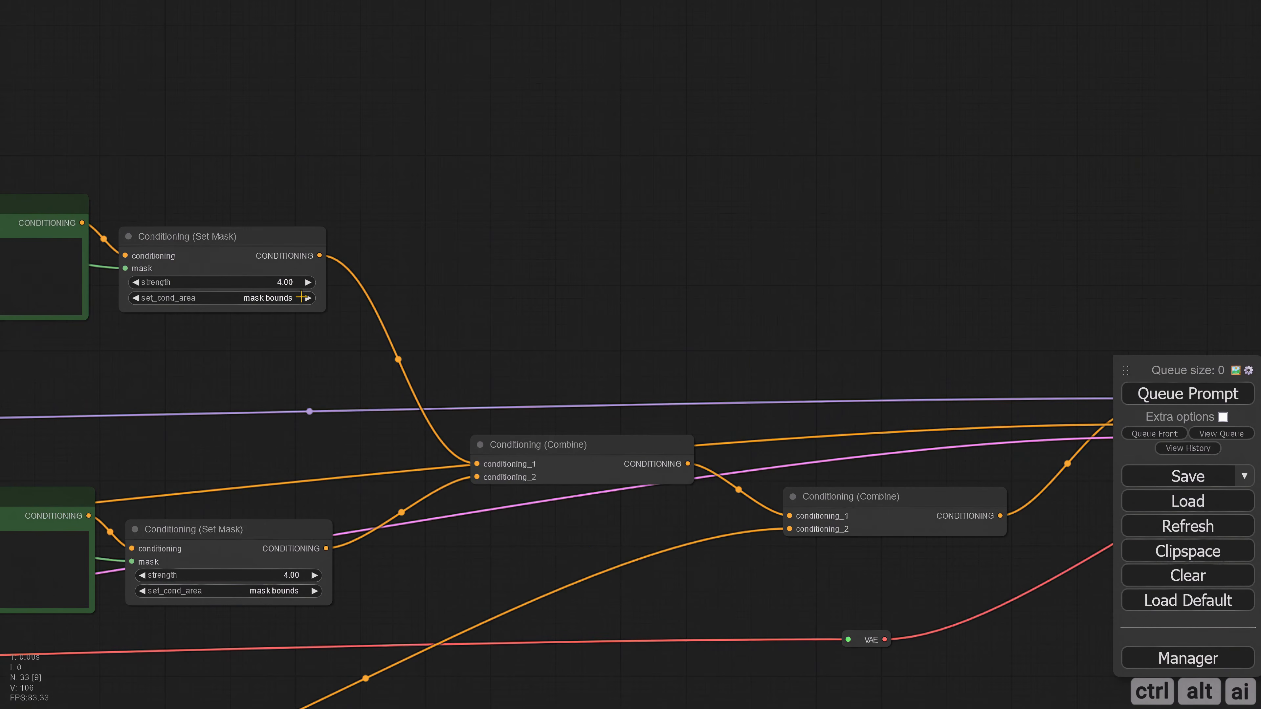
drag(280, 362, 581, 381)
scroll(521, 383, down, 4)
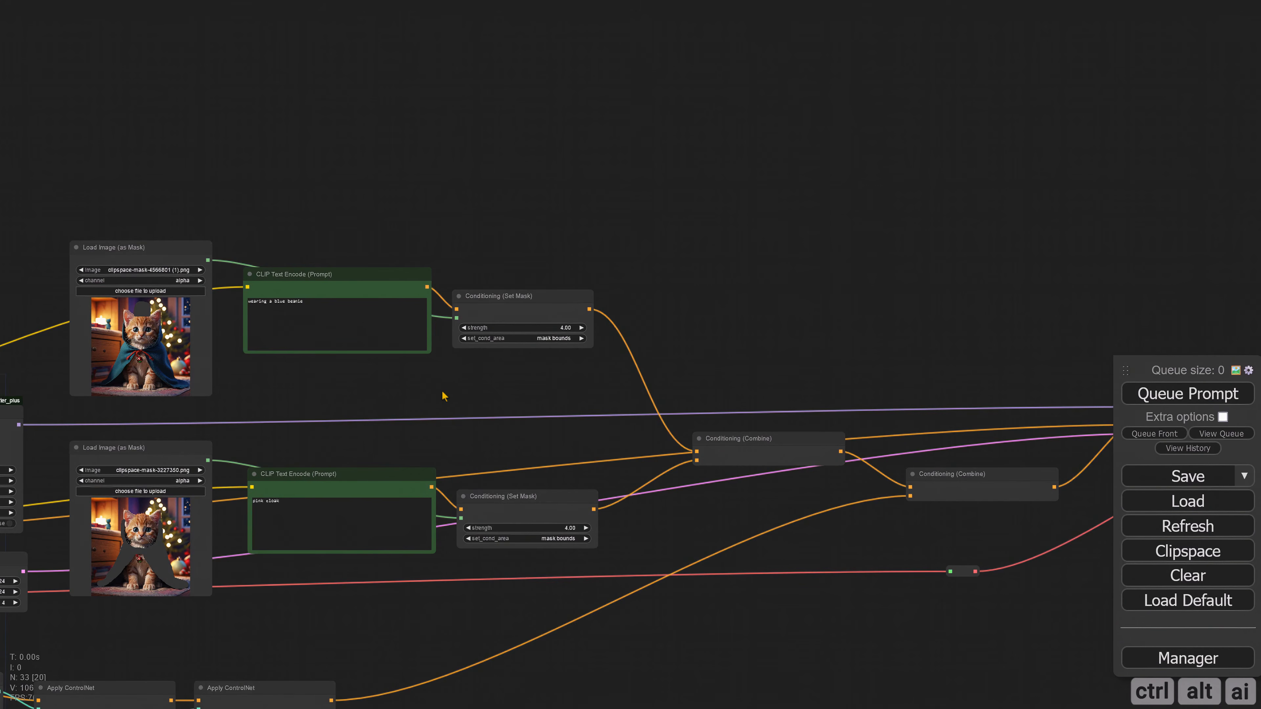
drag(444, 395, 456, 368)
scroll(456, 368, up, 2)
click(596, 311)
click(600, 314)
Step: Queue the prompt again and examine the beanies and cloaks in the four preview images
drag(875, 338, 300, 270)
click(1181, 396)
drag(865, 559, 344, 487)
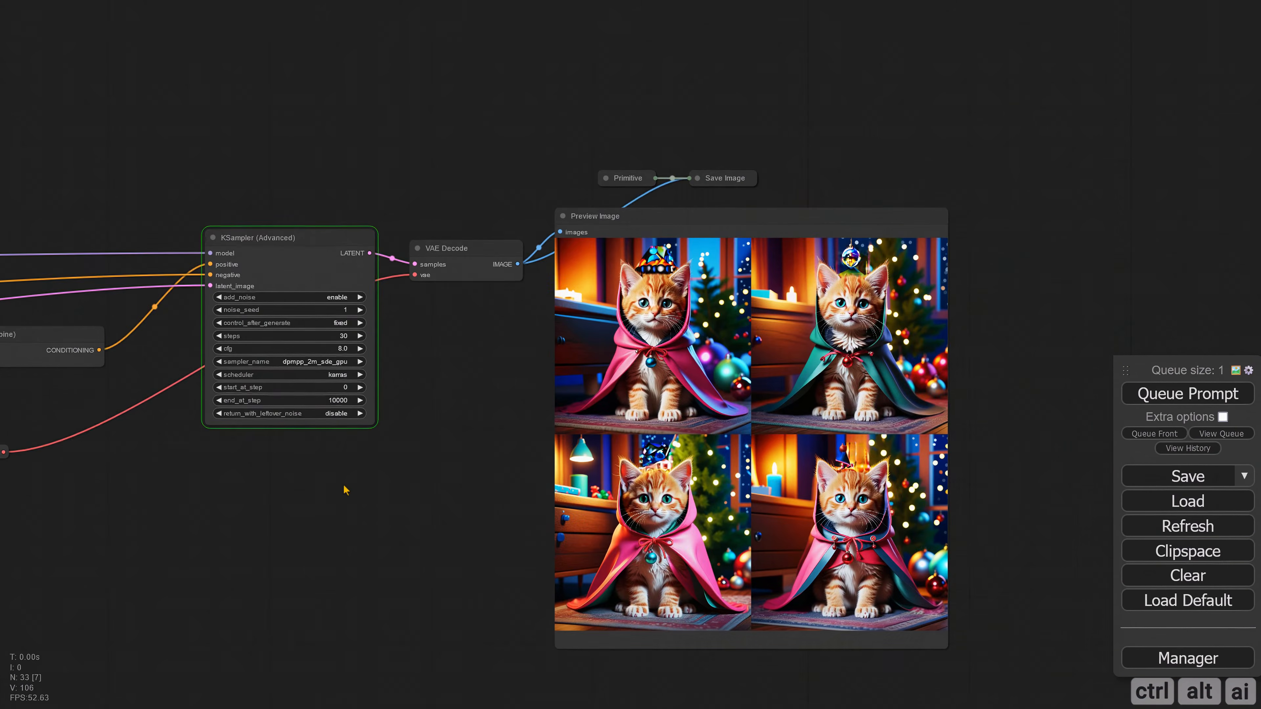
scroll(346, 490, up, 3)
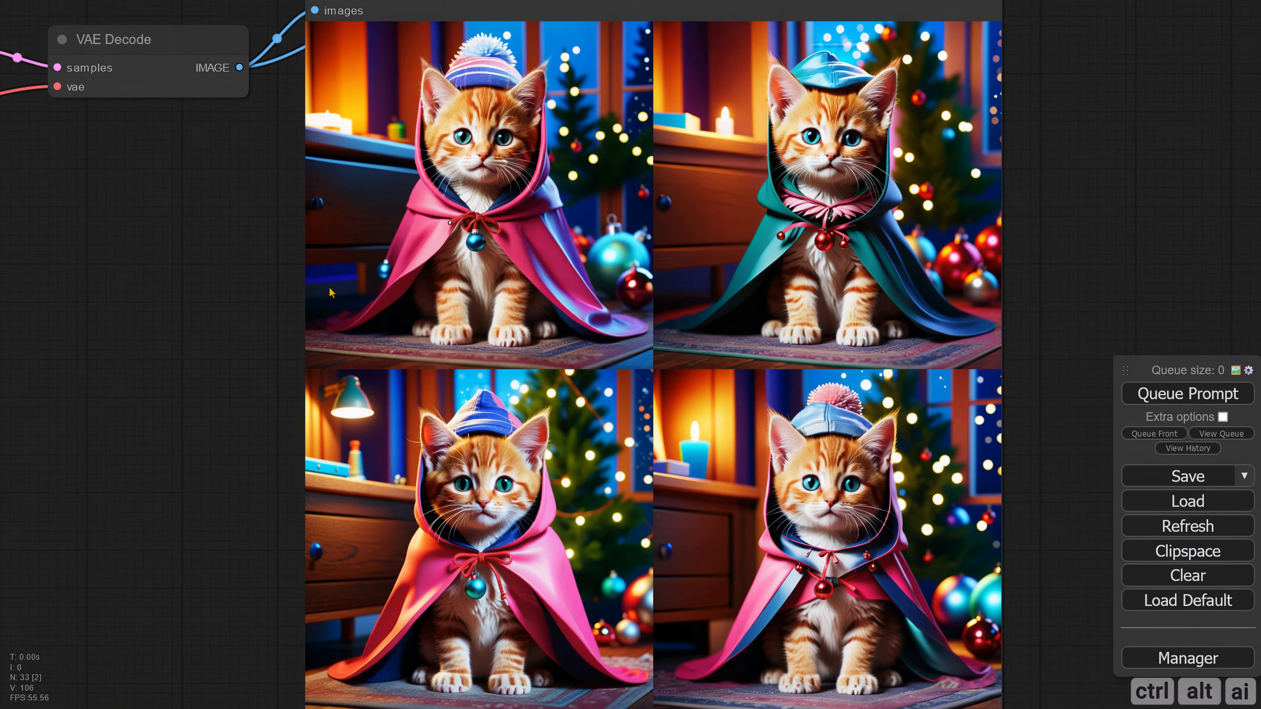
drag(212, 254, 231, 291)
scroll(245, 296, down, 1)
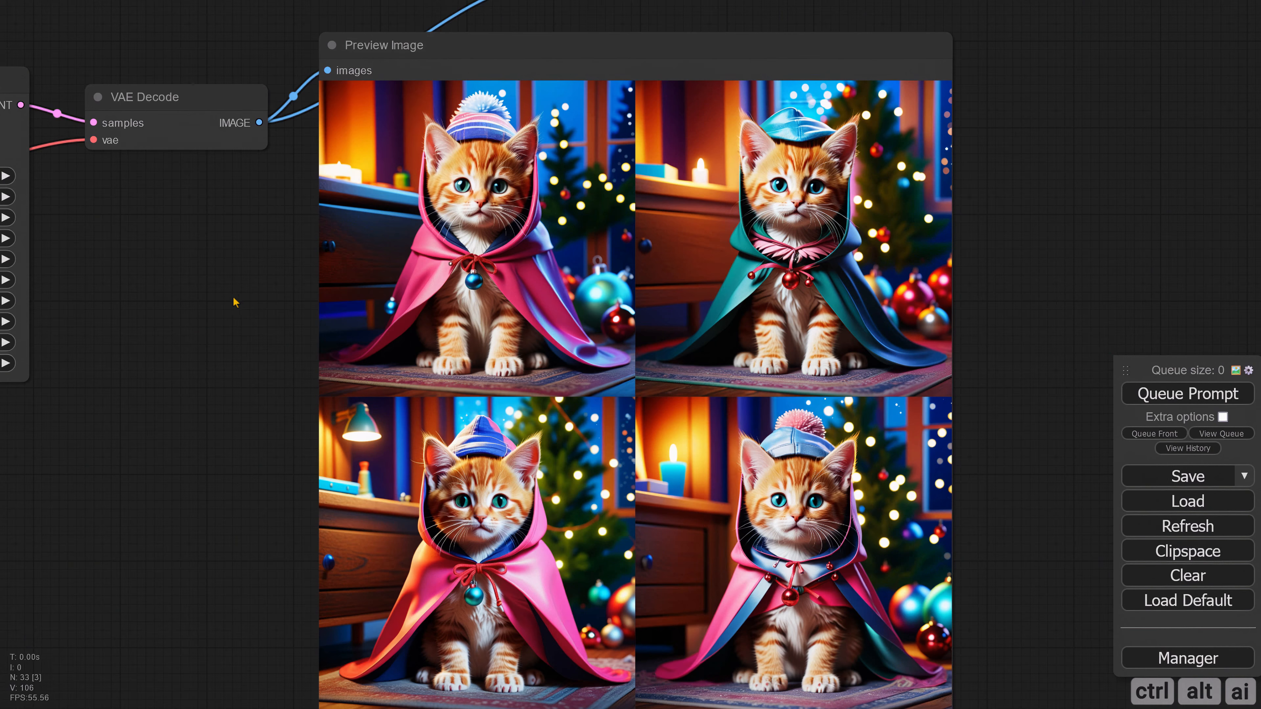
scroll(212, 323, down, 2)
drag(190, 343, 355, 352)
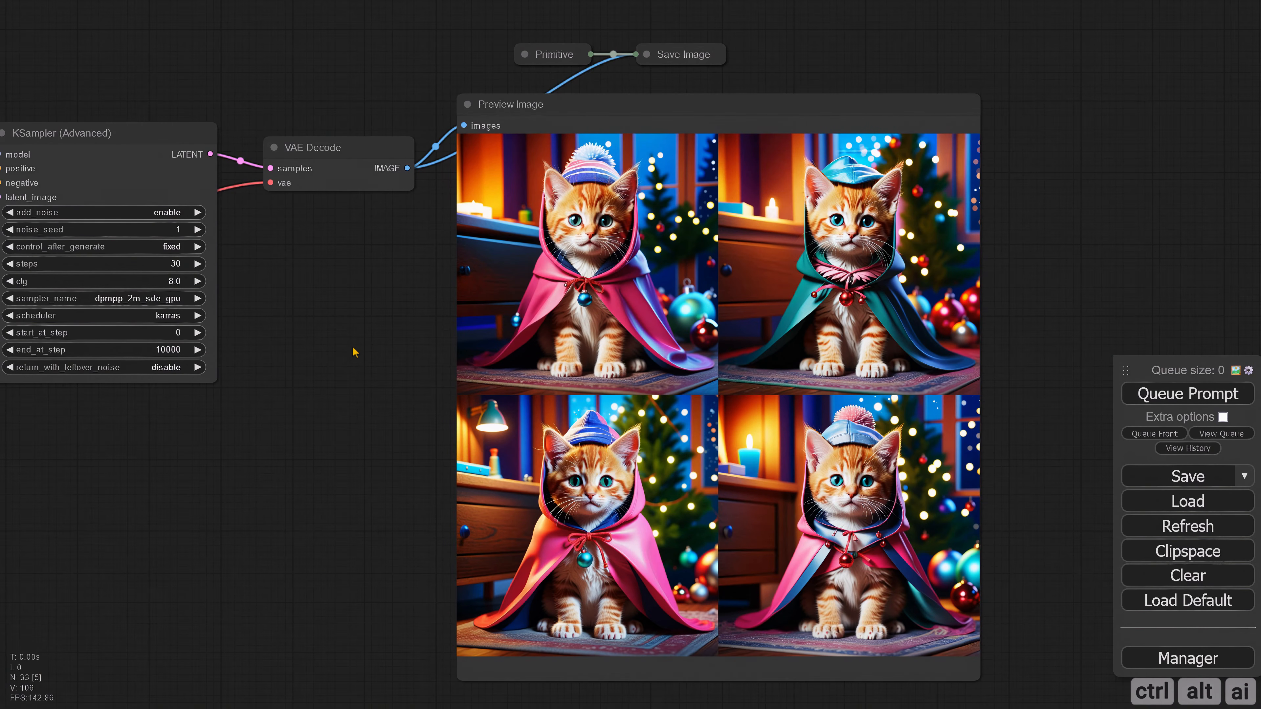